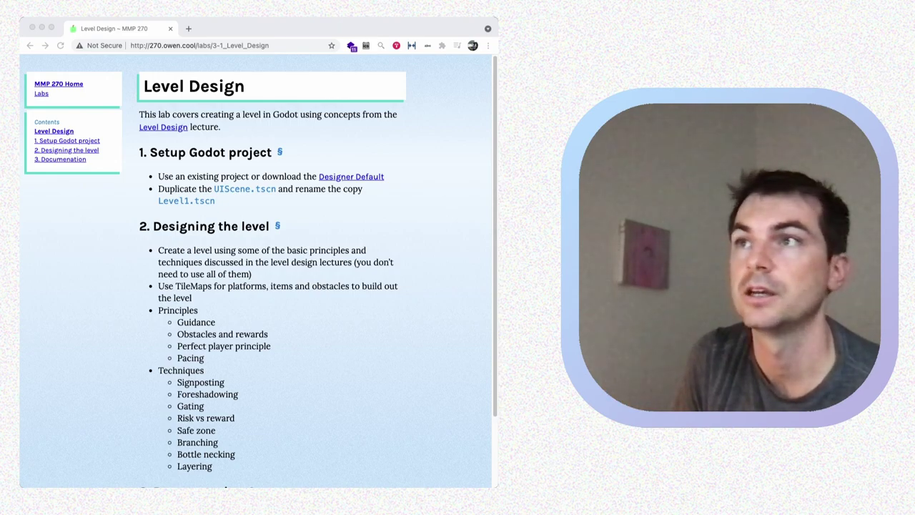
# Review the Level Design lecture notes and the lab's setup, design and documentation instructions.
pyautogui.click(163, 126)
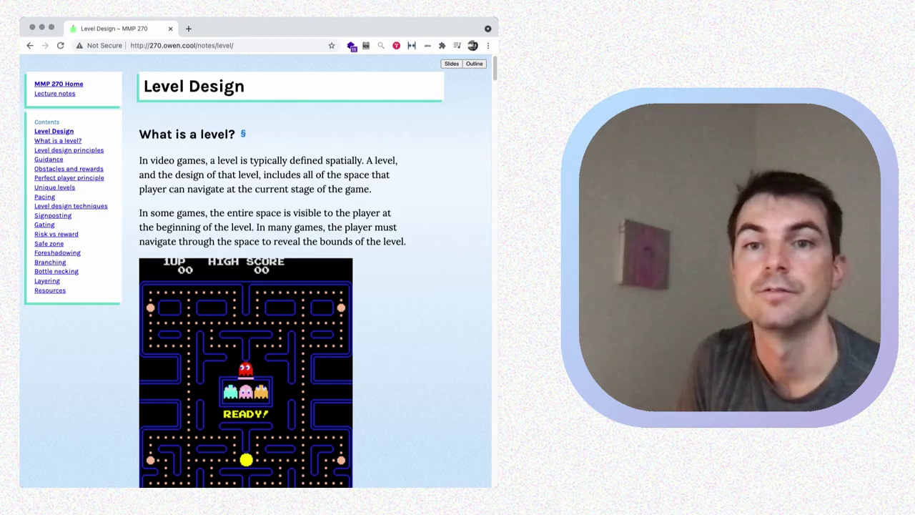
pyautogui.scroll(-20, 315, 272)
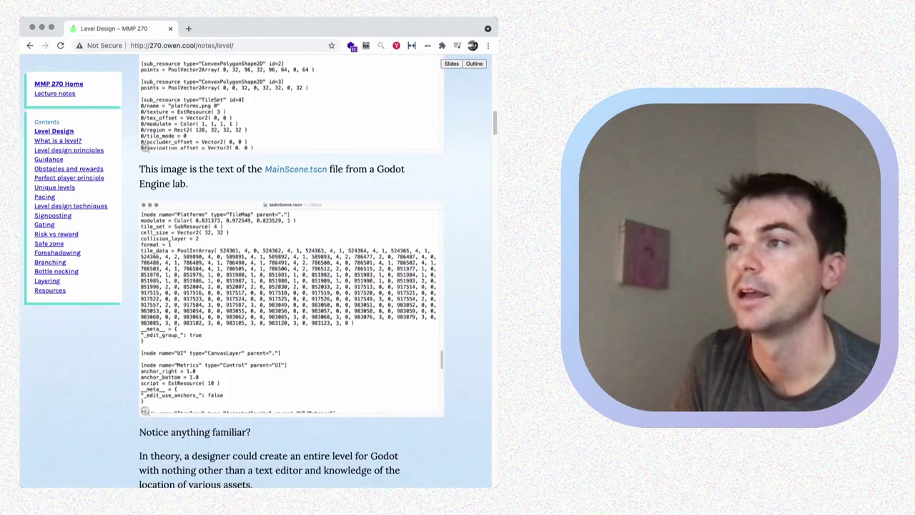
pyautogui.scroll(-20, 257, 271)
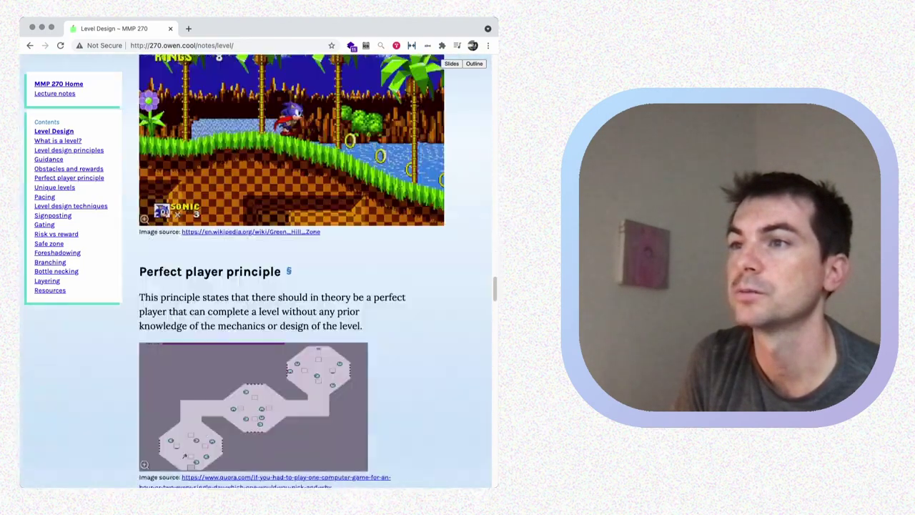
pyautogui.scroll(-20, 292, 271)
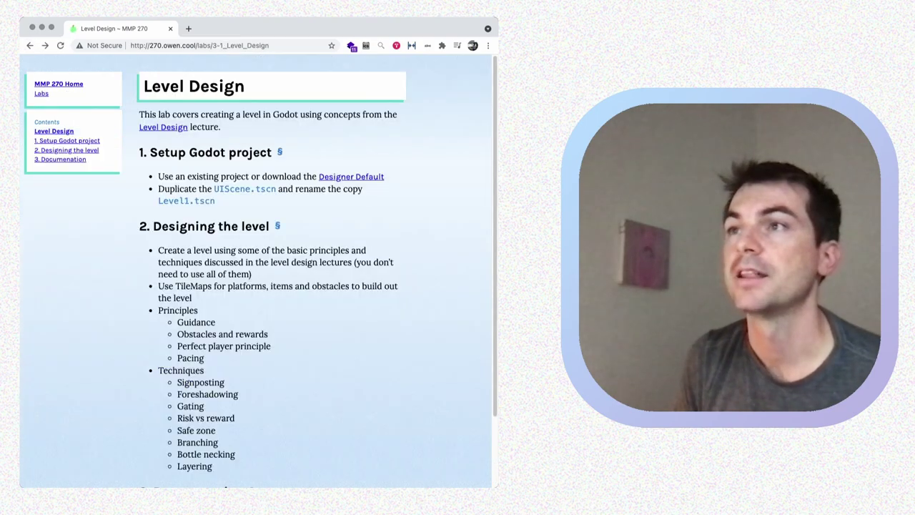
pyautogui.scroll(-2, 257, 272)
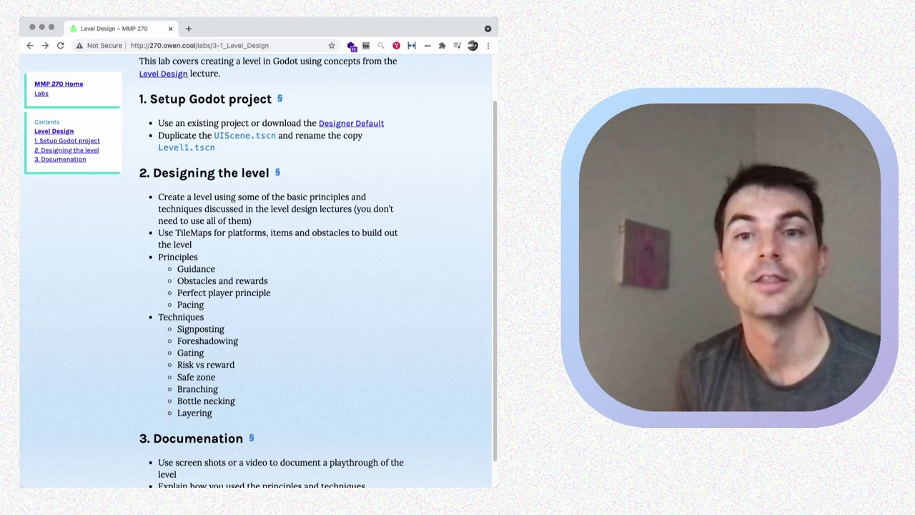
pyautogui.scroll(-1, 286, 271)
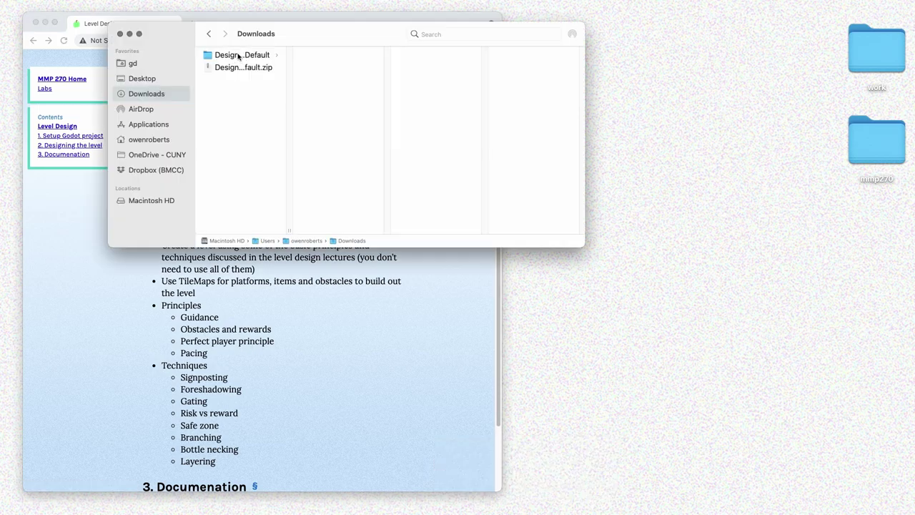
# In Finder, show the contents of the downloaded Designer_Default folder and open the desktop's mmp270 folder beneath that window.
pyautogui.click(242, 54)
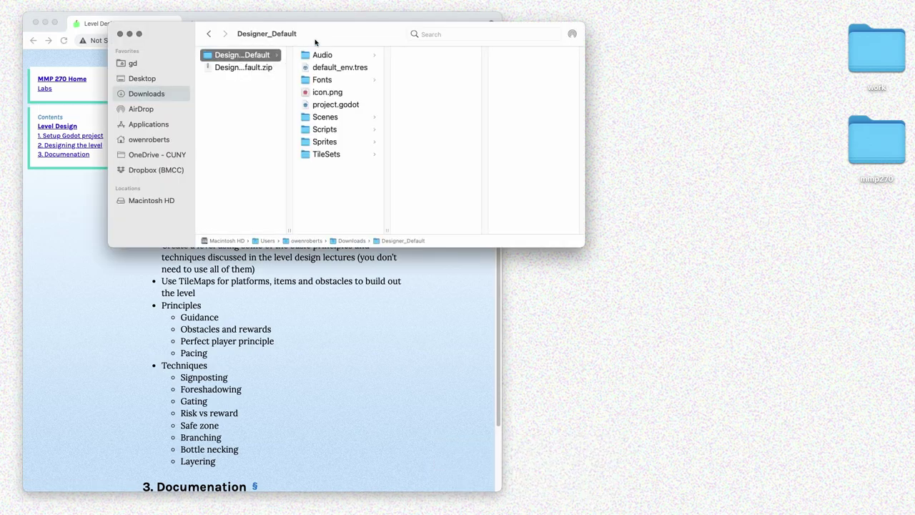
pyautogui.doubleClick(881, 138)
pyautogui.moveTo(420, 241); pyautogui.dragTo(402, 269)
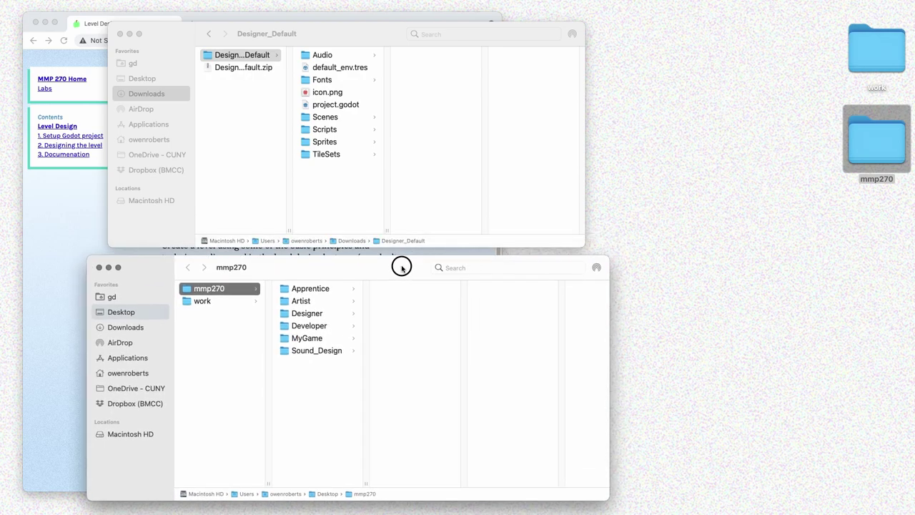
# Delete the old Designer_Default folder from the Designer folder inside mmp270.
pyautogui.click(319, 336)
pyautogui.click(320, 313)
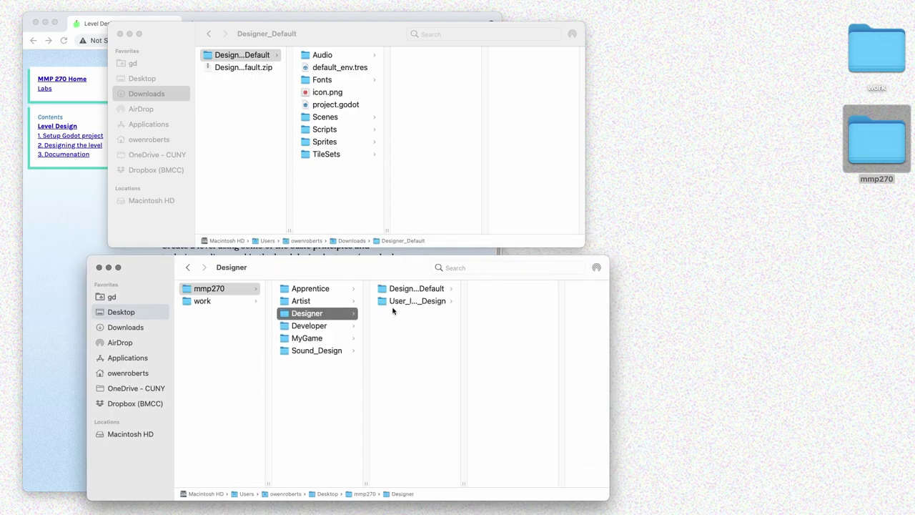
pyautogui.click(327, 339)
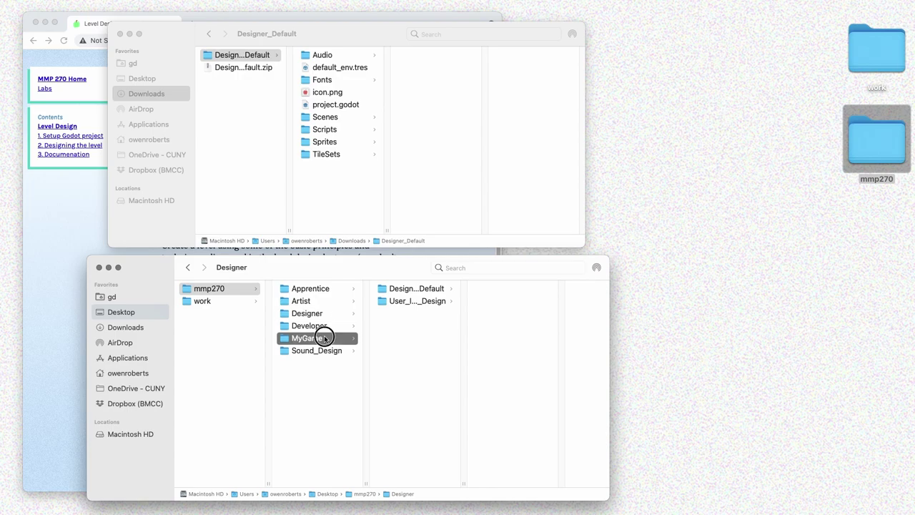
pyautogui.click(328, 314)
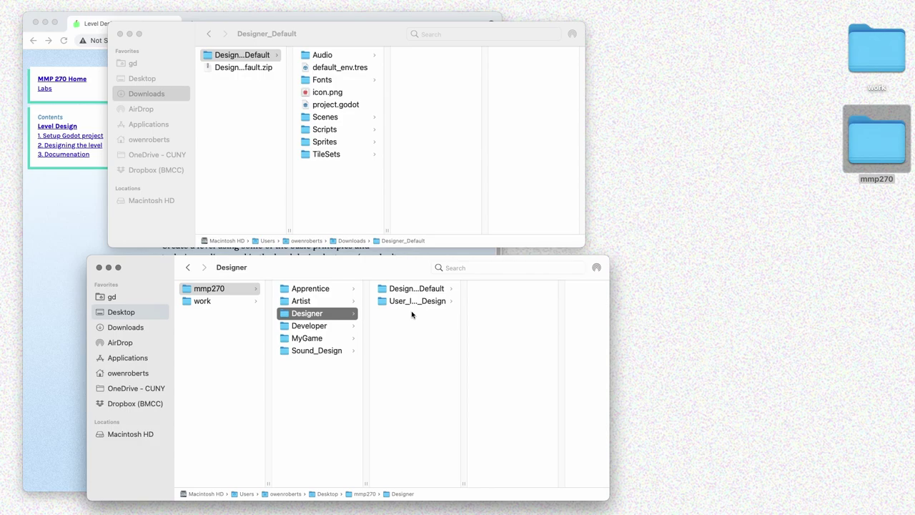
pyautogui.click(418, 293)
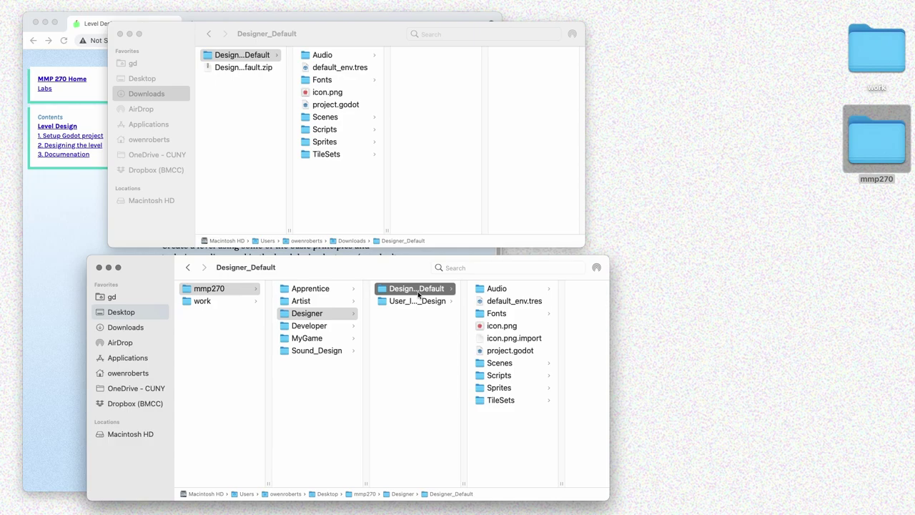
pyautogui.hscroll(2, 510, 371)
pyautogui.press('super+BackSpace')
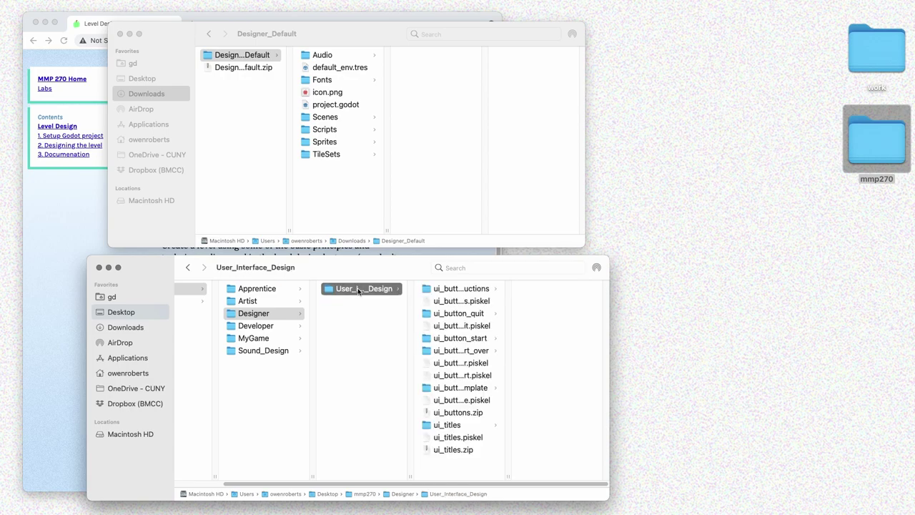
# Move the downloaded Designer_Default folder into mmp270's Designer folder and clear the leftover zip from Downloads, closing that window.
pyautogui.click(251, 313)
pyautogui.moveTo(243, 57); pyautogui.dragTo(366, 312)
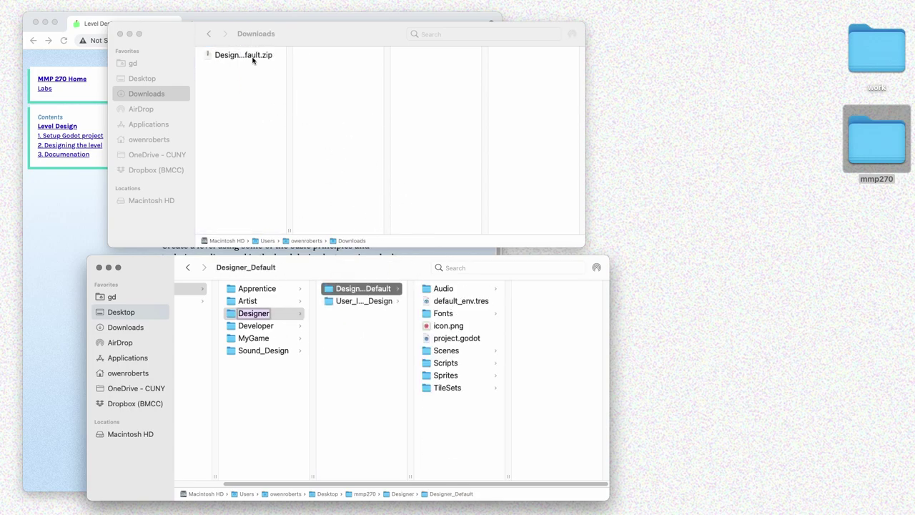
pyautogui.click(251, 59)
pyautogui.click(212, 57)
pyautogui.press('super+BackSpace')
pyautogui.click(120, 33)
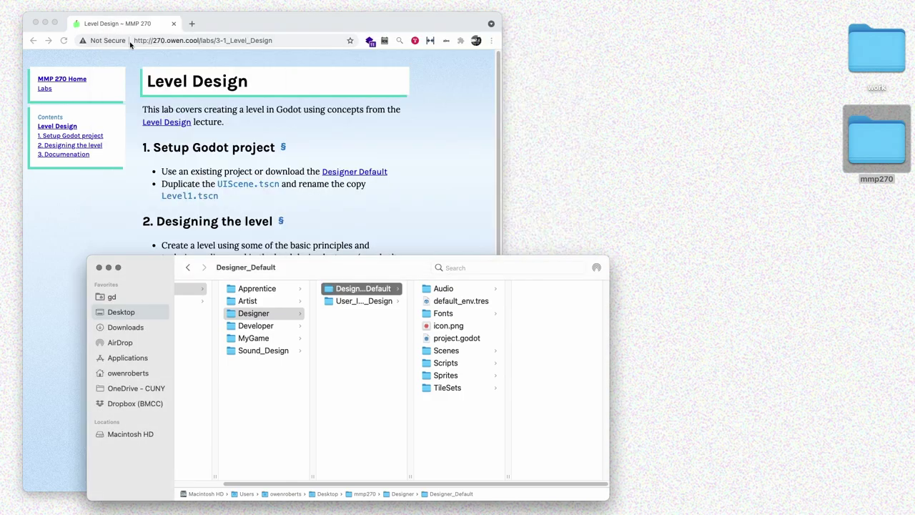
# Open the project.godot file of the moved Designer_Default folder in Godot.
pyautogui.click(350, 329)
pyautogui.click(359, 289)
pyautogui.doubleClick(444, 341)
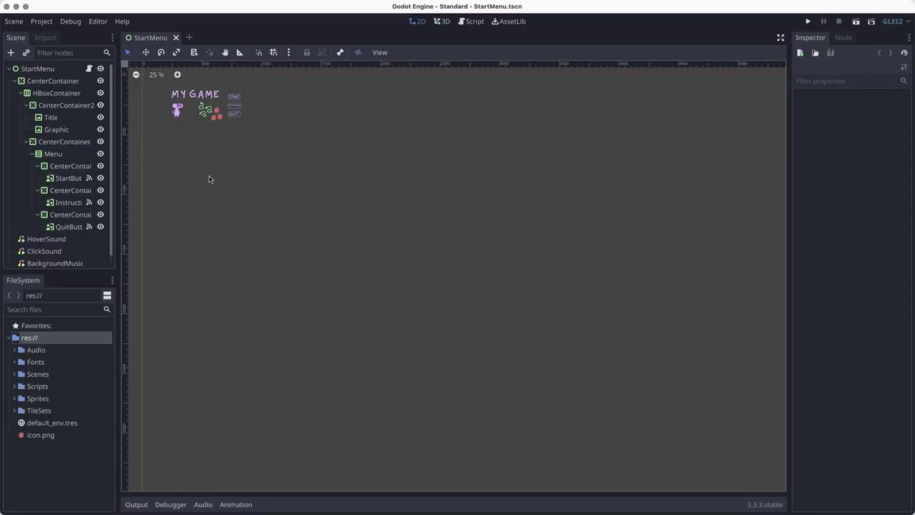
# Open UIScene.tscn from the Scenes folder and close the StartMenu scene.
pyautogui.click(15, 373)
pyautogui.scroll(-3, 80, 388)
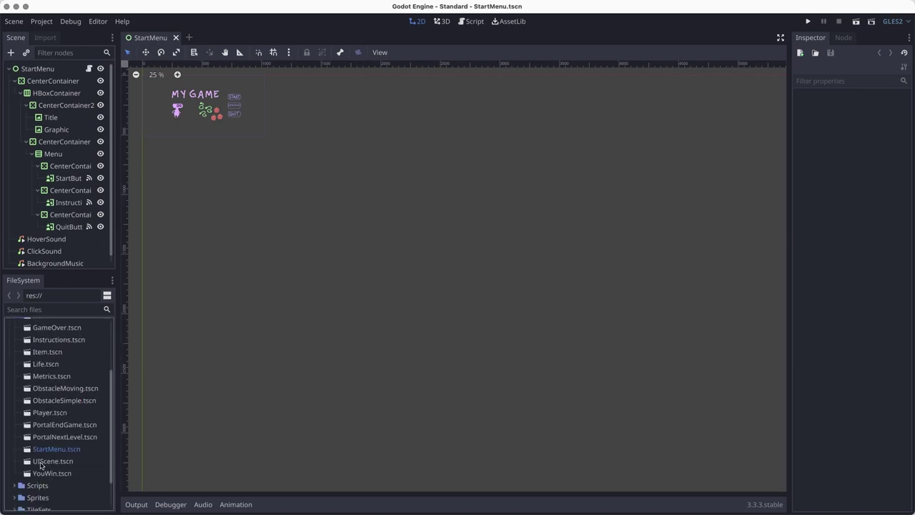
pyautogui.doubleClick(40, 461)
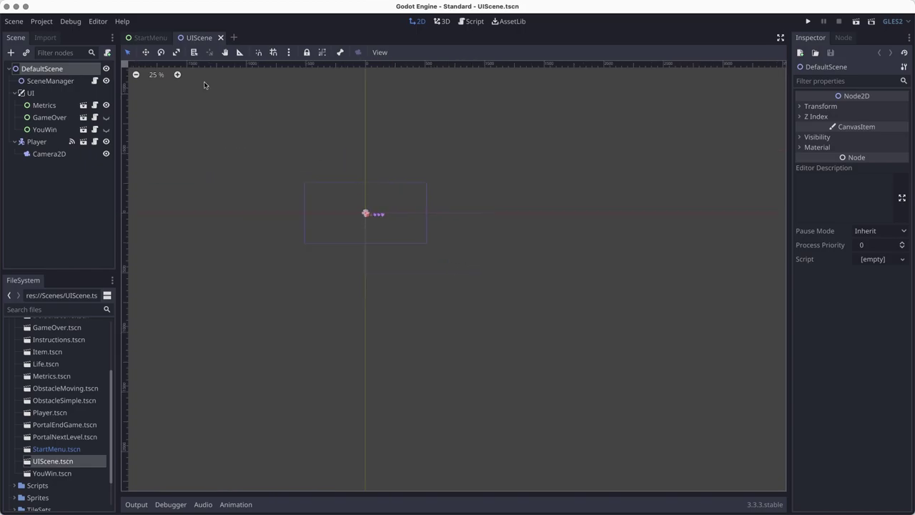
pyautogui.click(143, 39)
pyautogui.click(170, 38)
pyautogui.scroll(5, 361, 205)
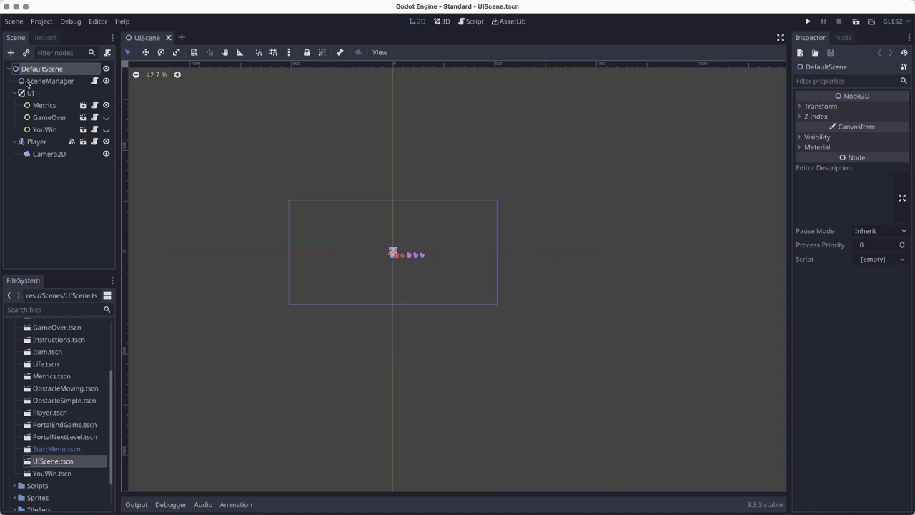
# Examine the UIScene nodes one by one: SceneManager, UI with Metrics, GameOver and YouWin, and Player with Camera2D.
pyautogui.click(28, 81)
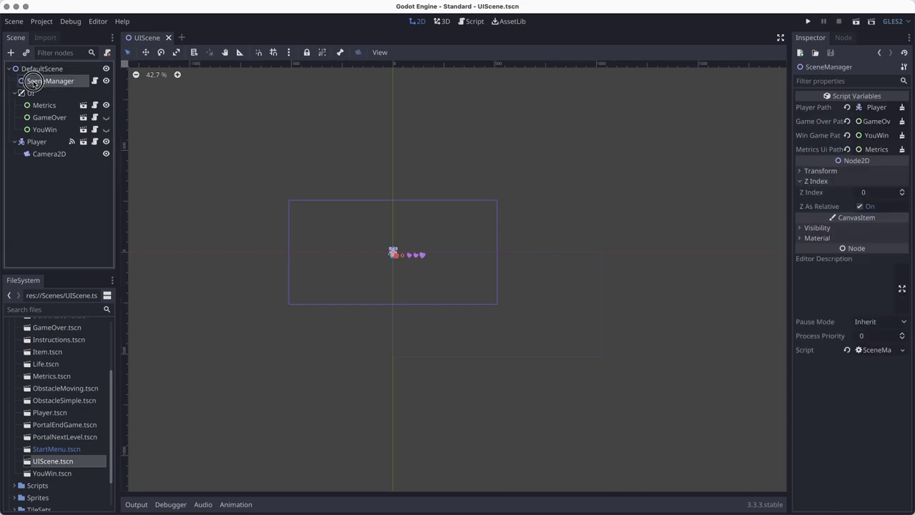
pyautogui.click(32, 94)
pyautogui.click(35, 106)
pyautogui.click(40, 118)
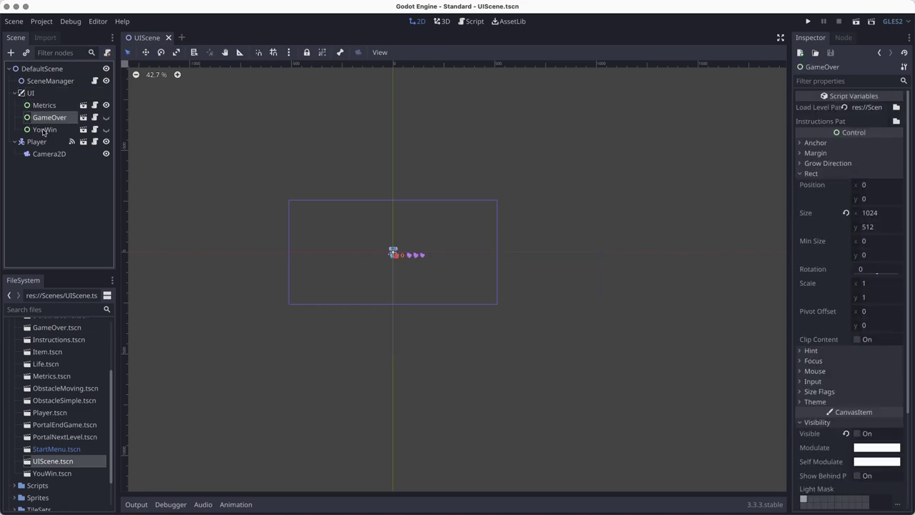
pyautogui.click(43, 130)
pyautogui.click(35, 143)
pyautogui.click(38, 156)
pyautogui.click(40, 143)
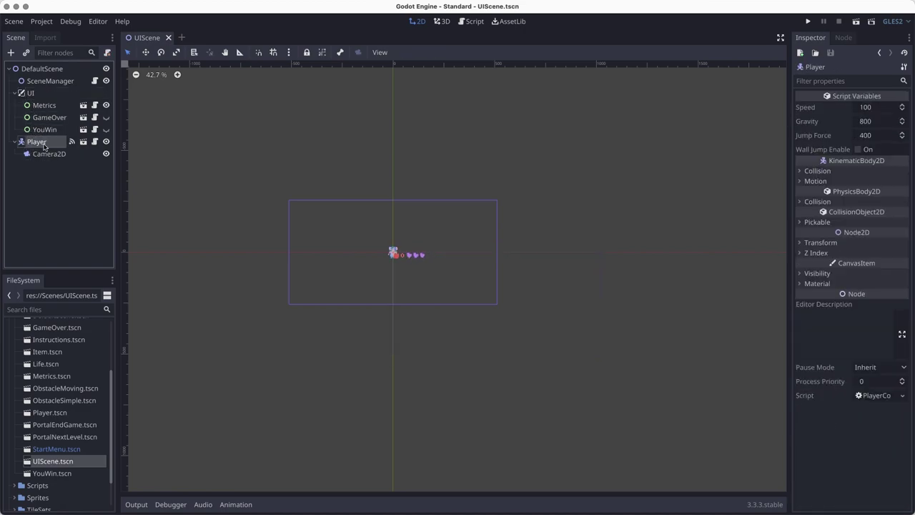
# Duplicate UIScene.tscn as Level1.tscn.
pyautogui.click(51, 466)
pyautogui.rightClick(51, 465)
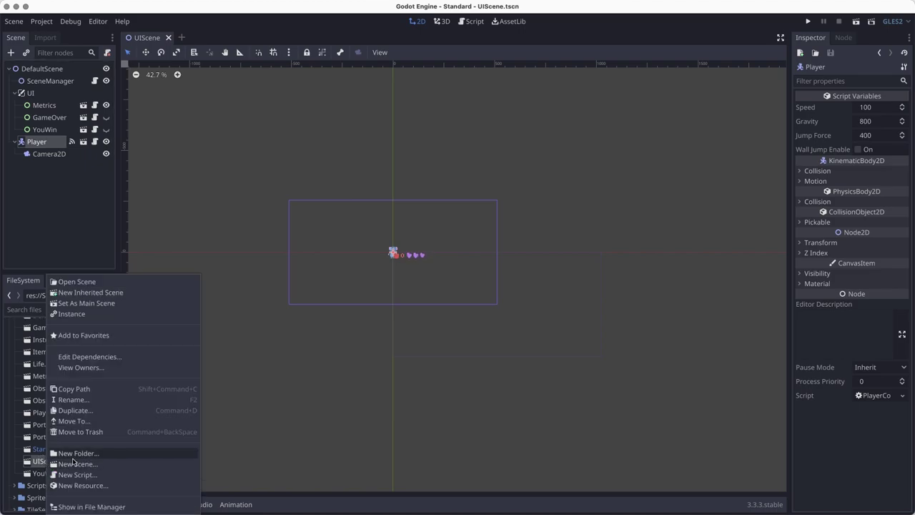
pyautogui.click(72, 409)
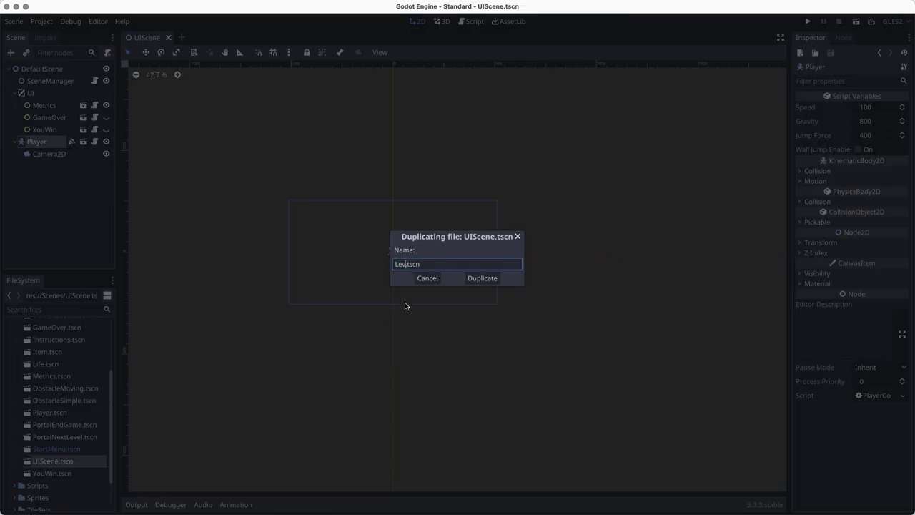
pyautogui.write('Level1')
pyautogui.press('Return')
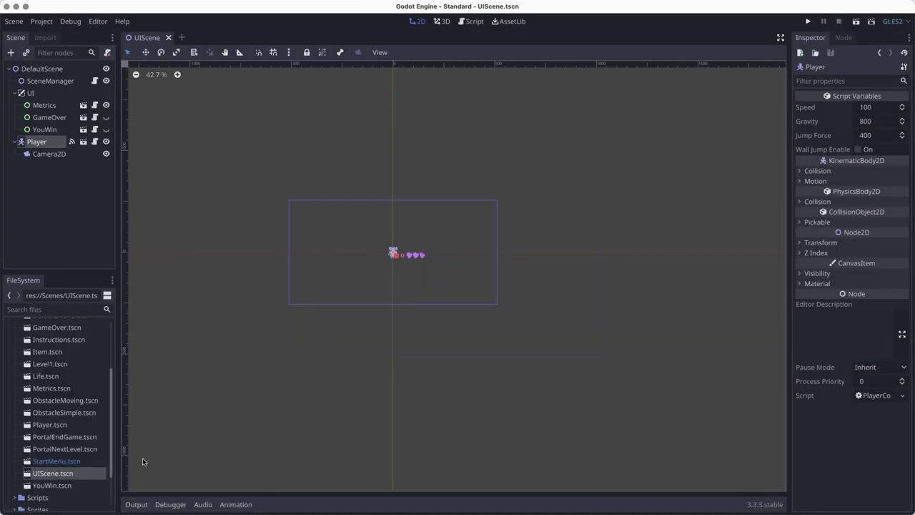
# Open the Level1.tscn scene and close the UIScene scene.
pyautogui.doubleClick(43, 365)
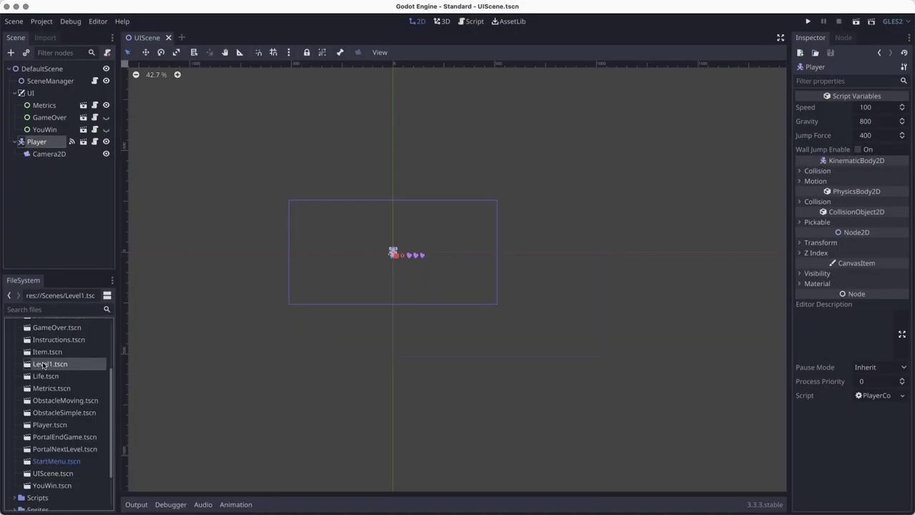
pyautogui.click(148, 39)
pyautogui.click(163, 38)
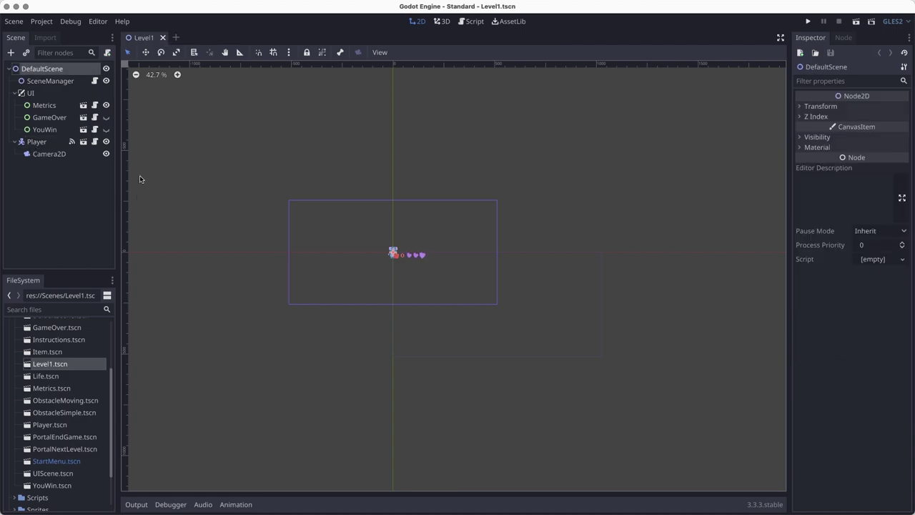
# Add a Node2D child node to the DefaultScene root of Level1.
pyautogui.scroll(5, 397, 297)
pyautogui.moveTo(395, 263); pyautogui.dragTo(429, 321, button='middle')
pyautogui.scroll(3, 419, 334)
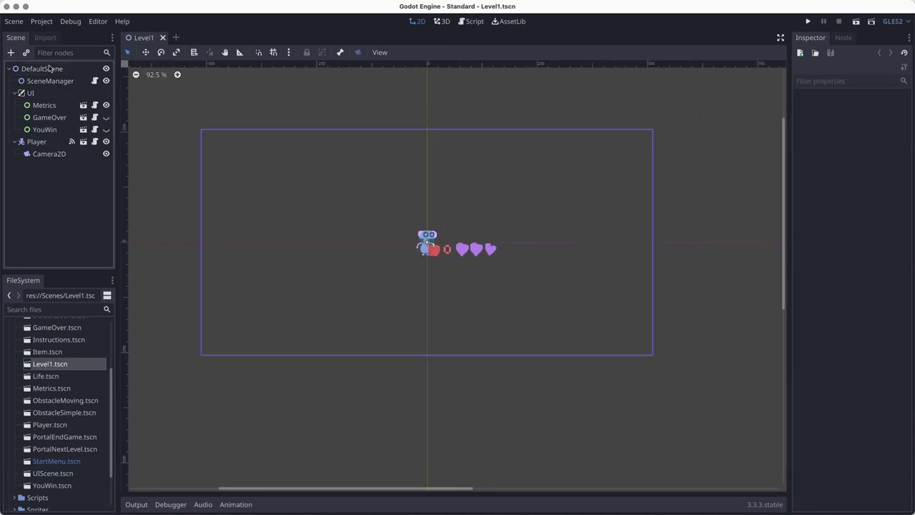
pyautogui.rightClick(49, 69)
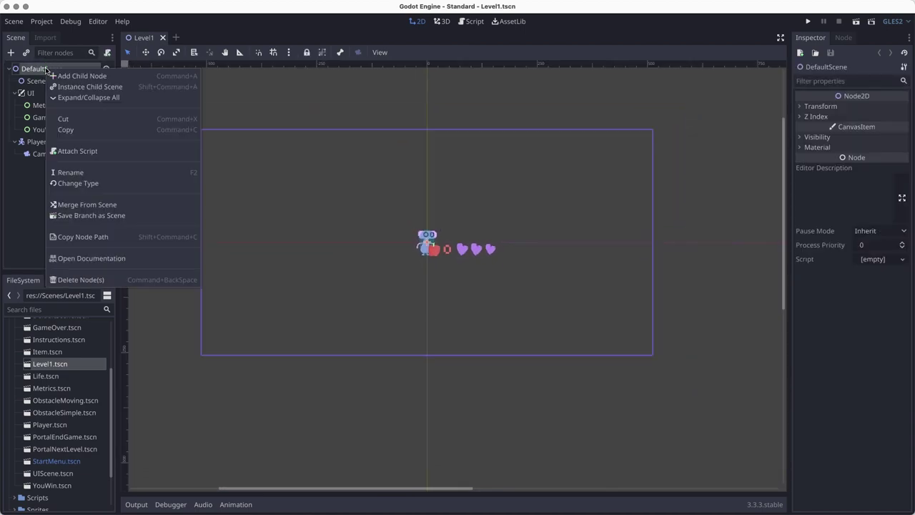
pyautogui.click(62, 74)
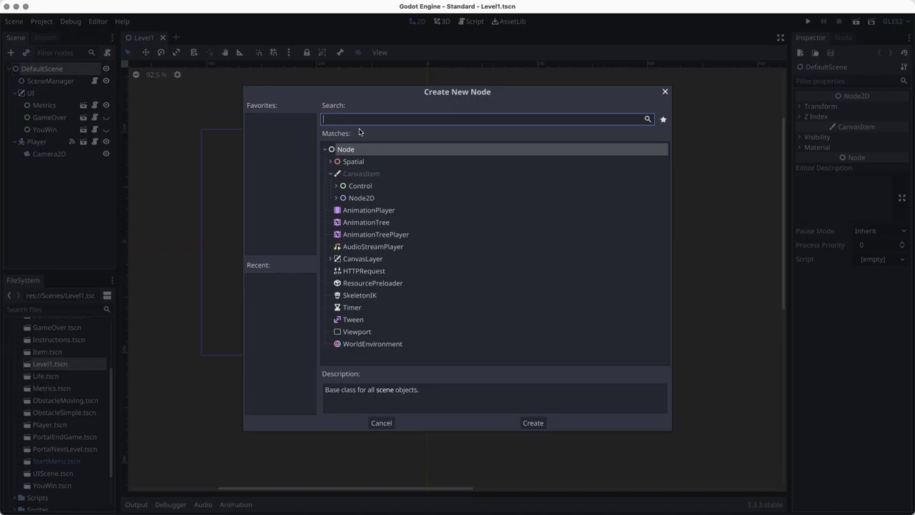
pyautogui.click(370, 196)
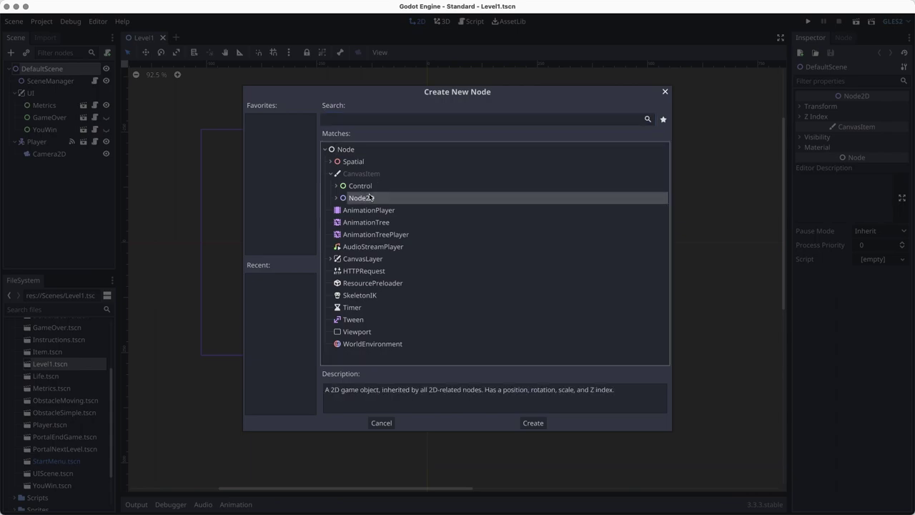
pyautogui.click(534, 423)
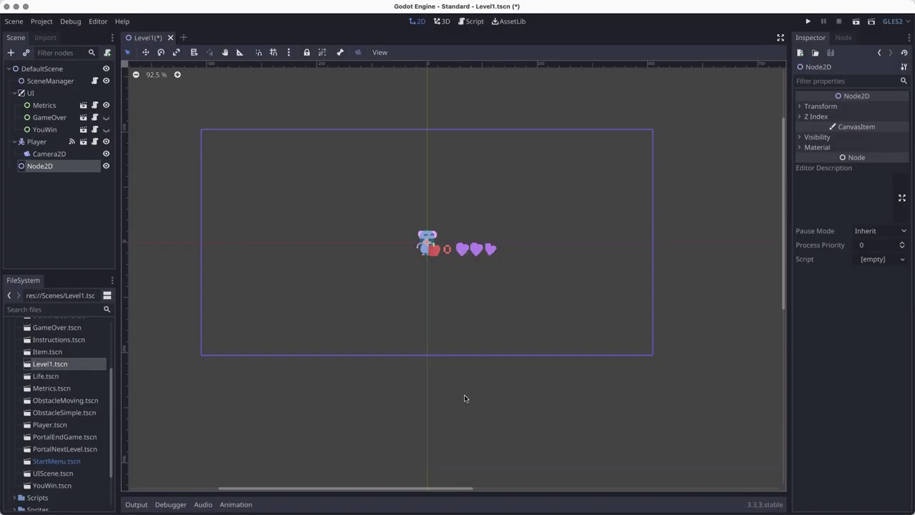
# Rename the new Node2D as Platforms and move it above Player in the scene tree, collapsing Player's children.
pyautogui.doubleClick(41, 167)
pyautogui.write('Platforms')
pyautogui.press('Return')
pyautogui.moveTo(29, 168); pyautogui.dragTo(31, 143)
pyautogui.click(15, 154)
# Add a TileMap node as a child of Platforms.
pyautogui.click(47, 142)
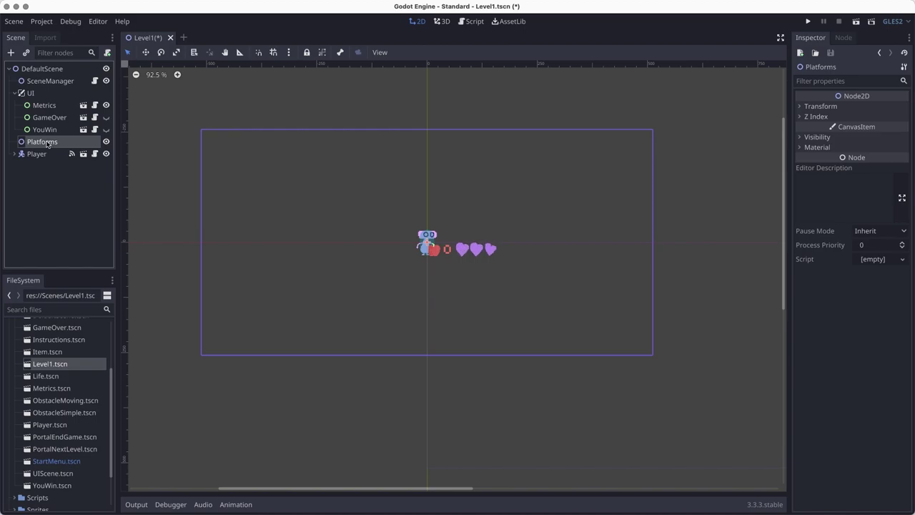
pyautogui.rightClick(47, 142)
pyautogui.click(75, 150)
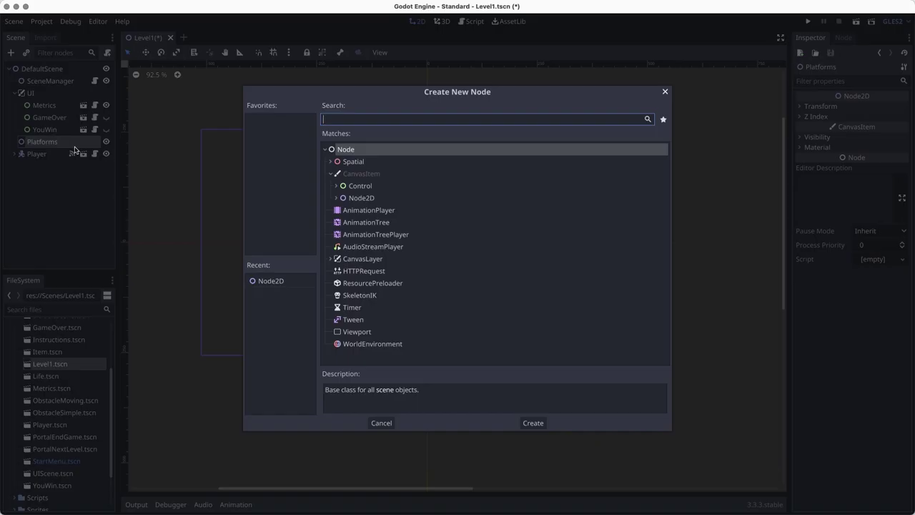
pyautogui.write('tile')
pyautogui.press('Return')
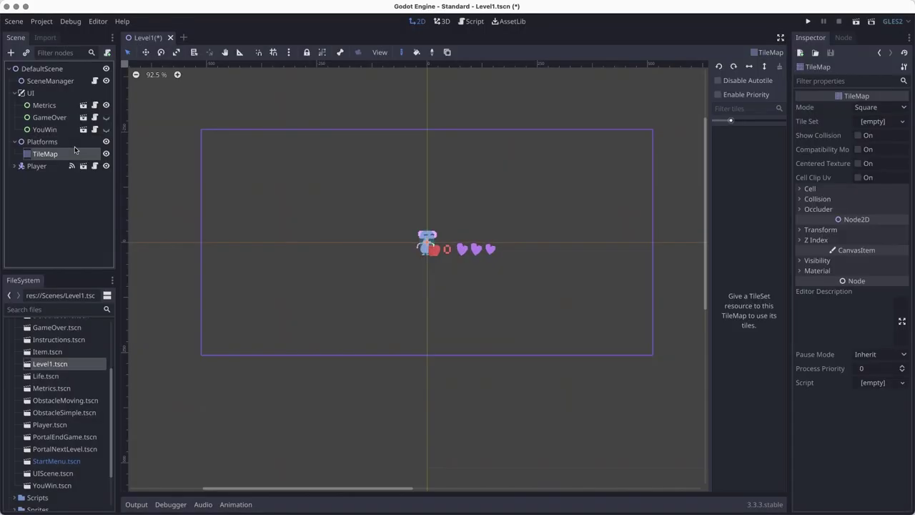
# Load the Default.tres resource from the TileSets folder as the TileMap's tile set.
pyautogui.click(903, 122)
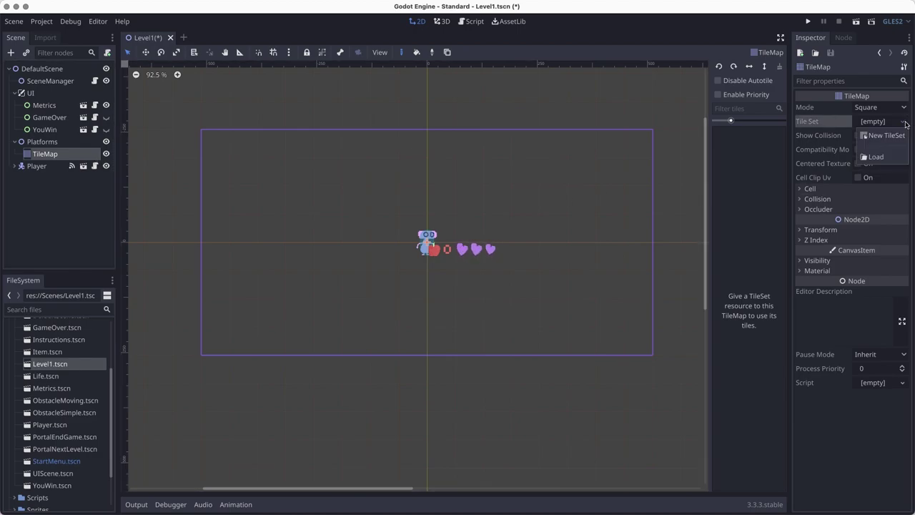
pyautogui.click(875, 156)
pyautogui.doubleClick(459, 127)
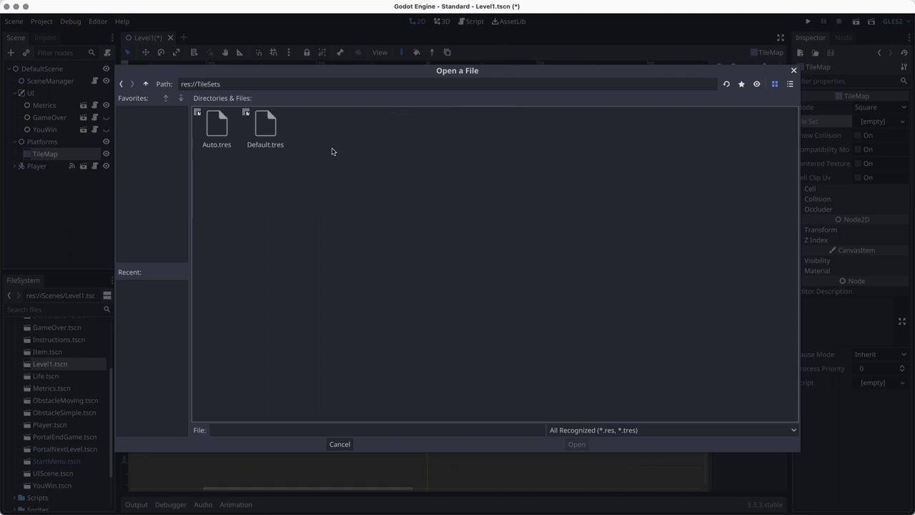
pyautogui.click(216, 125)
pyautogui.click(256, 133)
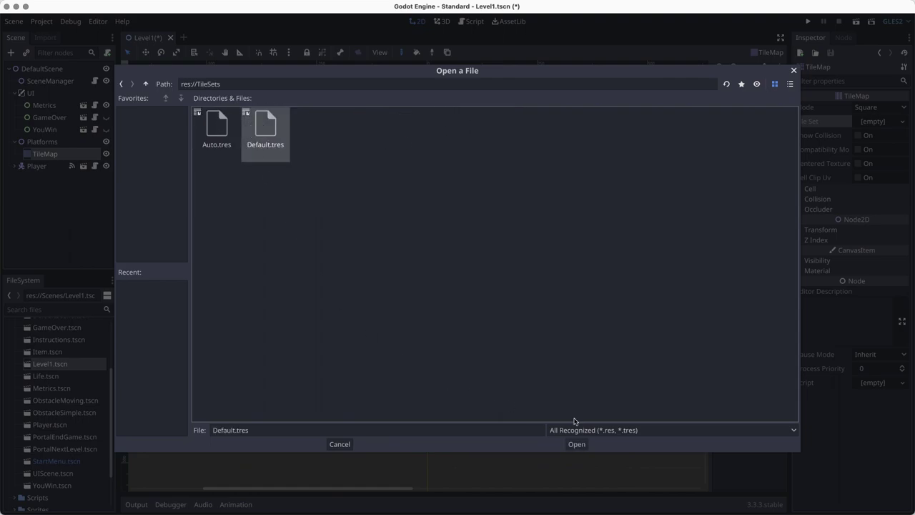
pyautogui.click(576, 444)
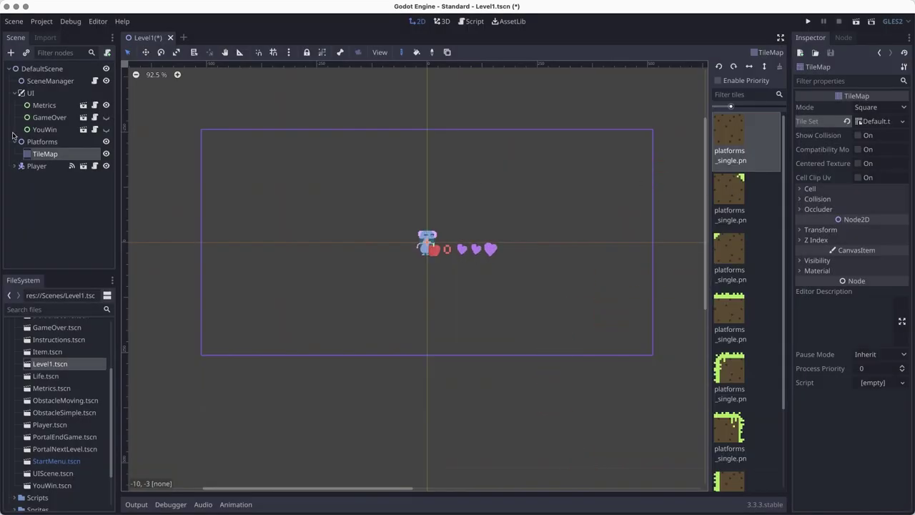
# Rename the TileMap node under Platforms as BasicTiles.
pyautogui.doubleClick(47, 155)
pyautogui.write('BasicTiles')
pyautogui.press('Return')
# Set the BasicTiles collision layer to Platform only, removing it from the Player layer.
pyautogui.click(817, 199)
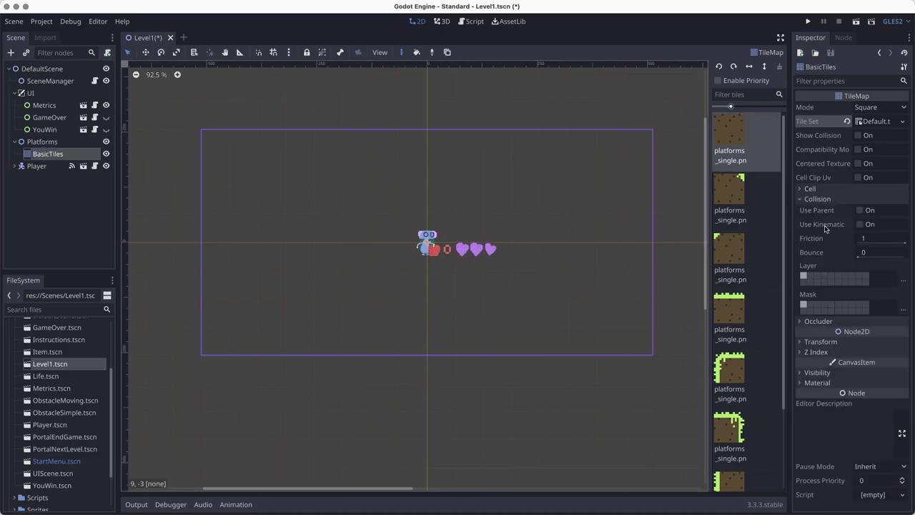
pyautogui.click(803, 278)
pyautogui.click(810, 275)
pyautogui.click(901, 281)
pyautogui.click(902, 283)
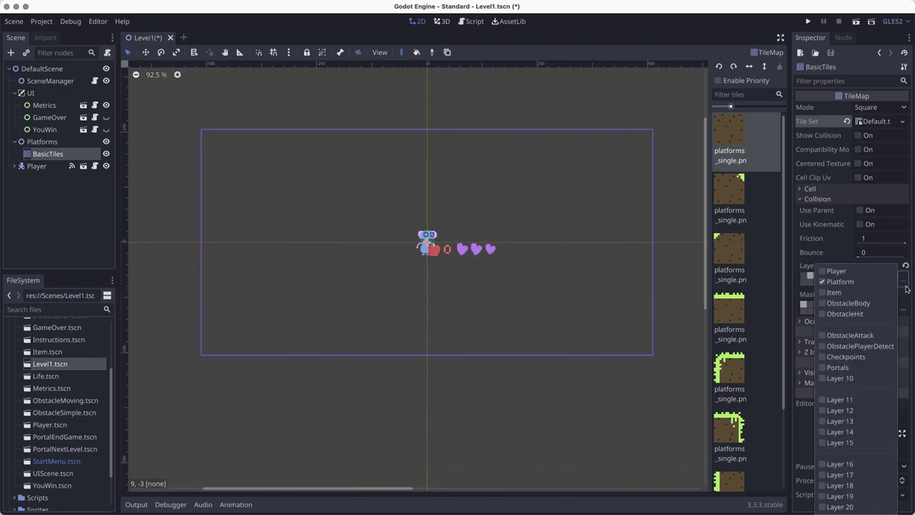
pyautogui.click(906, 281)
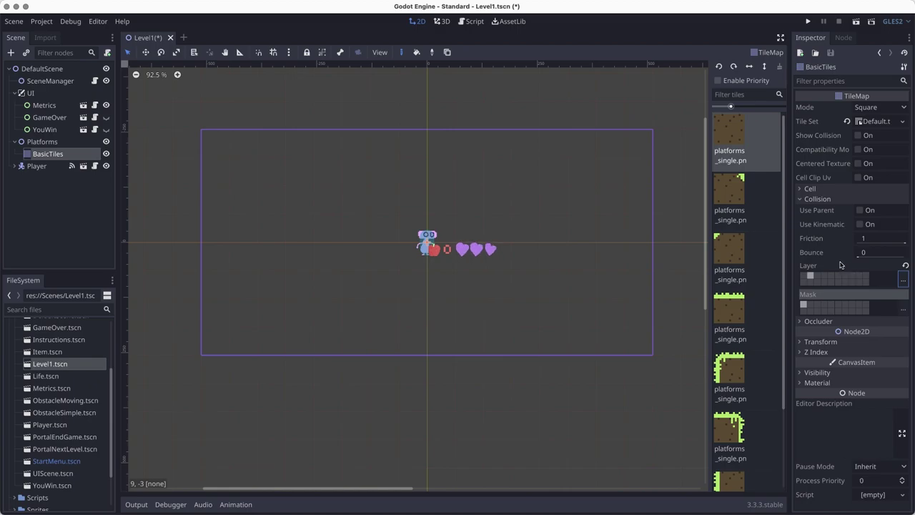
pyautogui.click(817, 199)
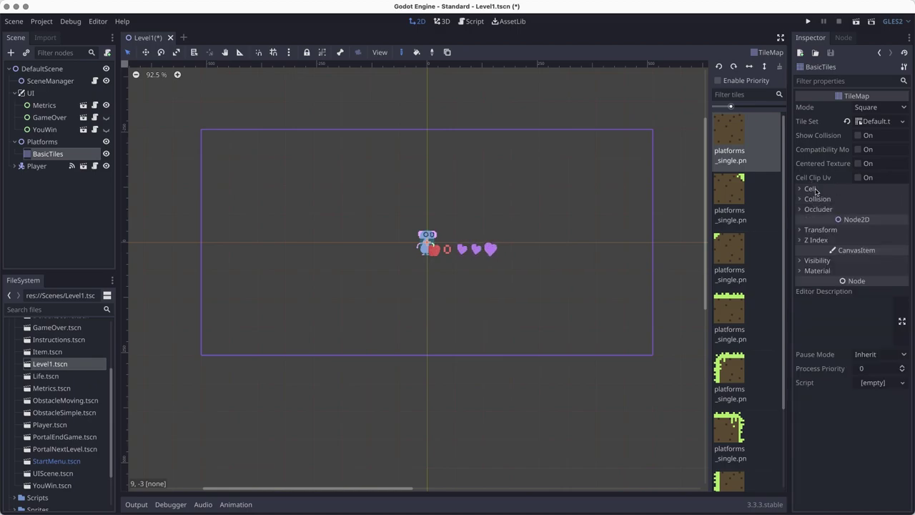
# Set the BasicTiles cell size to 32 by 32 and save the scene.
pyautogui.click(809, 188)
pyautogui.click(866, 204)
pyautogui.write('32')
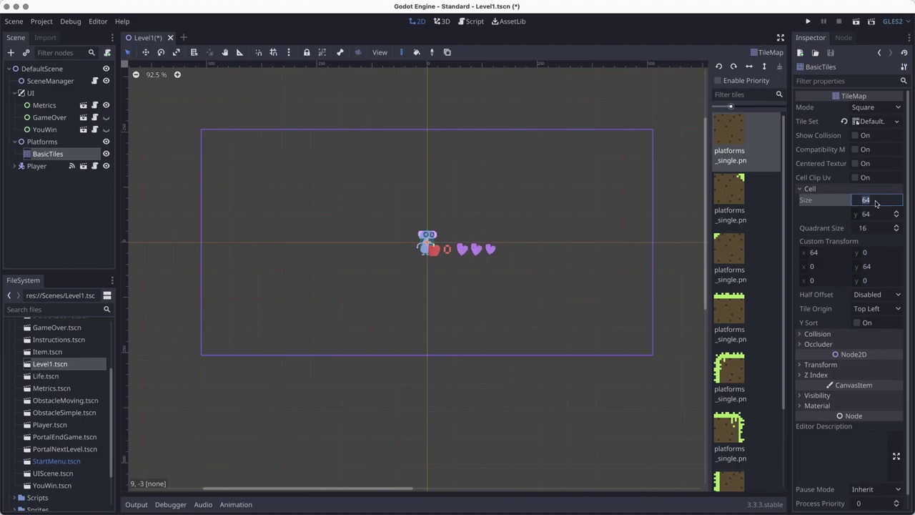
pyautogui.click(878, 212)
pyautogui.write('32')
pyautogui.press('Return')
pyautogui.press('super+s')
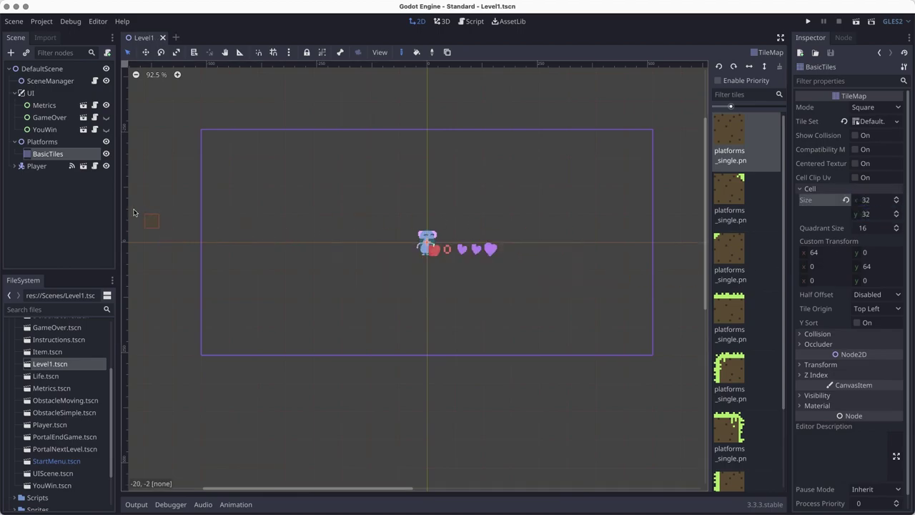
# Duplicate the BasicTiles node and rename the copy as AutoTiles.
pyautogui.rightClick(48, 156)
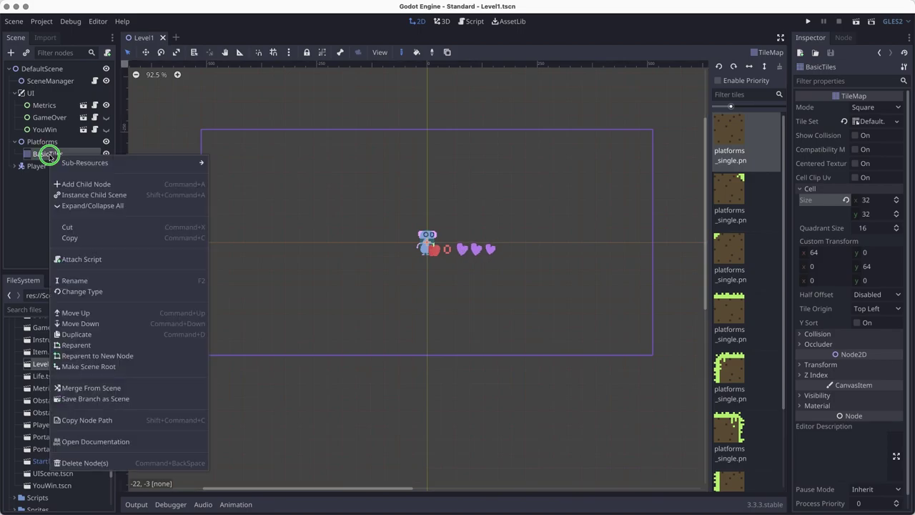
pyautogui.click(93, 336)
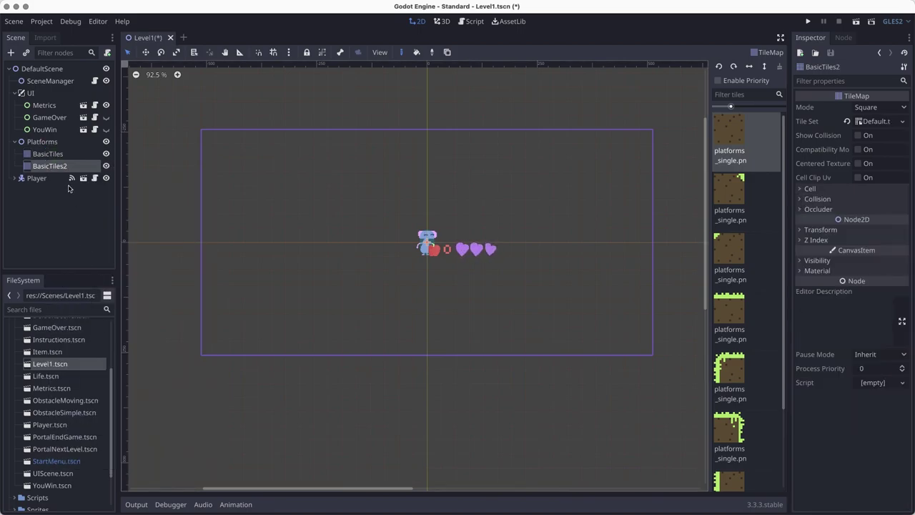
pyautogui.doubleClick(42, 168)
pyautogui.write('AutoTiles')
pyautogui.press('Return')
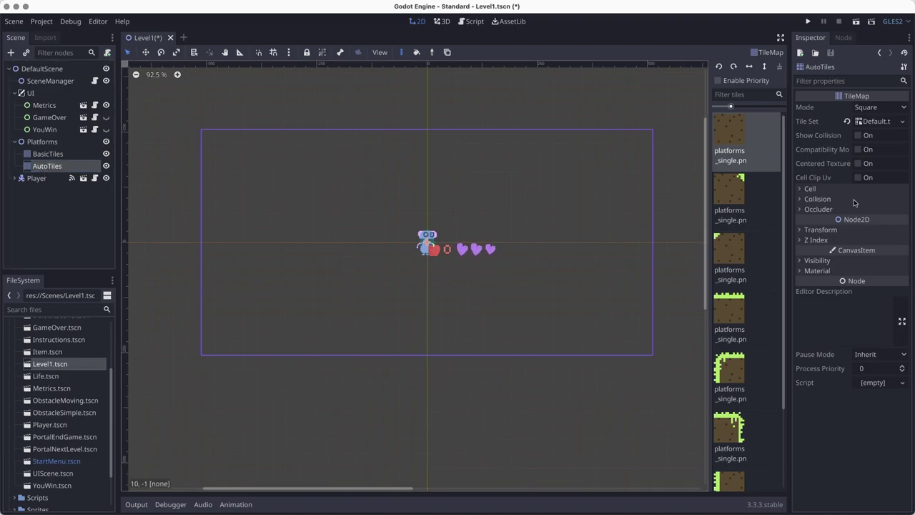
# Replace the AutoTiles tile set with Auto.tres from the TileSets folder and save the scene.
pyautogui.click(903, 120)
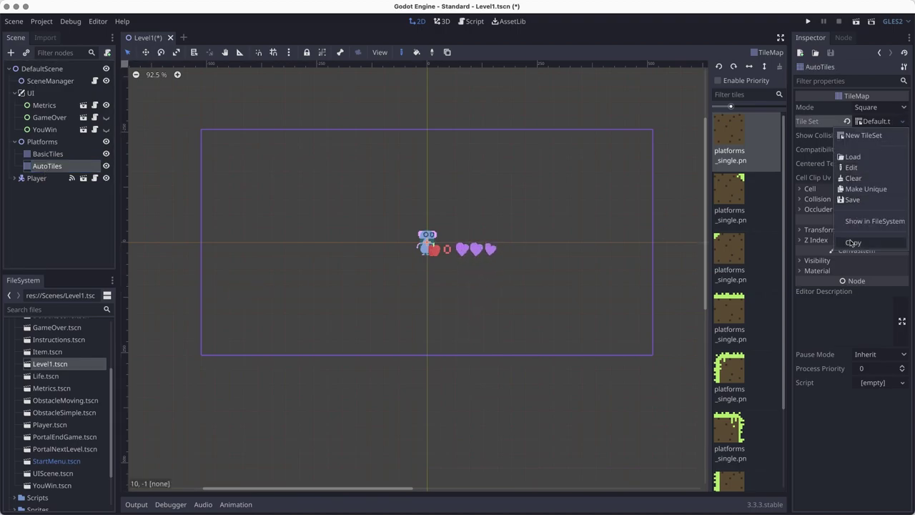
pyautogui.click(857, 158)
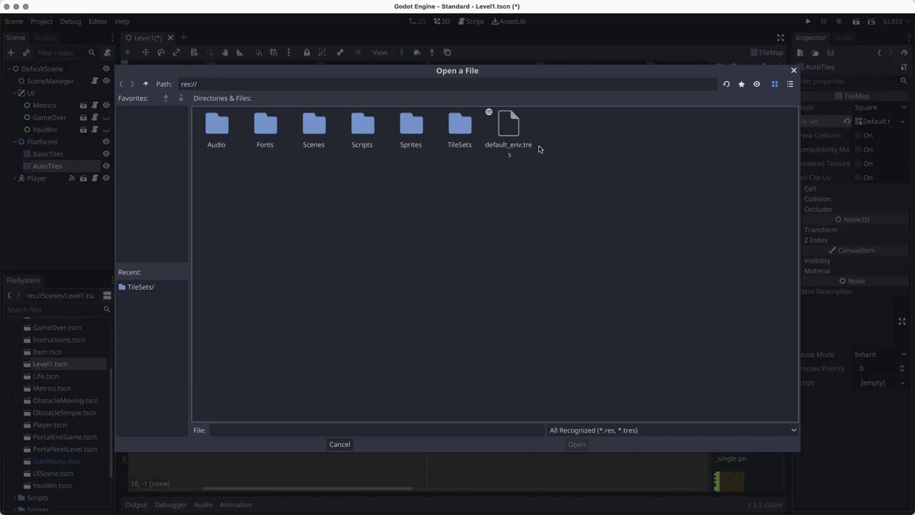
pyautogui.doubleClick(459, 127)
pyautogui.click(216, 129)
pyautogui.click(575, 445)
pyautogui.press('super+s')
# On BasicTiles, paint a straight row of grass-topped tiles about 20 tiles long below the player.
pyautogui.click(32, 155)
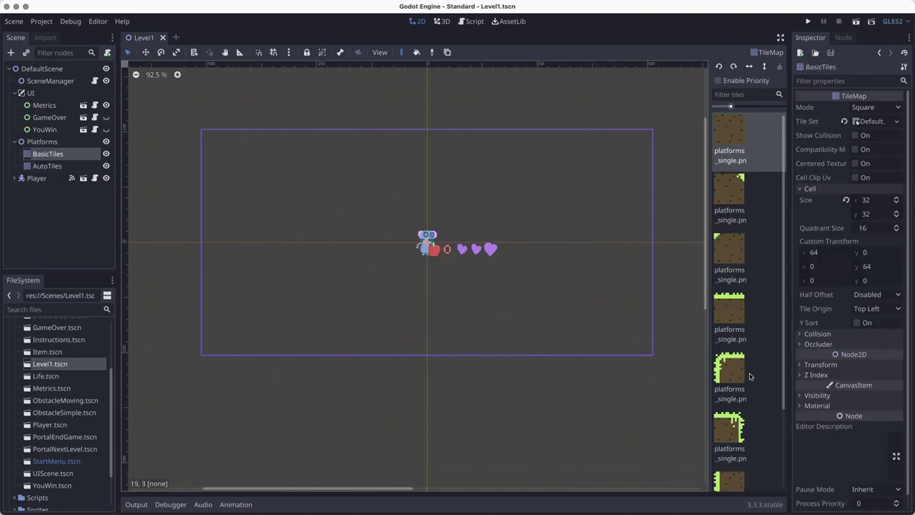
pyautogui.click(734, 318)
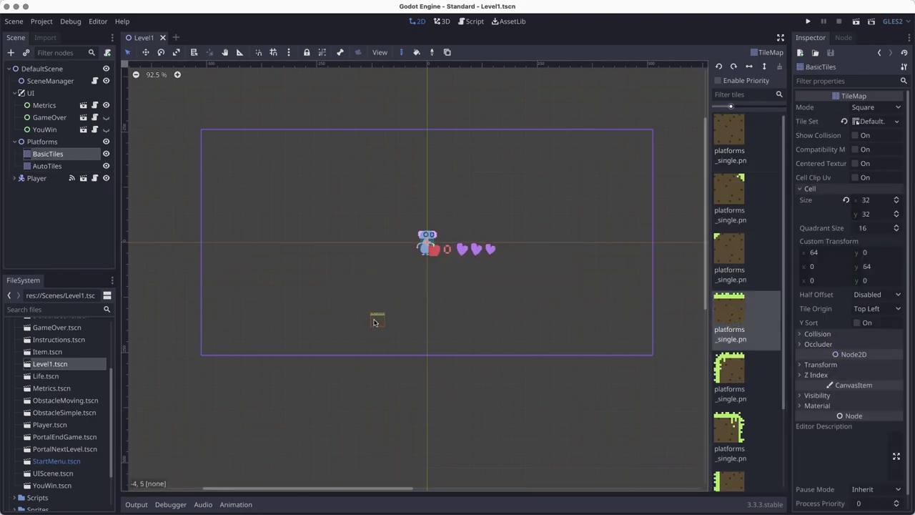
pyautogui.moveTo(363, 306); pyautogui.dragTo(538, 305)
pyautogui.moveTo(453, 353); pyautogui.dragTo(394, 351, button='middle')
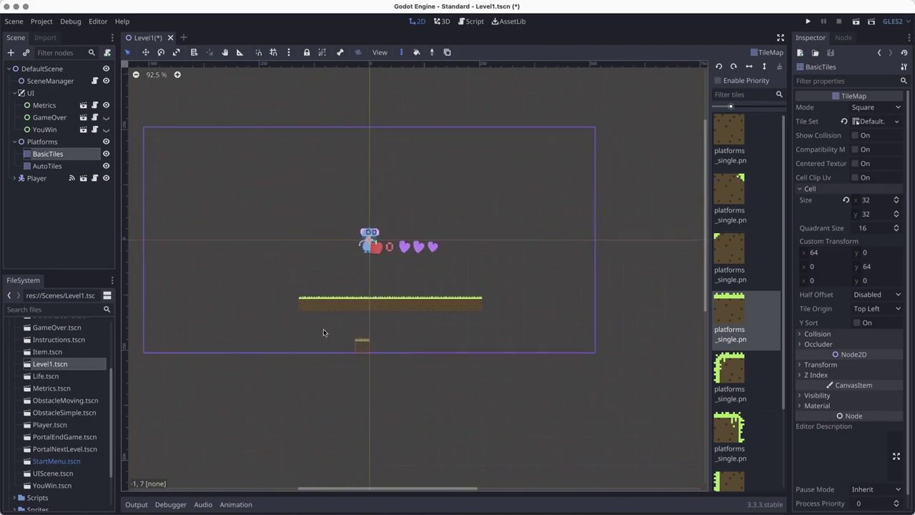
pyautogui.moveTo(253, 304); pyautogui.dragTo(515, 302)
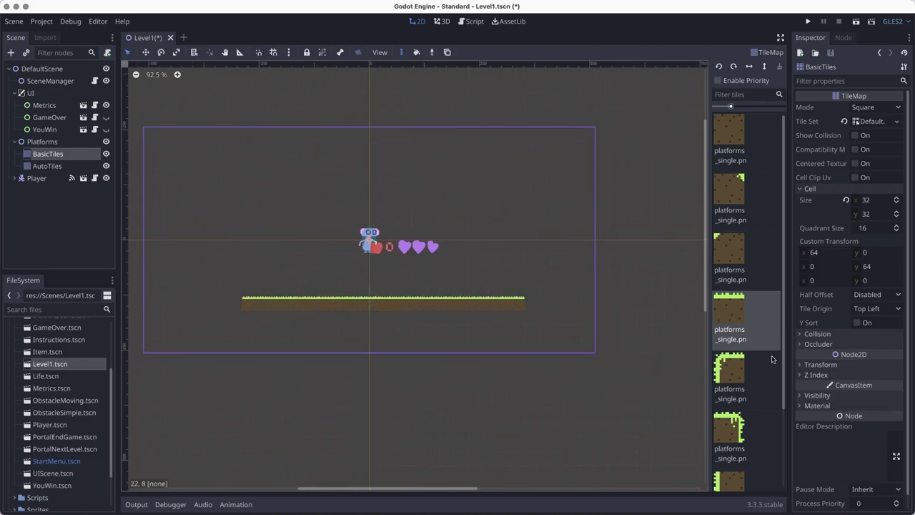
# Fill a block about 11 rows deep beneath the grass row with the plain dirt tile and save the scene.
pyautogui.click(729, 136)
pyautogui.moveTo(519, 319)
pyautogui.mouseDown()
pyautogui.moveTo(249, 319)
pyautogui.moveTo(251, 333)
pyautogui.moveTo(512, 388)
pyautogui.moveTo(522, 461)
pyautogui.mouseUp()
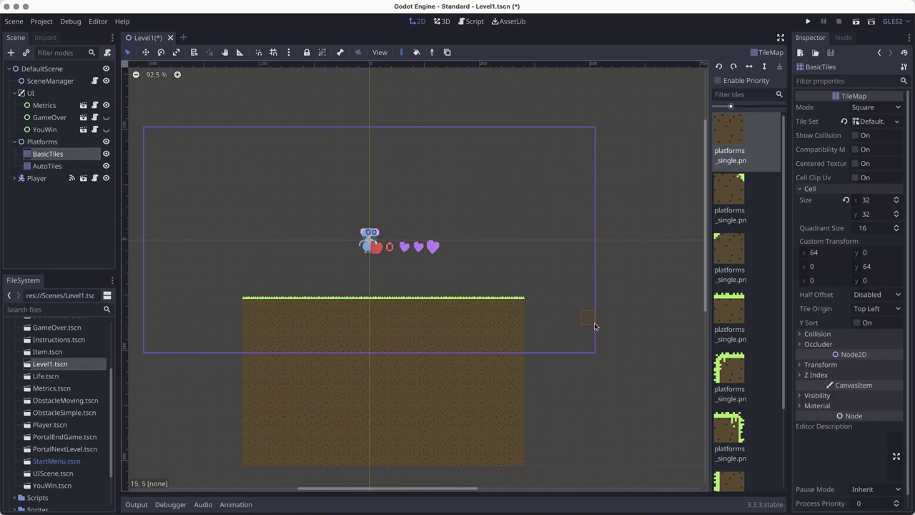
pyautogui.press('super+s')
pyautogui.scroll(-2, 590, 322)
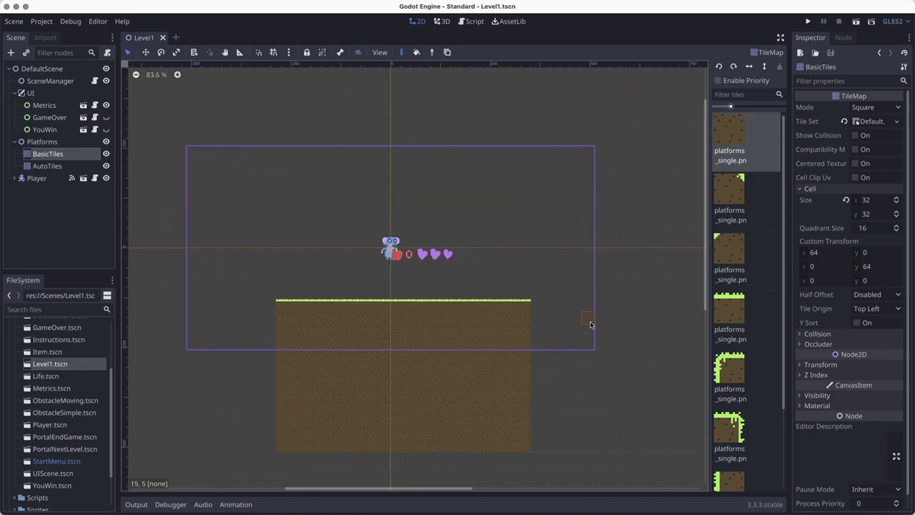
pyautogui.moveTo(588, 385); pyautogui.dragTo(576, 358, button='middle')
pyautogui.press('super+s')
pyautogui.scroll(2, 576, 358)
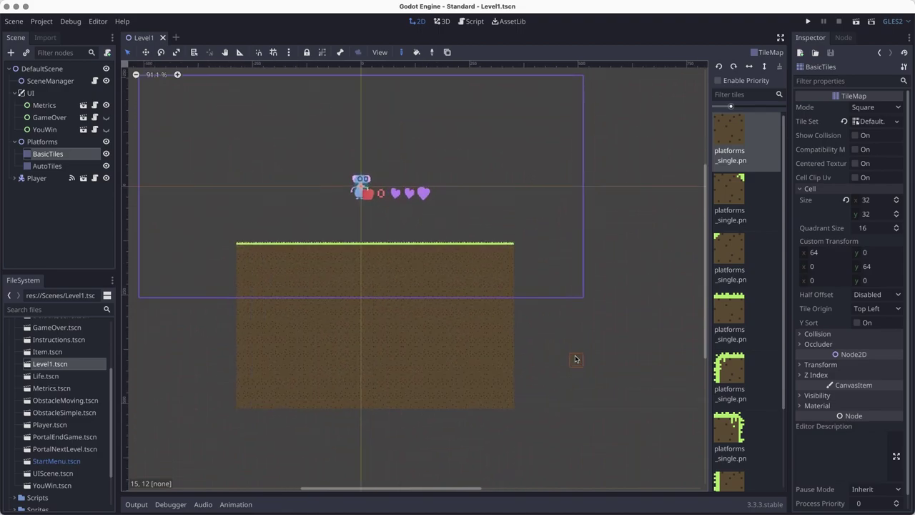
# Run the Level1 scene, test moving and jumping with the player, and quit from the game over screen.
pyautogui.click(856, 22)
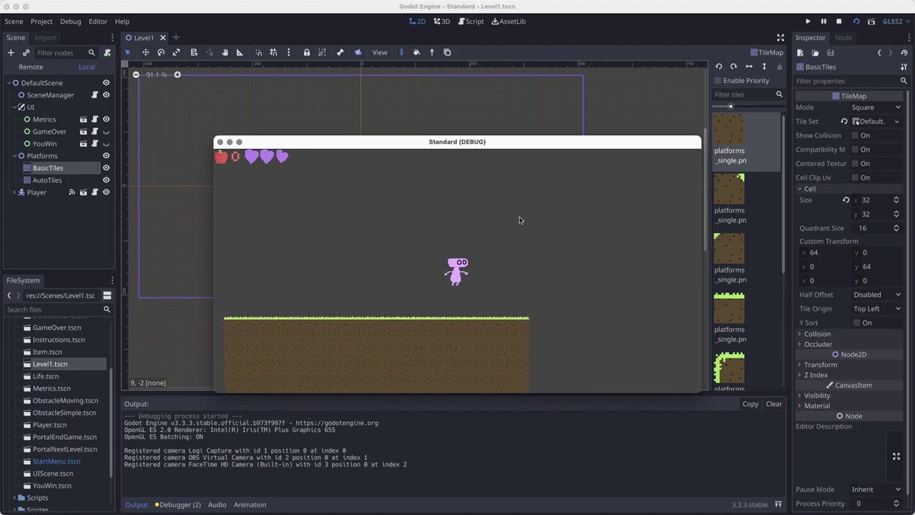
pyautogui.press('Right')
pyautogui.press('space')
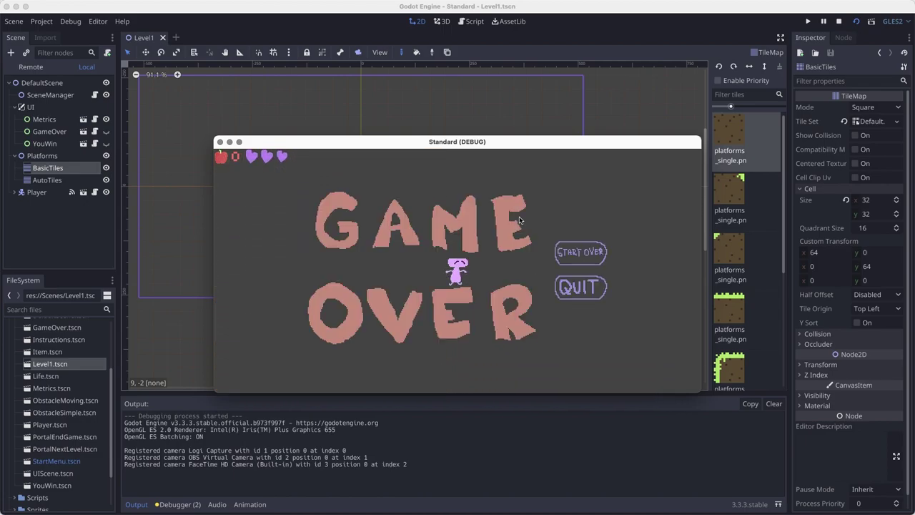
pyautogui.click(580, 287)
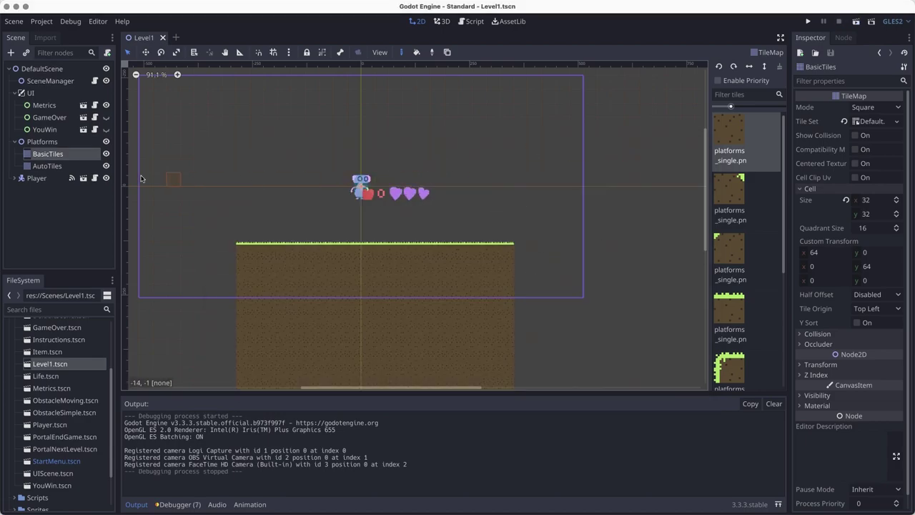
# Set the limits of the Player's Camera2D to -512 for Top and 512 for Bottom, and save the scene.
pyautogui.click(48, 179)
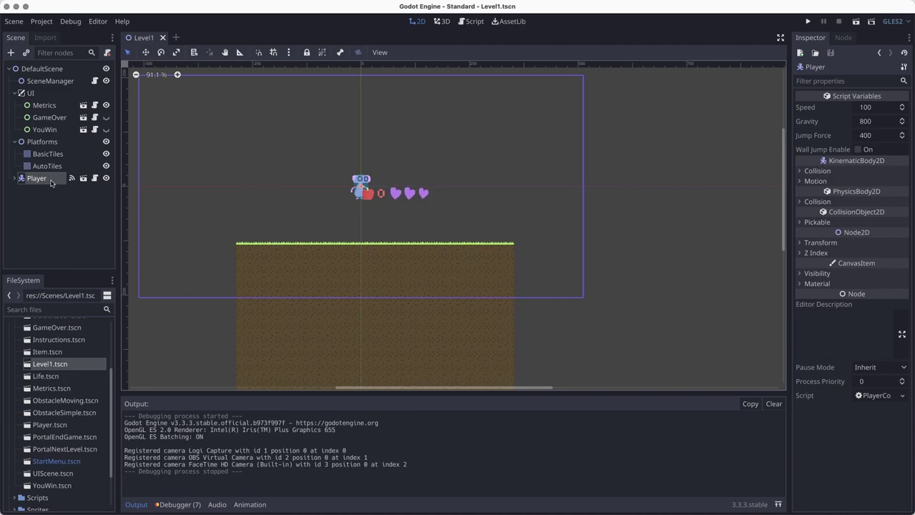
pyautogui.click(16, 178)
pyautogui.click(38, 190)
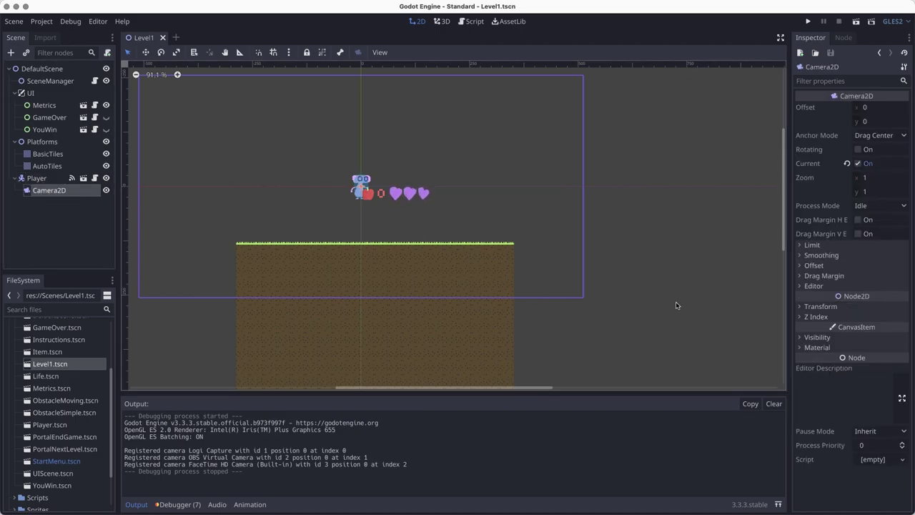
pyautogui.click(814, 244)
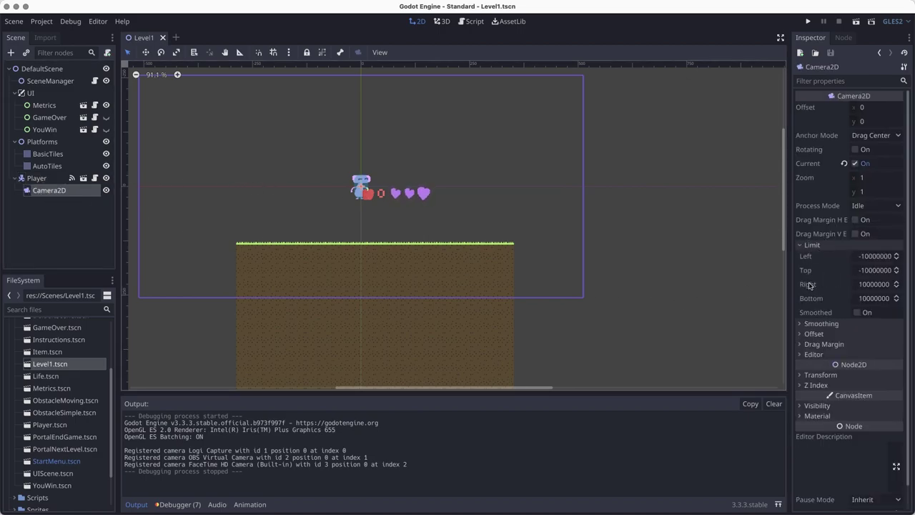
pyautogui.click(868, 271)
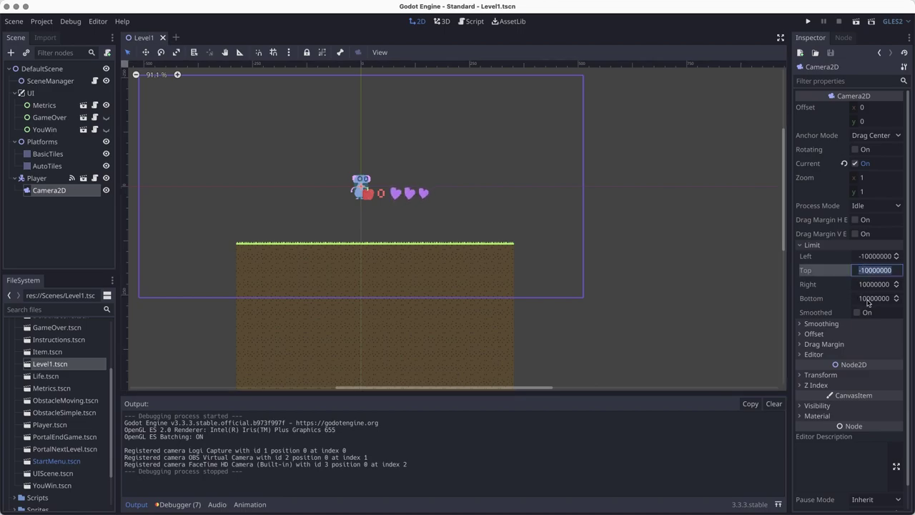
pyautogui.write('512')
pyautogui.press('Return')
pyautogui.click(869, 303)
pyautogui.write('512')
pyautogui.press('Return')
pyautogui.press('super+s')
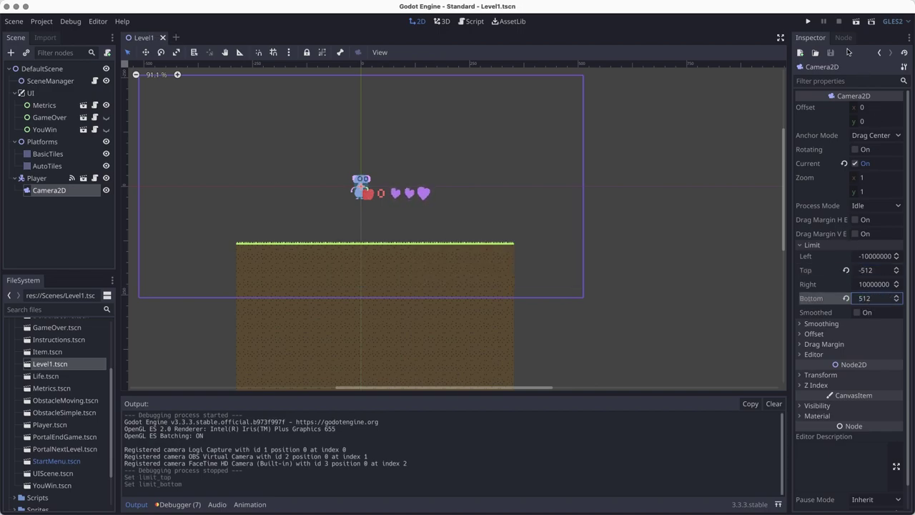
# Play-test the scene with the new camera limits by running and jumping off the platform's edge, then quit the game.
pyautogui.click(855, 21)
pyautogui.press('Right')
pyautogui.press('space')
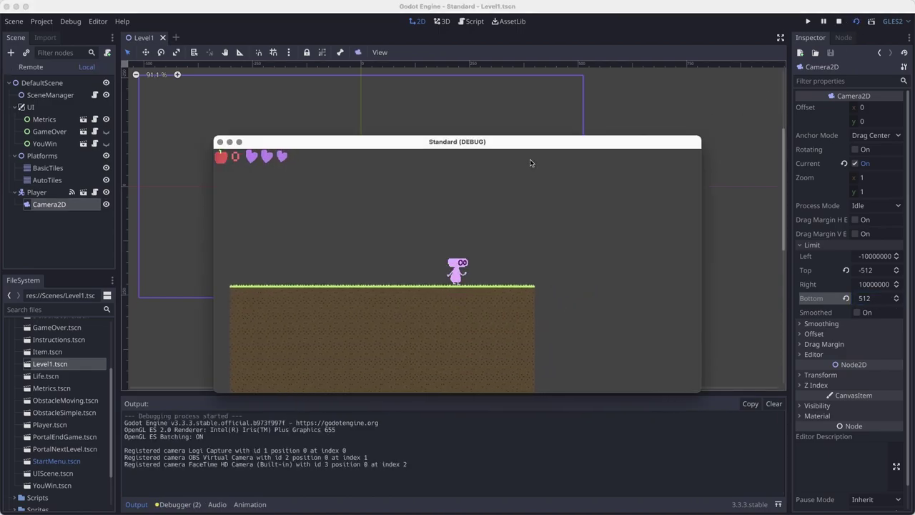
pyautogui.press('space')
pyautogui.press('Right')
pyautogui.press('Right')
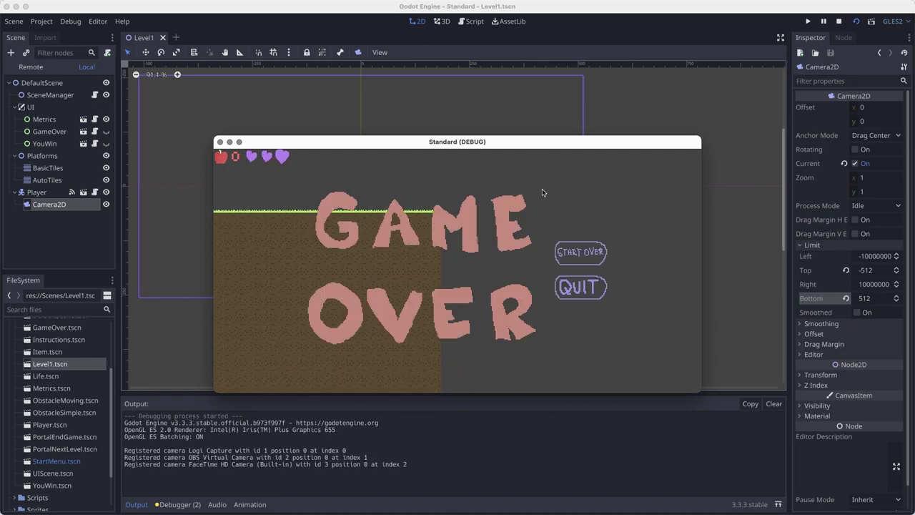
pyautogui.click(578, 285)
# Set the Player's Speed to 200 and save the scene.
pyautogui.click(37, 178)
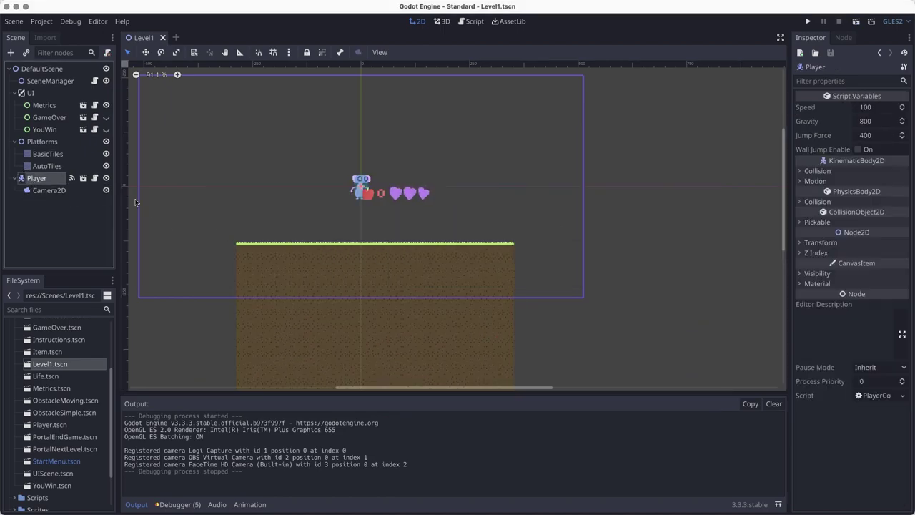
pyautogui.click(886, 107)
pyautogui.write('200')
pyautogui.press('Escape')
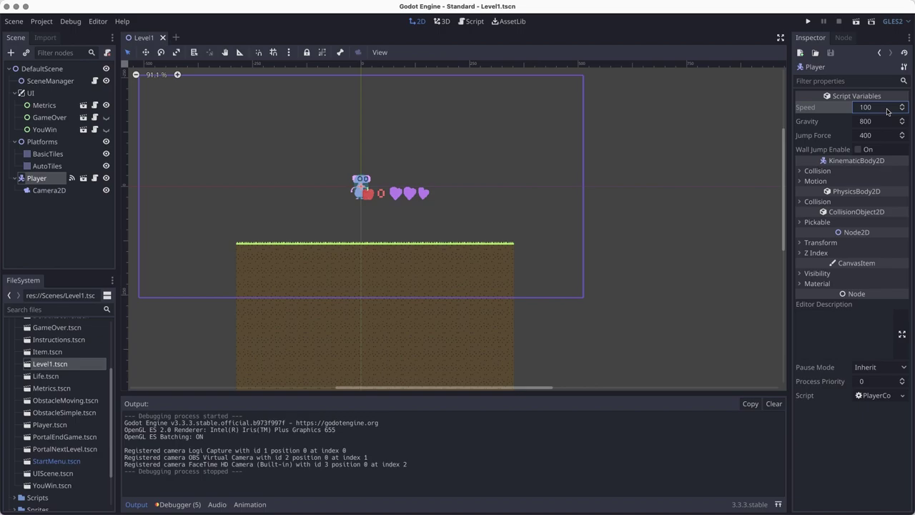
pyautogui.click(886, 110)
pyautogui.write('200')
pyautogui.press('Return')
pyautogui.press('super+s')
pyautogui.hscroll(-3, 442, 284)
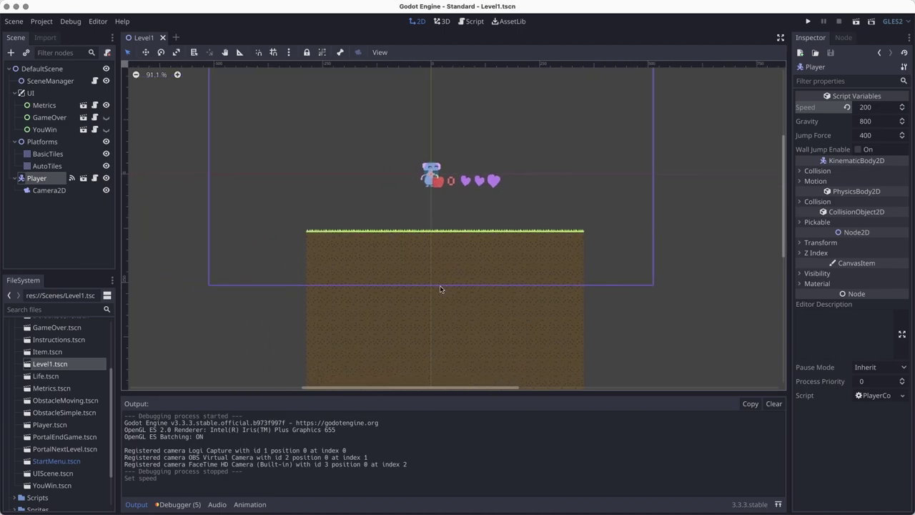
# Run the Level1 scene to test the player's new speed.
pyautogui.scroll(2, 441, 283)
pyautogui.click(855, 22)
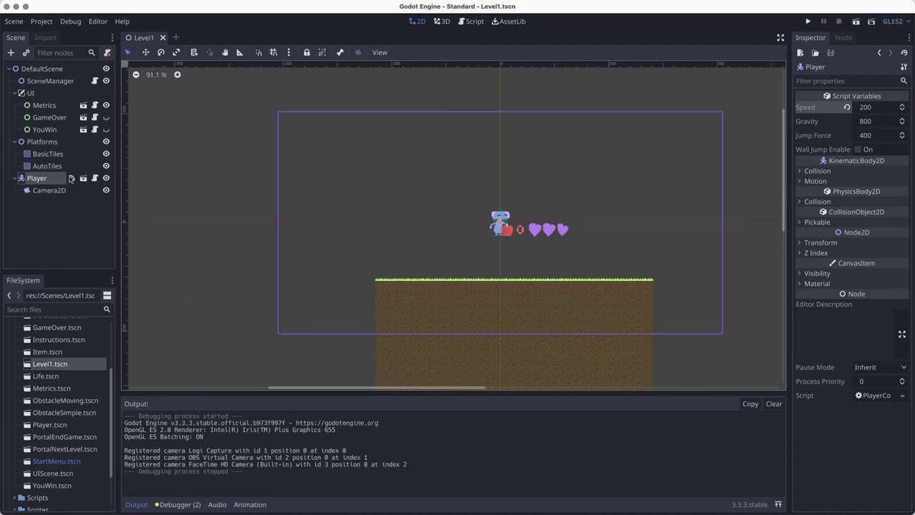
# On BasicTiles, paint a vertical wall about 18 tiles high at the platform's left end using the right-edge grass tile, and save the scene.
pyautogui.click(41, 156)
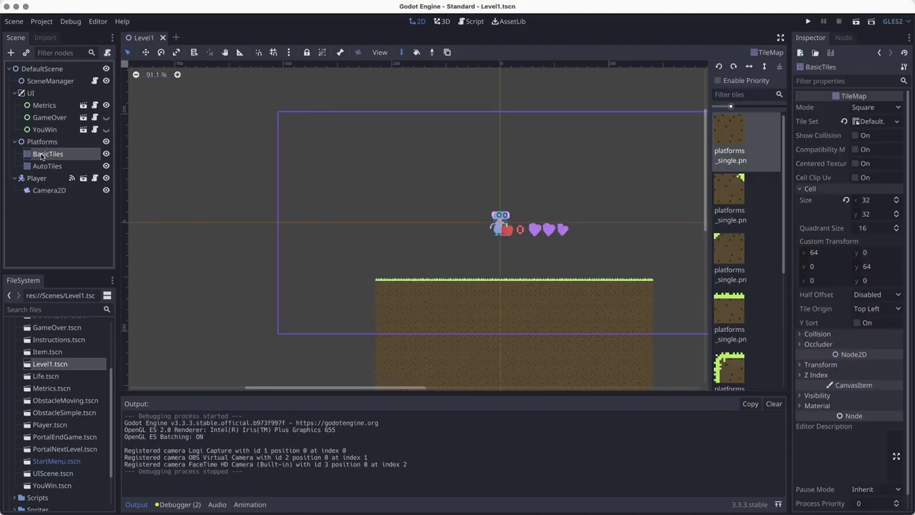
pyautogui.scroll(-3, 739, 313)
pyautogui.scroll(-3, 738, 313)
pyautogui.click(732, 347)
pyautogui.moveTo(369, 277); pyautogui.dragTo(362, 177)
pyautogui.rightClick(348, 204)
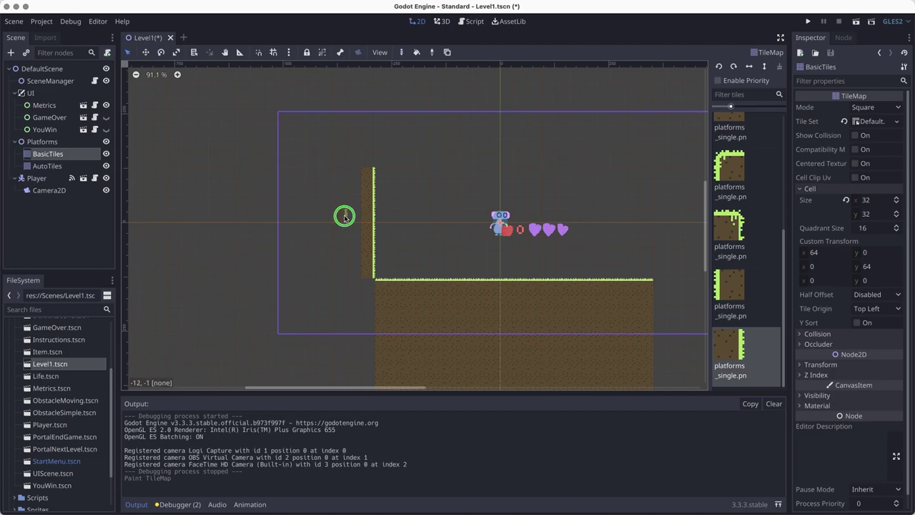
pyautogui.moveTo(373, 160); pyautogui.dragTo(367, 75)
pyautogui.scroll(3, 394, 160)
pyautogui.moveTo(362, 164); pyautogui.dragTo(362, 118)
pyautogui.scroll(-2, 385, 256)
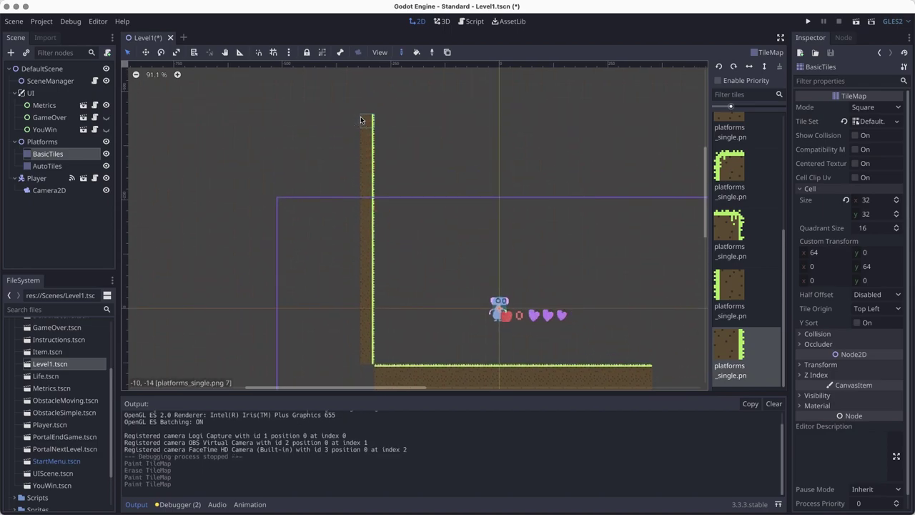
pyautogui.hscroll(2, 384, 256)
pyautogui.press('super+s')
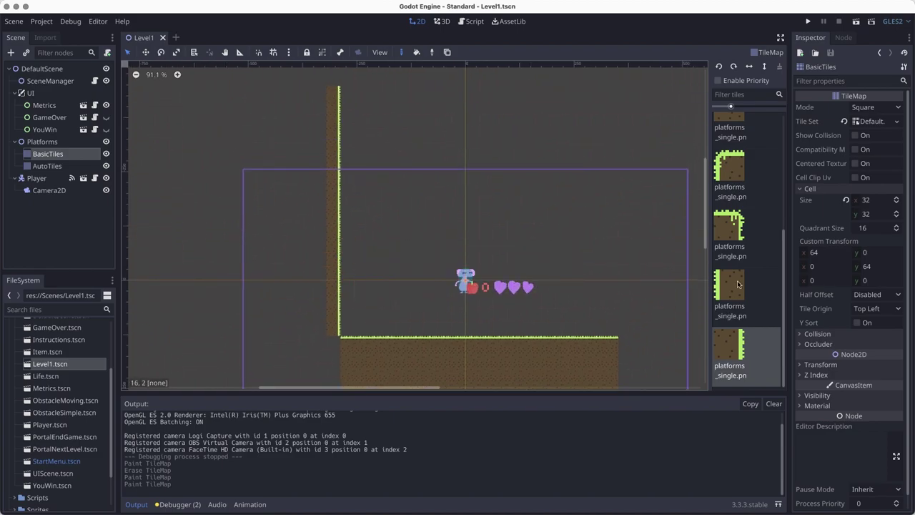
# Place the inner corner tile with grass at its upper right where the wall meets the platform's left end.
pyautogui.scroll(3, 724, 216)
pyautogui.scroll(3, 724, 190)
pyautogui.click(729, 168)
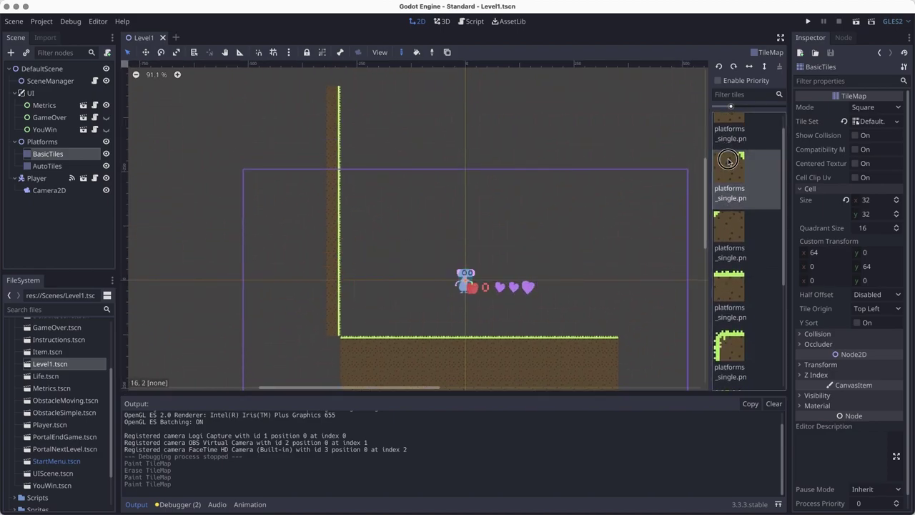
pyautogui.click(332, 342)
pyautogui.scroll(-5, 445, 357)
pyautogui.hscroll(-1, 445, 357)
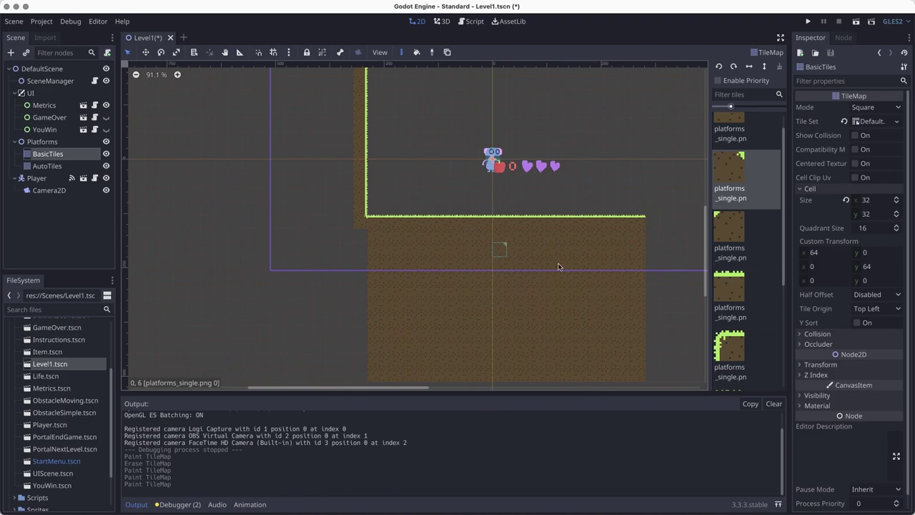
# Fill rectangular areas left of the platform and the wall with the plain dirt tile, and save the scene.
pyautogui.scroll(1, 731, 163)
pyautogui.click(730, 164)
pyautogui.scroll(-3, 456, 208)
pyautogui.hscroll(-3, 455, 208)
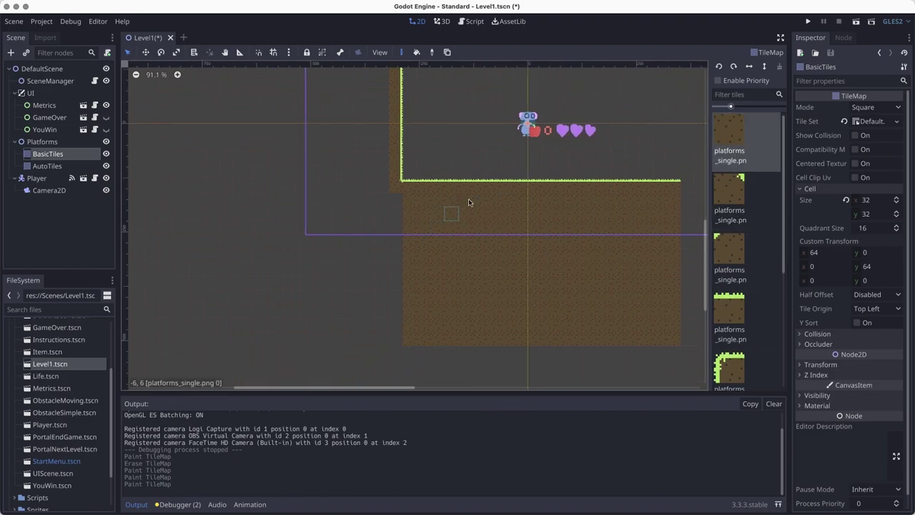
pyautogui.moveTo(286, 256)
pyautogui.keyDown('shift'); pyautogui.keyDown('super'); pyautogui.mouseDown()
pyautogui.moveTo(272, 321)
pyautogui.moveTo(275, 315)
pyautogui.mouseUp(); pyautogui.keyUp('super'); pyautogui.keyUp('shift')
pyautogui.scroll(4, 357, 382)
pyautogui.hscroll(1, 357, 382)
pyautogui.scroll(3, 380, 318)
pyautogui.moveTo(402, 335)
pyautogui.keyDown('ctrl'); pyautogui.keyDown('shift'); pyautogui.mouseDown()
pyautogui.moveTo(249, 138)
pyautogui.moveTo(236, 89)
pyautogui.mouseUp(); pyautogui.keyUp('shift'); pyautogui.keyUp('ctrl')
pyautogui.hotkey('ctrl', 's')
pyautogui.moveTo(435, 227); pyautogui.dragTo(298, 200, button='middle')
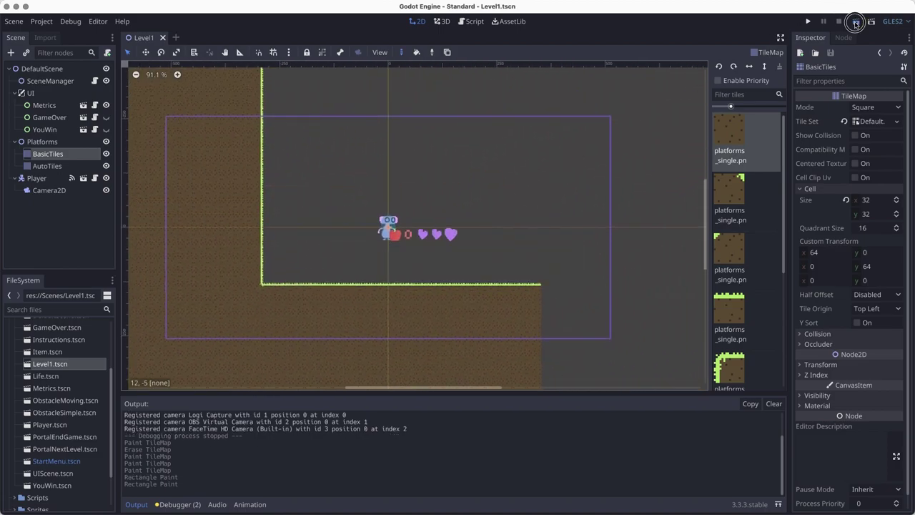
# Play-test the scene by walking left to the wall and jumping against it, and close the game.
pyautogui.click(856, 22)
pyautogui.press('Left')
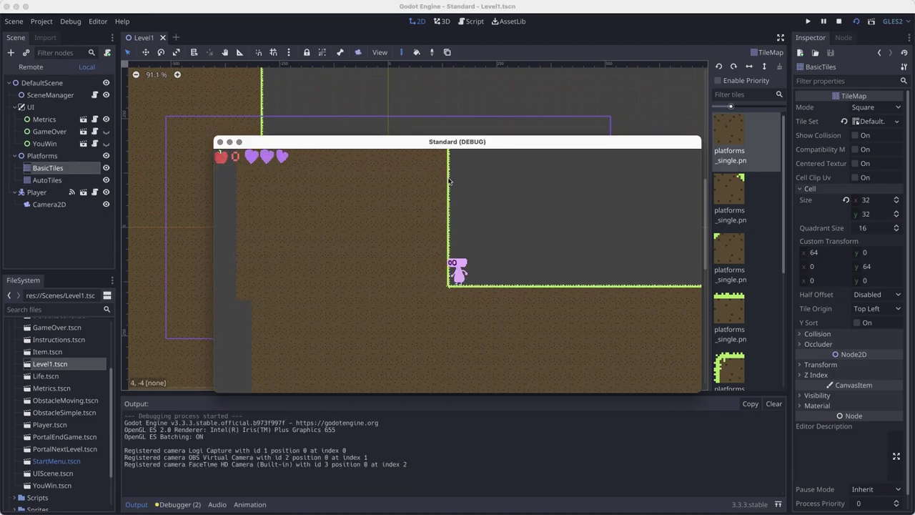
pyautogui.press('space')
pyautogui.press('space')
pyautogui.click(220, 143)
# Extend the dirt fill farther left with rectangles beside the lower ground and up to the wall's height, and save the scene.
pyautogui.scroll(-3, 301, 325)
pyautogui.moveTo(301, 326); pyautogui.dragTo(496, 202, button='middle')
pyautogui.scroll(-3, 451, 252)
pyautogui.scroll(3, 308, 281)
pyautogui.keyDown('ctrl'); pyautogui.keyDown('shift'); pyautogui.moveTo(346, 278); pyautogui.dragTo(185, 368); pyautogui.keyUp('shift'); pyautogui.keyUp('ctrl')
pyautogui.scroll(1, 328, 306)
pyautogui.hscroll(-1, 328, 306)
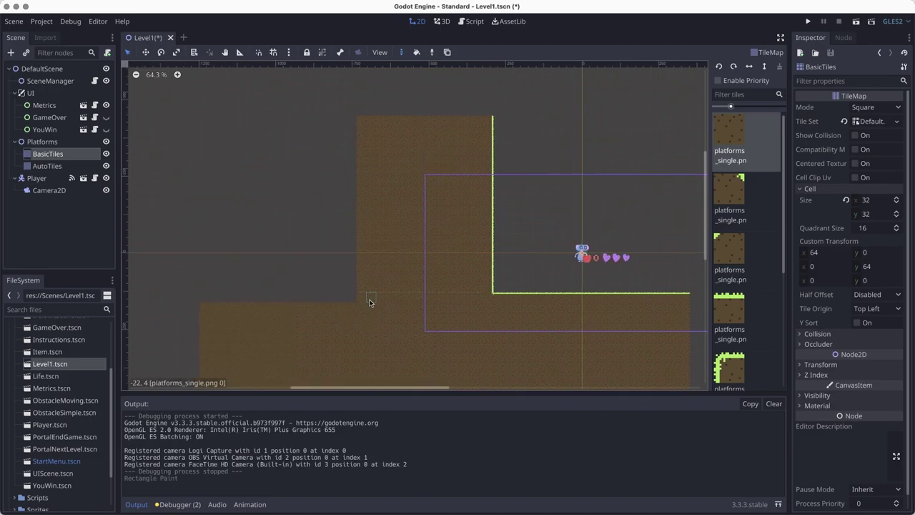
pyautogui.keyDown('shift'); pyautogui.keyDown('super'); pyautogui.moveTo(190, 123); pyautogui.dragTo(190, 125); pyautogui.keyUp('super'); pyautogui.keyUp('shift')
pyautogui.press('super+s')
pyautogui.moveTo(463, 327); pyautogui.dragTo(319, 290, button='middle')
pyautogui.press('super+s')
# Run the scene, walk the player to the left wall to check the extended dirt fill, and close the game.
pyautogui.click(855, 21)
pyautogui.press('Left')
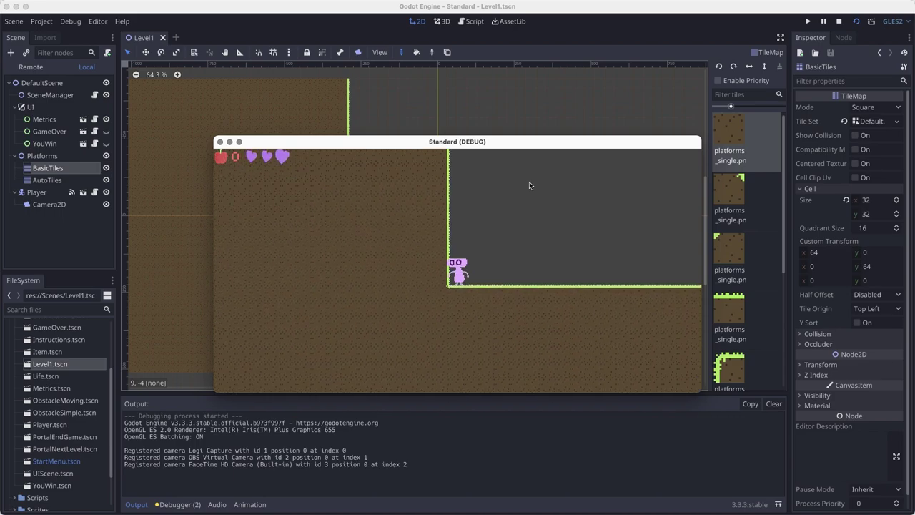
pyautogui.click(221, 142)
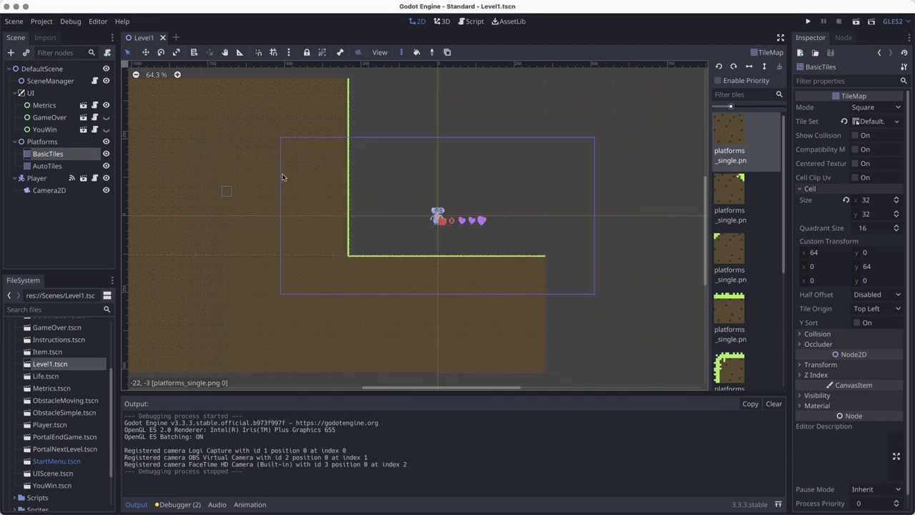
# Turn on Wall Jump for the Player.
pyautogui.click(41, 178)
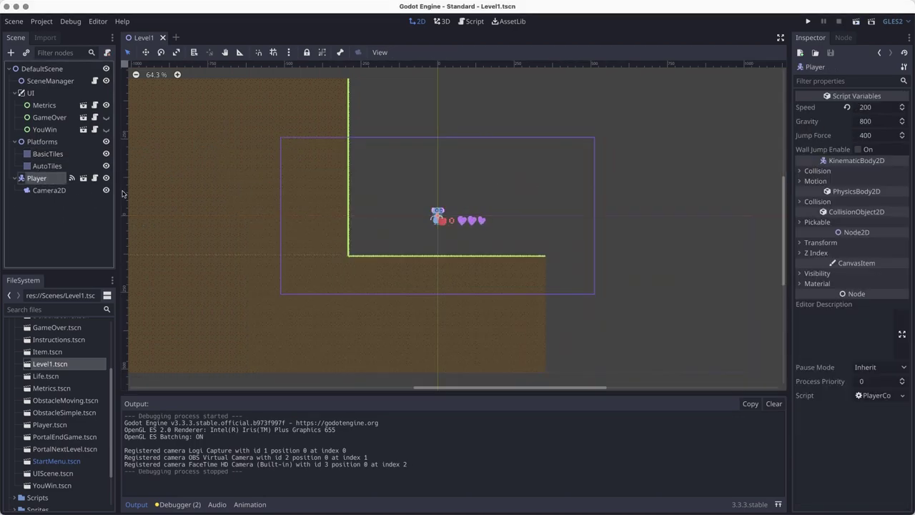
pyautogui.click(861, 150)
# Play-test wall jumping by climbing the left wall, and save the scene after closing the game.
pyautogui.click(855, 20)
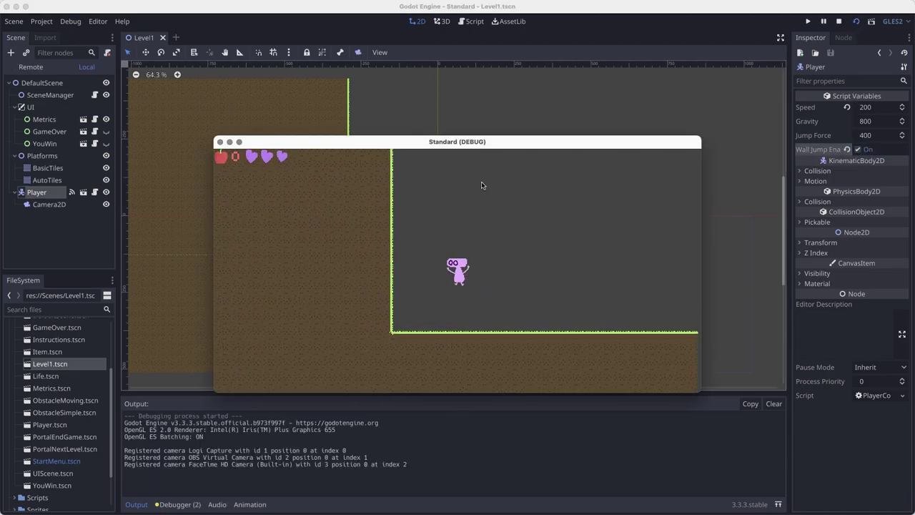
pyautogui.press('Left')
pyautogui.press('space')
pyautogui.press('space')
pyautogui.press('space')
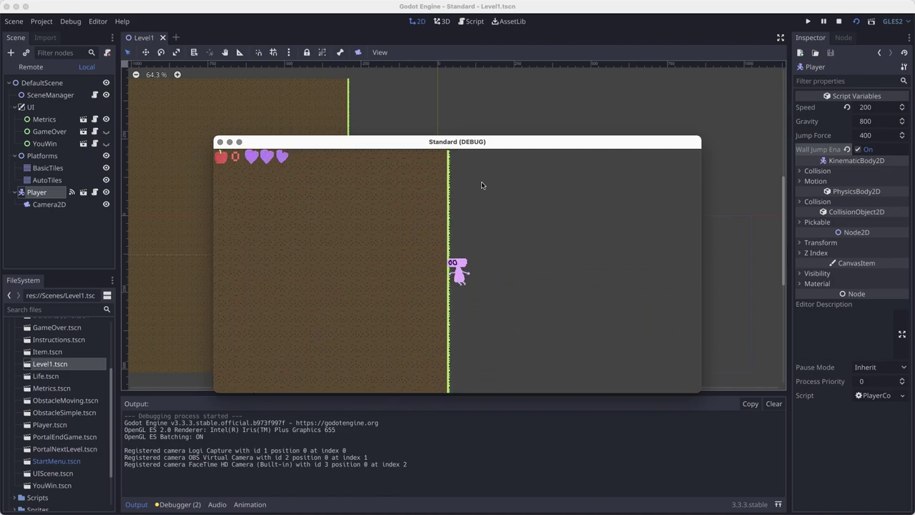
pyautogui.press('space')
pyautogui.press('Left')
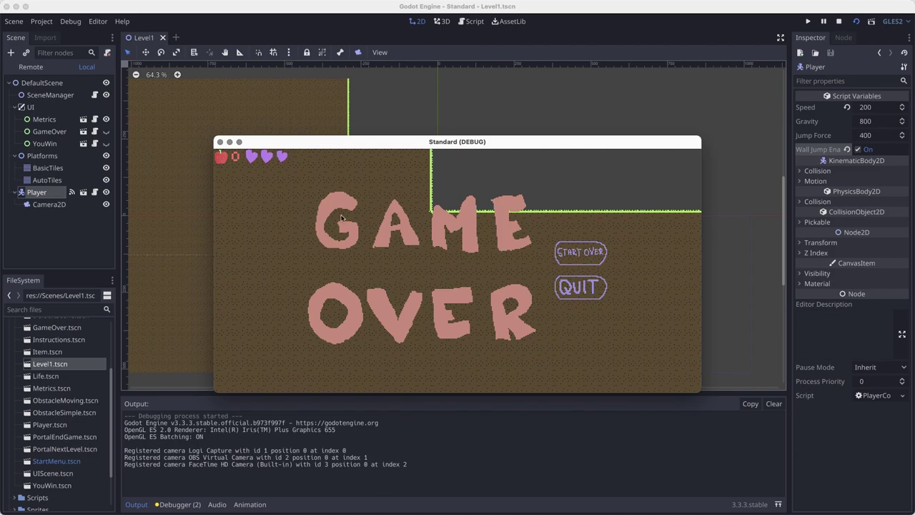
pyautogui.click(220, 141)
pyautogui.scroll(3, 256, 258)
pyautogui.press('super+s')
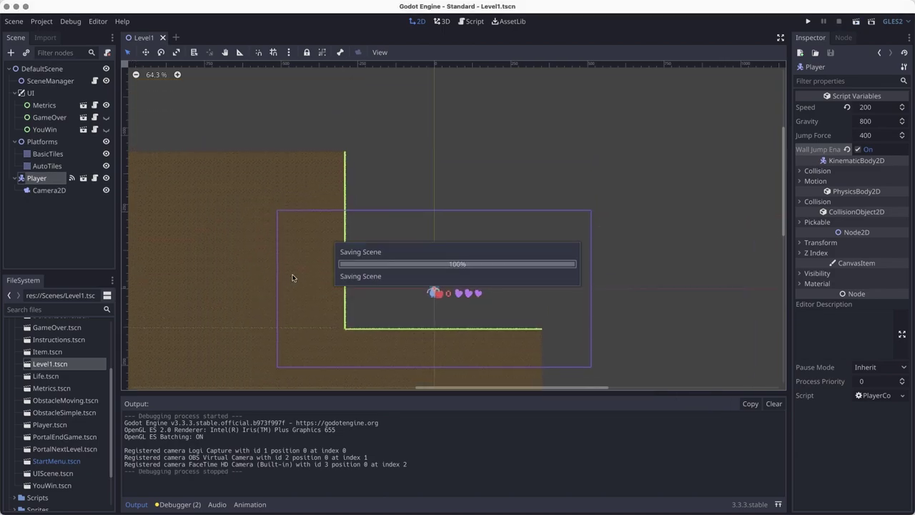
# Extend the left wall upward by about five tiles on BasicTiles with the right-edge grass tile.
pyautogui.moveTo(412, 220); pyautogui.dragTo(447, 262, button='middle')
pyautogui.moveTo(384, 193); pyautogui.dragTo(418, 242, button='middle')
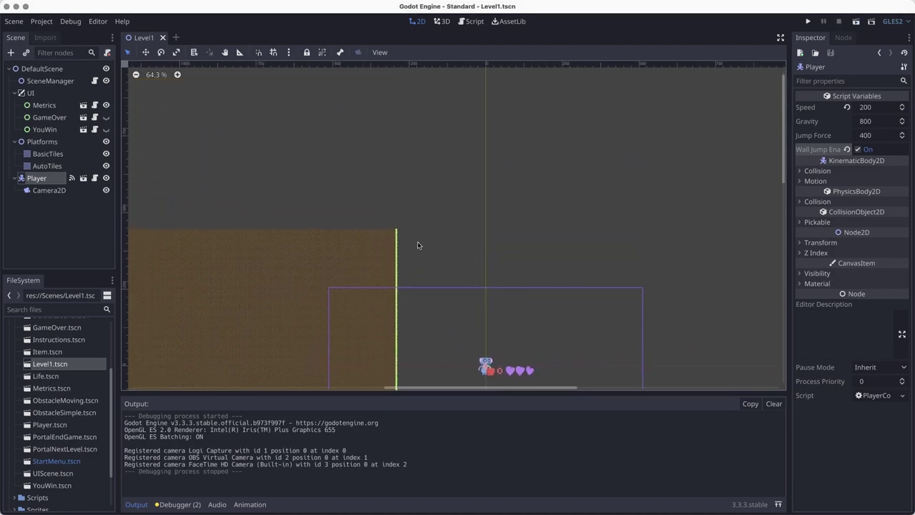
pyautogui.click(50, 154)
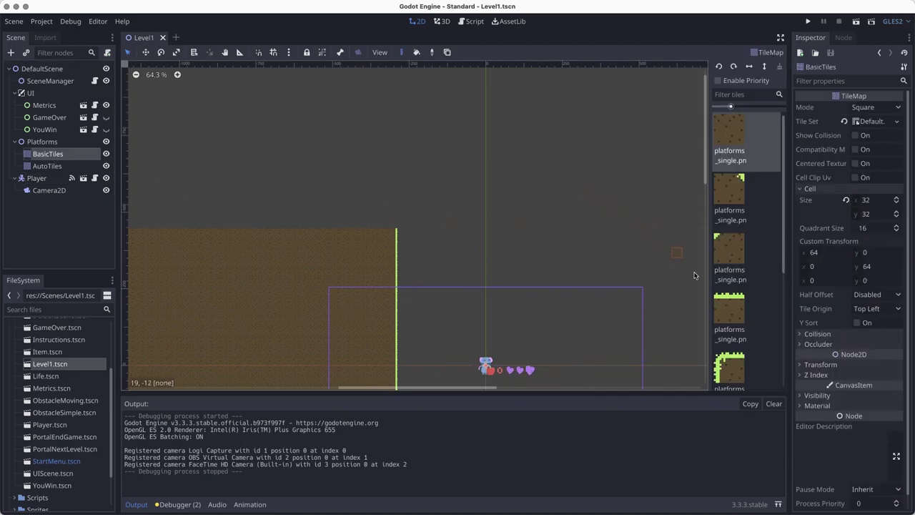
pyautogui.scroll(-3, 729, 307)
pyautogui.scroll(3, 730, 320)
pyautogui.scroll(-5, 730, 319)
pyautogui.click(733, 357)
pyautogui.moveTo(391, 223); pyautogui.dragTo(392, 187)
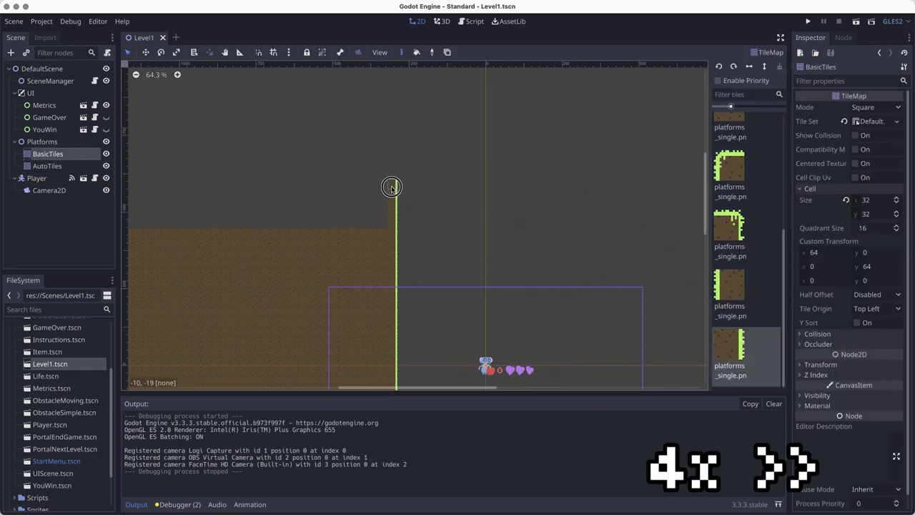
pyautogui.moveTo(391, 187); pyautogui.dragTo(388, 236, button='middle')
# Cap the wall with the upper-right outer corner tile and a row of grass-topped tiles running left from it.
pyautogui.scroll(5, 750, 276)
pyautogui.click(736, 201)
pyautogui.scroll(-6, 774, 278)
pyautogui.click(737, 236)
pyautogui.click(390, 223)
pyautogui.scroll(5, 761, 206)
pyautogui.click(737, 300)
pyautogui.moveTo(371, 228); pyautogui.dragTo(126, 225)
# Play-test the raised wall by wall jumping up it and walking back along the platform, and close the game.
pyautogui.press('F5')
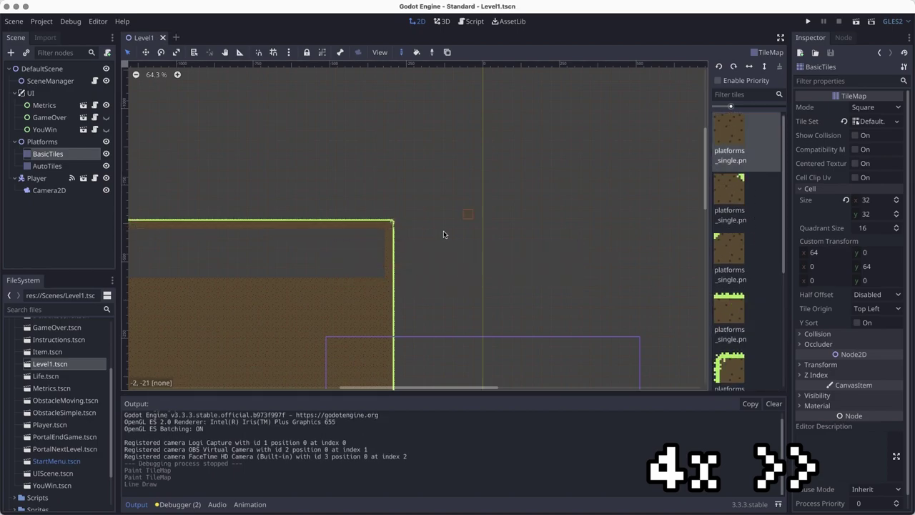
pyautogui.press('Left')
pyautogui.press('space')
pyautogui.press('space')
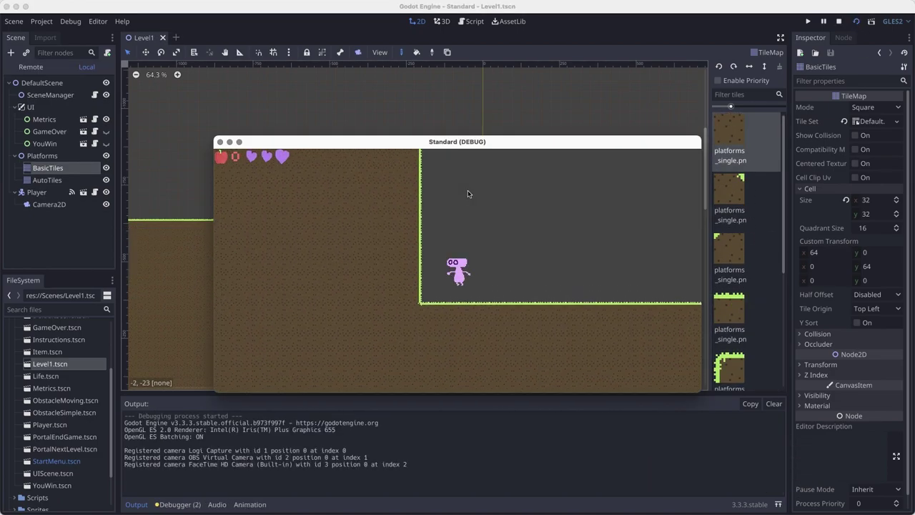
pyautogui.press('space')
pyautogui.press('space')
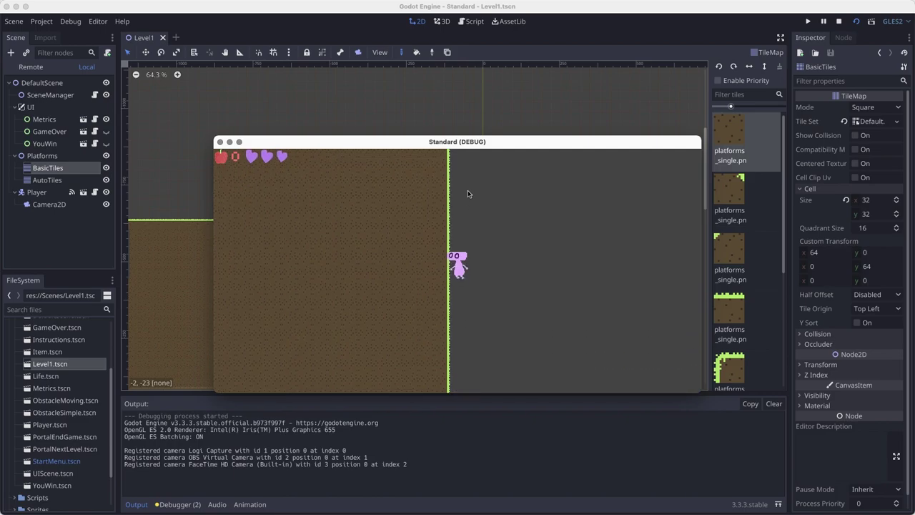
pyautogui.press('Left')
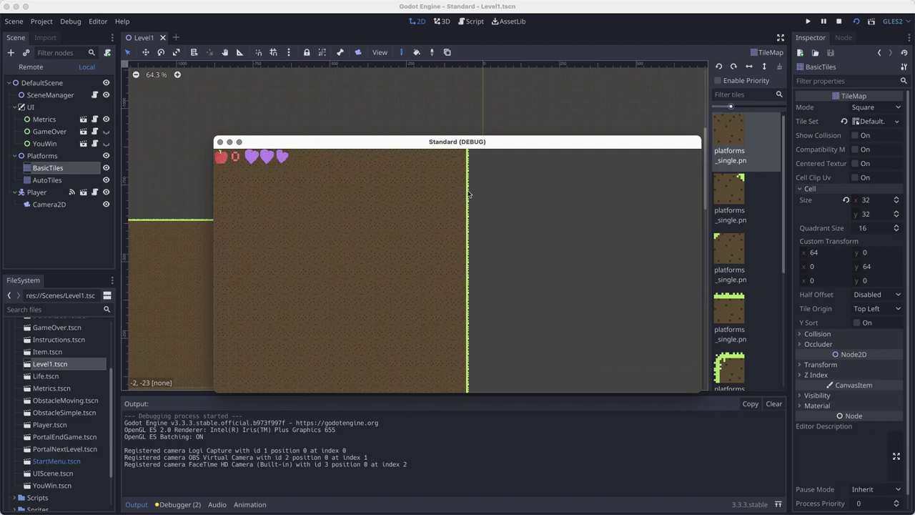
pyautogui.press('Right')
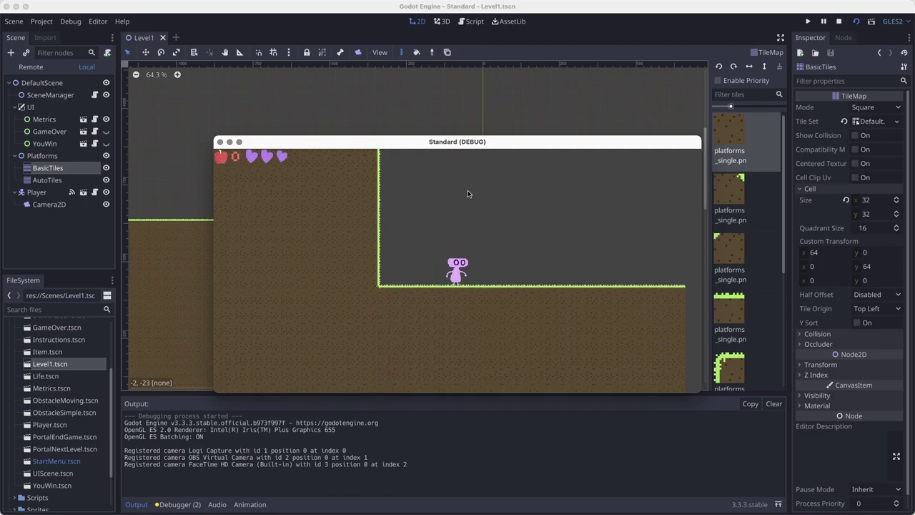
pyautogui.click(220, 141)
# Add a StaticBody2D child node to the Platforms node.
pyautogui.scroll(5, 367, 322)
pyautogui.scroll(2, 285, 252)
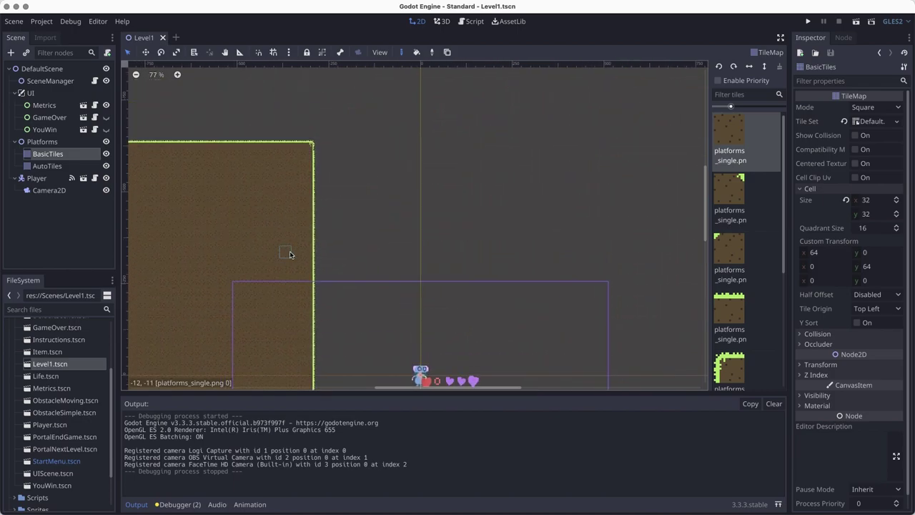
pyautogui.click(39, 142)
pyautogui.rightClick(40, 141)
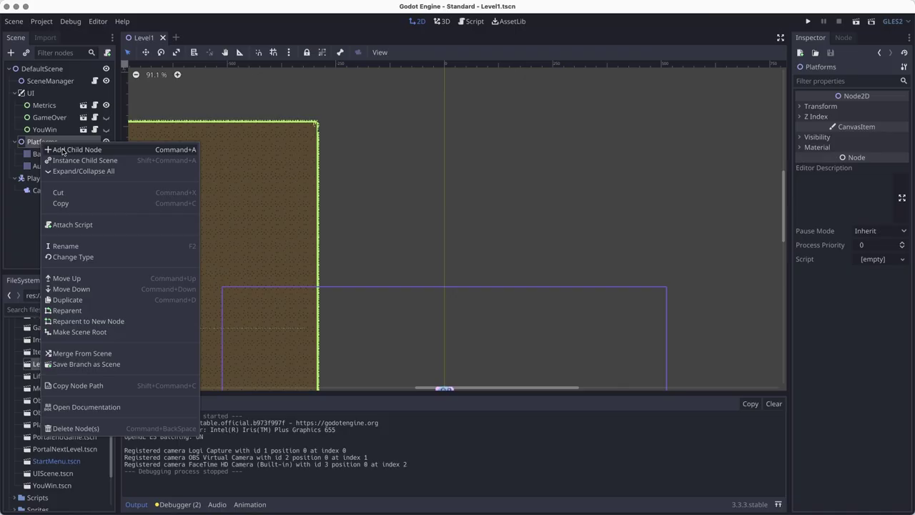
pyautogui.click(63, 150)
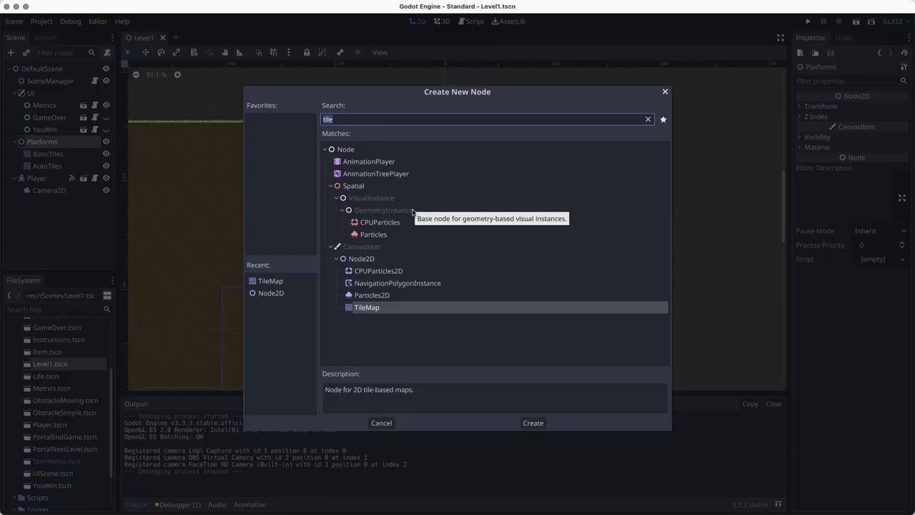
pyautogui.write('coll')
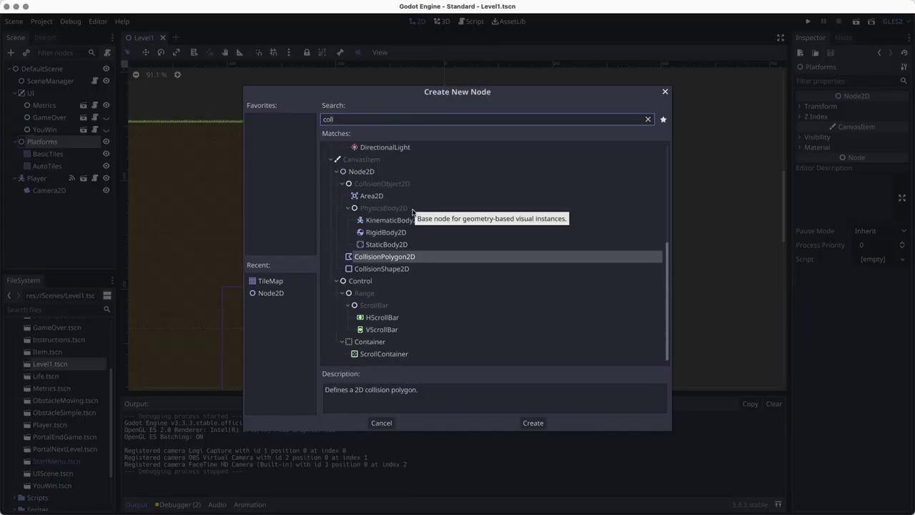
pyautogui.click(407, 247)
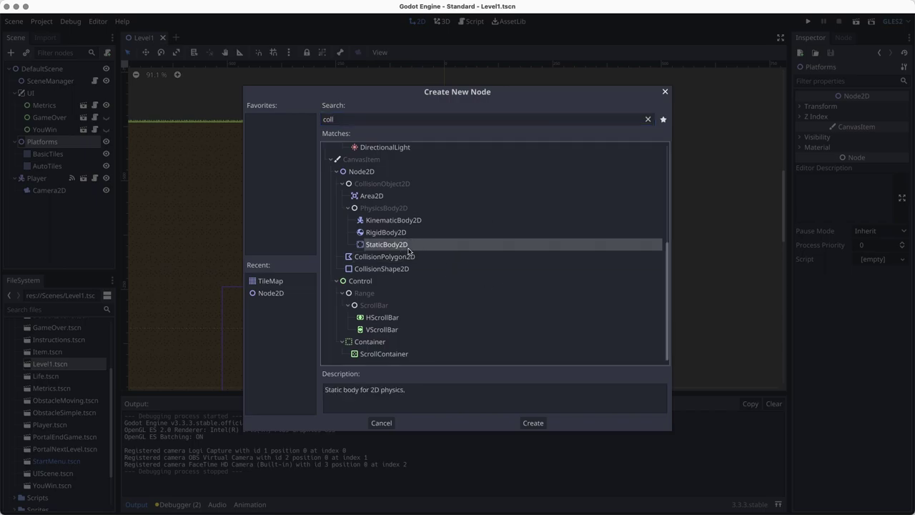
pyautogui.doubleClick(356, 121)
pyautogui.write('static')
pyautogui.click(377, 243)
pyautogui.click(532, 422)
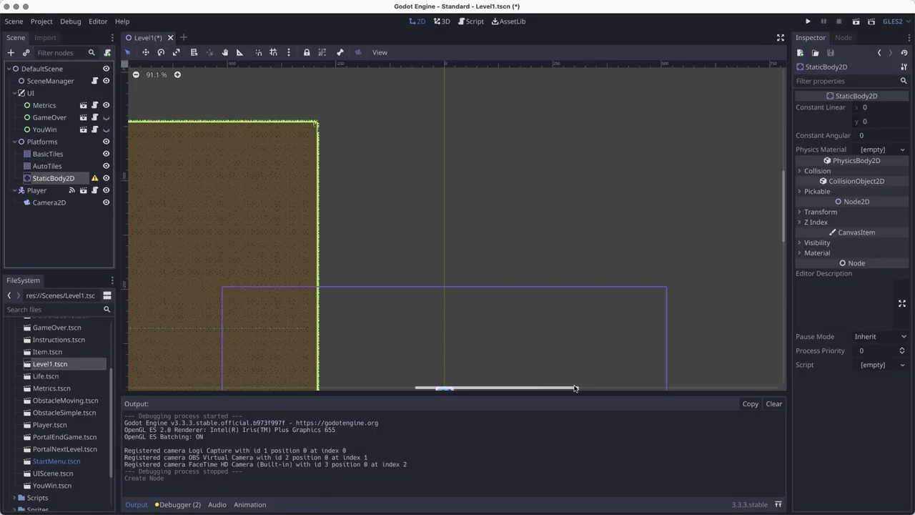
# Move the StaticBody2D above BasicTiles under Platforms and rename it Blocker.
pyautogui.scroll(-5, 420, 131)
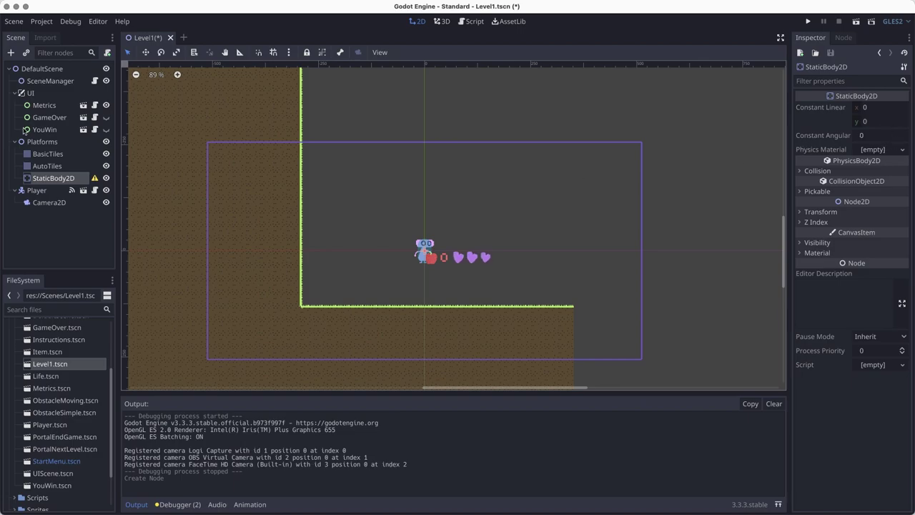
pyautogui.moveTo(59, 180); pyautogui.dragTo(52, 151)
pyautogui.click(52, 153)
pyautogui.write('Blocker')
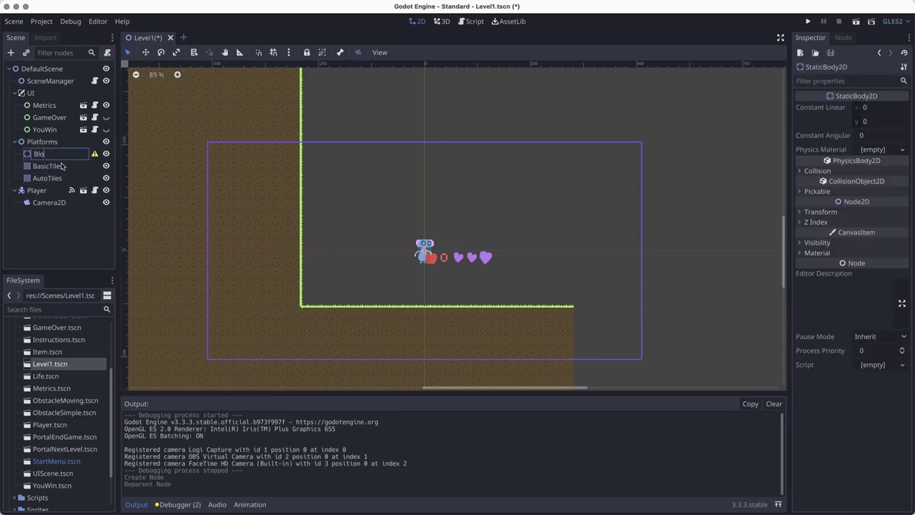
pyautogui.press('Return')
# Add a CollisionShape2D child node to Blocker and assign it a rectangle shape.
pyautogui.rightClick(51, 153)
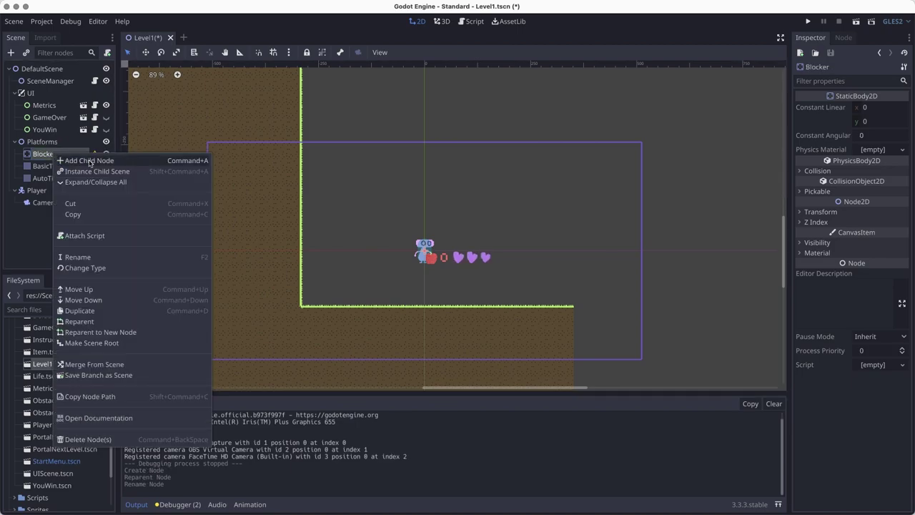
pyautogui.click(92, 160)
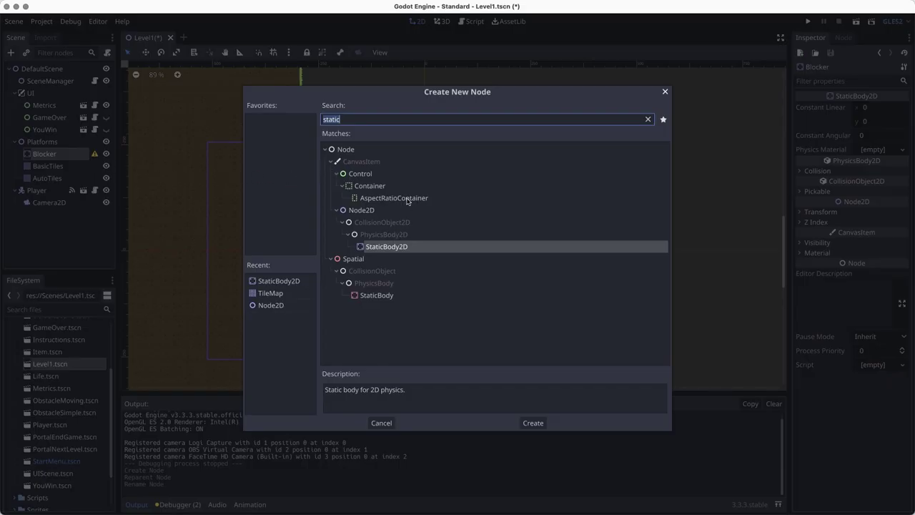
pyautogui.write('colli')
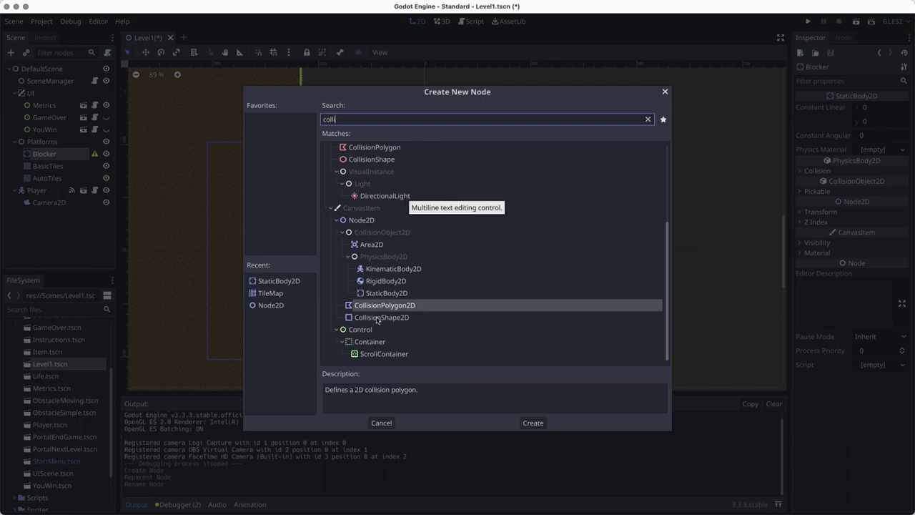
pyautogui.click(376, 318)
pyautogui.click(540, 423)
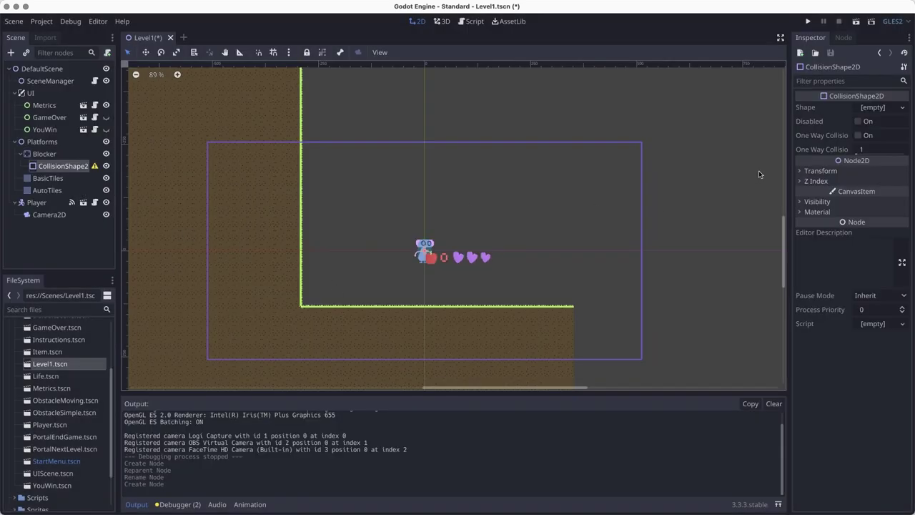
pyautogui.click(887, 109)
pyautogui.click(861, 188)
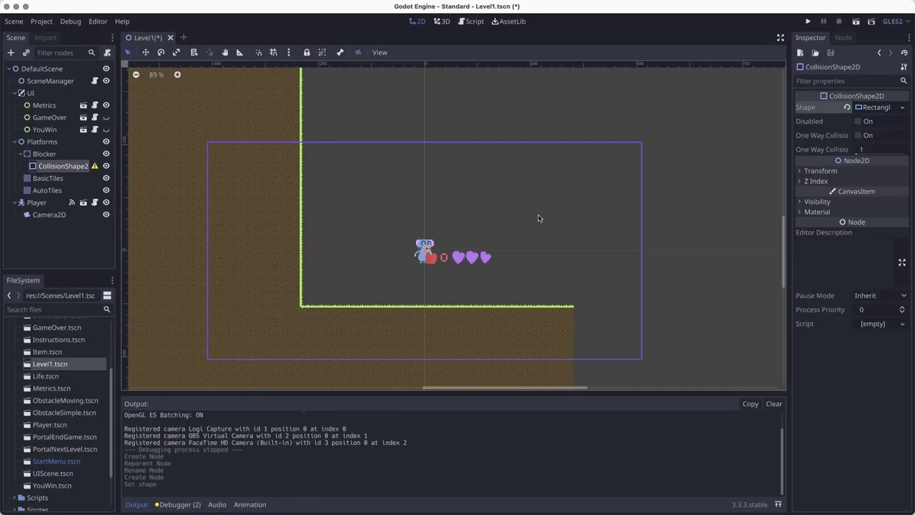
pyautogui.scroll(3, 411, 229)
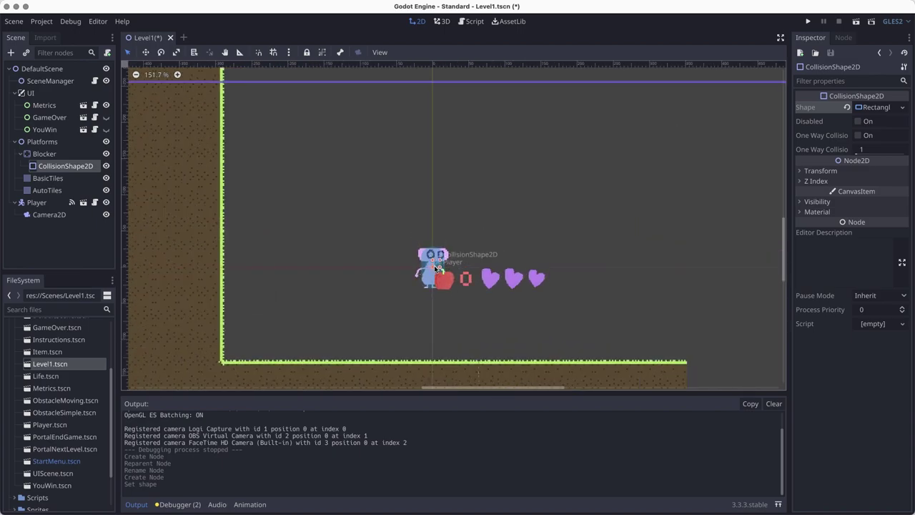
pyautogui.moveTo(434, 265); pyautogui.dragTo(373, 206)
pyautogui.press('super+z')
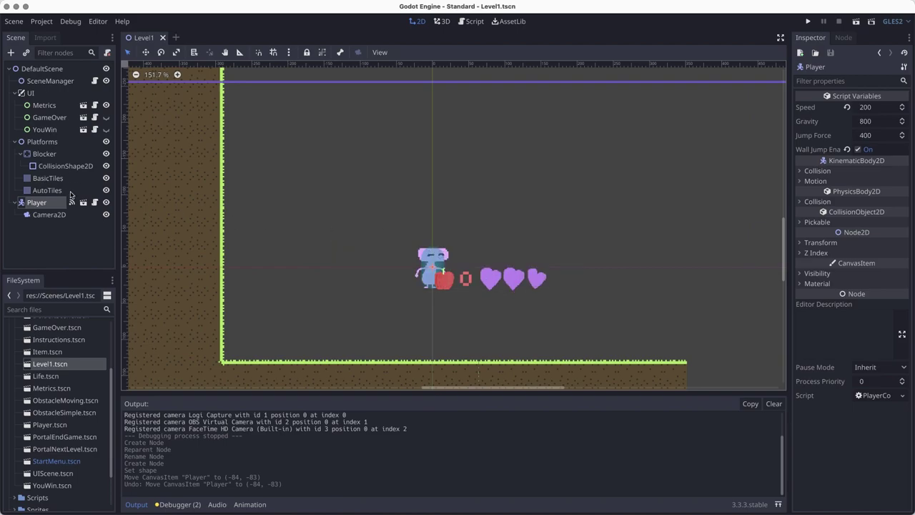
# Lock the Player node, group it with its children, and save the scene.
pyautogui.click(307, 52)
pyautogui.click(322, 53)
pyautogui.press('super+s')
# Move Blocker's collision shape to (-343, -565) inside the tall wall near its top and stretch it out past the wall face.
pyautogui.moveTo(437, 266); pyautogui.dragTo(323, 212)
pyautogui.moveTo(351, 248); pyautogui.dragTo(412, 336, button='middle')
pyautogui.moveTo(379, 308); pyautogui.dragTo(317, 118)
pyautogui.moveTo(323, 143); pyautogui.dragTo(353, 338, button='middle')
pyautogui.scroll(2, 353, 341)
pyautogui.moveTo(350, 335); pyautogui.dragTo(422, 163)
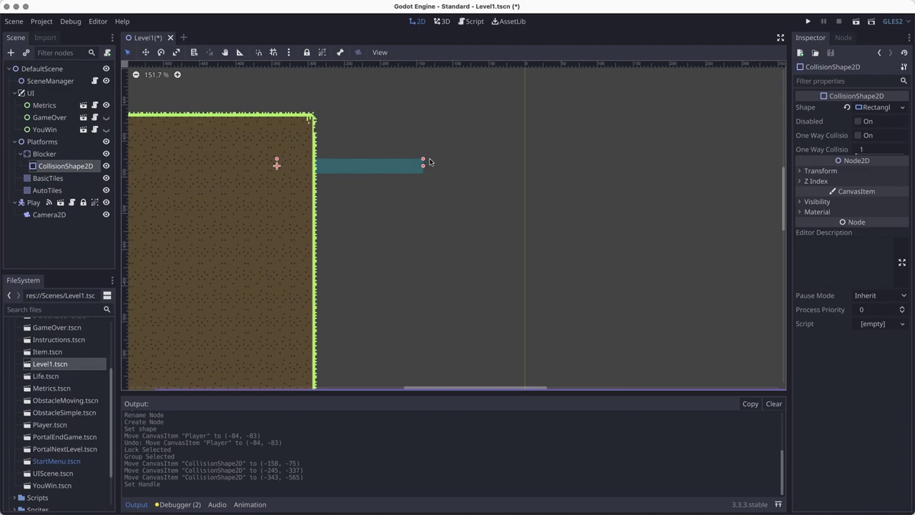
# Widen the collision rectangle over nearly the whole floor, heighten it to the wall's top edge, and save the scene.
pyautogui.moveTo(488, 169); pyautogui.dragTo(763, 168)
pyautogui.press('super+s')
pyautogui.moveTo(499, 270); pyautogui.dragTo(461, 221, button='middle')
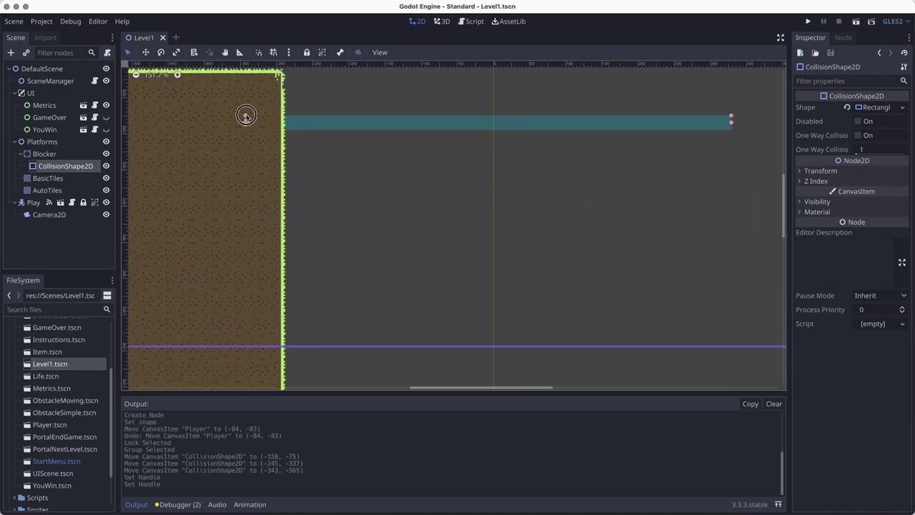
pyautogui.moveTo(245, 116); pyautogui.dragTo(245, 69)
pyautogui.hotkey('ctrl', 's')
pyautogui.hscroll(-1, 379, 267)
pyautogui.scroll(3, 286, 269)
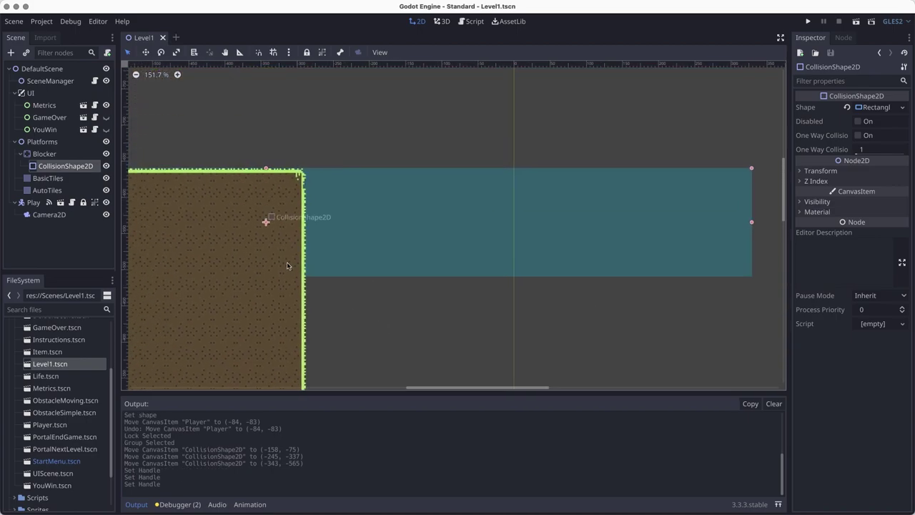
# Raise the collision shape to (-343, -645) and save the scene.
pyautogui.moveTo(266, 224); pyautogui.dragTo(265, 149)
pyautogui.hotkey('ctrl', 's')
pyautogui.scroll(-2, 582, 281)
pyautogui.hscroll(1, 581, 282)
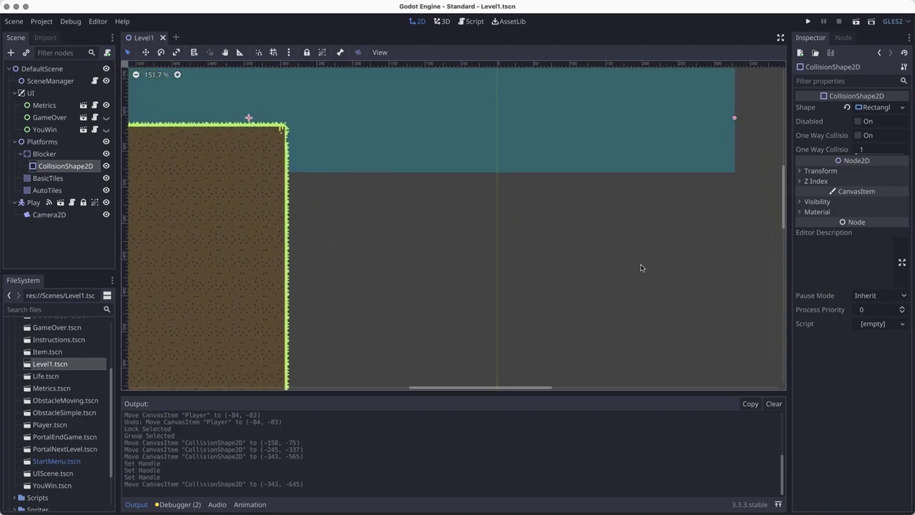
# Play-test wall jumping up the tall wall against the Blocker and close the game.
pyautogui.click(855, 23)
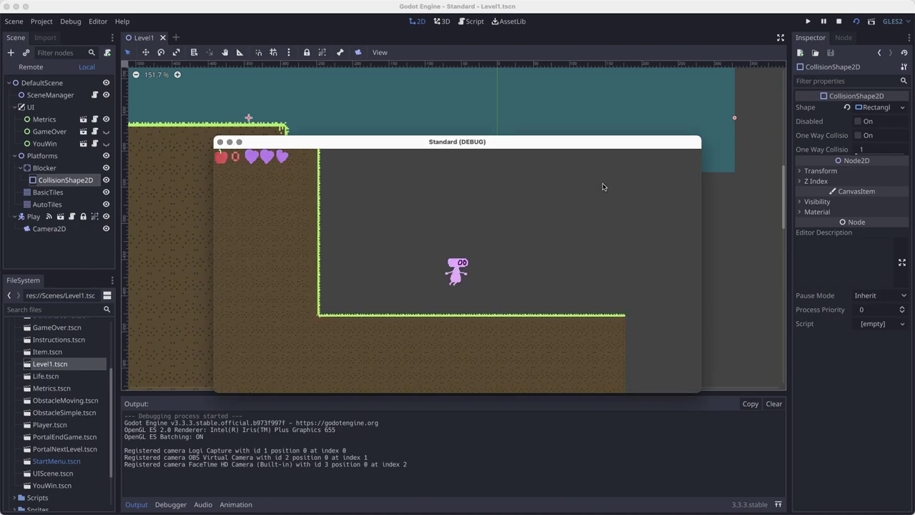
pyautogui.press('Left')
pyautogui.press('space')
pyautogui.press('space')
pyautogui.press('space')
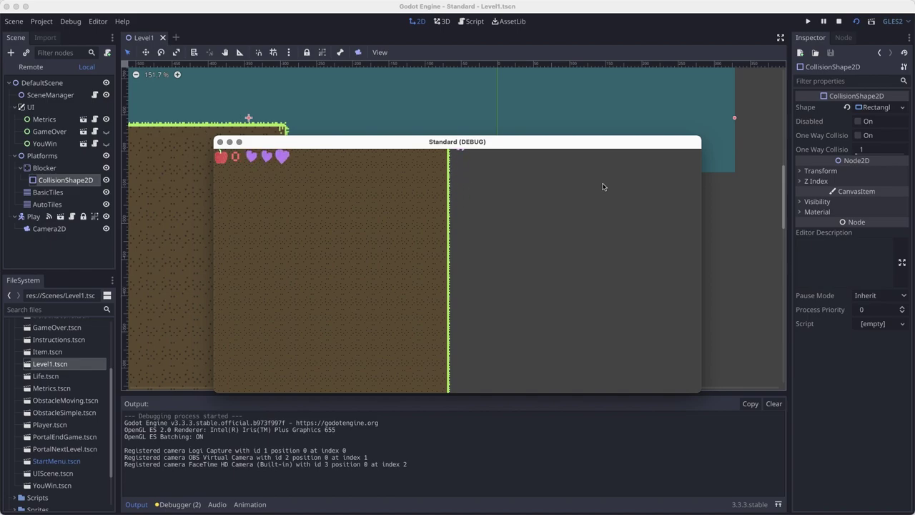
pyautogui.click(219, 142)
# Lower the collision shape to (-343, -611) and save the scene.
pyautogui.moveTo(252, 121); pyautogui.dragTo(250, 147)
pyautogui.press('super+s')
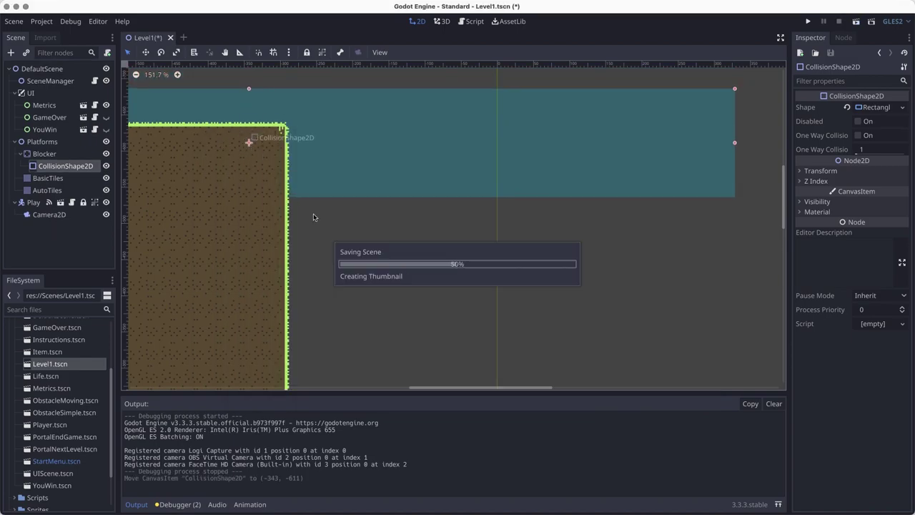
# Collapse the Blocker node and cap the floor's right end on BasicTiles with the upper-right outer corner tile at cell (11, 4).
pyautogui.scroll(-5, 435, 286)
pyautogui.moveTo(429, 276); pyautogui.dragTo(344, 172, button='middle')
pyautogui.scroll(-2, 415, 280)
pyautogui.moveTo(440, 291); pyautogui.dragTo(390, 245, button='middle')
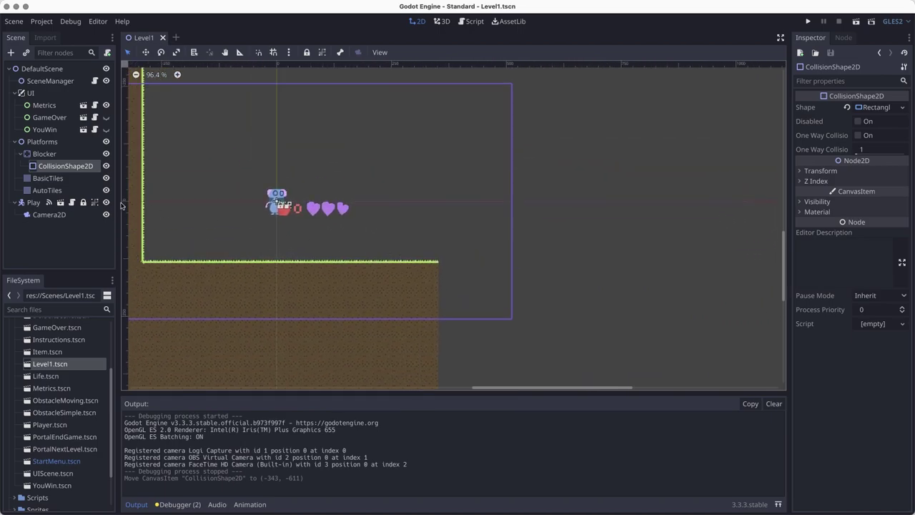
pyautogui.click(20, 154)
pyautogui.click(47, 166)
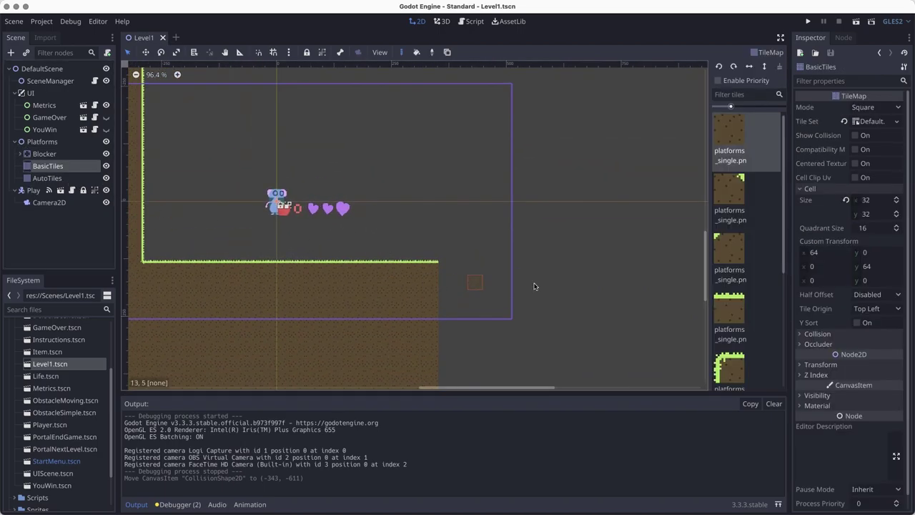
pyautogui.scroll(-3, 745, 320)
pyautogui.click(737, 321)
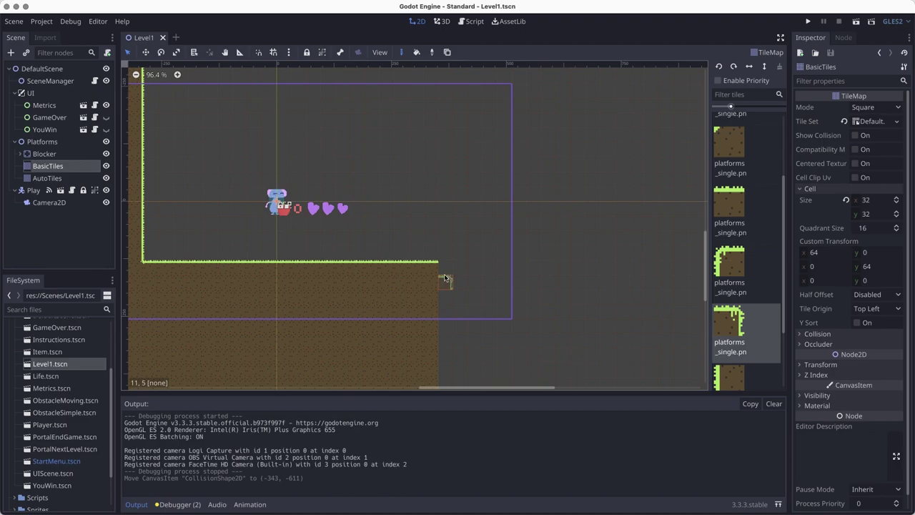
pyautogui.click(445, 267)
# Draw a column of right-edge grass tiles from the floor's corner tile down to its base and save the scene.
pyautogui.scroll(-3, 736, 293)
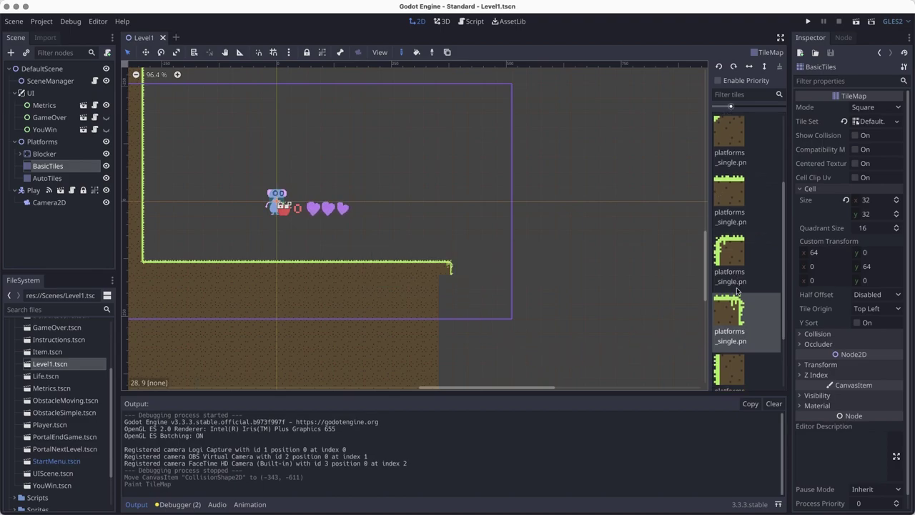
pyautogui.click(730, 344)
pyautogui.scroll(-1, 492, 338)
pyautogui.scroll(-3, 490, 326)
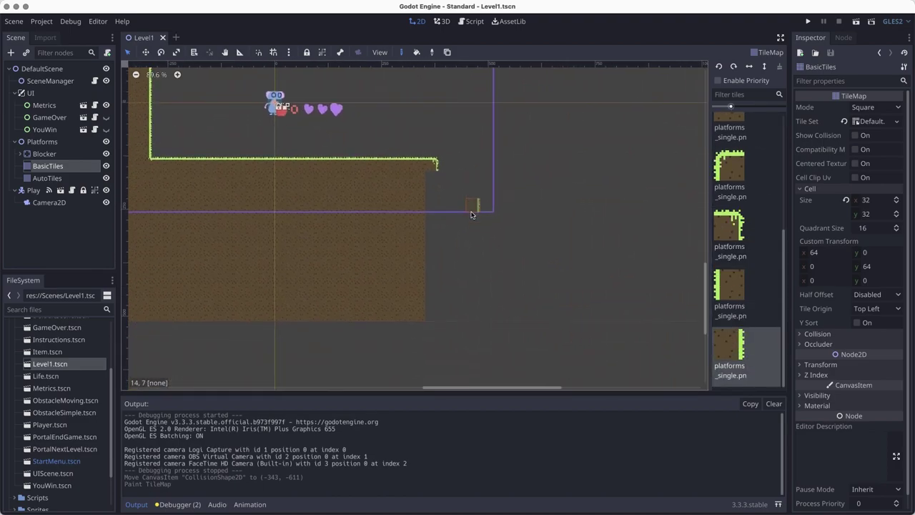
pyautogui.keyDown('shift'); pyautogui.moveTo(434, 183); pyautogui.dragTo(434, 315); pyautogui.keyUp('shift')
pyautogui.press('super+s')
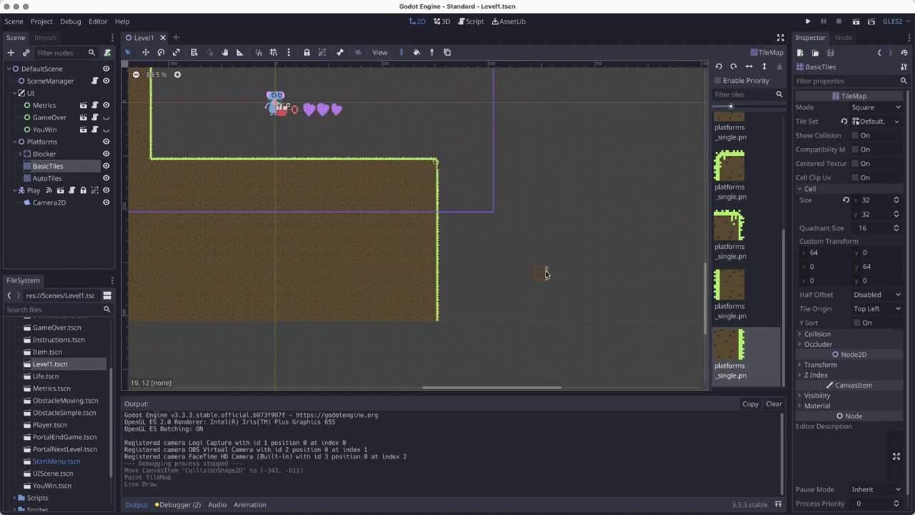
pyautogui.scroll(3, 515, 207)
pyautogui.hscroll(3, 432, 212)
pyautogui.scroll(3, 432, 212)
pyautogui.hscroll(-2, 457, 236)
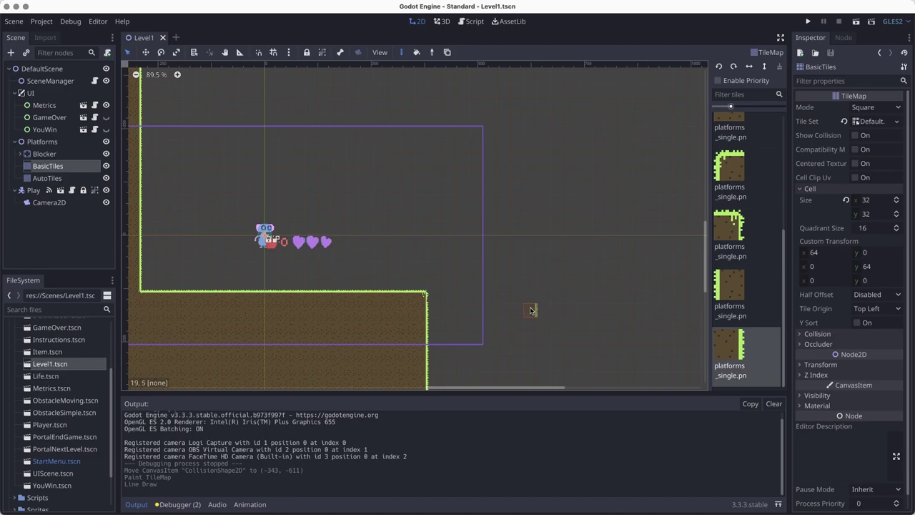
# Start a second platform with the upper-left outer corner tile at cell (16, 4) and four grass-topped tiles beside it, and save the scene.
pyautogui.scroll(-3, 530, 310)
pyautogui.hscroll(2, 510, 215)
pyautogui.scroll(1, 740, 256)
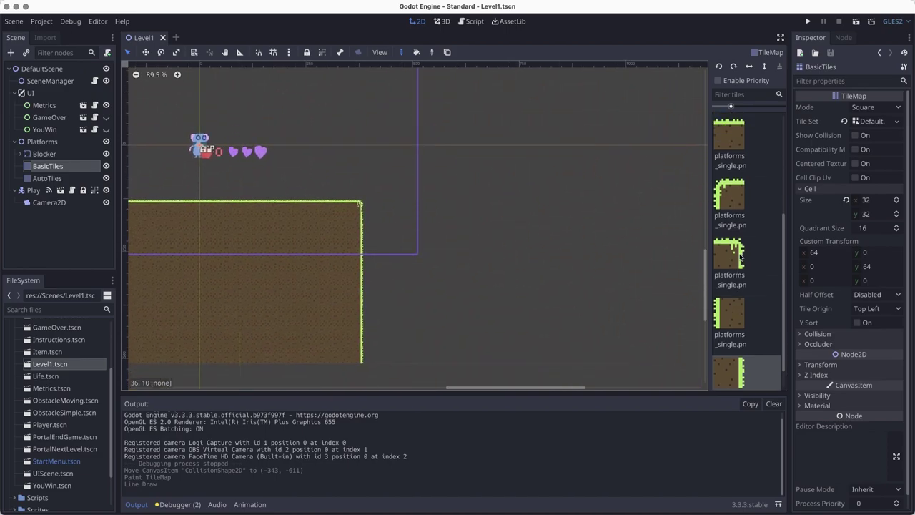
pyautogui.scroll(1, 741, 256)
pyautogui.click(729, 232)
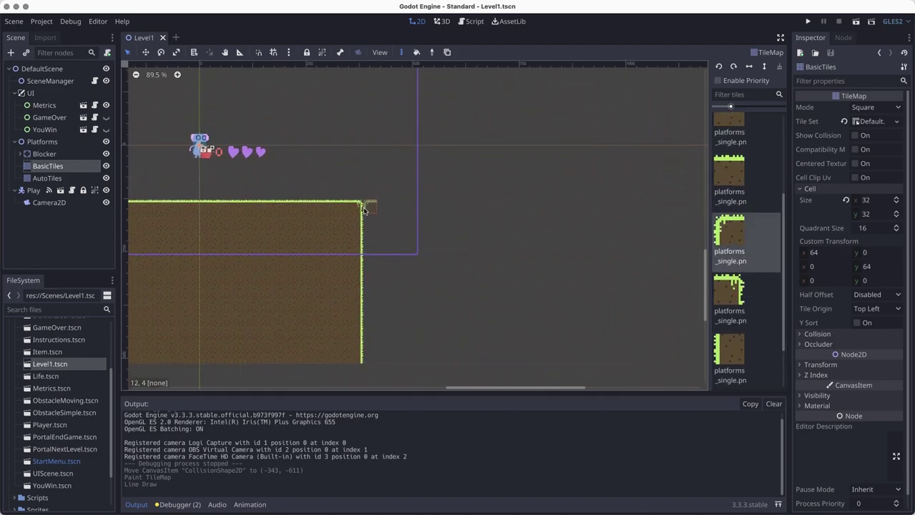
pyautogui.click(427, 210)
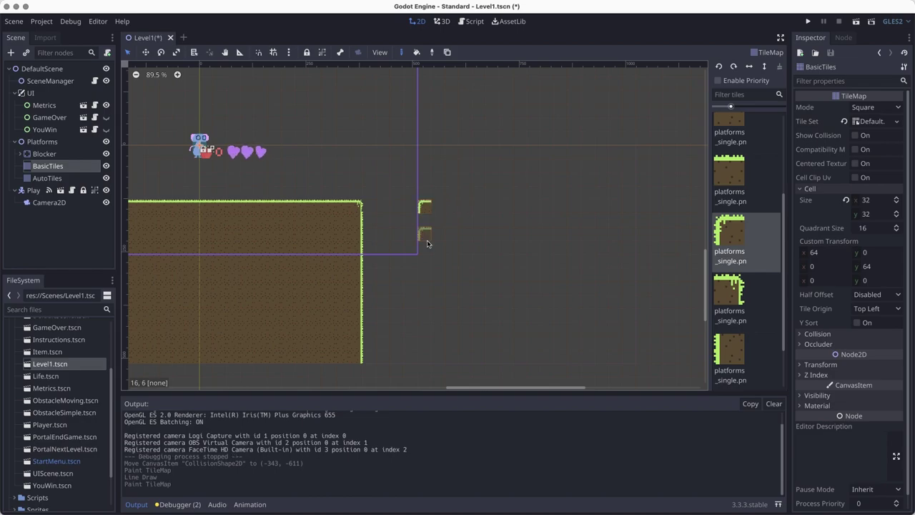
pyautogui.click(729, 176)
pyautogui.moveTo(441, 209); pyautogui.dragTo(480, 207)
pyautogui.press('super+s')
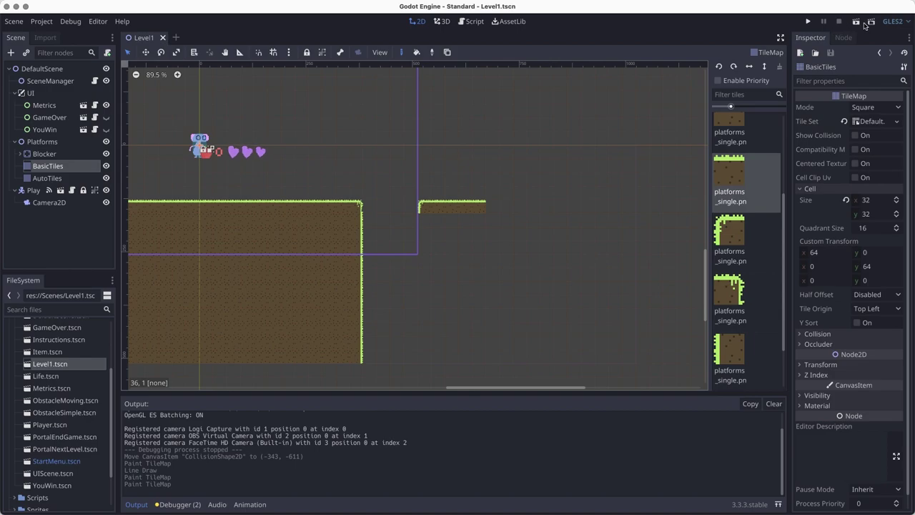
# Play-test jumping the gap from the floor onto the second platform and close the game.
pyautogui.press('Right')
pyautogui.press('Right')
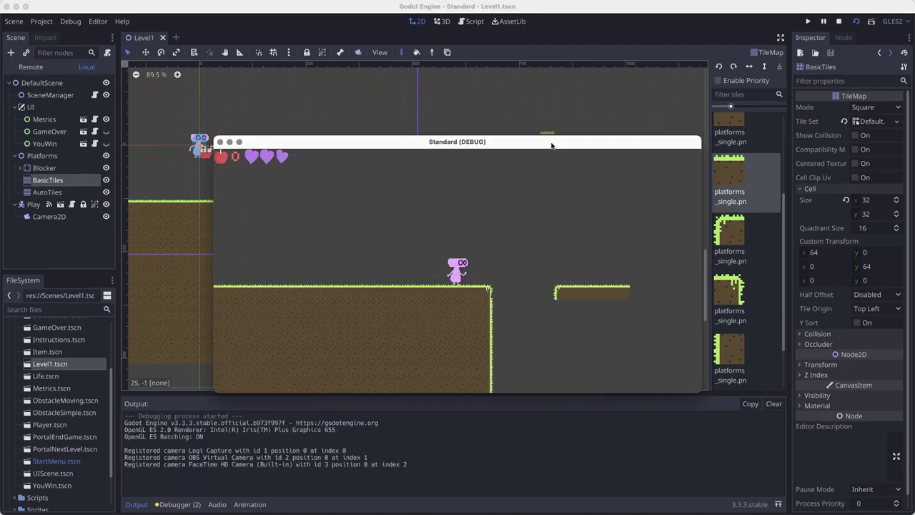
pyautogui.press('Left')
pyautogui.press('Right')
pyautogui.press('space')
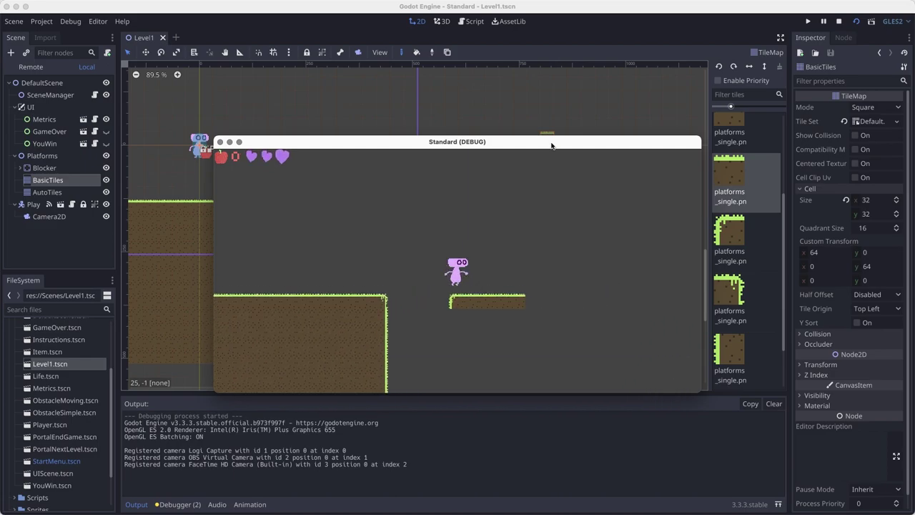
pyautogui.press('Left')
pyautogui.press('Right')
pyautogui.press('Right')
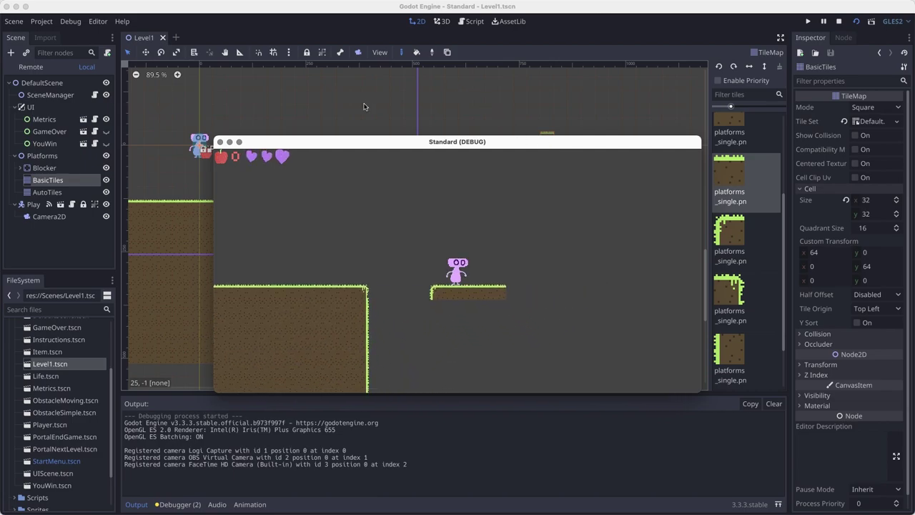
pyautogui.click(221, 142)
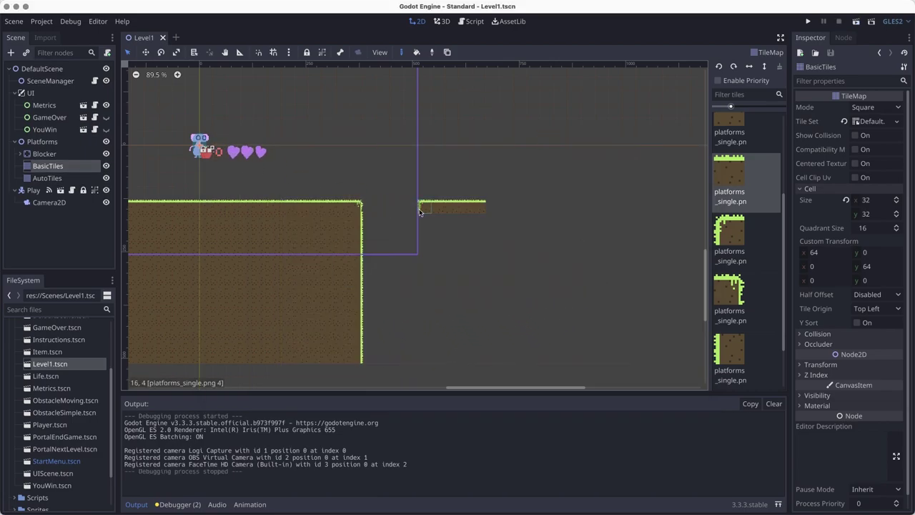
# Erase the second platform's corner tile at cell (16, 4) to widen the gap by one tile.
pyautogui.rightClick(428, 212)
pyautogui.hotkey('ctrl', 'z')
# Play-test jumping across the widened gap onto the second platform and close the game.
pyautogui.click(856, 21)
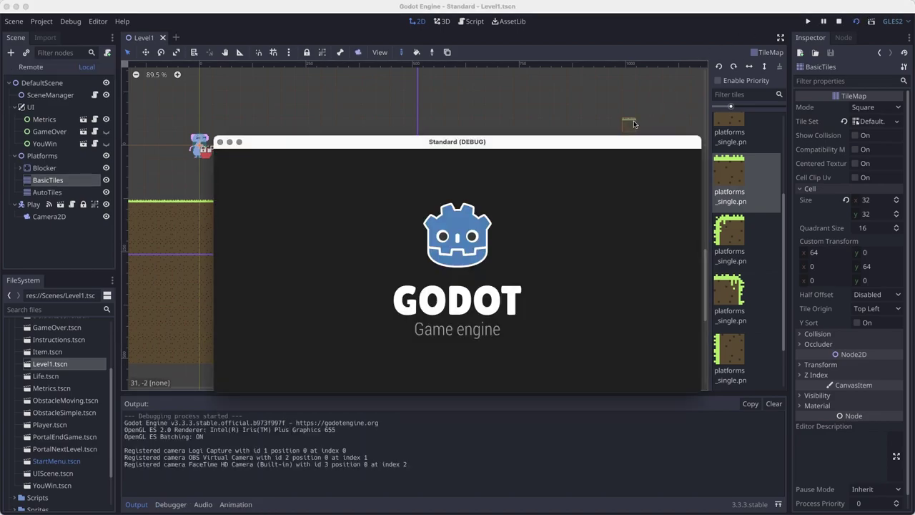
pyautogui.press('Right')
pyautogui.press('space')
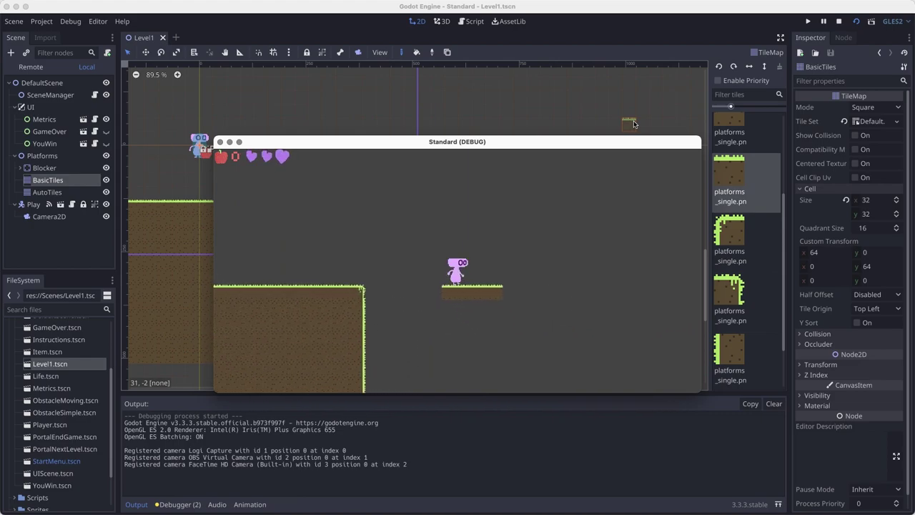
pyautogui.click(220, 141)
# Place the upper-left outer corner tile at the second platform's left end and fill left-edge grass tiles below it down to the floor's base level.
pyautogui.click(722, 238)
pyautogui.click(436, 207)
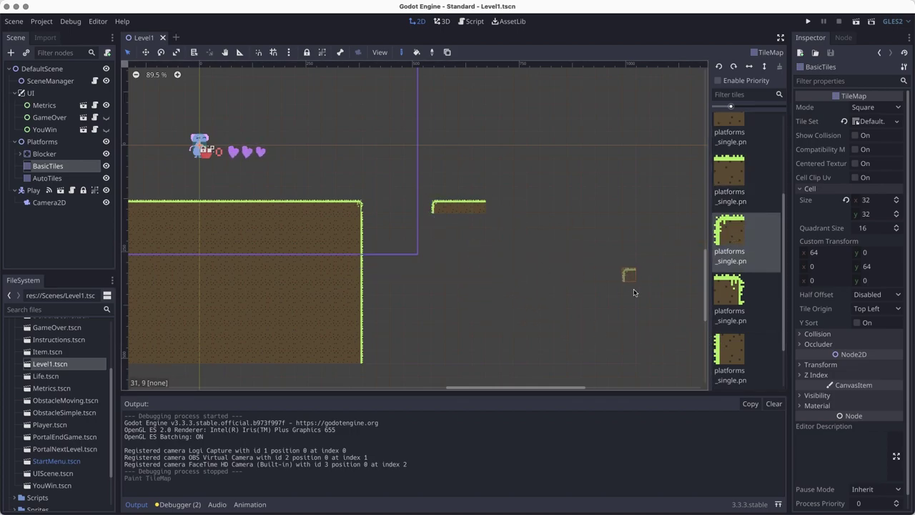
pyautogui.click(729, 352)
pyautogui.moveTo(436, 242)
pyautogui.mouseDown()
pyautogui.moveTo(448, 346)
pyautogui.moveTo(441, 356)
pyautogui.mouseUp()
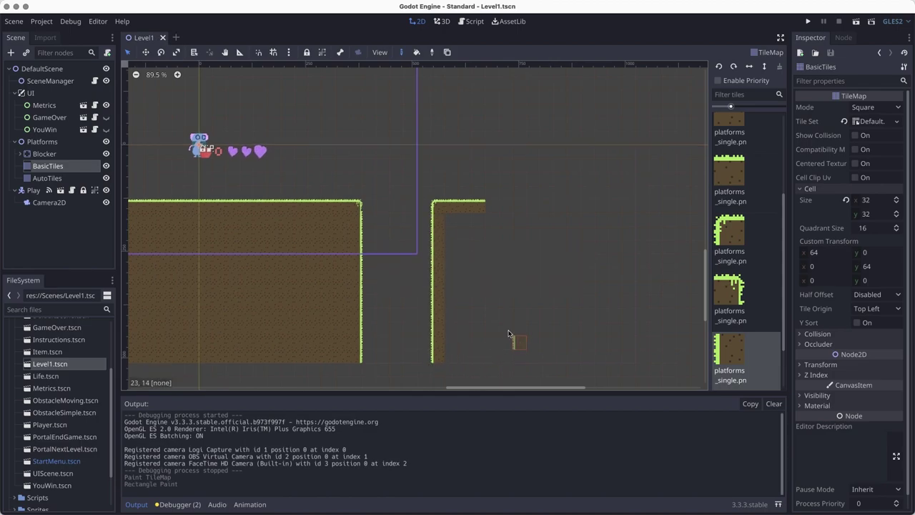
# Place the inner corner tile with grass in its upper-left corner at the right end of the second platform's top row.
pyautogui.moveTo(513, 337); pyautogui.dragTo(414, 363, button='middle')
pyautogui.scroll(3, 750, 271)
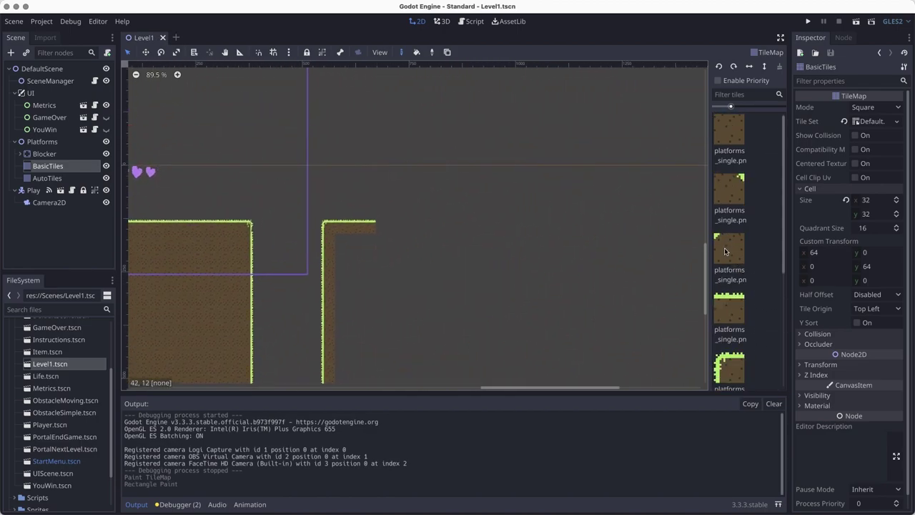
pyautogui.click(723, 250)
pyautogui.click(392, 236)
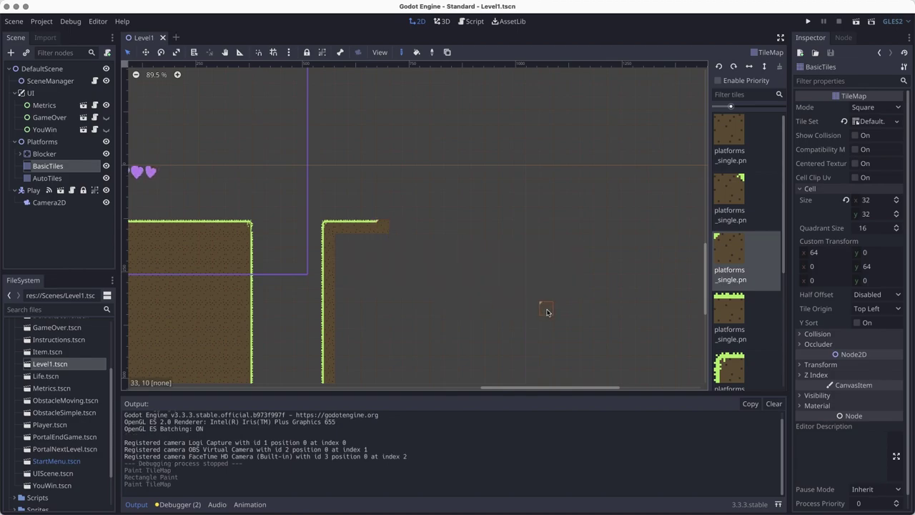
# Paint a three-tile wall of left-edge grass tiles upward from the second platform's inner corner tile and save the scene.
pyautogui.moveTo(545, 308); pyautogui.dragTo(541, 273, button='middle')
pyautogui.click(730, 344)
pyautogui.scroll(-4, 730, 341)
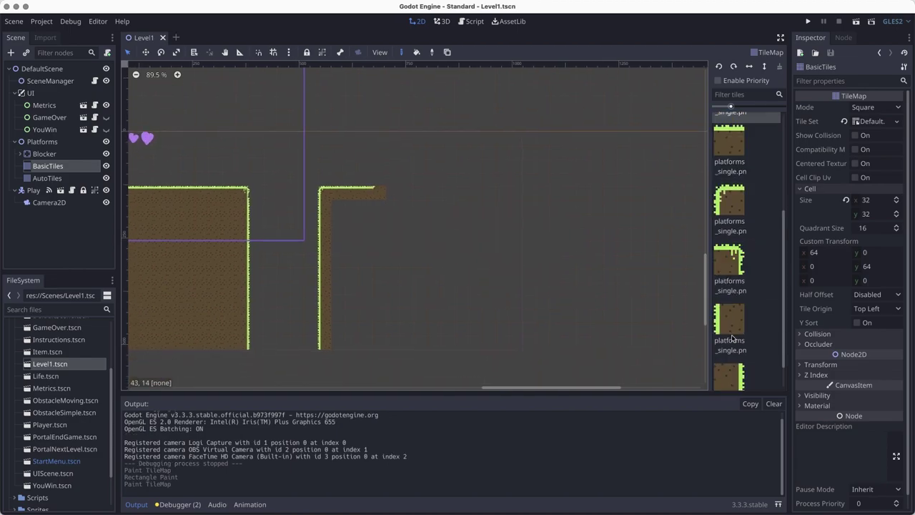
pyautogui.click(731, 335)
pyautogui.moveTo(390, 179); pyautogui.dragTo(378, 152)
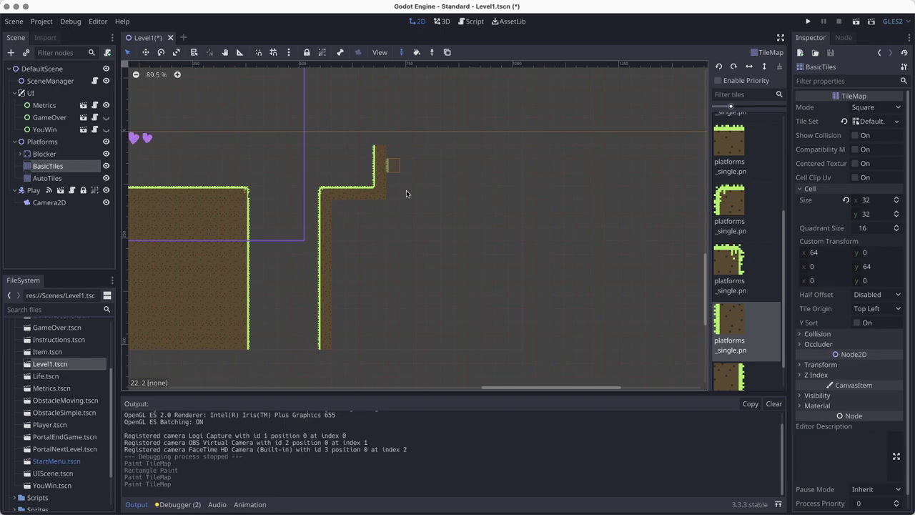
pyautogui.scroll(4, 394, 182)
pyautogui.press('super+s')
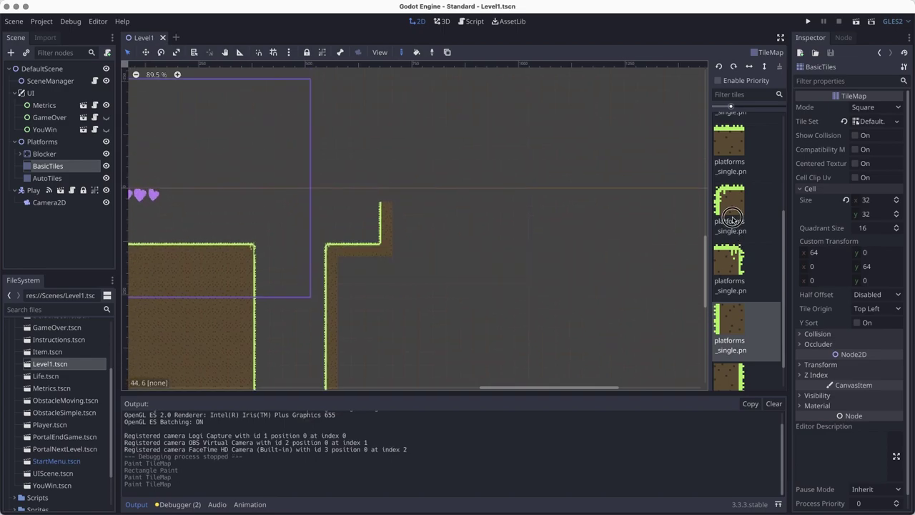
# Place the upper-left outer corner tile on top of the new wall, undoing a misplaced attempt, and save the scene.
pyautogui.click(731, 207)
pyautogui.click(373, 195)
pyautogui.press('super+z')
pyautogui.click(385, 195)
pyautogui.press('super+s')
# Paint a row of top-grass tiles along the raised section, cap it with the upper-right outer corner tile, and save.
pyautogui.click(719, 151)
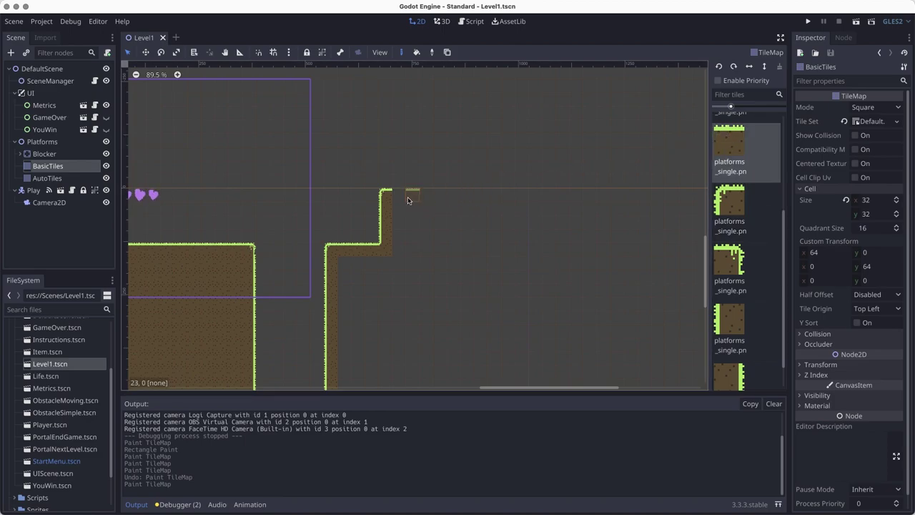
pyautogui.moveTo(421, 197); pyautogui.dragTo(458, 198)
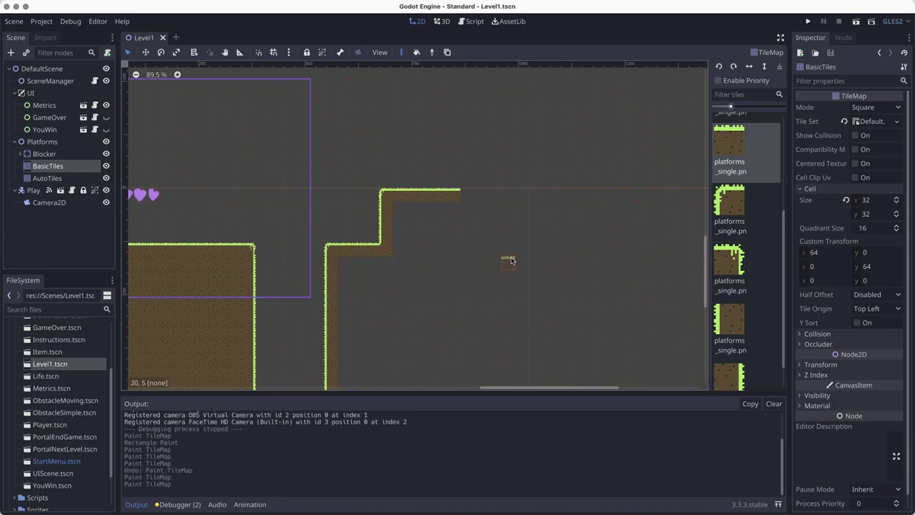
pyautogui.click(730, 291)
pyautogui.click(469, 196)
pyautogui.press('super+s')
# Paint seven right-edge grass tiles downward from the raised section's upper-right corner tile.
pyautogui.moveTo(547, 292); pyautogui.dragTo(571, 260, button='middle')
pyautogui.hscroll(-3, 571, 261)
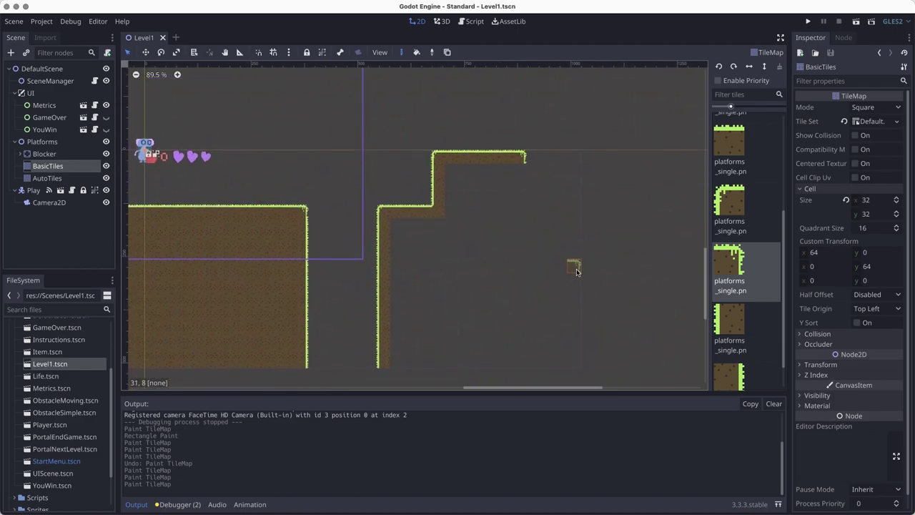
pyautogui.click(732, 313)
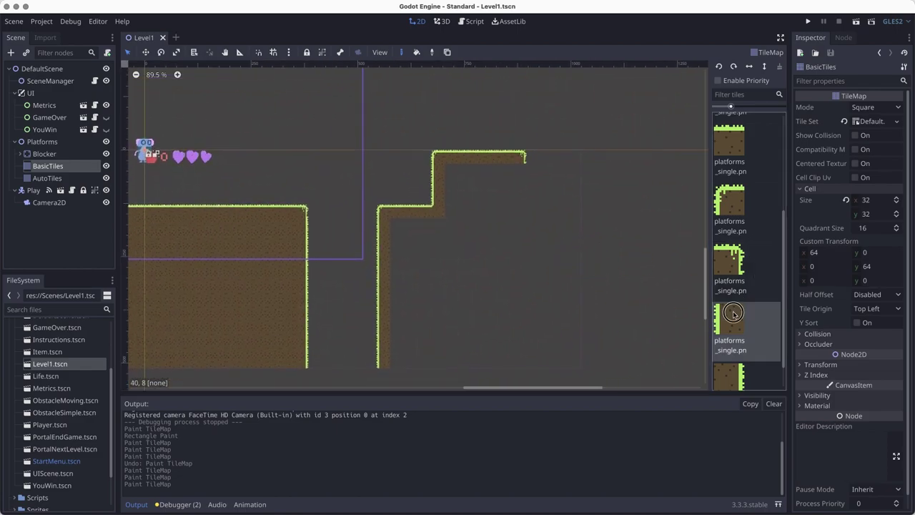
pyautogui.click(729, 377)
pyautogui.moveTo(522, 175); pyautogui.dragTo(522, 206)
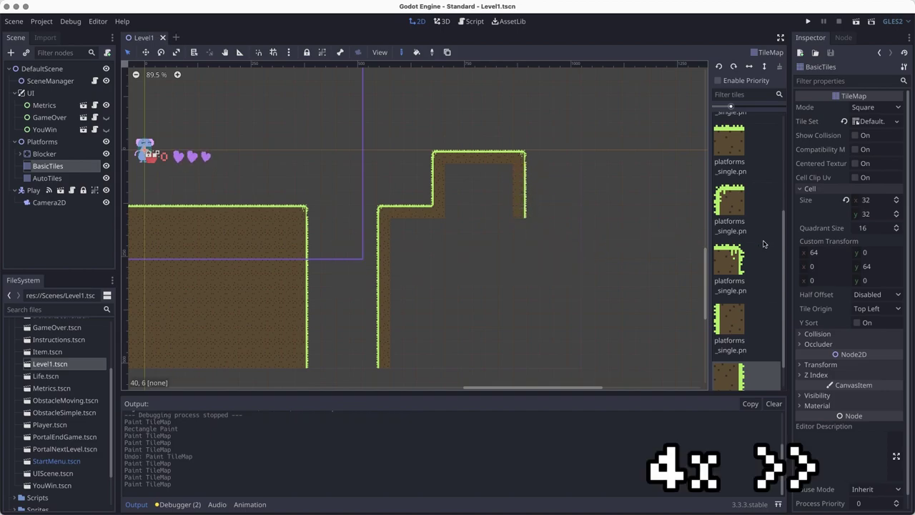
pyautogui.moveTo(522, 229); pyautogui.dragTo(517, 245)
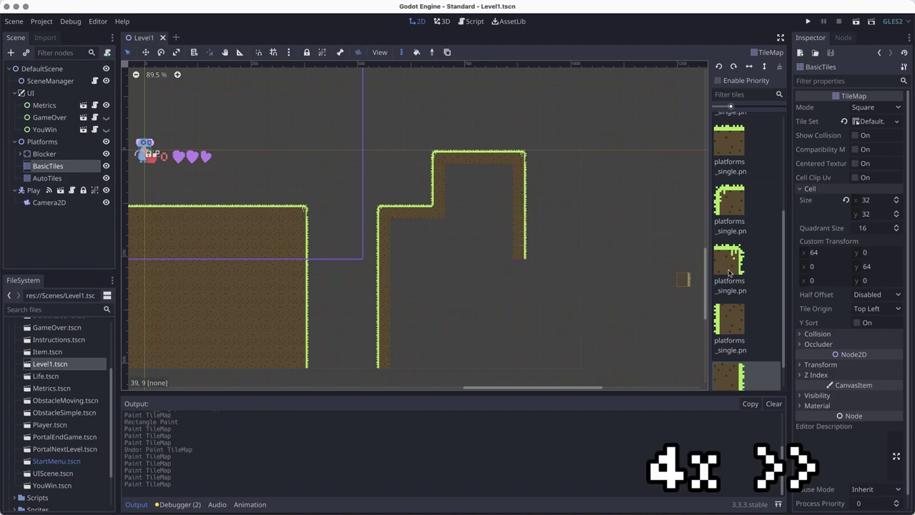
# Place the inner corner tile with upper-right grass at cell (27, 8) and paint a lower ledge of top-grass tiles beyond it.
pyautogui.scroll(-5, 753, 224)
pyautogui.click(752, 223)
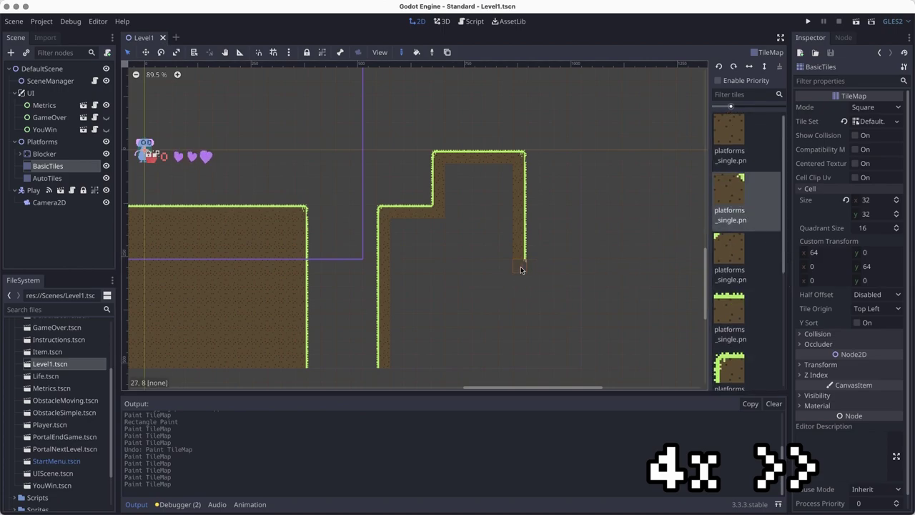
pyautogui.click(523, 267)
pyautogui.moveTo(525, 269); pyautogui.dragTo(430, 215, button='middle')
pyautogui.click(731, 317)
pyautogui.moveTo(439, 212)
pyautogui.mouseDown()
pyautogui.moveTo(506, 212)
pyautogui.moveTo(521, 306)
pyautogui.moveTo(305, 224)
pyautogui.mouseUp()
# Place the upper-right outer corner tile at the lower ledge's far end and paint right-edge grass tiles below it.
pyautogui.scroll(-2, 734, 335)
pyautogui.click(733, 347)
pyautogui.click(520, 212)
pyautogui.scroll(-1, 734, 361)
pyautogui.scroll(4, 731, 300)
pyautogui.scroll(-6, 729, 280)
pyautogui.click(731, 348)
# Fill the interior of the second platform and its raised section with rectangles of plain dirt tiles.
pyautogui.scroll(6, 731, 214)
pyautogui.click(730, 155)
pyautogui.keyDown('shift'); pyautogui.keyDown('super'); pyautogui.moveTo(302, 170); pyautogui.dragTo(410, 210); pyautogui.keyUp('super'); pyautogui.keyUp('shift')
pyautogui.keyDown('shift'); pyautogui.keyDown('super'); pyautogui.moveTo(358, 116); pyautogui.dragTo(412, 159); pyautogui.keyUp('super'); pyautogui.keyUp('shift')
pyautogui.moveTo(291, 203); pyautogui.dragTo(441, 291, button='middle')
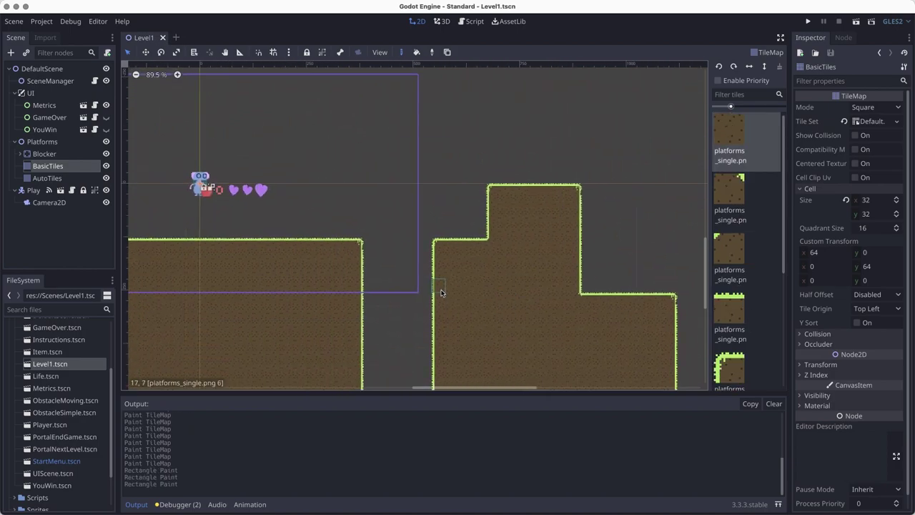
# Run the scene and play-test jumping across the gap and up onto the raised section of the second platform.
pyautogui.click(857, 23)
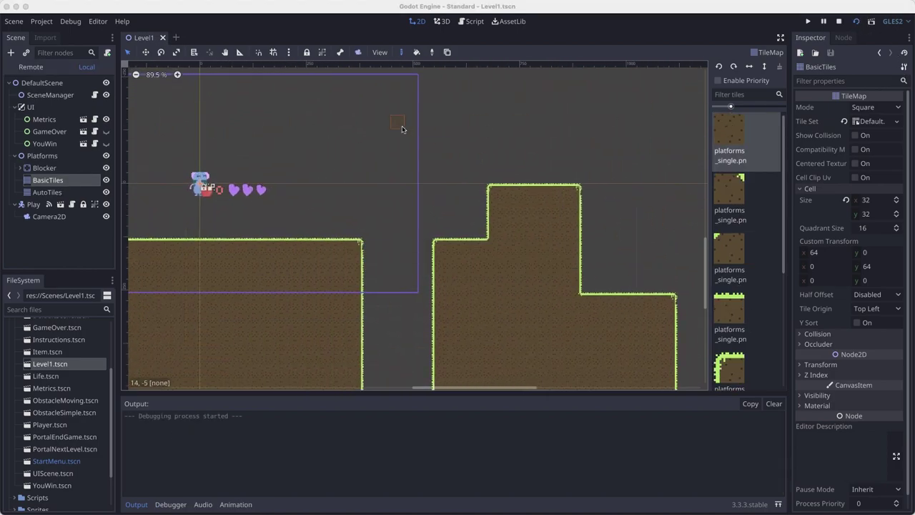
pyautogui.press('Right')
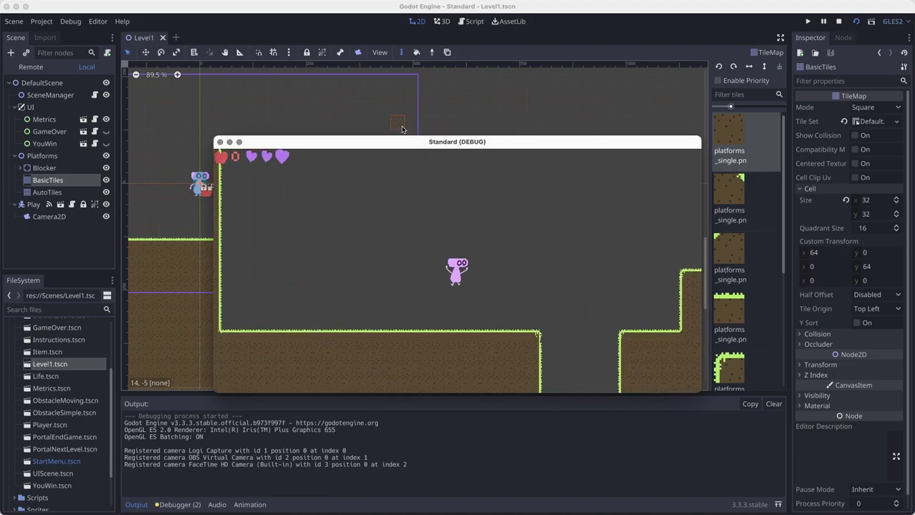
pyautogui.press('Right')
pyautogui.press('space')
pyautogui.press('space')
pyautogui.press('Right')
pyautogui.press('Right')
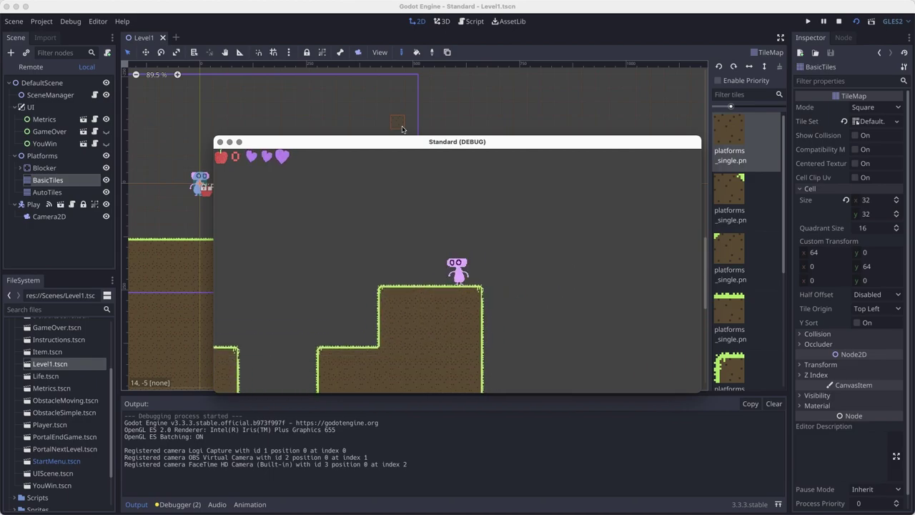
# Play-test dropping off the raised section and jumping back over the gap to the first platform, and close the game.
pyautogui.press('Right')
pyautogui.press('Left')
pyautogui.press('space')
pyautogui.press('Left')
pyautogui.press('Left')
pyautogui.press('Right')
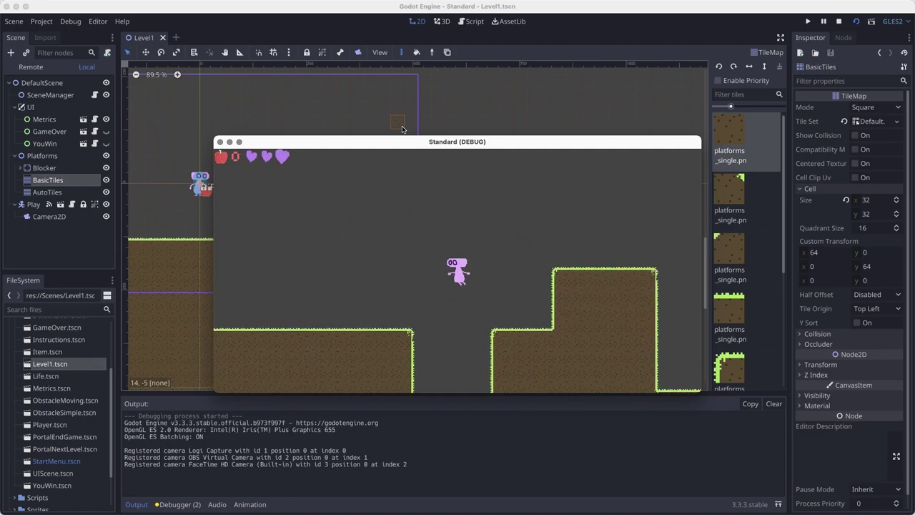
pyautogui.press('Left')
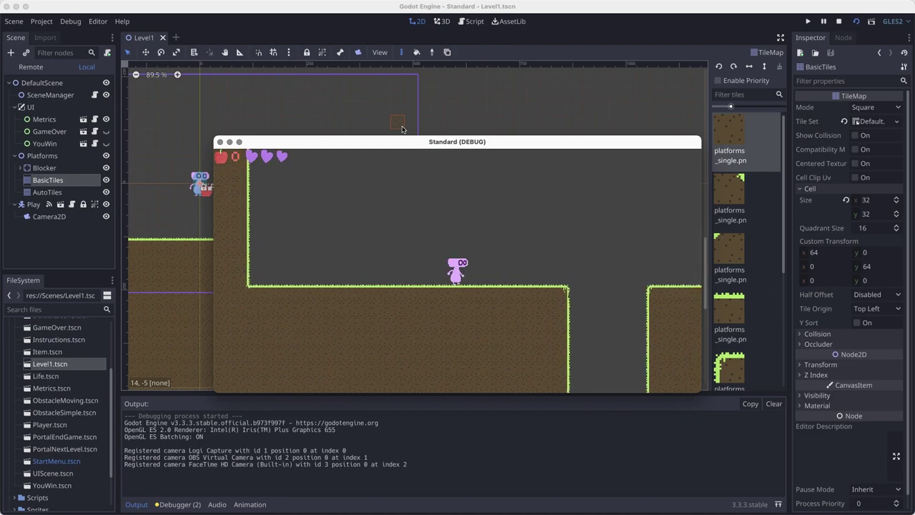
pyautogui.press('space')
pyautogui.press('Left')
pyautogui.press('Right')
pyautogui.press('space')
pyautogui.press('Left')
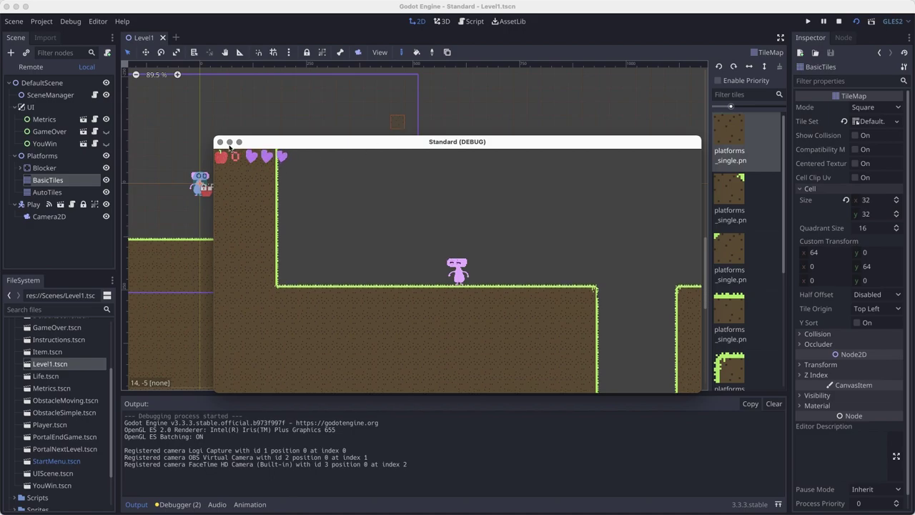
pyautogui.click(221, 143)
# Collapse the Scenes folder and add a Node2D as a child of the DefaultScene root.
pyautogui.scroll(2, 351, 246)
pyautogui.scroll(3, 61, 361)
pyautogui.click(15, 360)
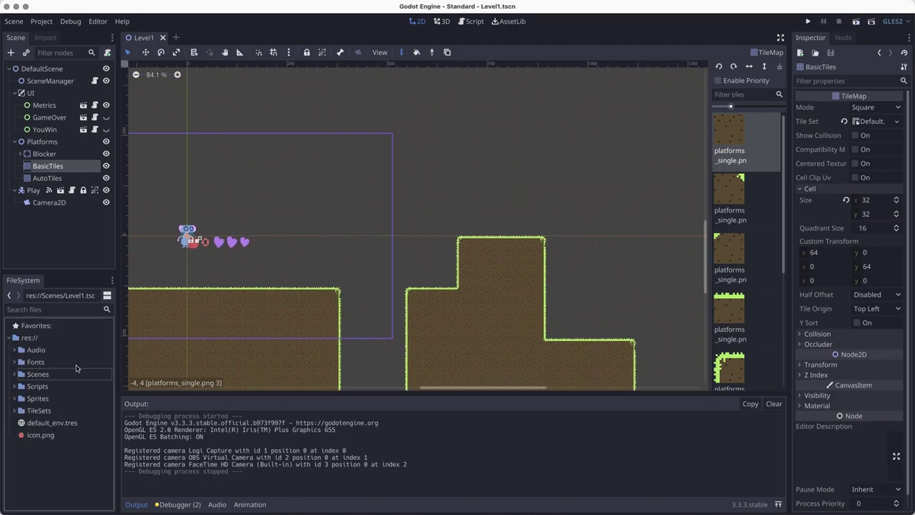
pyautogui.click(65, 256)
pyautogui.click(41, 68)
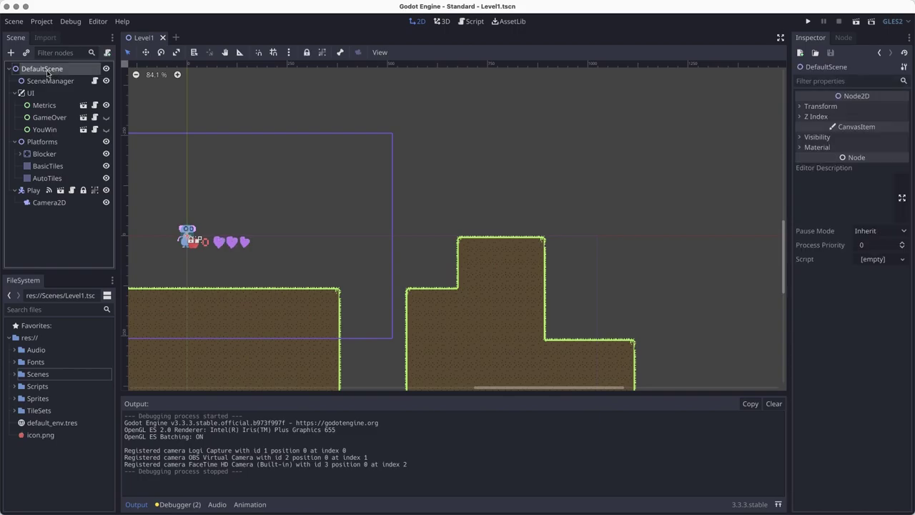
pyautogui.rightClick(42, 68)
pyautogui.click(71, 76)
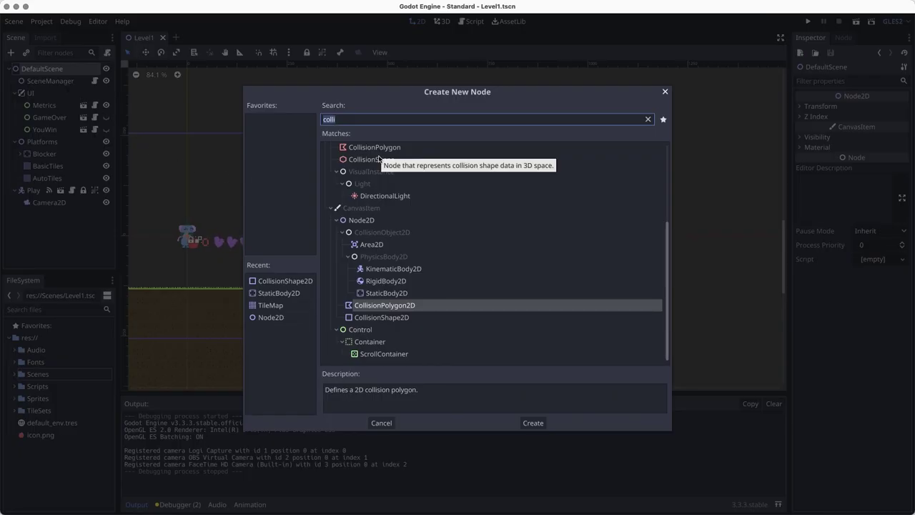
pyautogui.write('node')
pyautogui.press('Return')
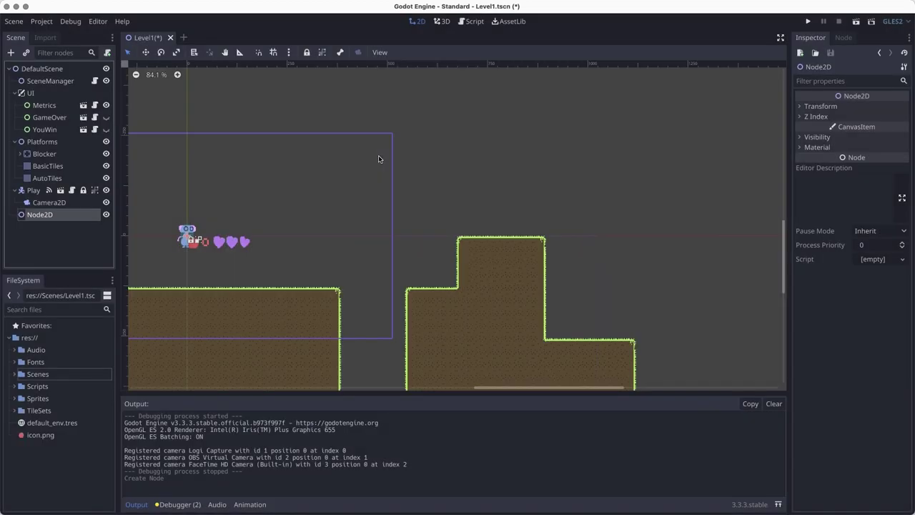
# Rename the new Node2D as Scenery, save, and move it between the Platforms group and the player node.
pyautogui.doubleClick(70, 218)
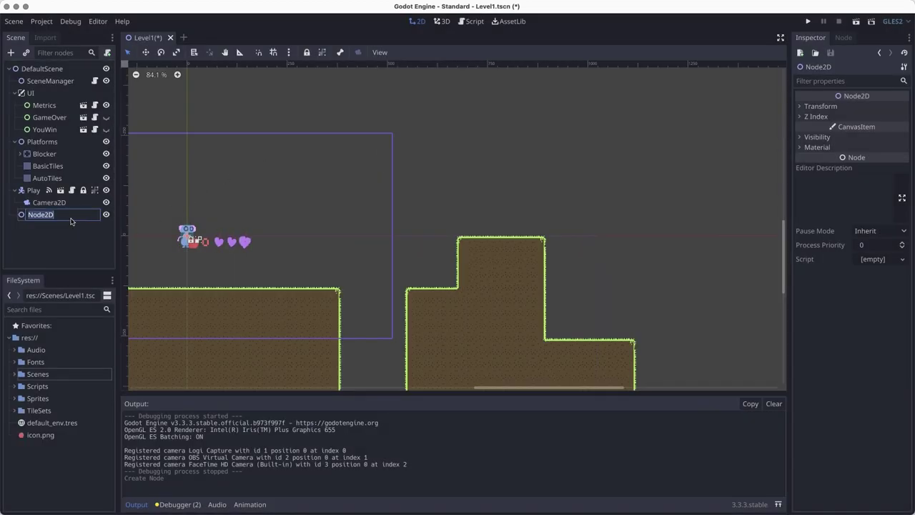
pyautogui.write('Scenery')
pyautogui.press('Return')
pyautogui.press('super+s')
pyautogui.moveTo(41, 218); pyautogui.dragTo(41, 184)
# Add a Sprite node under Scenery, save the scene, and rename the sprite as Sign.
pyautogui.rightClick(41, 193)
pyautogui.click(62, 203)
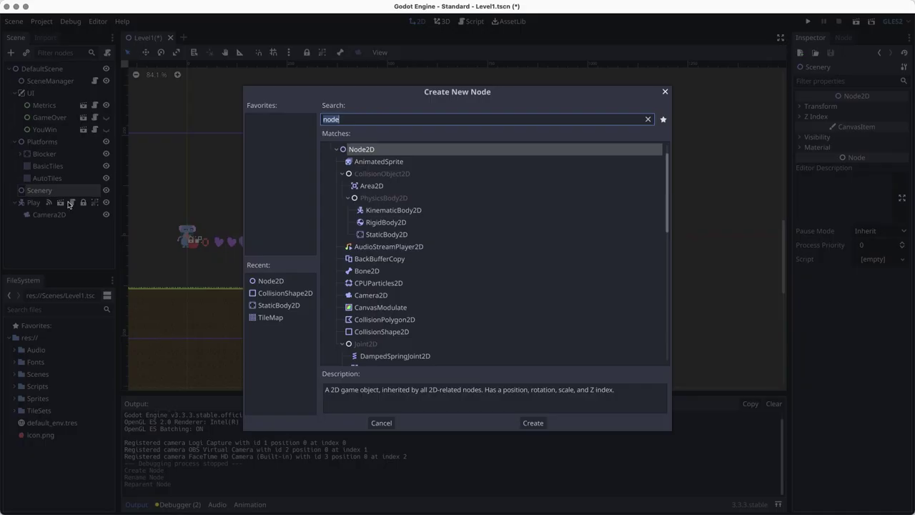
pyautogui.write('sprite')
pyautogui.press('Return')
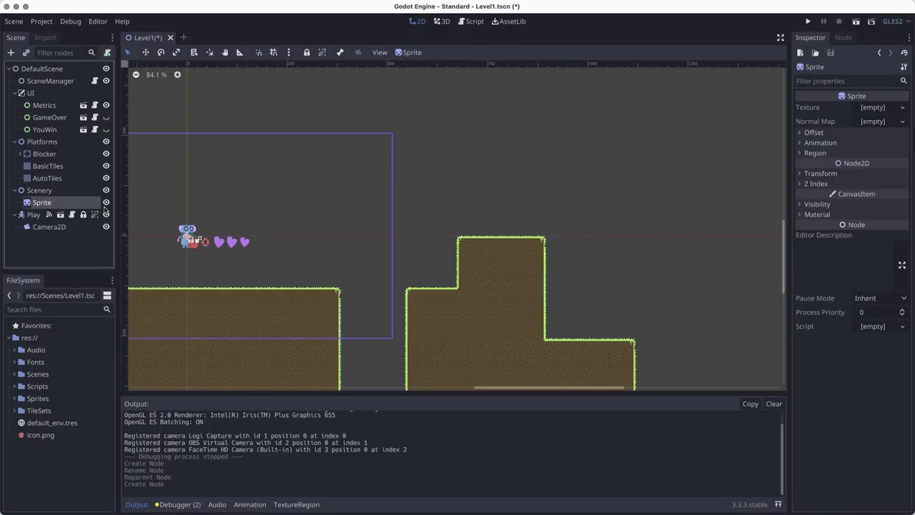
pyautogui.press('super+s')
pyautogui.doubleClick(43, 203)
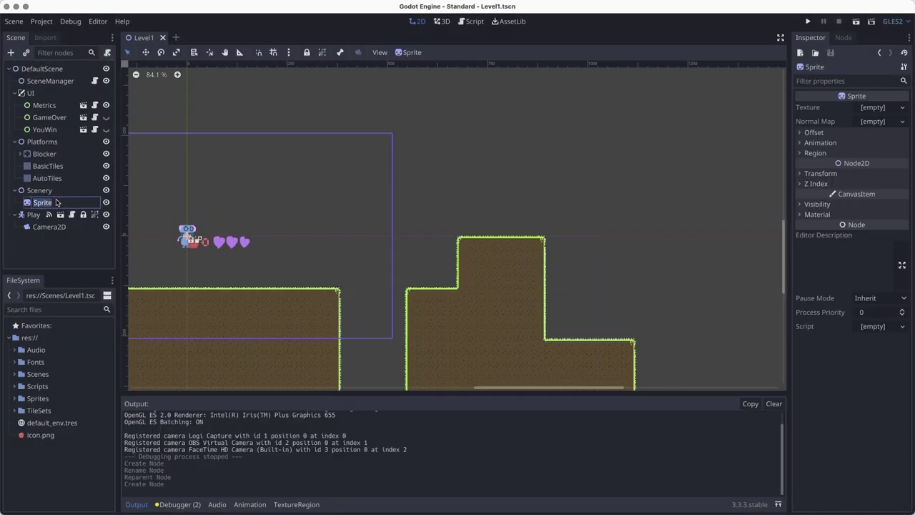
pyautogui.write('Sign')
pyautogui.press('Return')
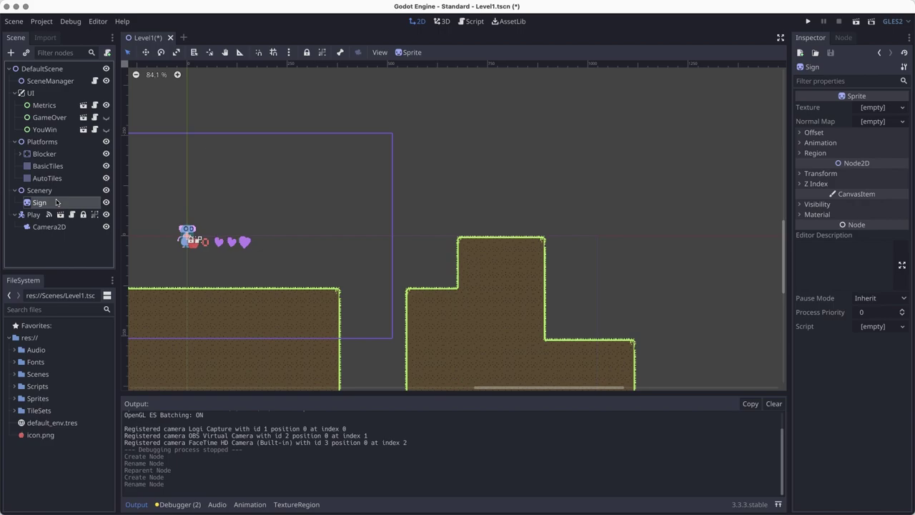
# Load warning_sign.png from the Sprites folder as Sign's texture, place it on the raised section at about (853, -23), and save.
pyautogui.click(881, 109)
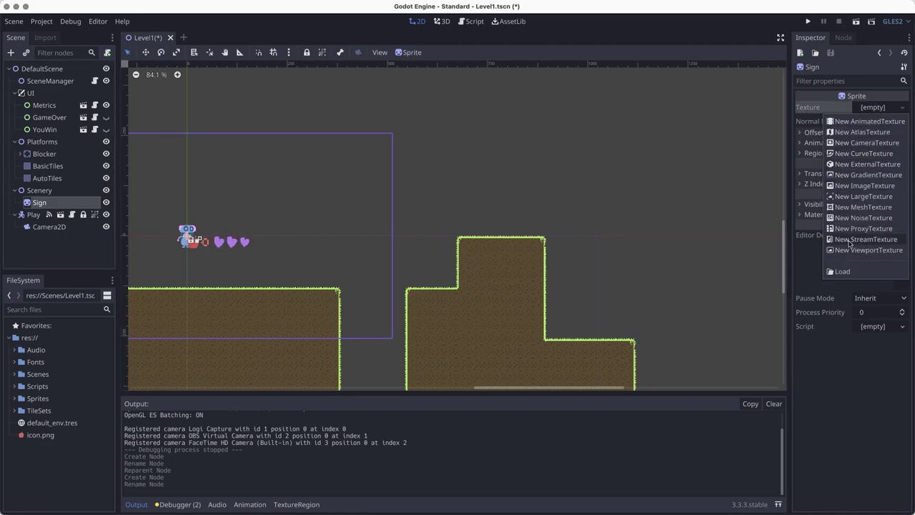
pyautogui.click(848, 270)
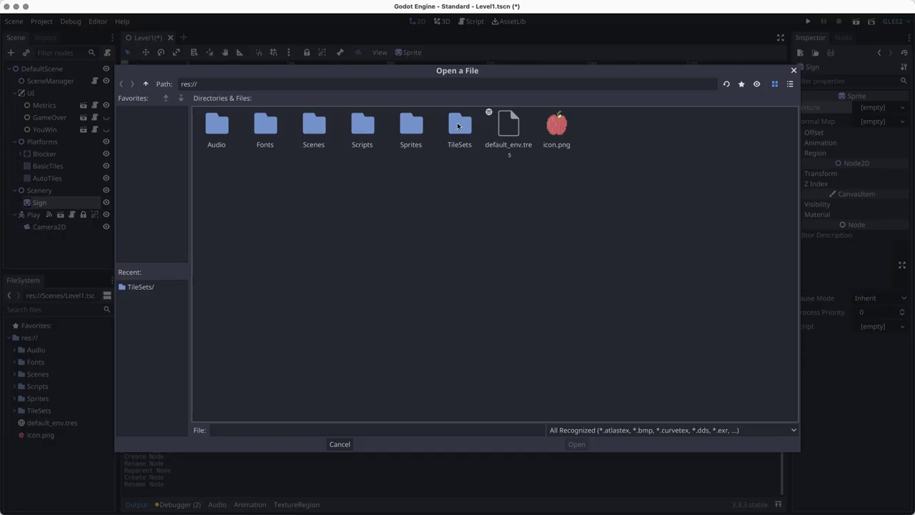
pyautogui.doubleClick(411, 127)
pyautogui.click(493, 234)
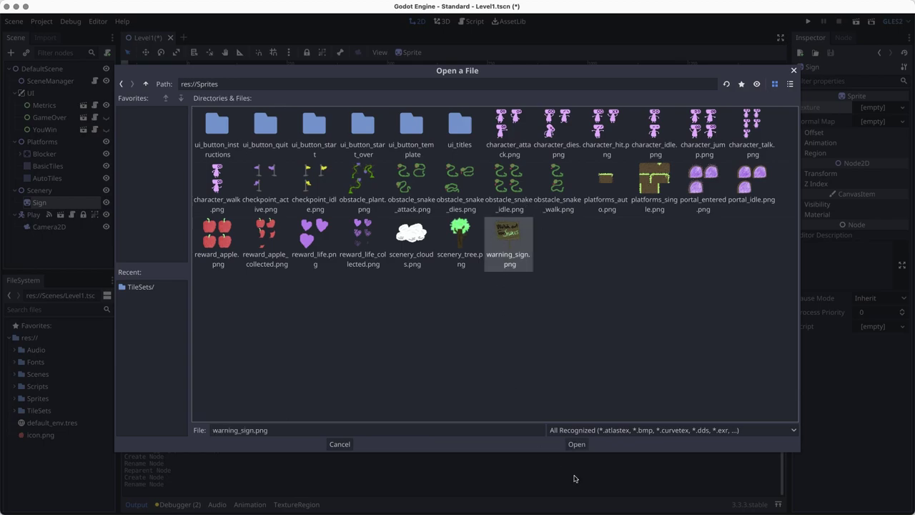
pyautogui.click(573, 446)
pyautogui.moveTo(189, 235); pyautogui.dragTo(532, 227)
pyautogui.press('super+s')
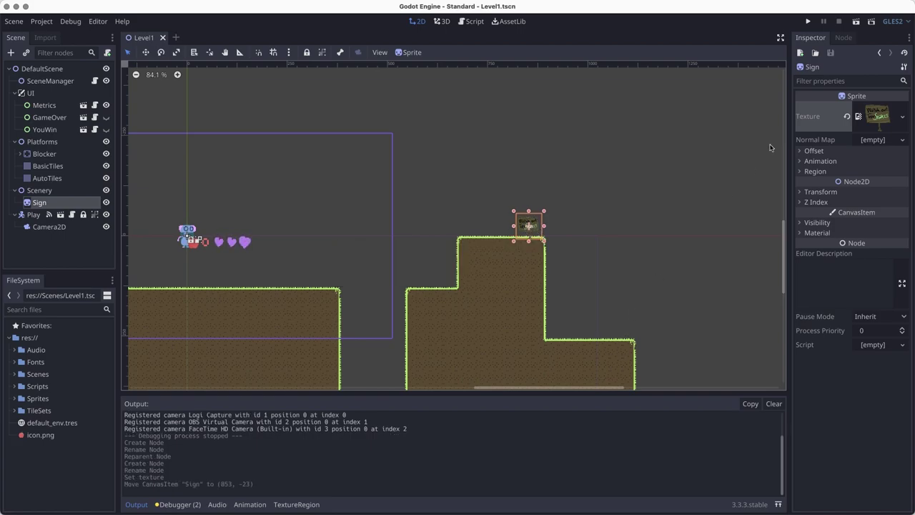
# Run the scene and play-test jumping toward the warning sign on the raised section.
pyautogui.click(856, 23)
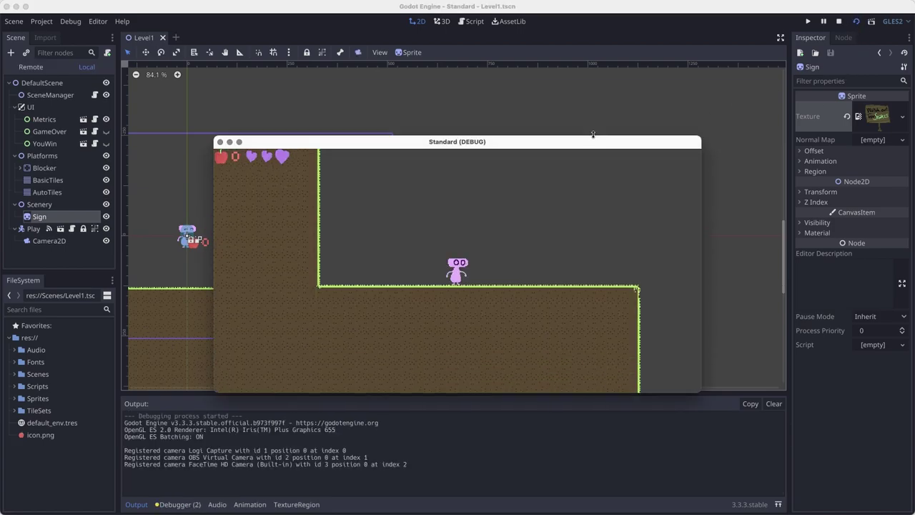
pyautogui.press('Right')
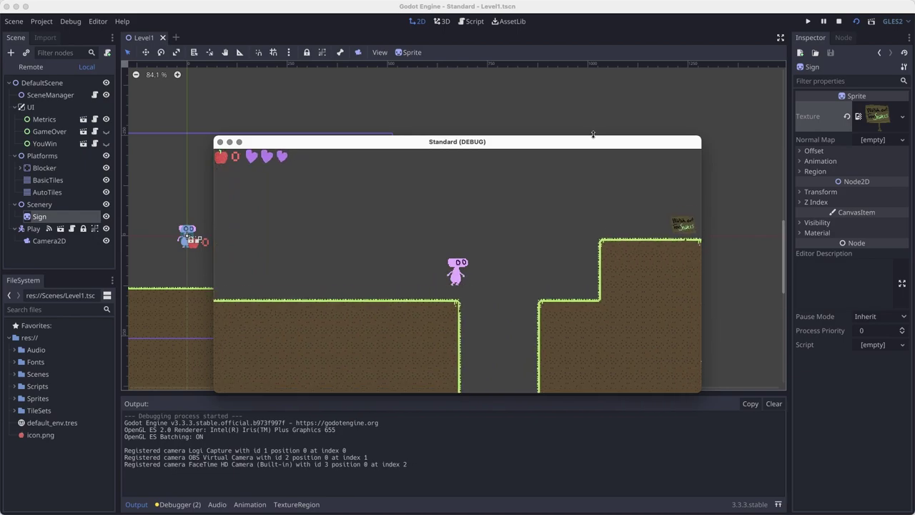
pyautogui.press('space')
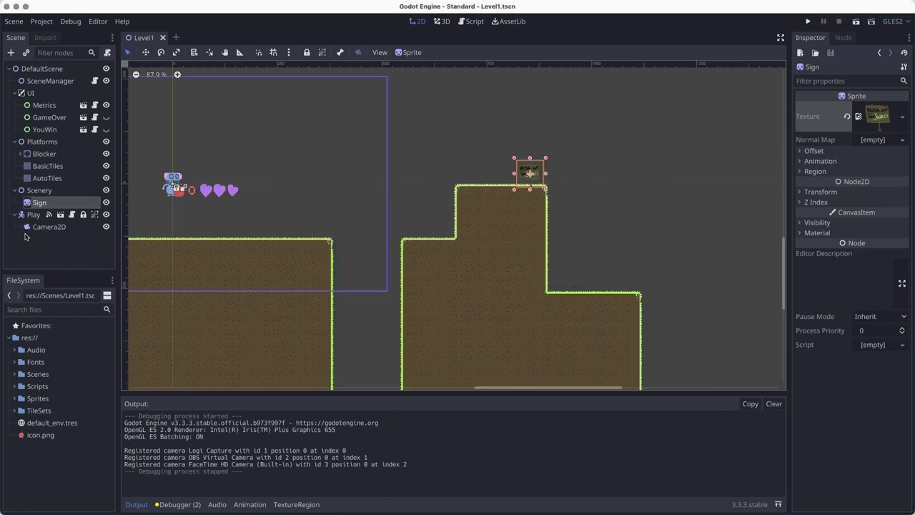
# Add a Node2D as a child of the DefaultScene root.
pyautogui.click(25, 236)
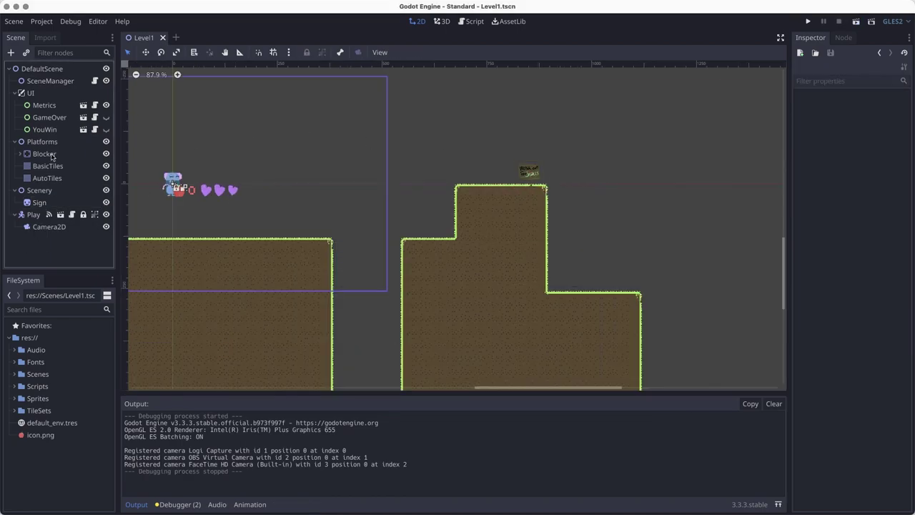
pyautogui.rightClick(52, 72)
pyautogui.click(71, 77)
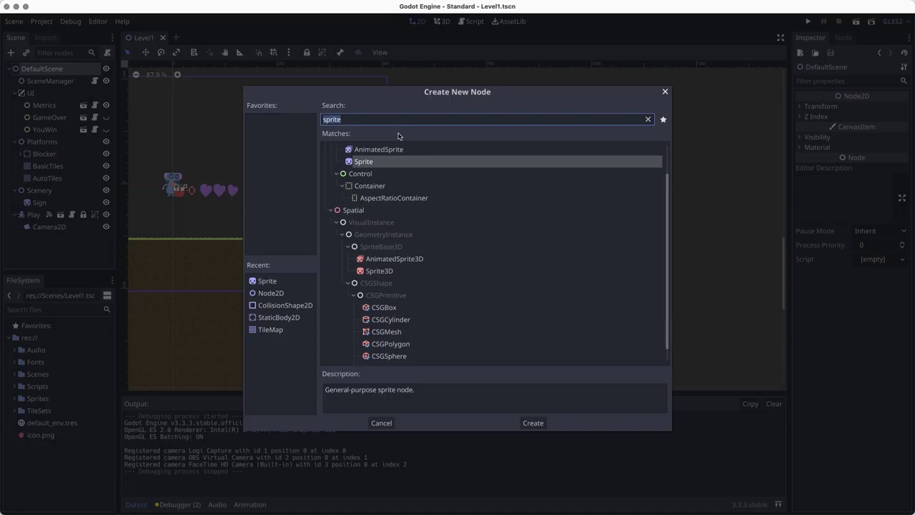
pyautogui.write('node')
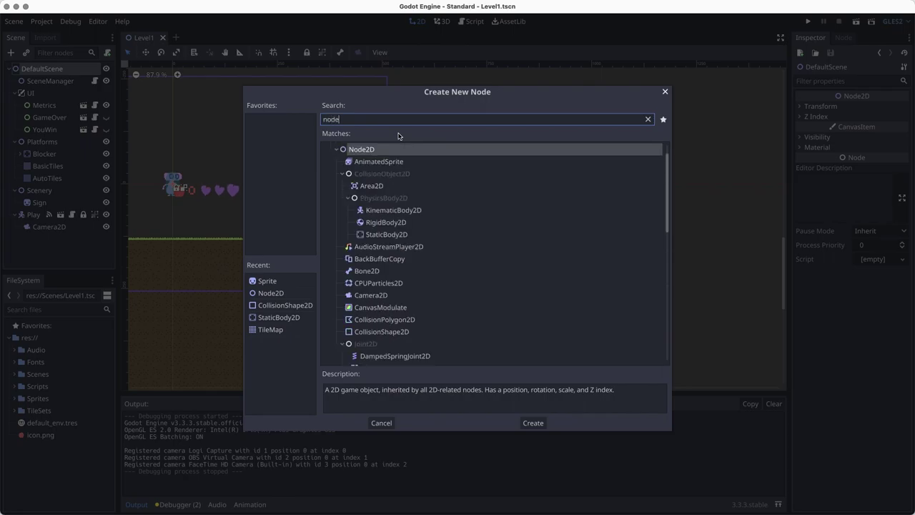
pyautogui.press('Return')
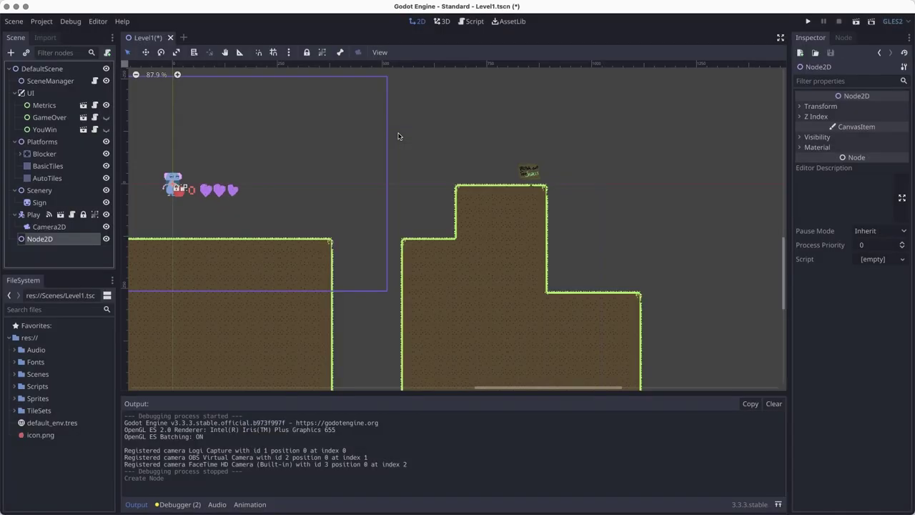
# Rename the new Node2D as Obstacles and move it between the Scenery group and the player node.
pyautogui.doubleClick(32, 239)
pyautogui.write('Obstac')
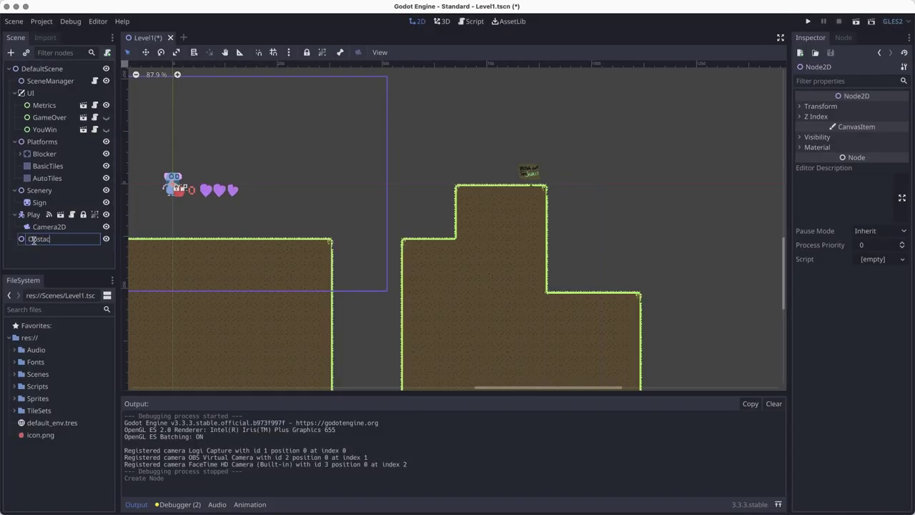
pyautogui.write('les')
pyautogui.press('Return')
pyautogui.moveTo(52, 244); pyautogui.dragTo(22, 226)
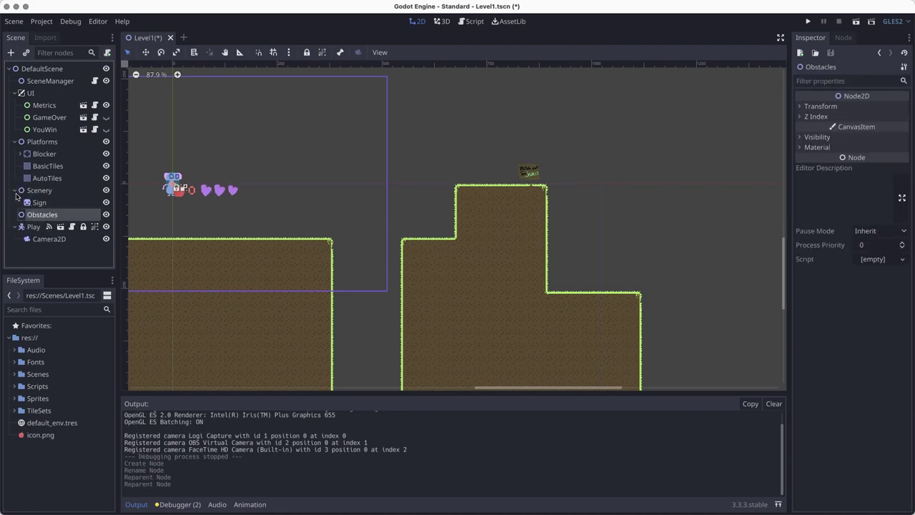
# Instance the ObstacleMoving.tscn scene as a child of Obstacles.
pyautogui.click(14, 190)
pyautogui.rightClick(32, 202)
pyautogui.click(71, 219)
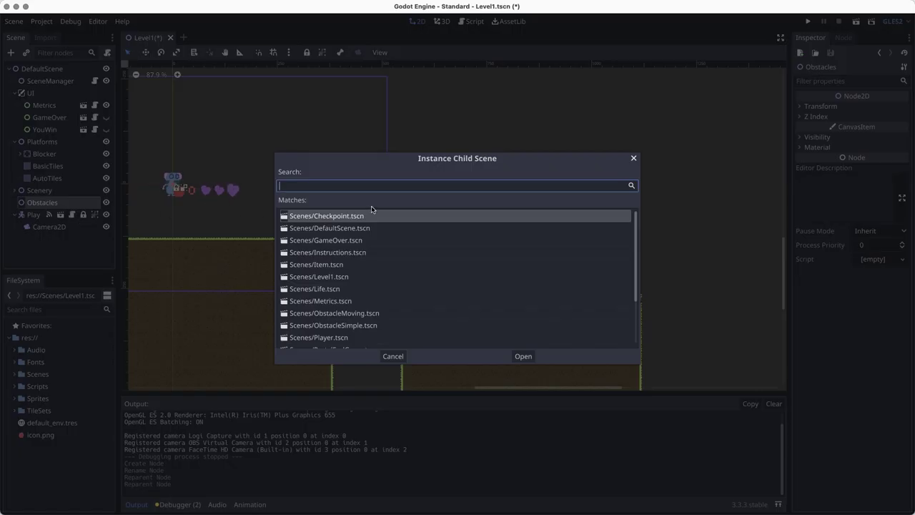
pyautogui.write('obs')
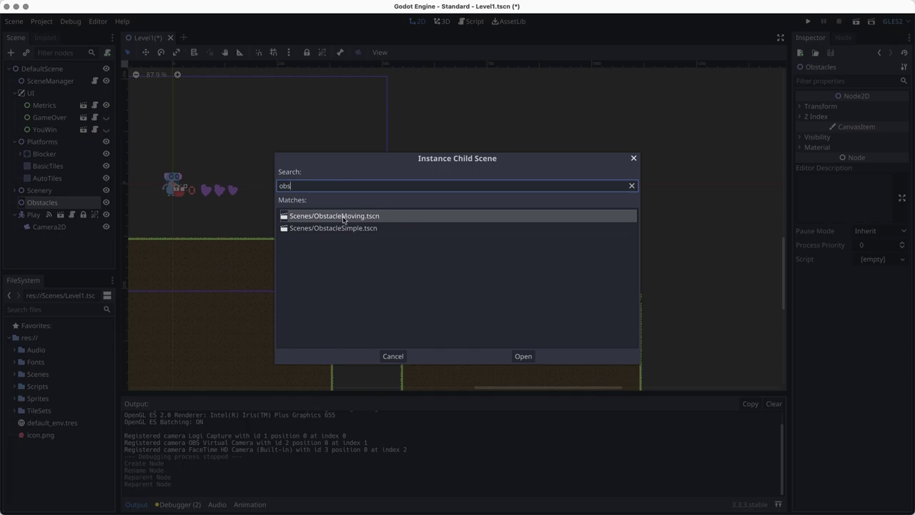
pyautogui.click(530, 354)
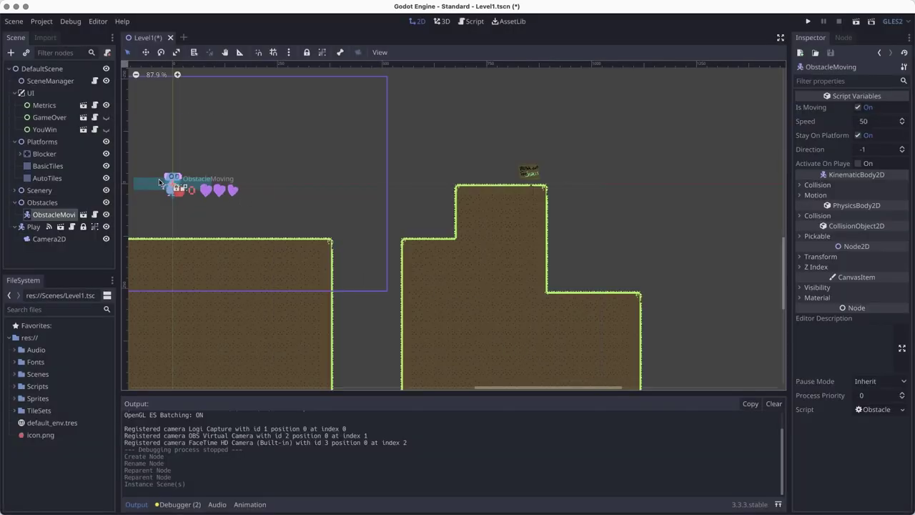
# Place the moving obstacle on the lower ledge beyond the warning sign at about (1005, 238) and save the scene.
pyautogui.moveTo(172, 187); pyautogui.dragTo(600, 282)
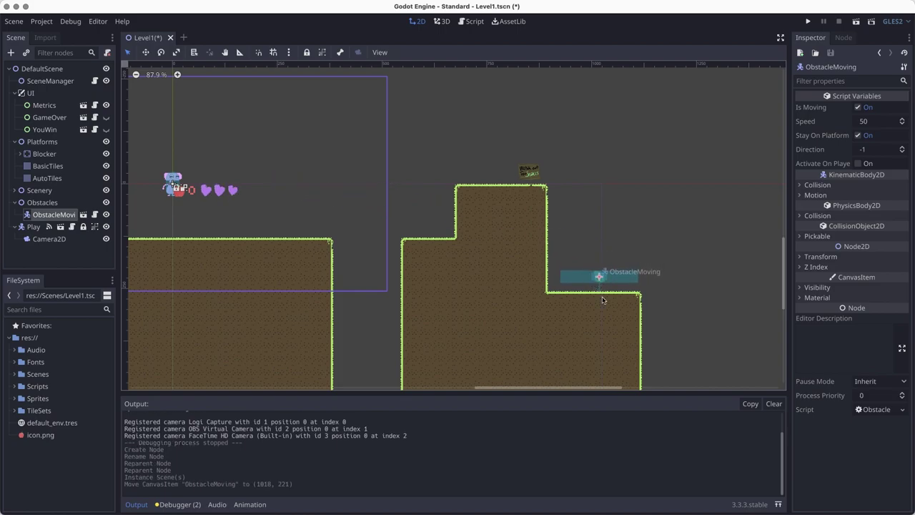
pyautogui.hscroll(5, 600, 282)
pyautogui.scroll(-3, 599, 282)
pyautogui.scroll(4, 419, 278)
pyautogui.scroll(2, 416, 271)
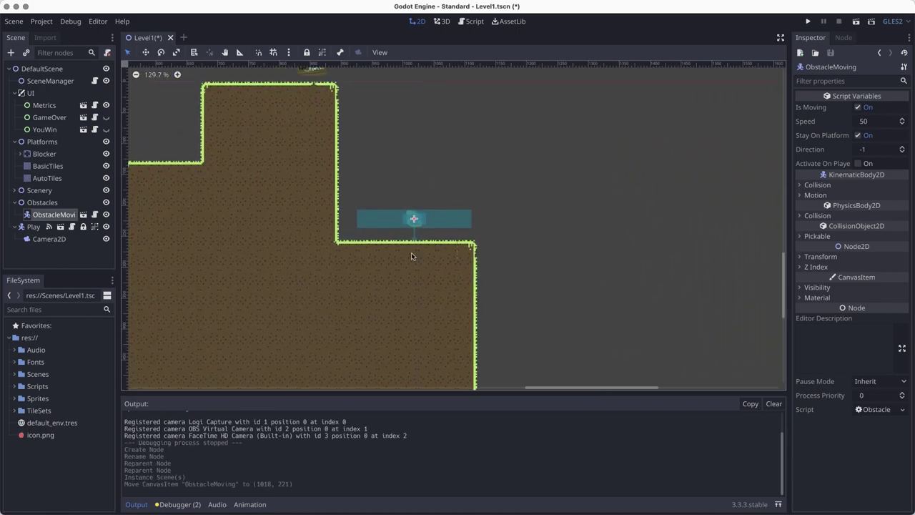
pyautogui.moveTo(415, 222); pyautogui.dragTo(405, 229)
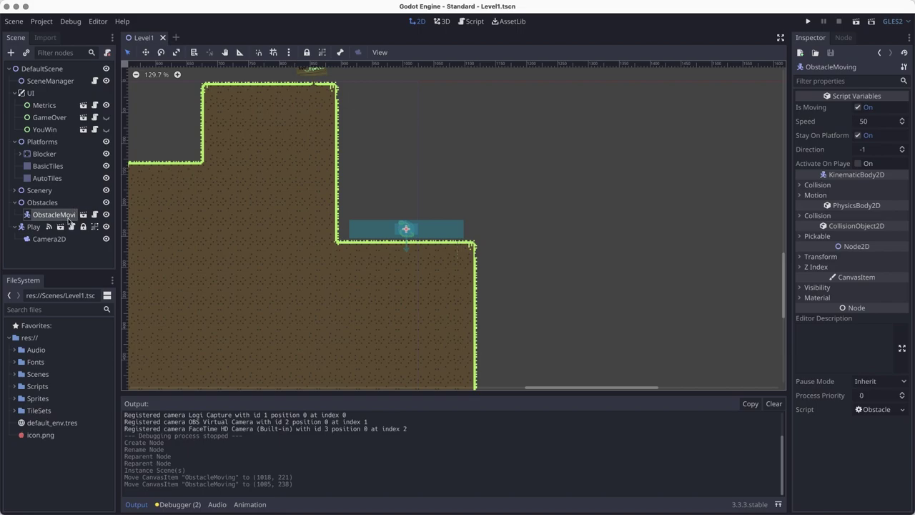
# Run the scene and play-test jumping across the gap and up to the warning sign.
pyautogui.scroll(2, 469, 230)
pyautogui.press('super+r')
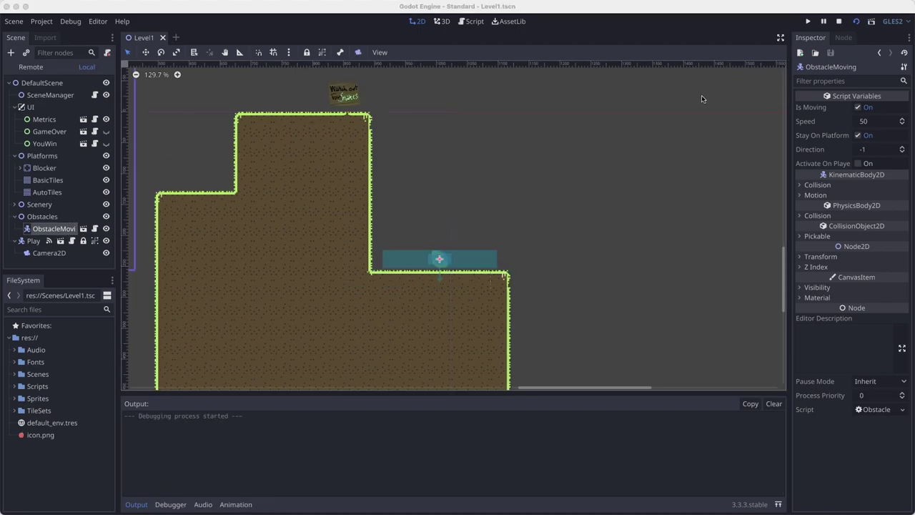
pyautogui.press('Right')
pyautogui.press('Right')
pyautogui.press('space')
pyautogui.press('Right')
pyautogui.press('space')
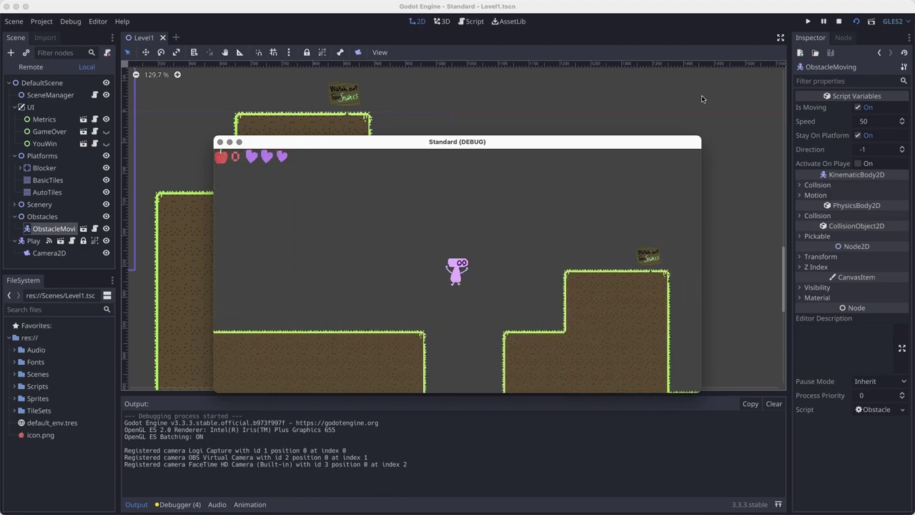
pyautogui.press('Right')
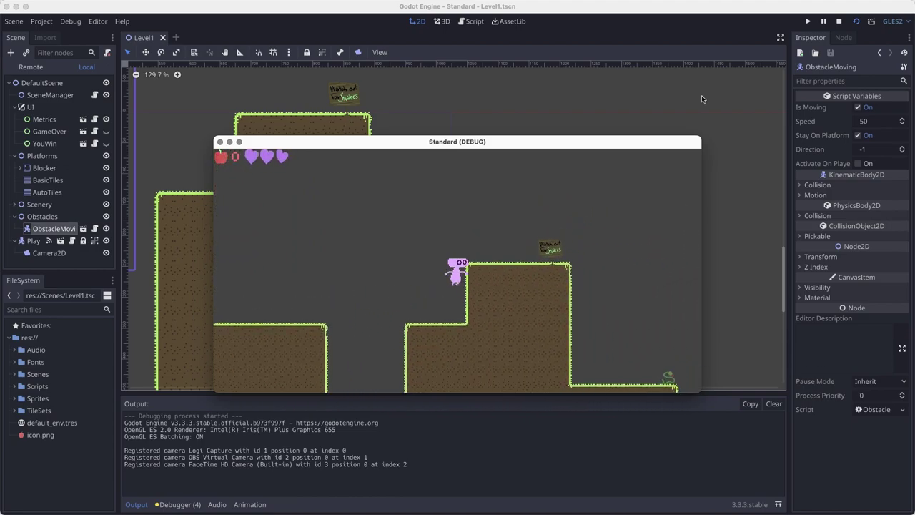
pyautogui.press('Left')
pyautogui.press('Right')
pyautogui.press('space')
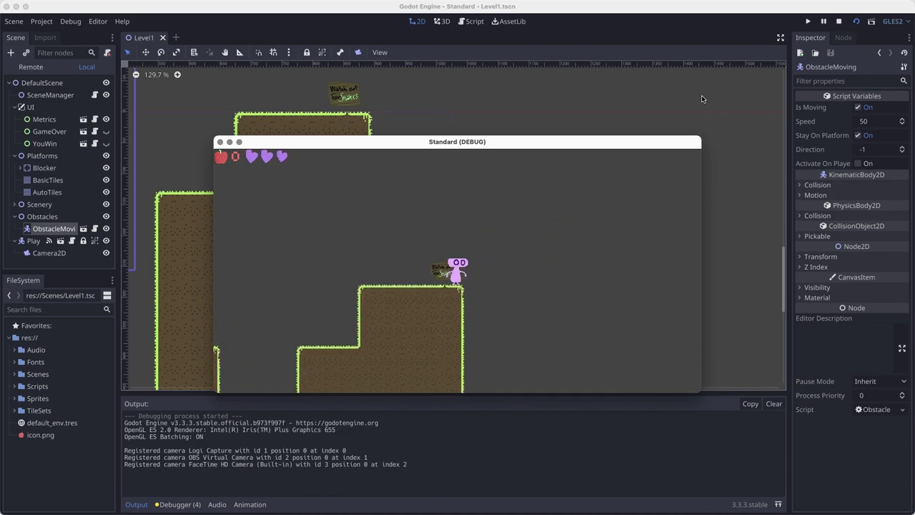
# Move the player back to the step before the sign, then jump over the raised section onto the snake's ledge.
pyautogui.press('Left')
pyautogui.press('Left')
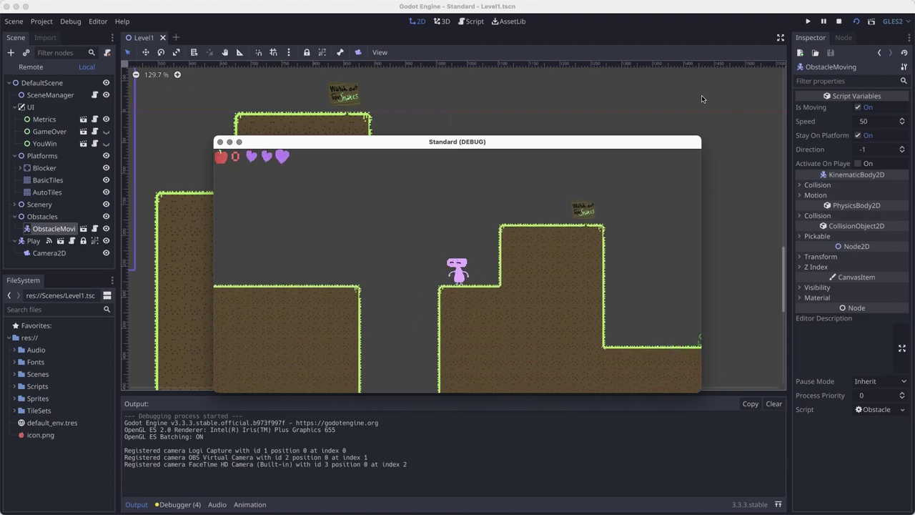
pyautogui.press('space')
pyautogui.press('Right')
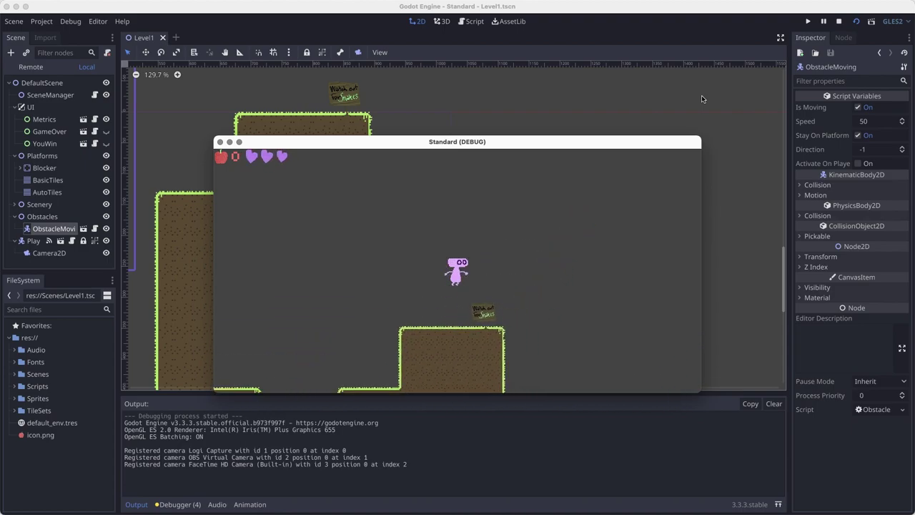
pyautogui.press('Right')
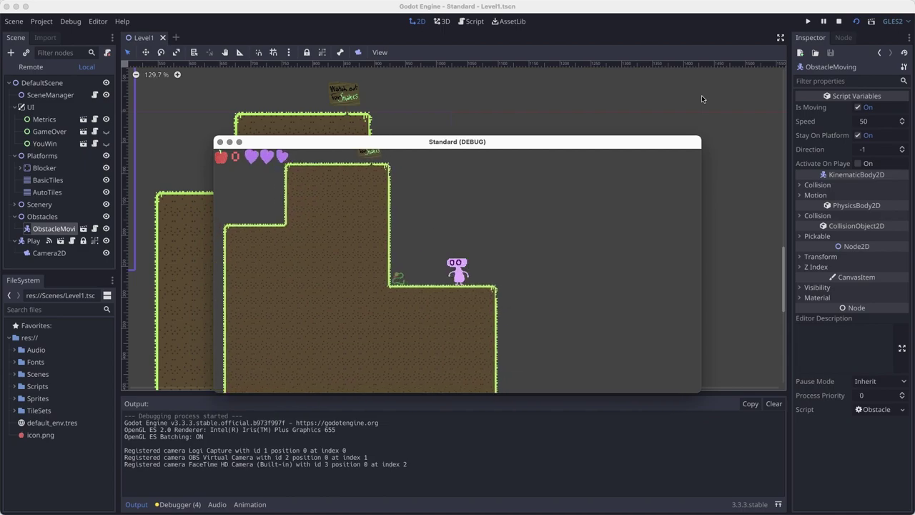
# Play-test repeated jumps and turns around the moving snake on the lower ledge.
pyautogui.press('Left')
pyautogui.press('space')
pyautogui.press('Right')
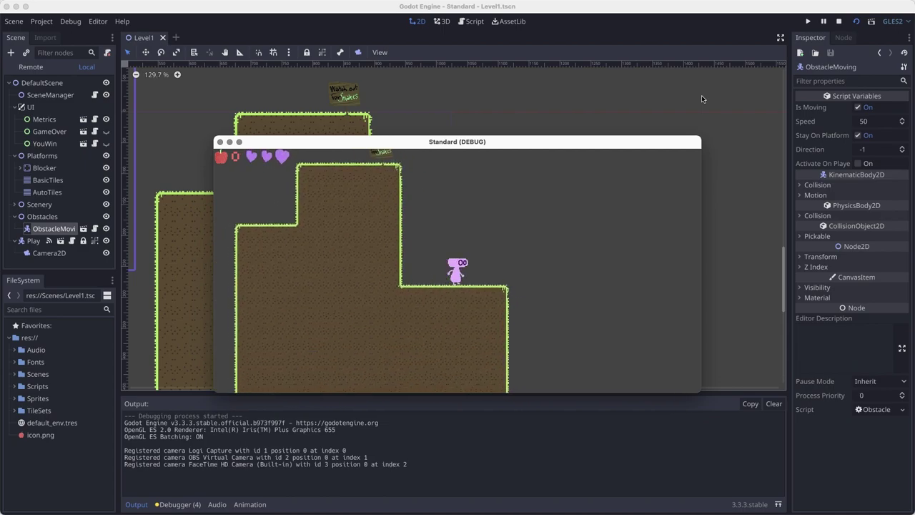
pyautogui.press('space')
pyautogui.press('Left')
pyautogui.press('Right')
pyautogui.press('space')
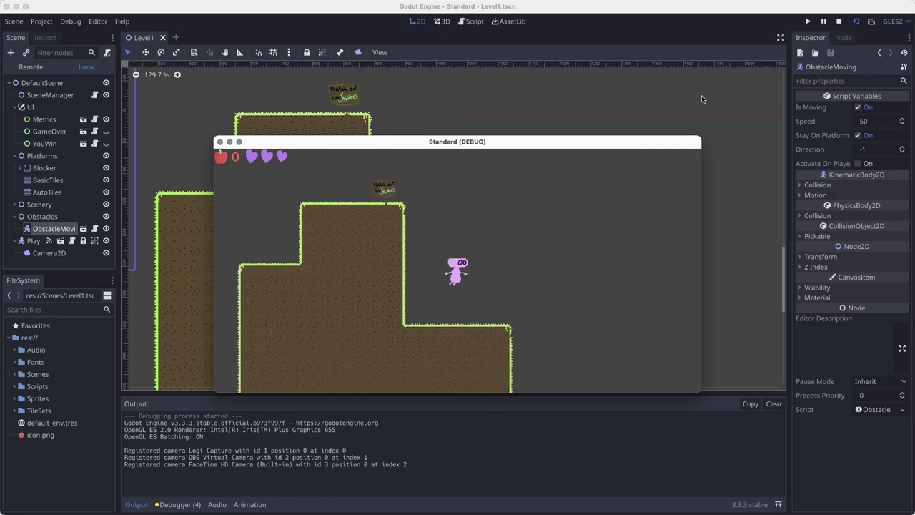
pyautogui.press('Left')
pyautogui.press('space')
pyautogui.press('Right')
pyautogui.press('Left')
pyautogui.press('space')
pyautogui.press('space')
pyautogui.press('Left')
pyautogui.press('Right')
pyautogui.press('space')
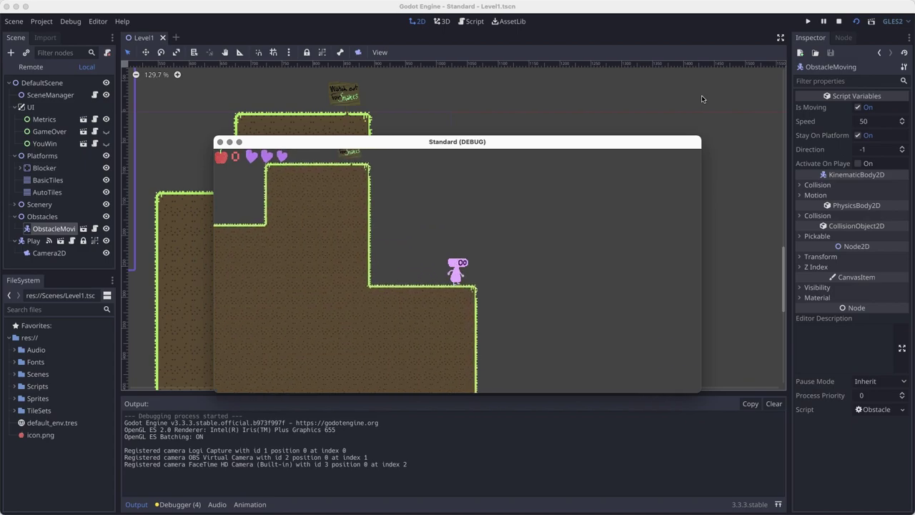
pyautogui.press('Left')
pyautogui.press('Right')
pyautogui.press('Left')
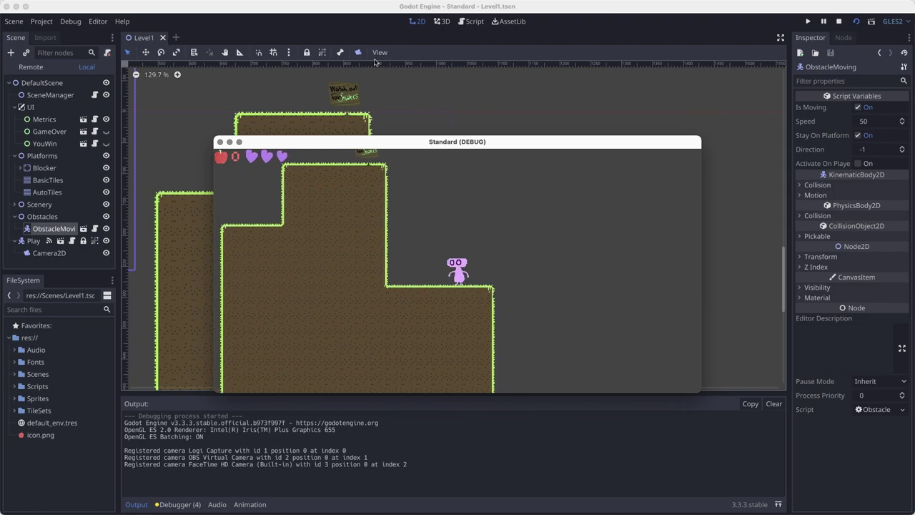
# Play-test another approach over the raised section to the snake's ledge and close the running game.
pyautogui.click(220, 142)
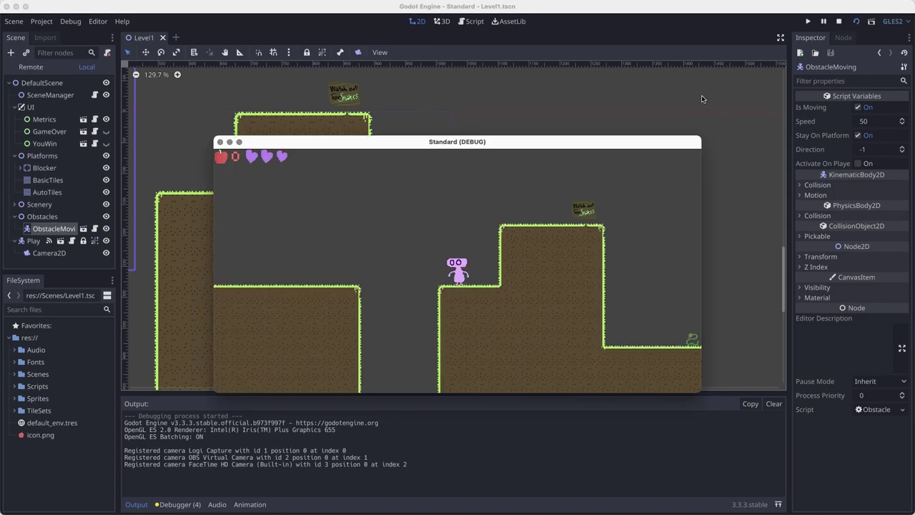
pyautogui.press('Right')
pyautogui.press('space')
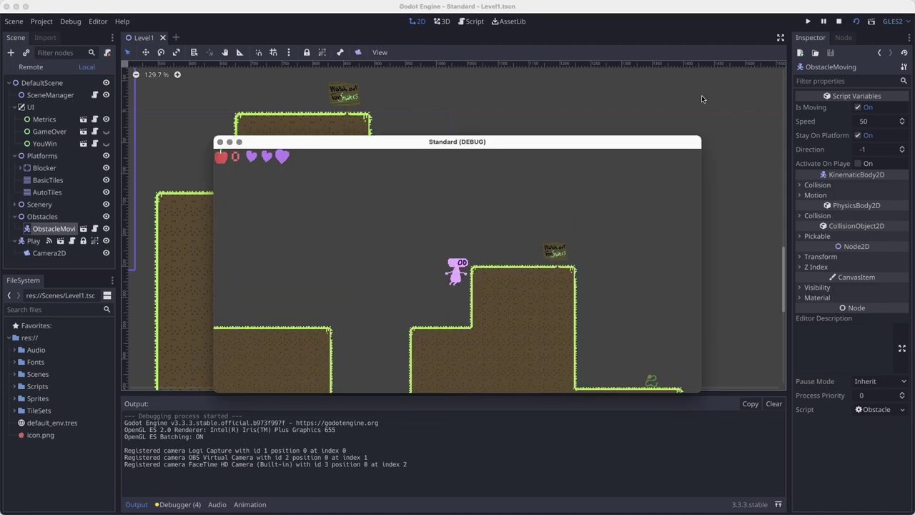
pyautogui.press('Right')
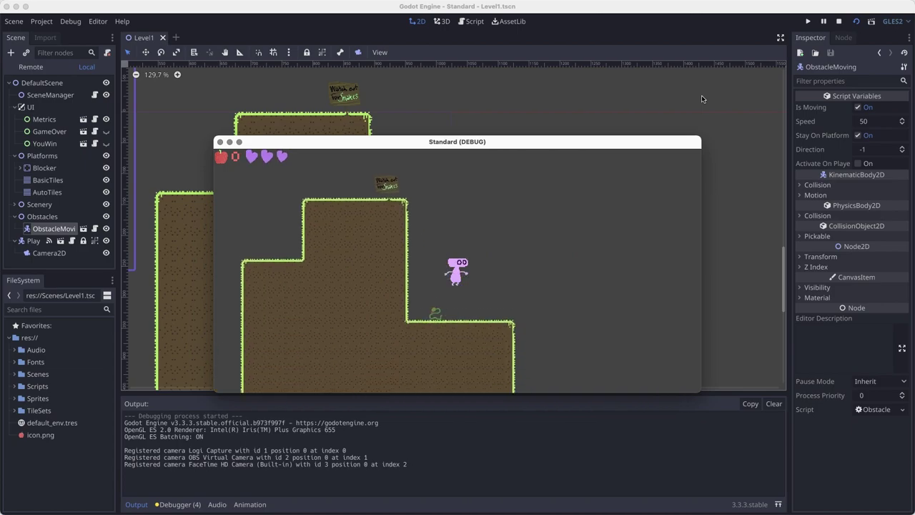
pyautogui.press('Left')
pyautogui.press('space')
pyautogui.press('Left')
pyautogui.press('Right')
pyautogui.press('Left')
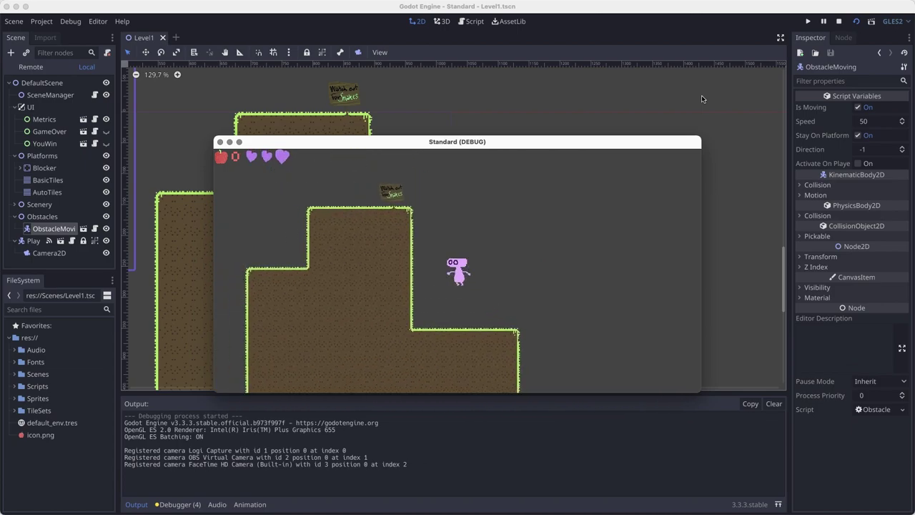
pyautogui.press('super+q')
# Paint a floating AutoTiles platform about six tiles long beyond the snake's ledge, leaving a gap, and save the scene.
pyautogui.moveTo(500, 224); pyautogui.dragTo(380, 204, button='middle')
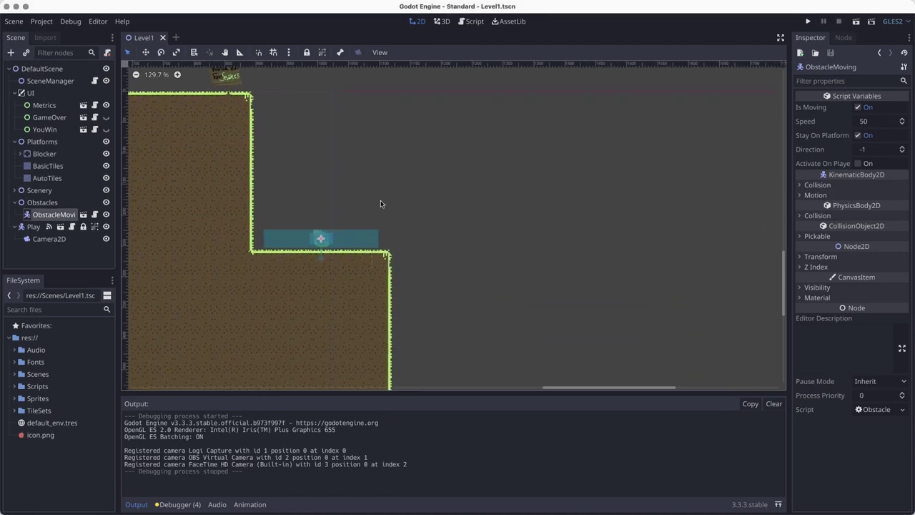
pyautogui.click(47, 178)
pyautogui.hscroll(3, 331, 281)
pyautogui.scroll(-2, 331, 282)
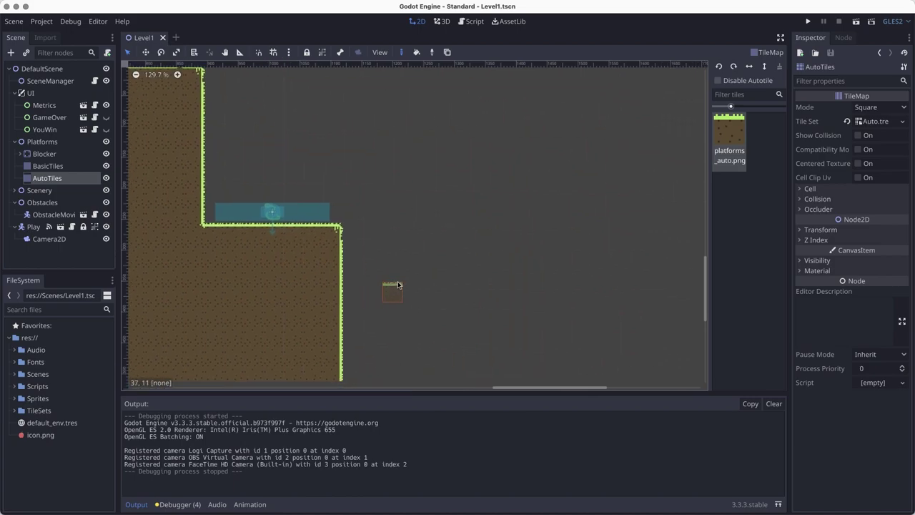
pyautogui.moveTo(390, 275); pyautogui.dragTo(535, 268)
pyautogui.moveTo(491, 310)
pyautogui.mouseDown(button='middle')
pyautogui.moveTo(401, 356)
pyautogui.moveTo(415, 333)
pyautogui.mouseUp(button='middle')
pyautogui.hotkey('ctrl', 's')
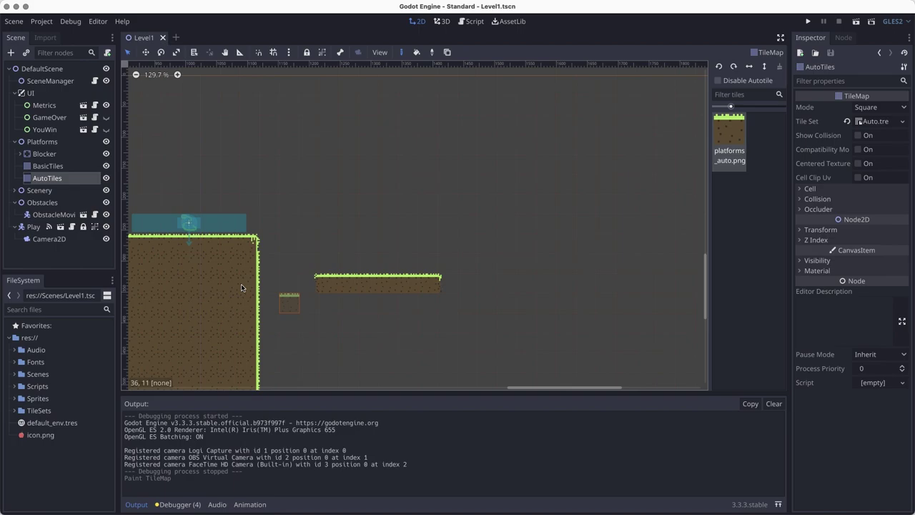
pyautogui.press('super+z')
# Add a Node2D under DefaultScene and move it between the Obstacles group and the player node.
pyautogui.rightClick(49, 68)
pyautogui.click(90, 80)
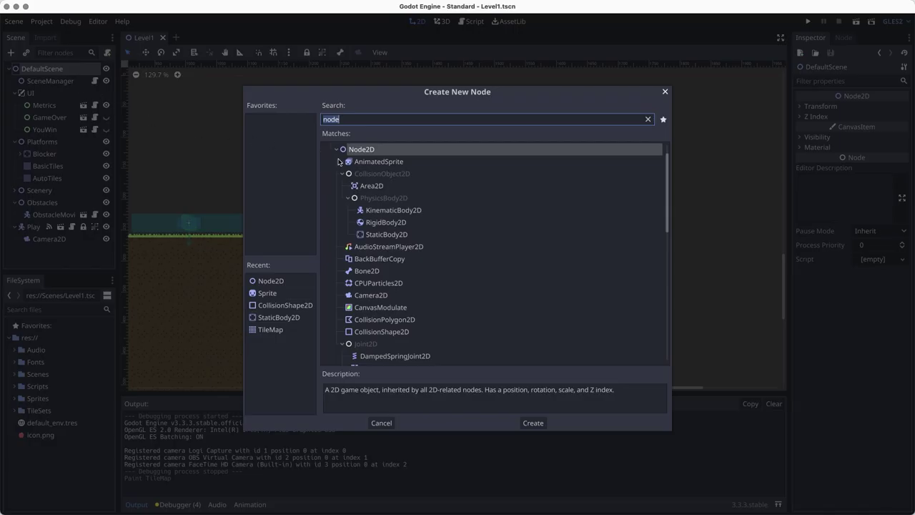
pyautogui.click(532, 422)
pyautogui.moveTo(48, 255); pyautogui.dragTo(45, 227)
# Rename the new Node2D as Items and save the scene.
pyautogui.write('E')
pyautogui.write('tems')
pyautogui.press('Return')
pyautogui.press('super+s')
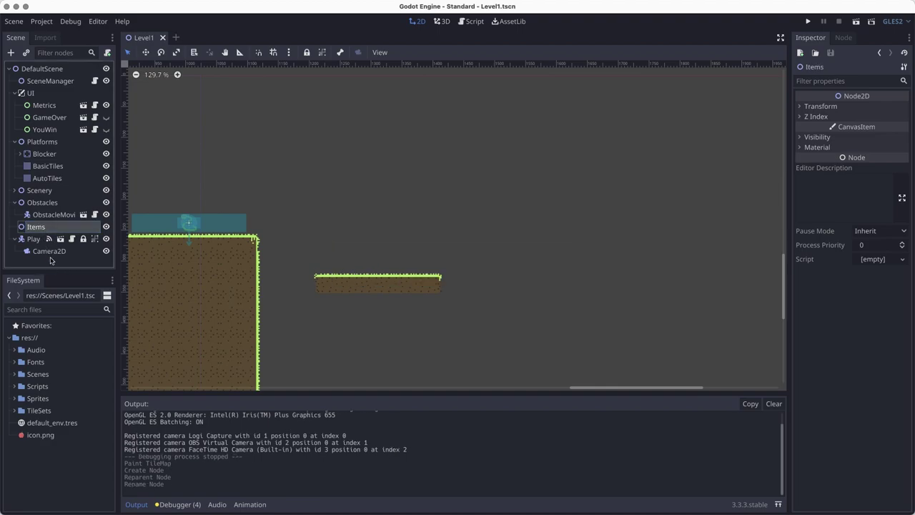
# Collapse the Obstacles group and instance the Item.tscn scene as a child of Items.
pyautogui.click(14, 202)
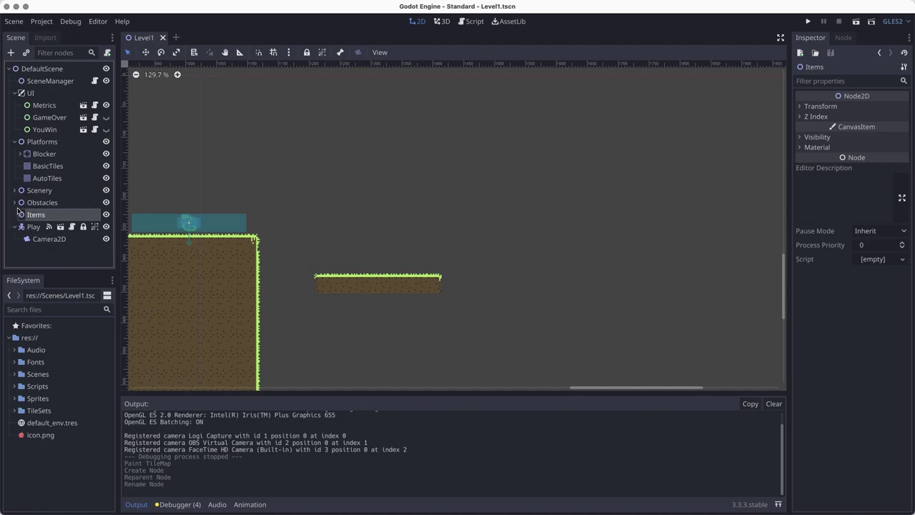
pyautogui.rightClick(31, 214)
pyautogui.click(78, 233)
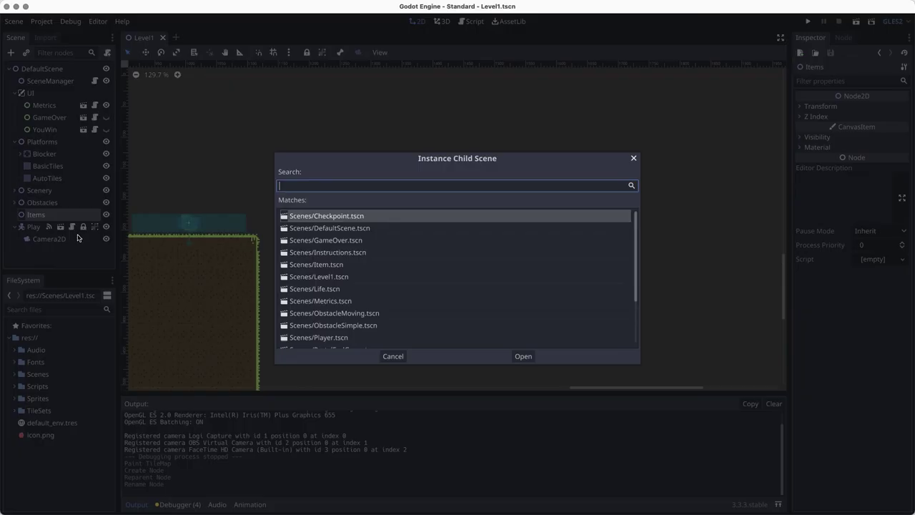
pyautogui.write('item')
pyautogui.press('Return')
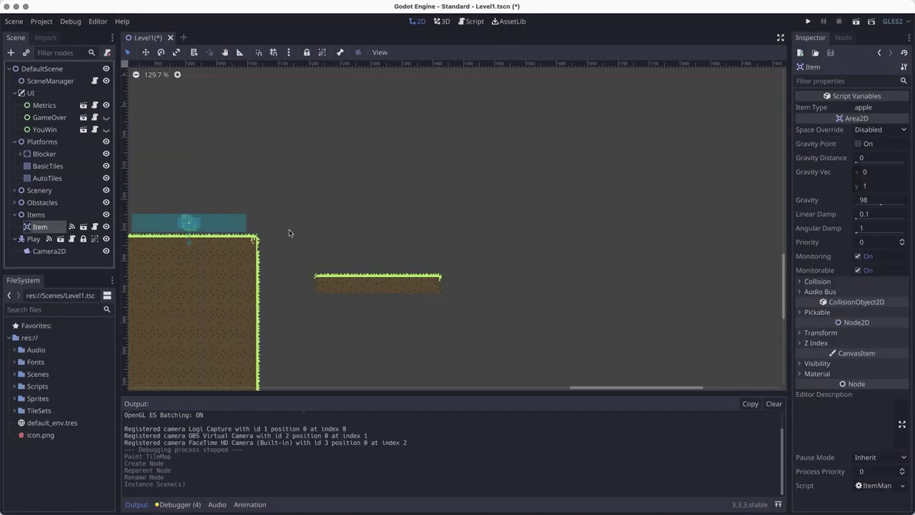
# Move the apple item from the scene origin to just above the near end of the floating platform, at about (1240, 301).
pyautogui.scroll(-5, 358, 249)
pyautogui.moveTo(357, 249); pyautogui.dragTo(717, 269, button='middle')
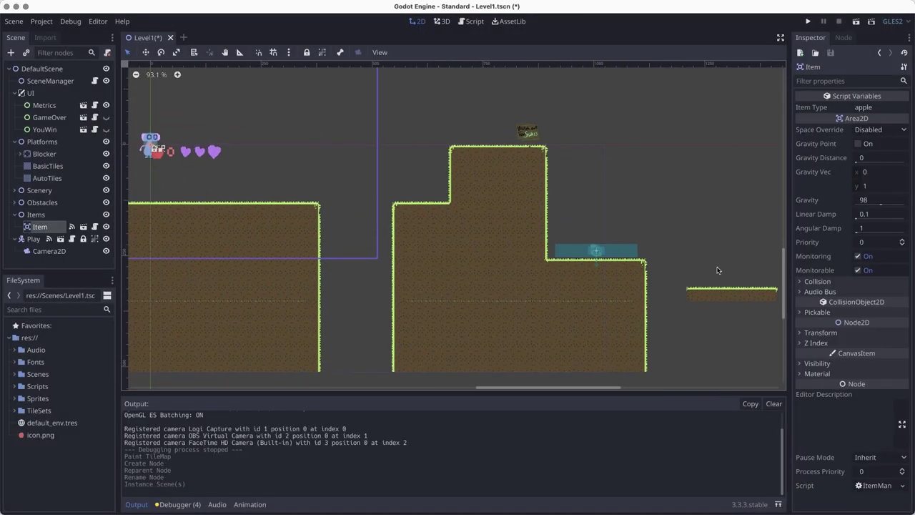
pyautogui.moveTo(156, 151); pyautogui.dragTo(653, 205)
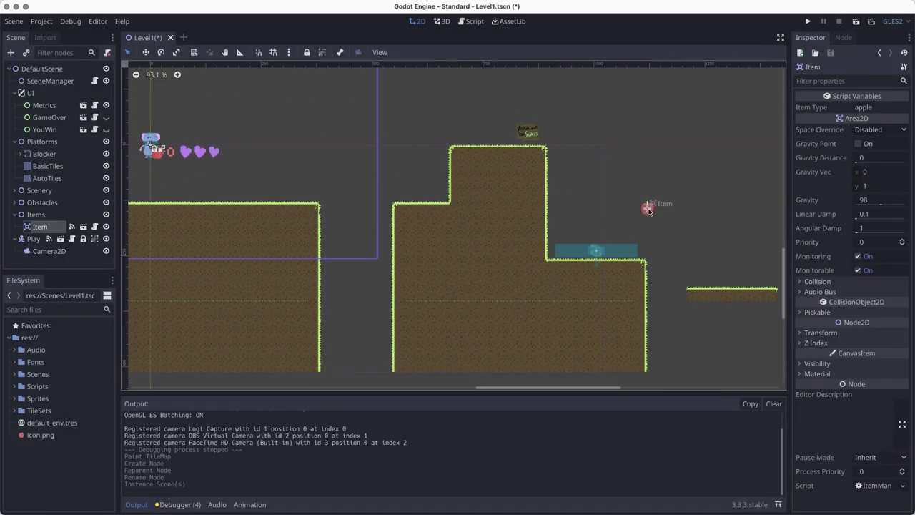
pyautogui.hscroll(5, 386, 233)
pyautogui.hscroll(2, 387, 233)
pyautogui.moveTo(388, 199); pyautogui.dragTo(440, 266)
pyautogui.scroll(4, 453, 292)
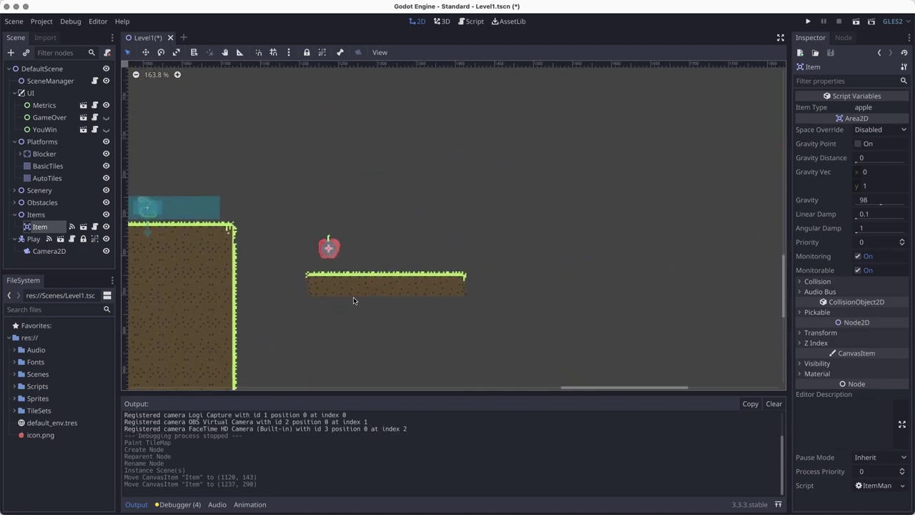
pyautogui.moveTo(329, 246); pyautogui.dragTo(332, 251)
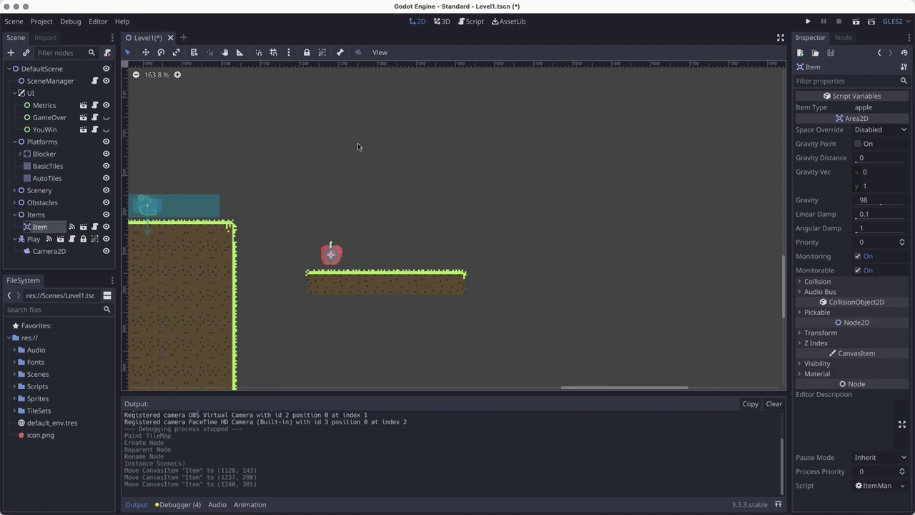
# Enable smart and grid snapping and set the snap grid step to 32 px in both directions.
pyautogui.click(259, 53)
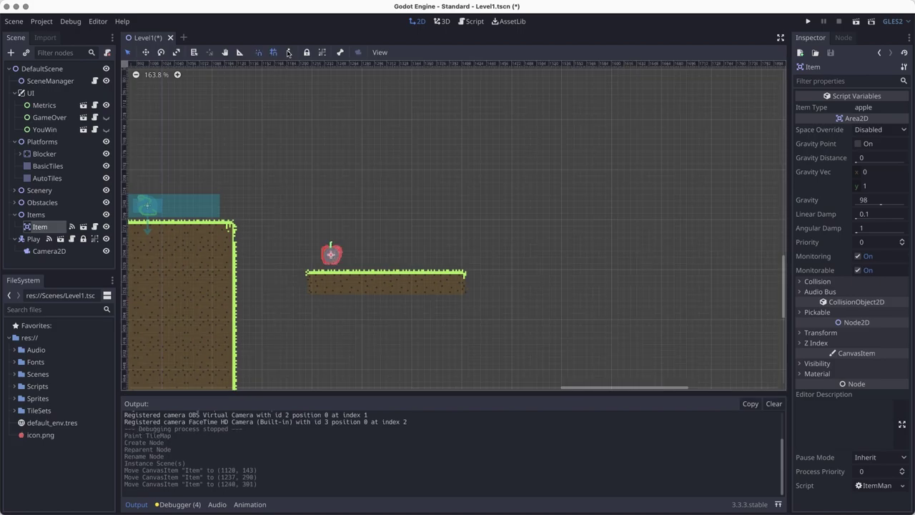
pyautogui.click(288, 53)
pyautogui.click(319, 131)
pyautogui.doubleClick(458, 234)
pyautogui.write('32')
pyautogui.doubleClick(496, 233)
pyautogui.write('32')
pyautogui.click(482, 309)
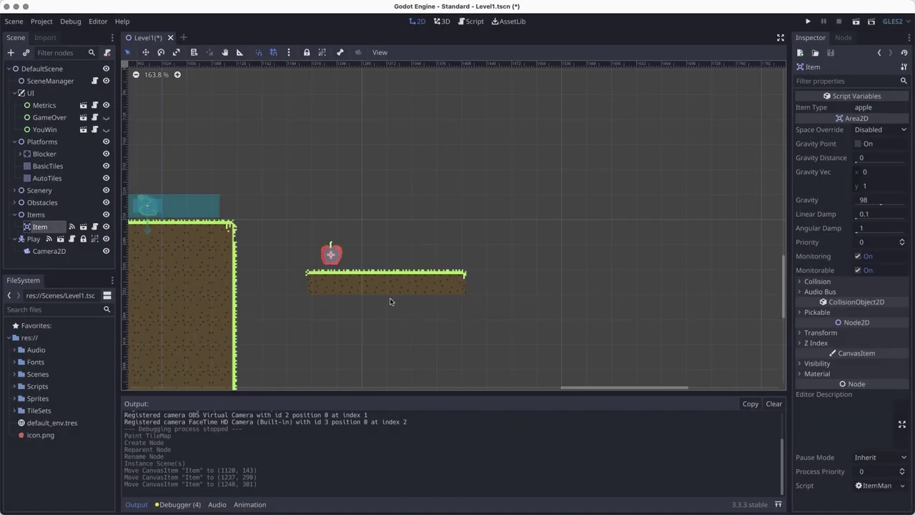
# Reposition the apple at (1248, 288) and the snake obstacle at (1024, 224) using the snap grid.
pyautogui.moveTo(344, 265); pyautogui.dragTo(350, 255)
pyautogui.moveTo(332, 307); pyautogui.dragTo(457, 331, button='middle')
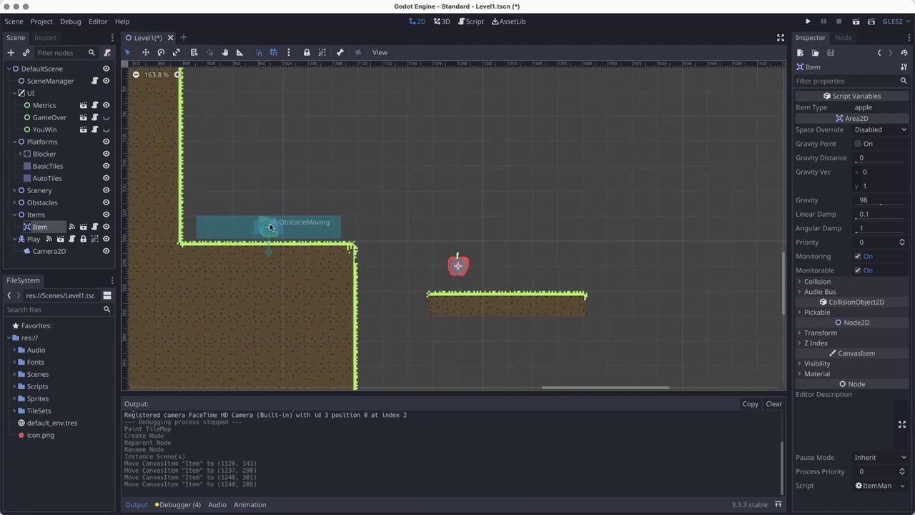
pyautogui.click(309, 214)
pyautogui.moveTo(309, 214); pyautogui.dragTo(283, 216)
# Set the snap grid step to 16 px in both directions.
pyautogui.click(288, 52)
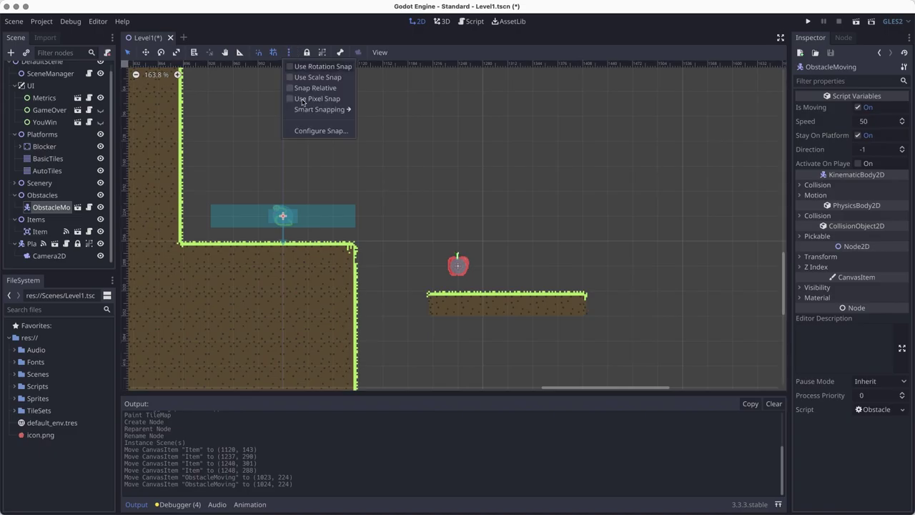
pyautogui.click(307, 131)
pyautogui.doubleClick(453, 233)
pyautogui.write('16')
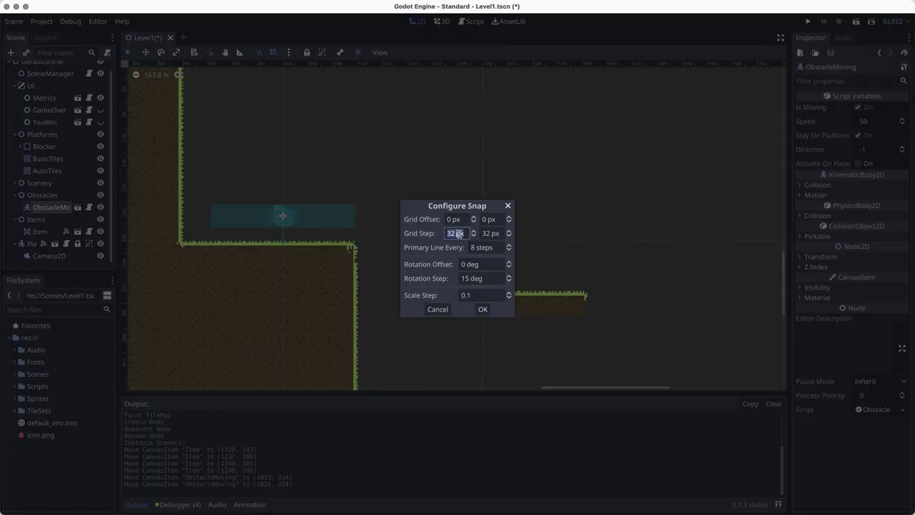
pyautogui.doubleClick(488, 231)
pyautogui.write('16')
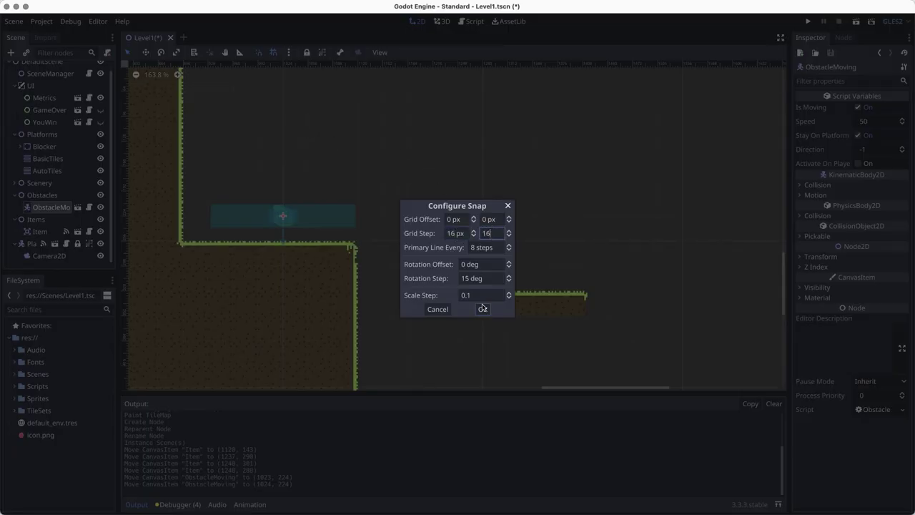
pyautogui.click(483, 308)
# Lower the snake obstacle to (1024, 240) and the apple to (1248, 304) so they rest on their platforms, saving the scene.
pyautogui.moveTo(283, 216); pyautogui.dragTo(283, 228)
pyautogui.press('super+s')
pyautogui.scroll(-2, 357, 252)
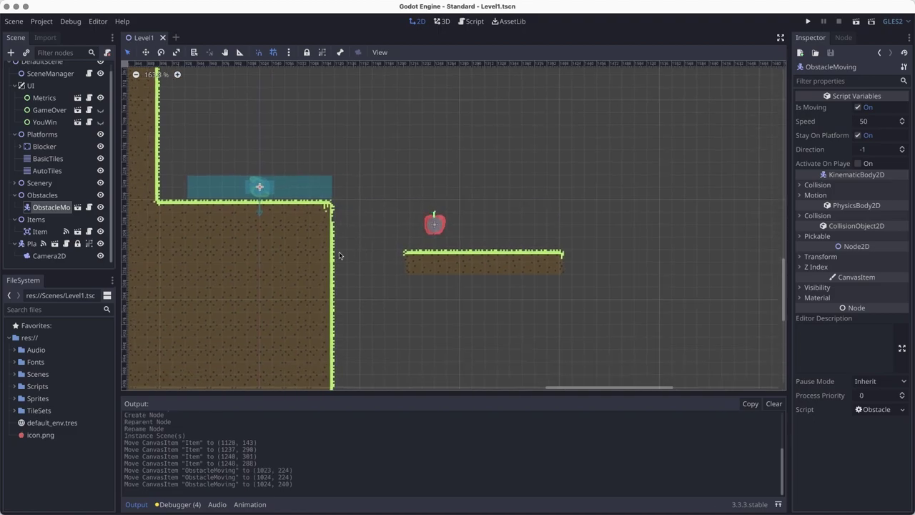
pyautogui.hscroll(3, 351, 249)
pyautogui.moveTo(382, 249)
pyautogui.mouseDown()
pyautogui.moveTo(381, 263)
pyautogui.moveTo(372, 255)
pyautogui.mouseUp()
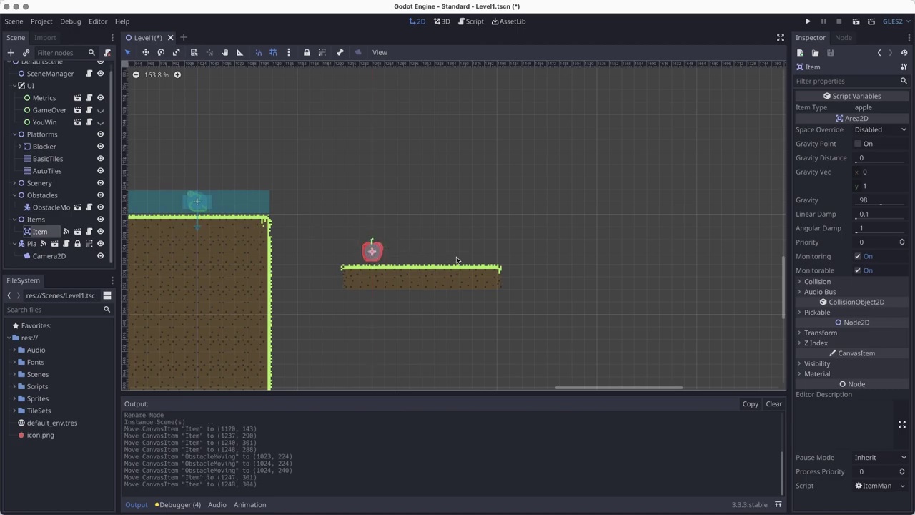
pyautogui.press('super+s')
# Give the scene tree more height, and duplicate the apple item, placing the copy beside it on the floating platform at (1295, 304).
pyautogui.hscroll(2, 408, 252)
pyautogui.scroll(-1, 408, 252)
pyautogui.hscroll(2, 408, 251)
pyautogui.scroll(1, 400, 254)
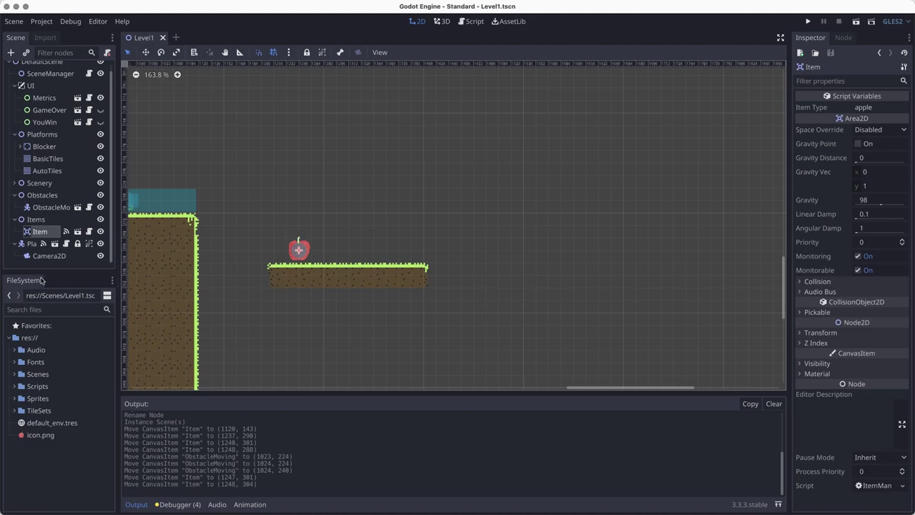
pyautogui.moveTo(50, 272); pyautogui.dragTo(53, 312)
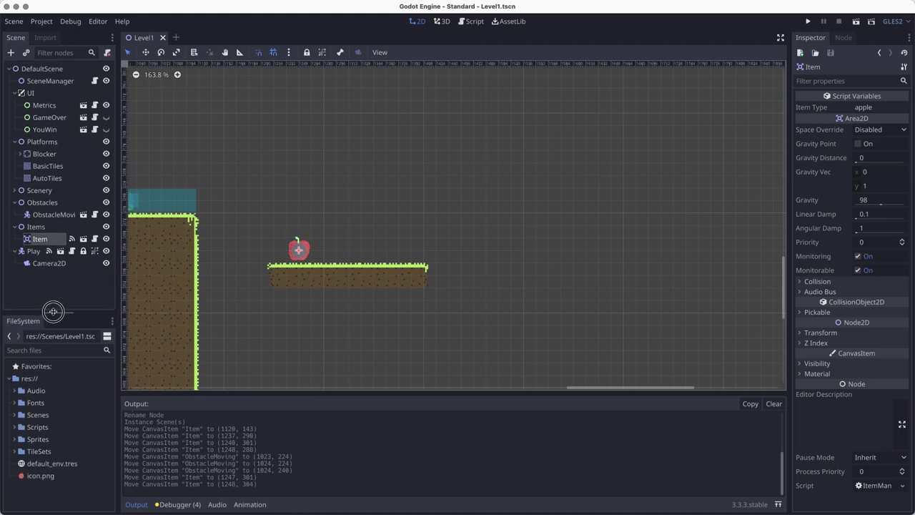
pyautogui.rightClick(37, 241)
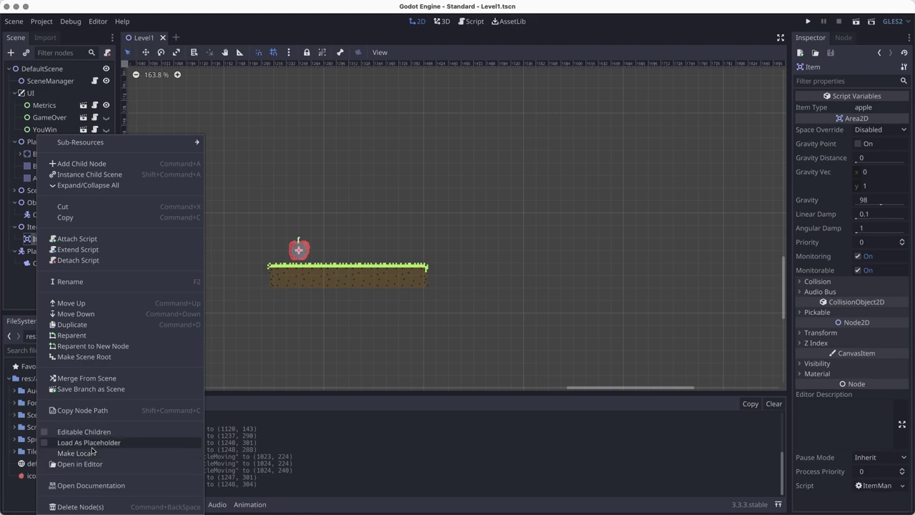
pyautogui.click(78, 326)
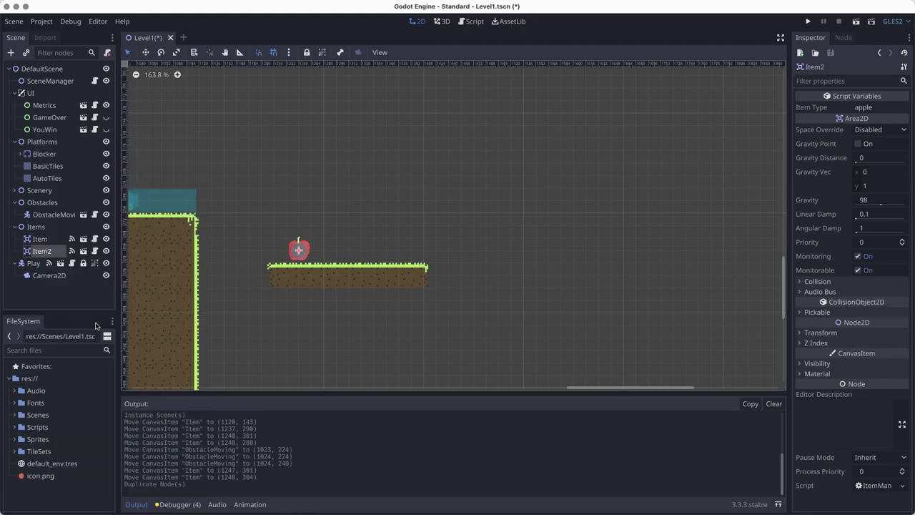
pyautogui.moveTo(305, 251); pyautogui.dragTo(336, 249)
# Duplicate Item2 twice and space the four apples in a row along the floating platform at x 1231, 1280, 1327 and 1376.
pyautogui.click(37, 251)
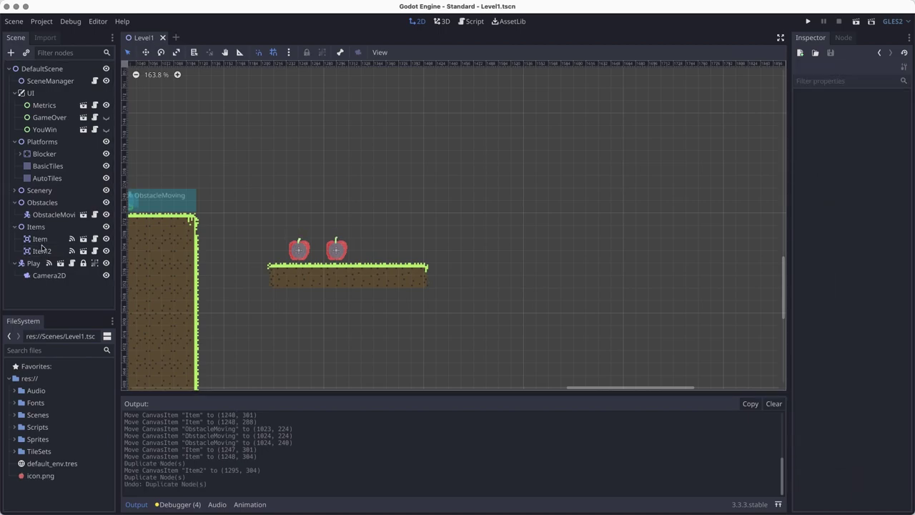
pyautogui.click(43, 249)
pyautogui.press('super+d')
pyautogui.moveTo(330, 248); pyautogui.dragTo(411, 249)
pyautogui.press('super+d')
pyautogui.moveTo(299, 249); pyautogui.dragTo(392, 253)
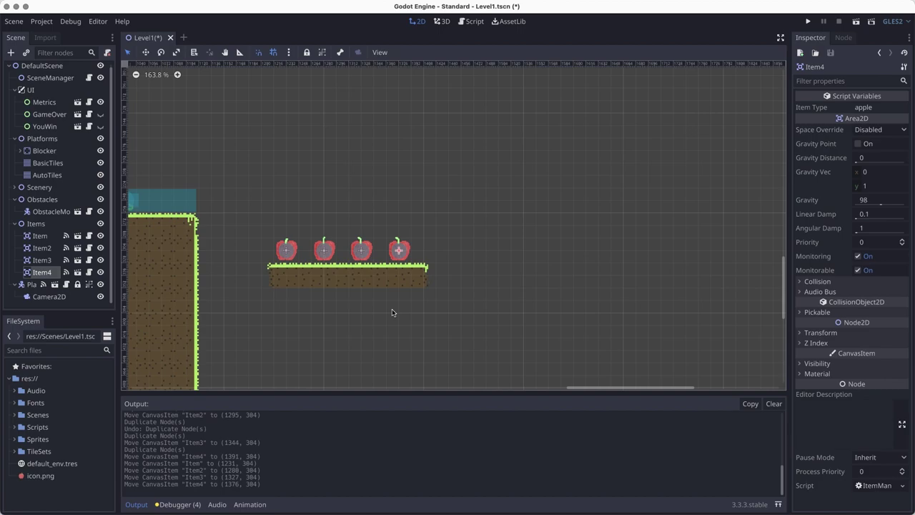
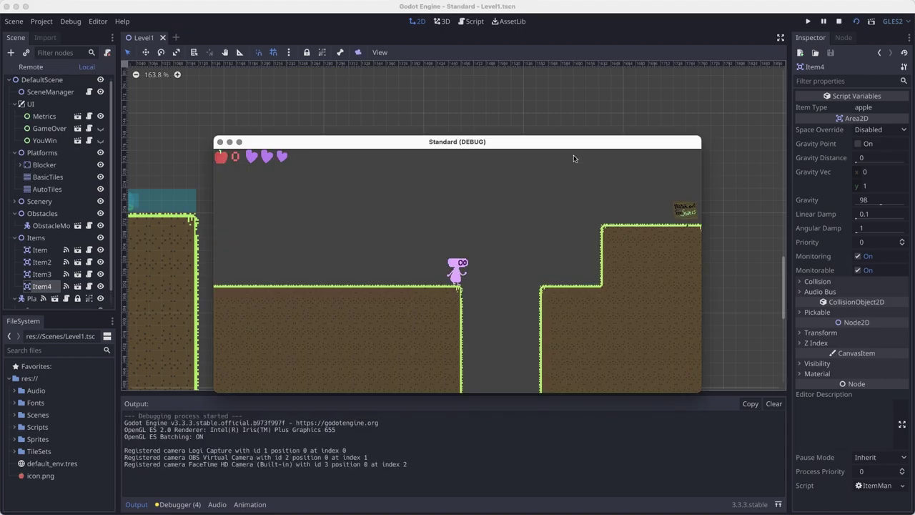
# Play-test falling into the first gap and starting over from the game-over screen, and close the game.
pyautogui.press('Right')
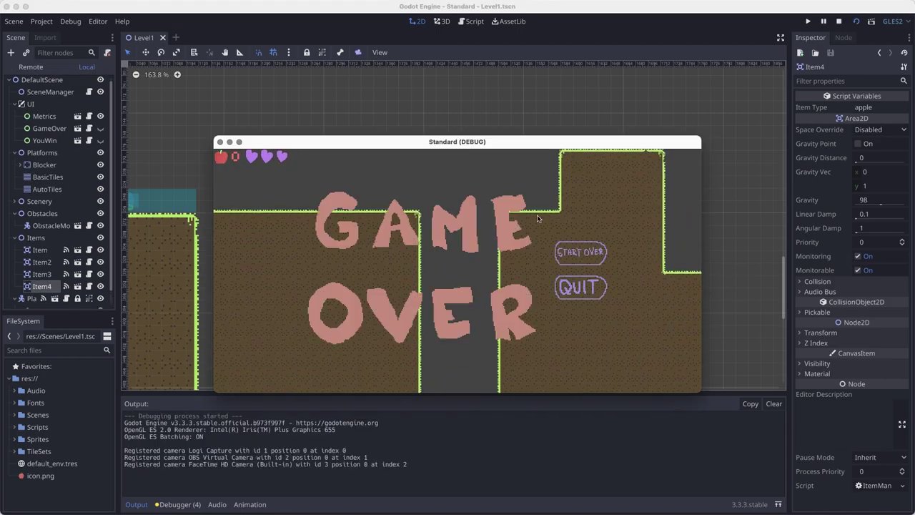
pyautogui.click(570, 252)
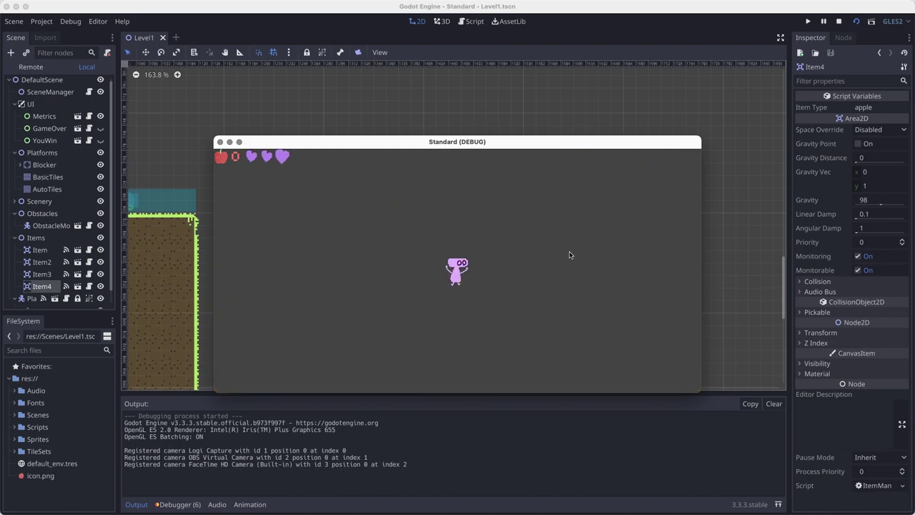
pyautogui.click(220, 141)
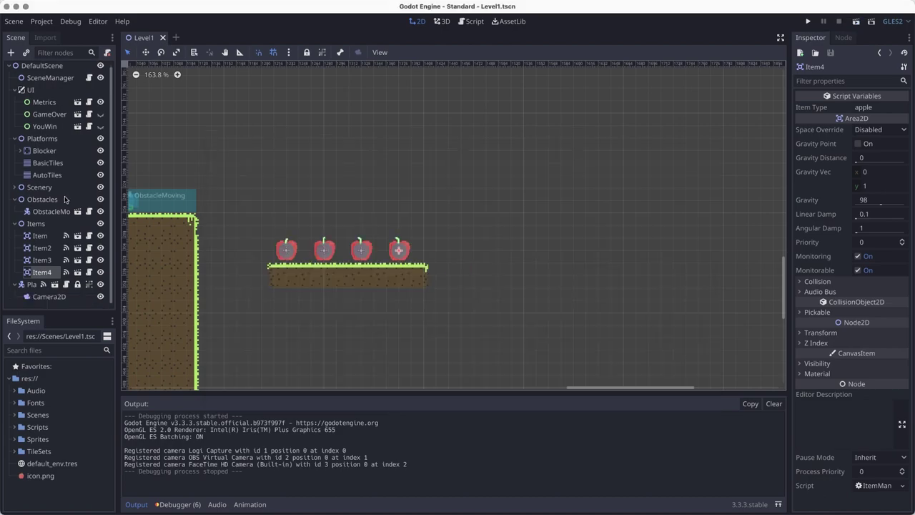
# Set the GameOver node's Load Level Path to Level1.tscn in the Scenes folder.
pyautogui.click(49, 114)
pyautogui.click(896, 107)
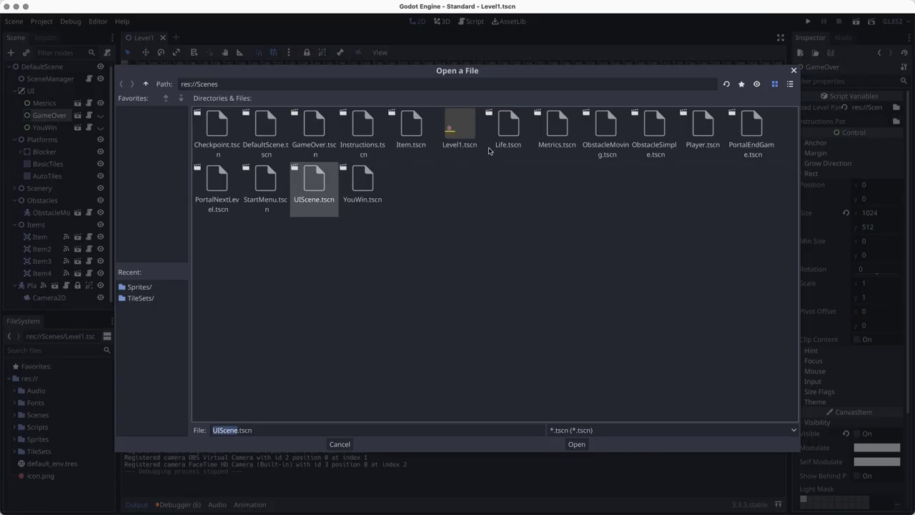
pyautogui.click(464, 143)
pyautogui.click(576, 444)
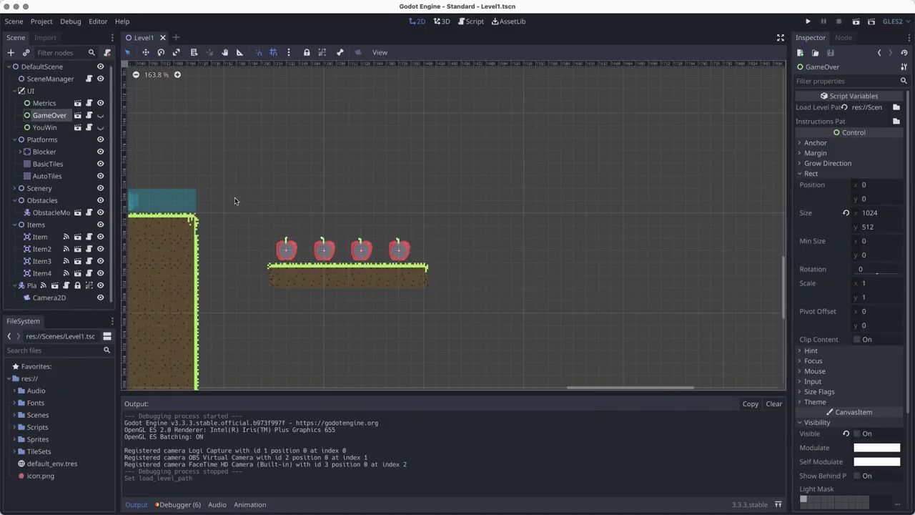
# Run the current scene and guide the player past the snake onto the floating platform to collect the four apples.
pyautogui.click(855, 22)
pyautogui.press('Right')
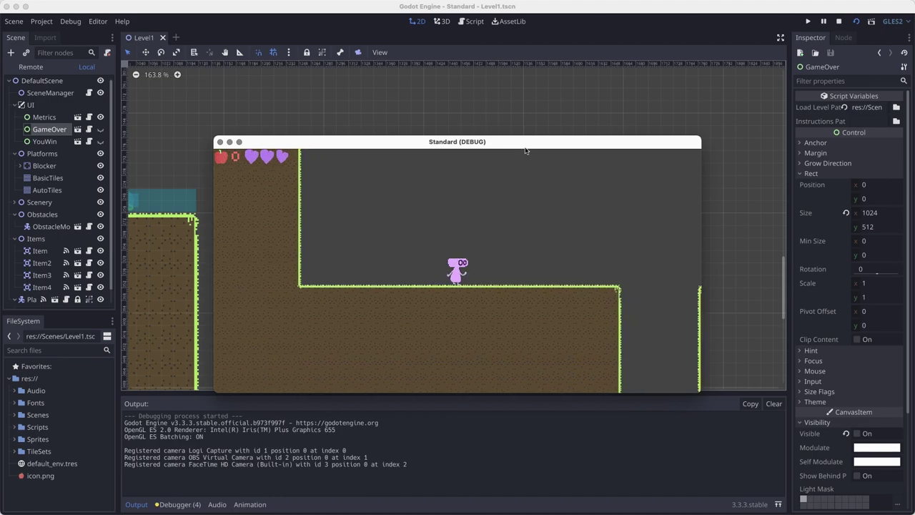
pyautogui.press('Right')
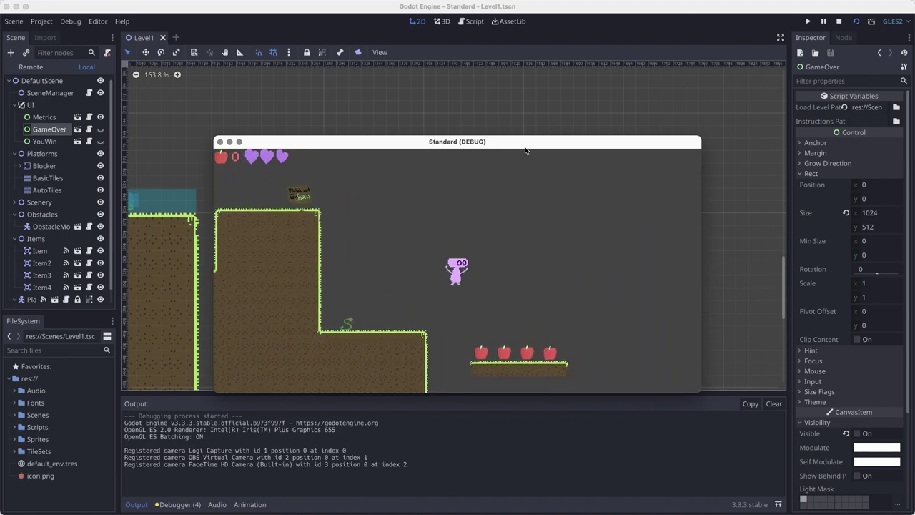
pyautogui.press('Right')
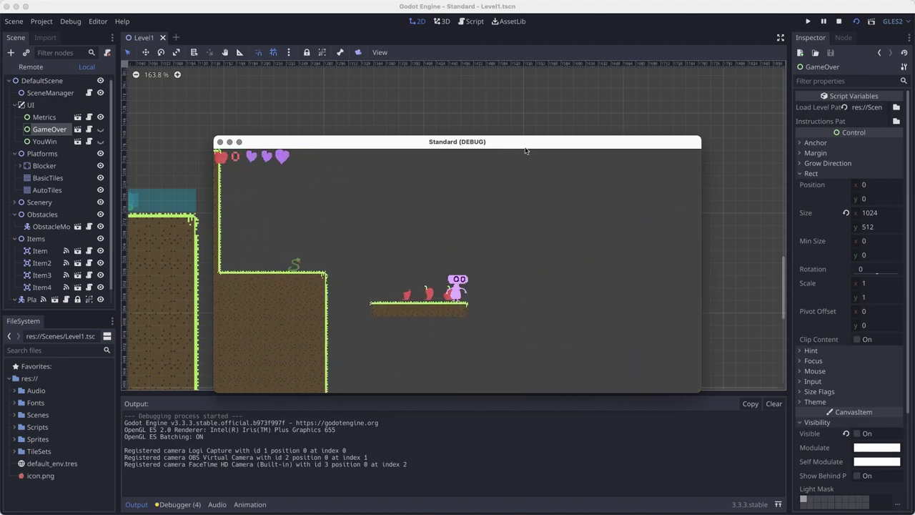
pyautogui.press('Left')
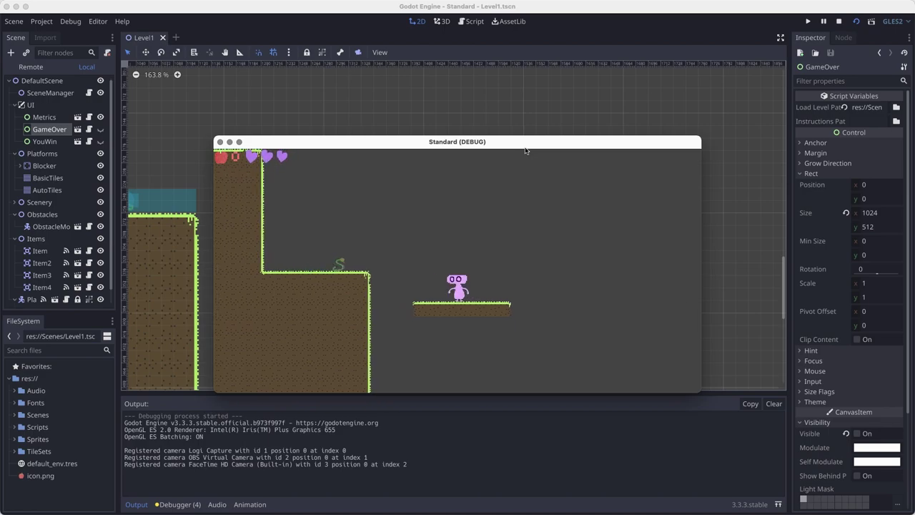
# Walk the player back and forth on the floating platform to check the apple counter, and close the game.
pyautogui.press('Right')
pyautogui.press('Right')
pyautogui.press('Left')
pyautogui.press('space')
pyautogui.press('Left')
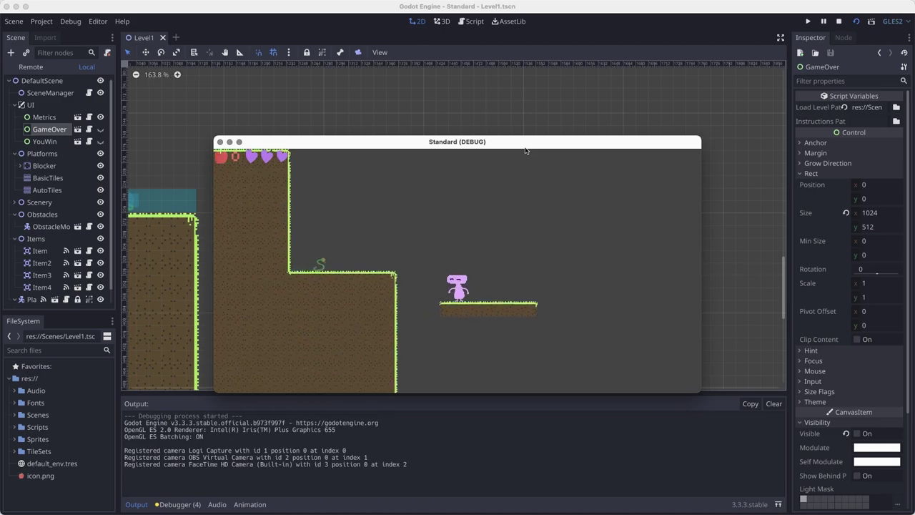
pyautogui.press('Right')
pyautogui.press('Right')
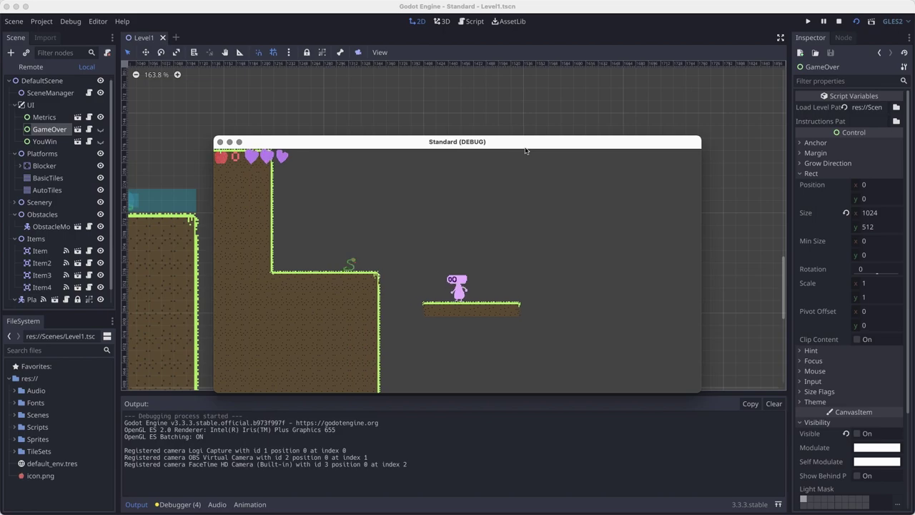
pyautogui.press('Left')
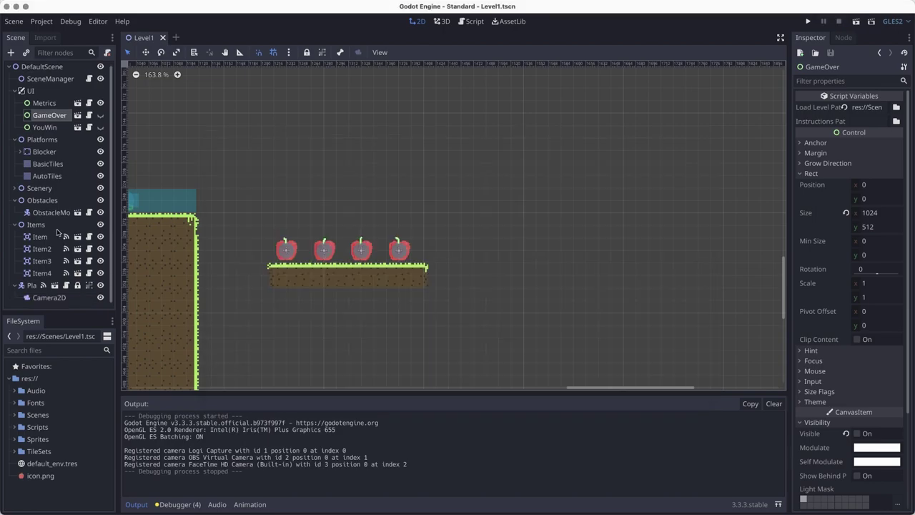
# Connect the first Item's item_collected signal to SceneManager with receiver method _on_item_collected, and save the scene.
pyautogui.click(45, 237)
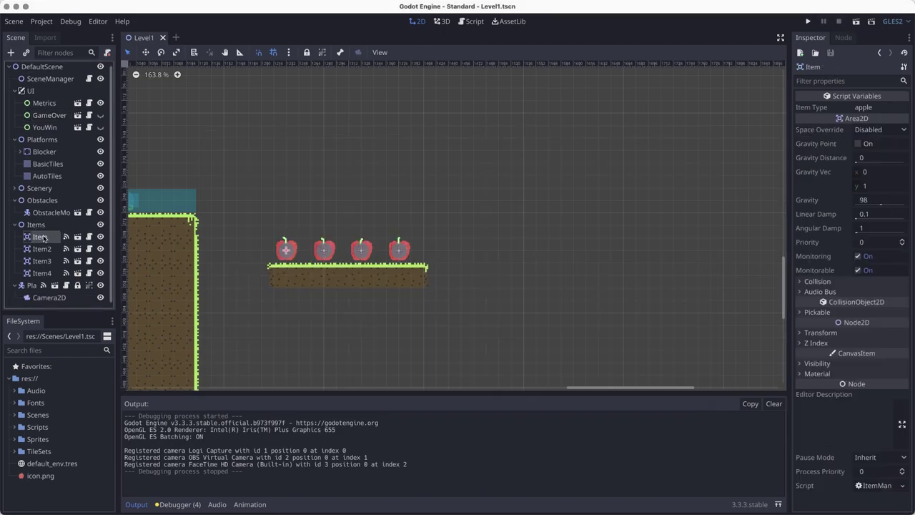
pyautogui.click(843, 38)
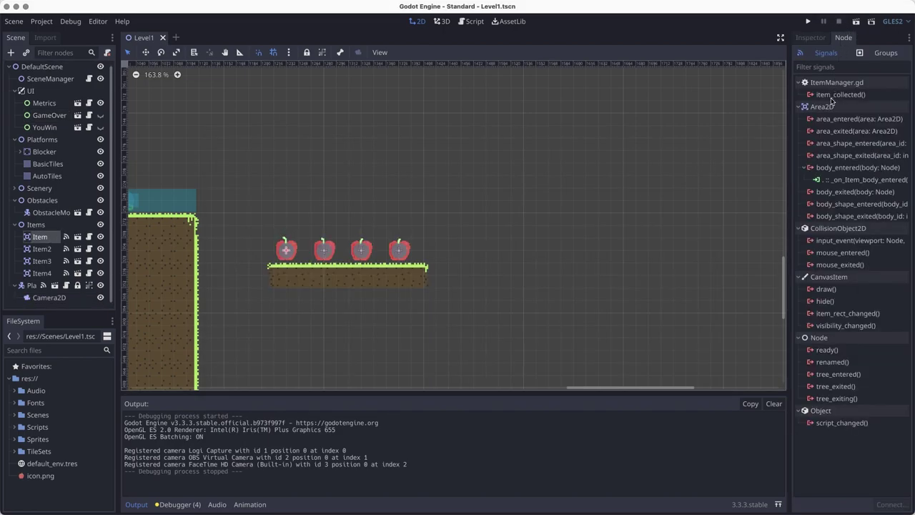
pyautogui.doubleClick(831, 96)
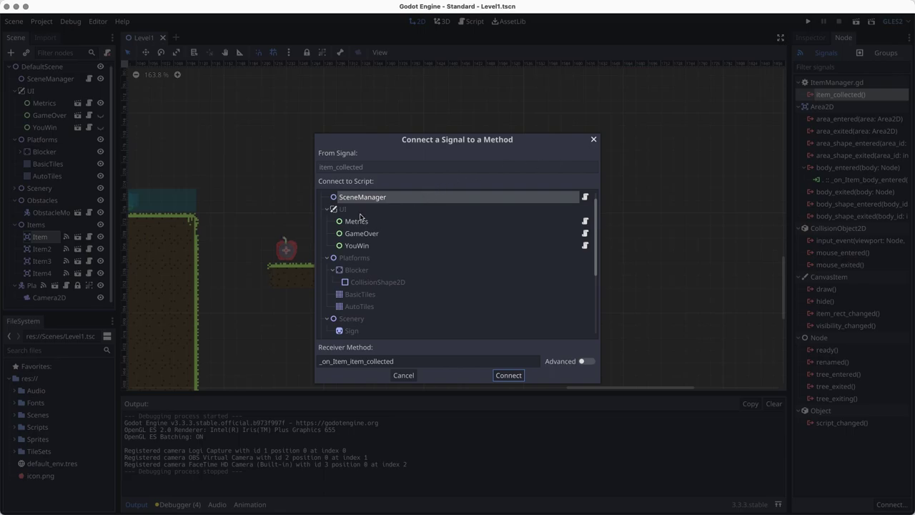
pyautogui.click(348, 361)
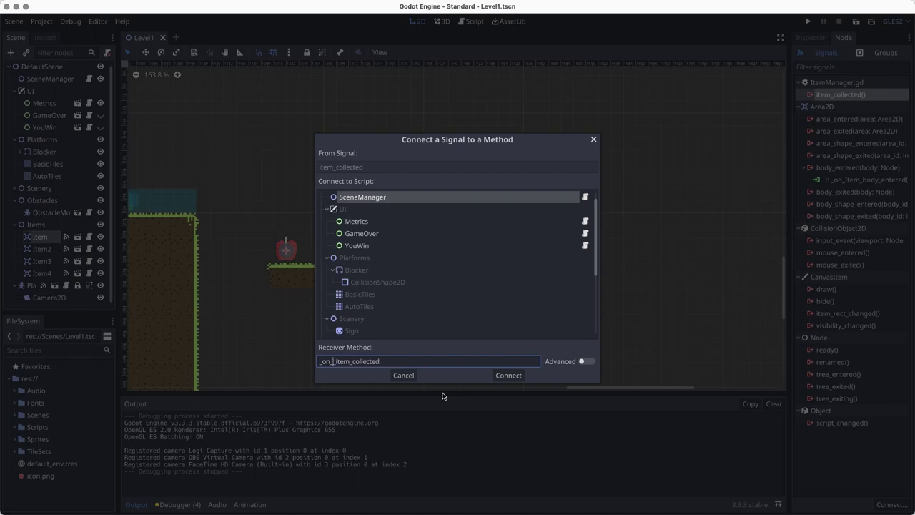
pyautogui.click(520, 377)
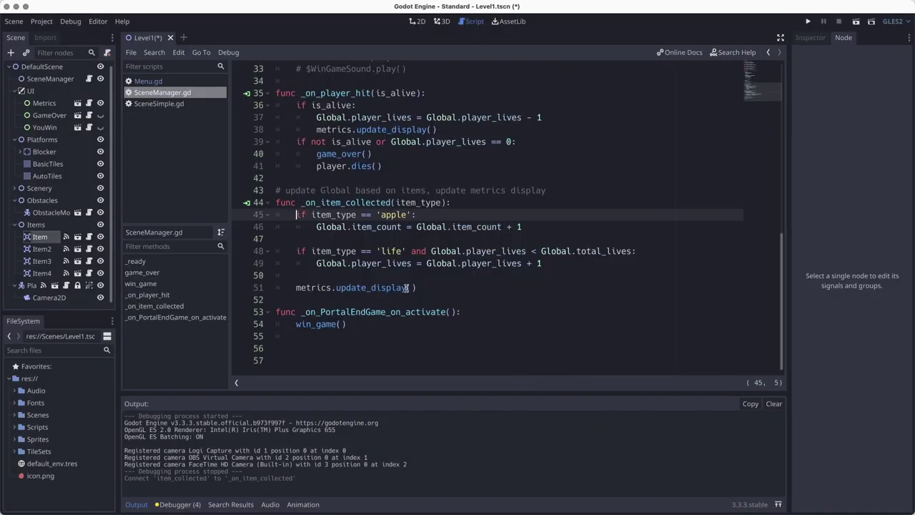
pyautogui.press('super+s')
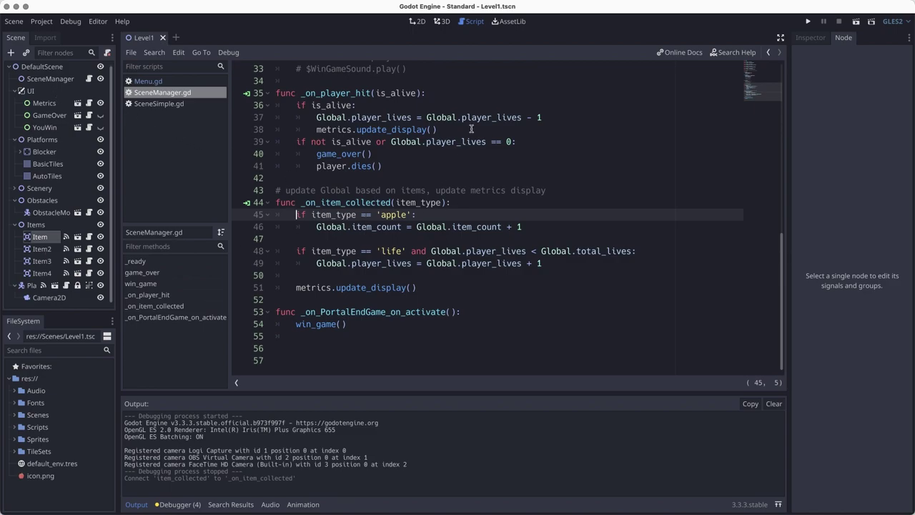
# Return to the 2D view and delete the Item2, Item3 and Item4 nodes from Items.
pyautogui.click(418, 21)
pyautogui.click(39, 272)
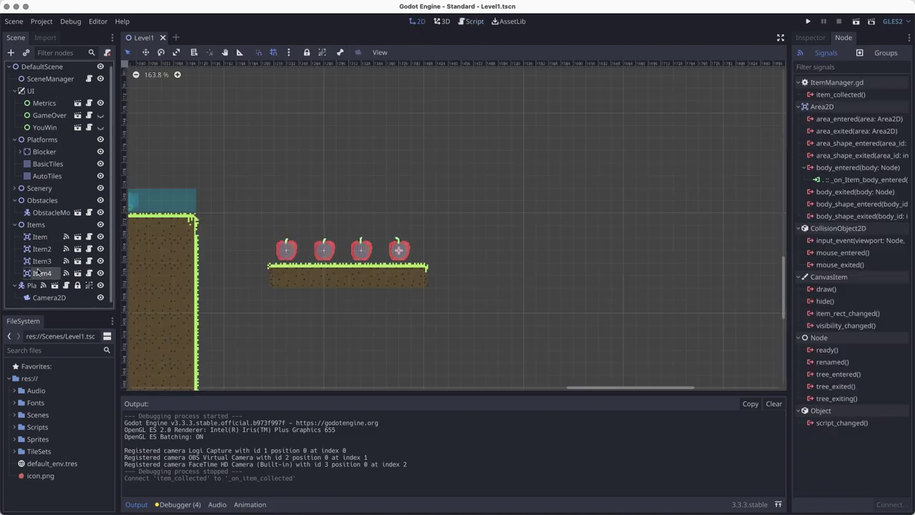
pyautogui.keyDown('shift'); pyautogui.click(41, 248); pyautogui.keyUp('shift')
pyautogui.rightClick(43, 251)
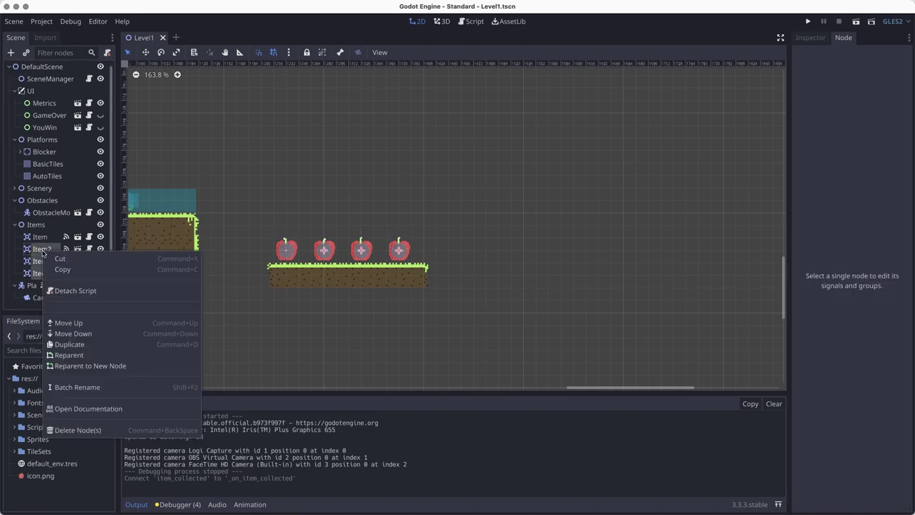
pyautogui.click(68, 429)
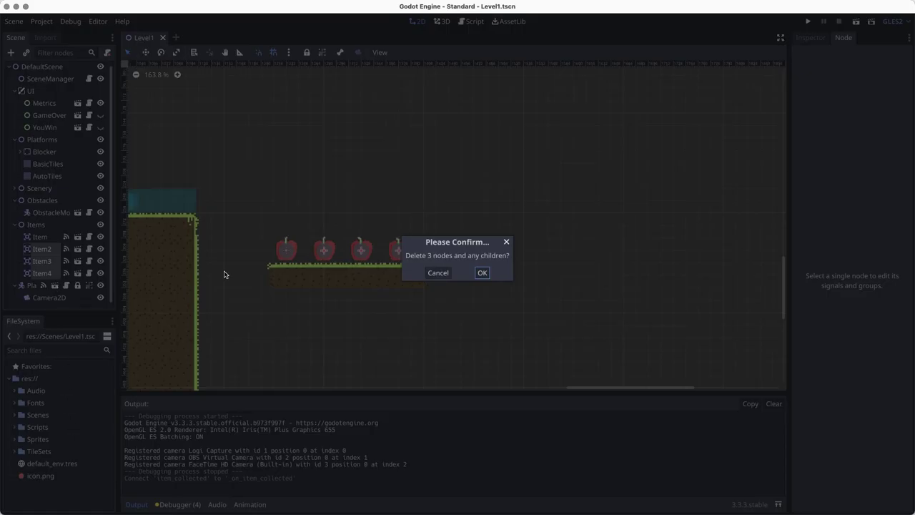
pyautogui.click(482, 273)
# Duplicate the connected Item three times, space the apples evenly along the floating platform, and save the scene.
pyautogui.click(44, 238)
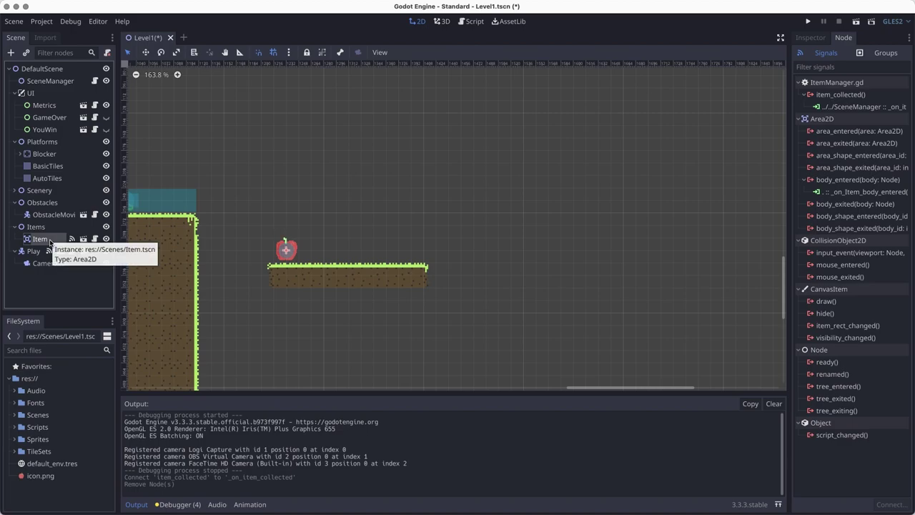
pyautogui.press('super+d')
pyautogui.moveTo(286, 250); pyautogui.dragTo(399, 249)
pyautogui.press('super+d')
pyautogui.press('super+d')
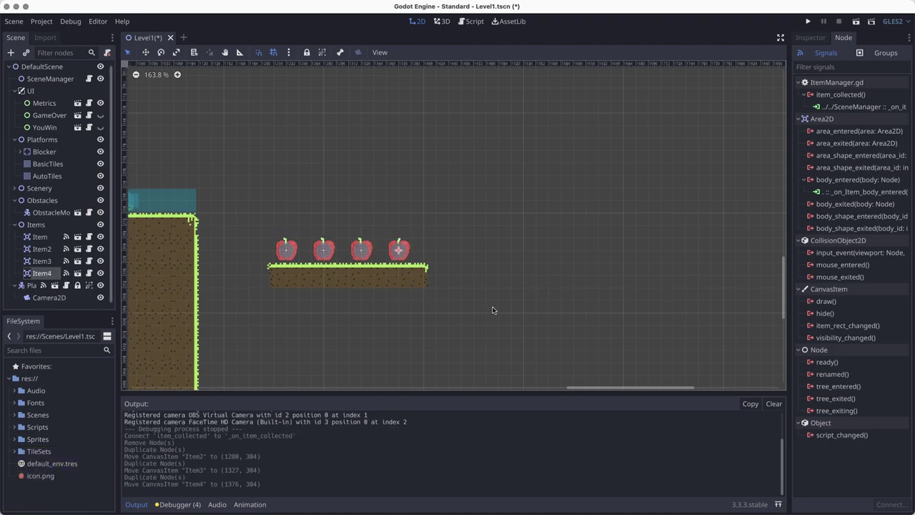
pyautogui.press('super+s')
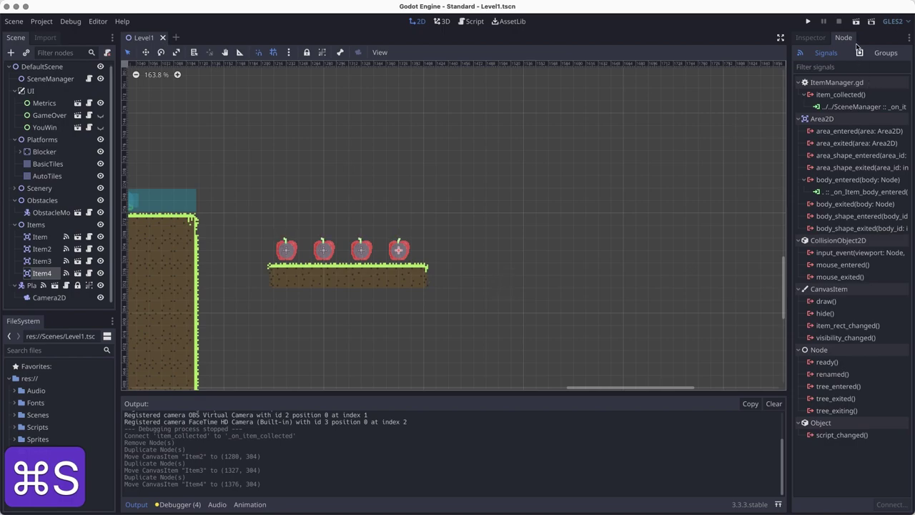
# Run the current scene and guide the player past the snake onto the floating platform to collect the apples.
pyautogui.click(855, 21)
pyautogui.press('space')
pyautogui.press('Right')
pyautogui.press('space')
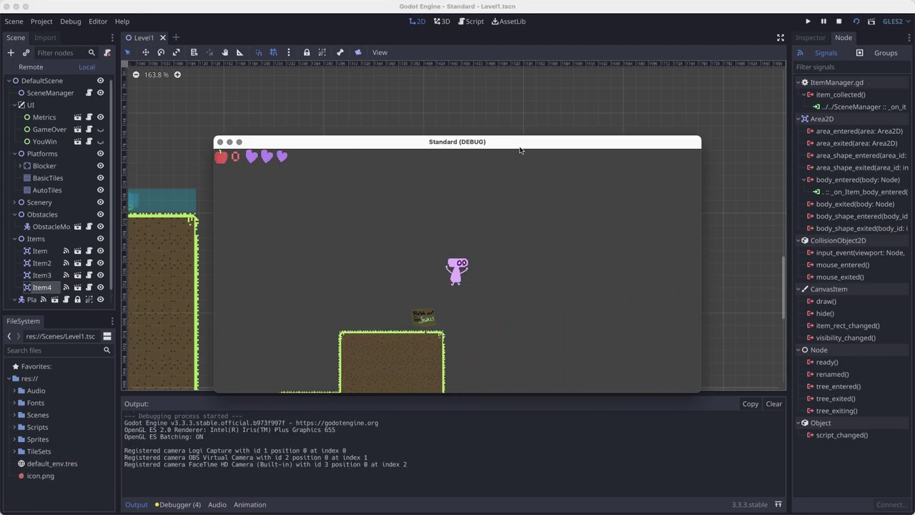
pyautogui.press('space')
pyautogui.press('Right')
pyautogui.press('Right')
pyautogui.press('Left')
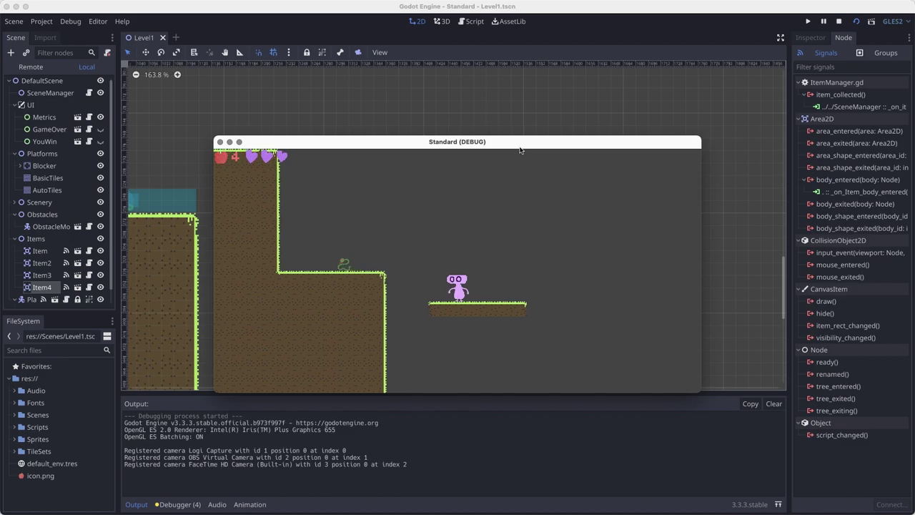
# Play-test walking back past the snake and falling into the first gap, and quit from the game-over screen.
pyautogui.press('Left')
pyautogui.press('space')
pyautogui.press('Right')
pyautogui.press('Left')
pyautogui.press('space')
pyautogui.press('space')
pyautogui.press('Left')
pyautogui.press('Left')
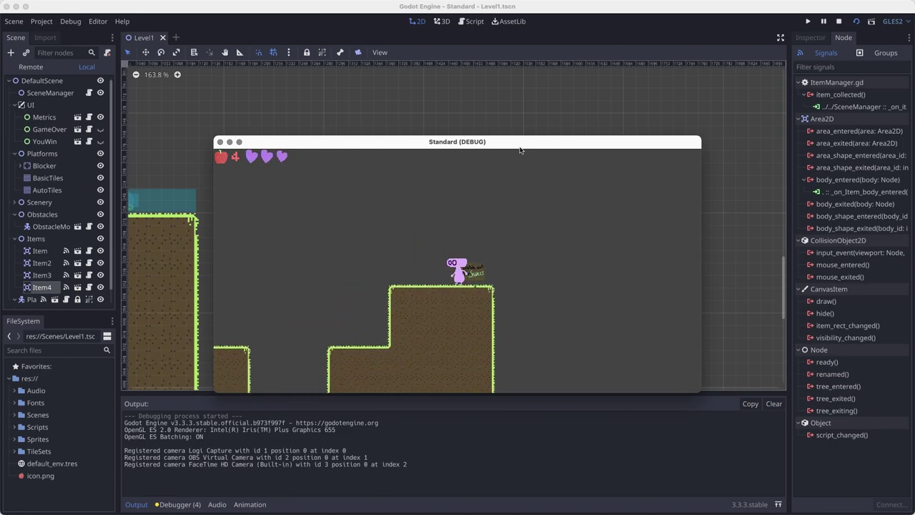
pyautogui.press('Left')
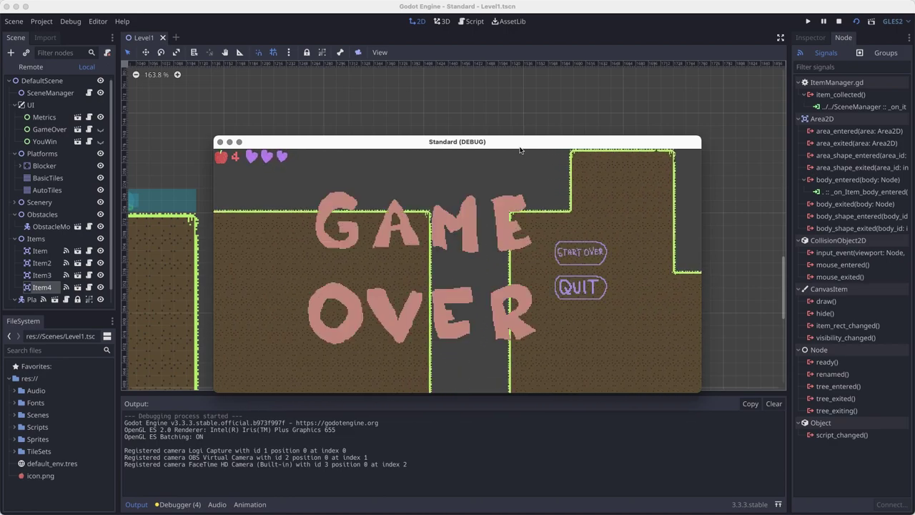
pyautogui.click(580, 287)
# Paint two short floating platforms on AutoTiles beyond the apple platform, one slightly higher and one lower, and save the scene.
pyautogui.moveTo(387, 223); pyautogui.dragTo(541, 213, button='middle')
pyautogui.scroll(-11, 449, 219)
pyautogui.scroll(2, 433, 201)
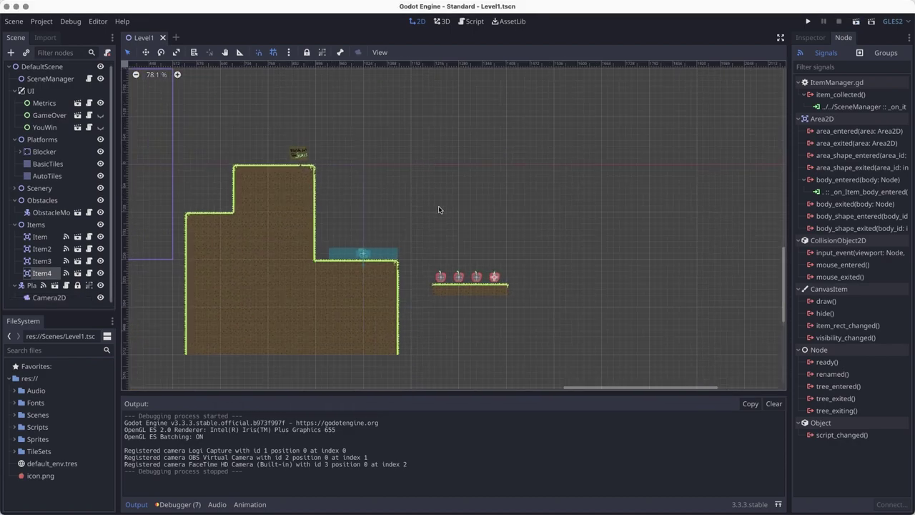
pyautogui.moveTo(449, 195); pyautogui.dragTo(421, 206, button='middle')
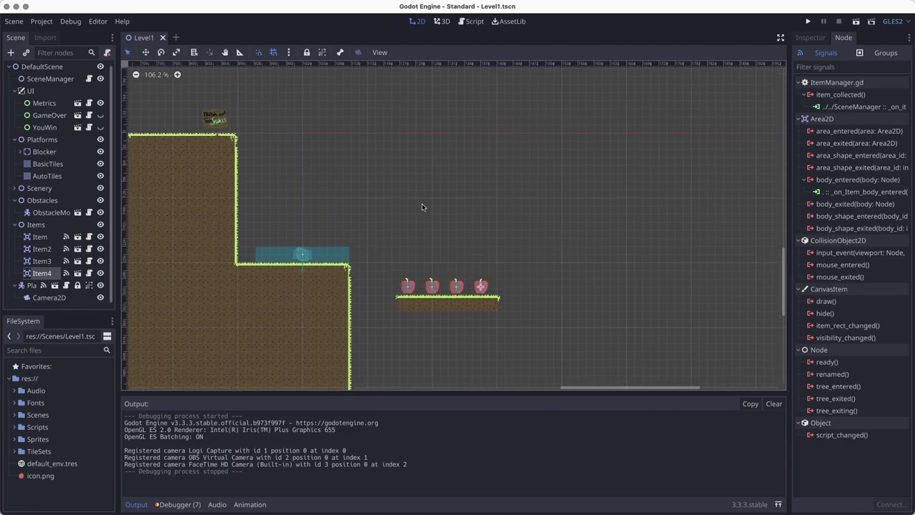
pyautogui.moveTo(443, 225); pyautogui.dragTo(372, 184, button='middle')
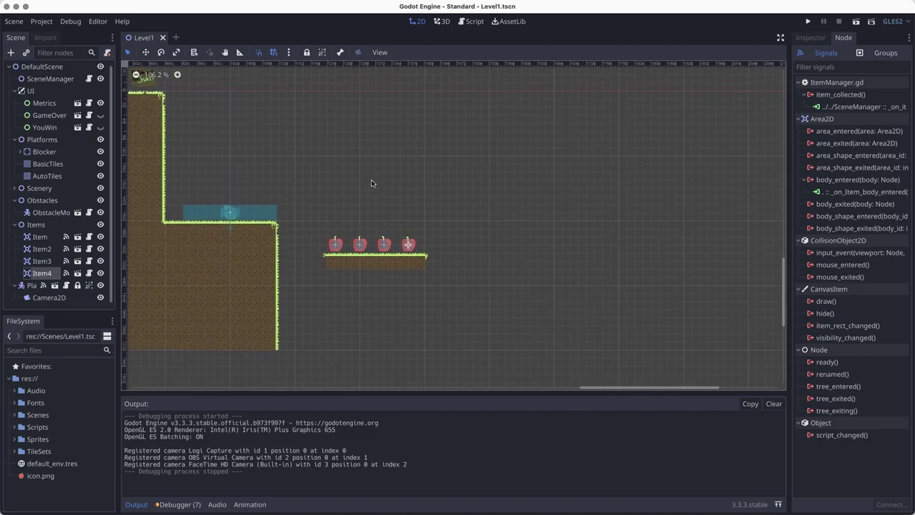
pyautogui.click(48, 175)
pyautogui.moveTo(443, 215); pyautogui.dragTo(554, 211)
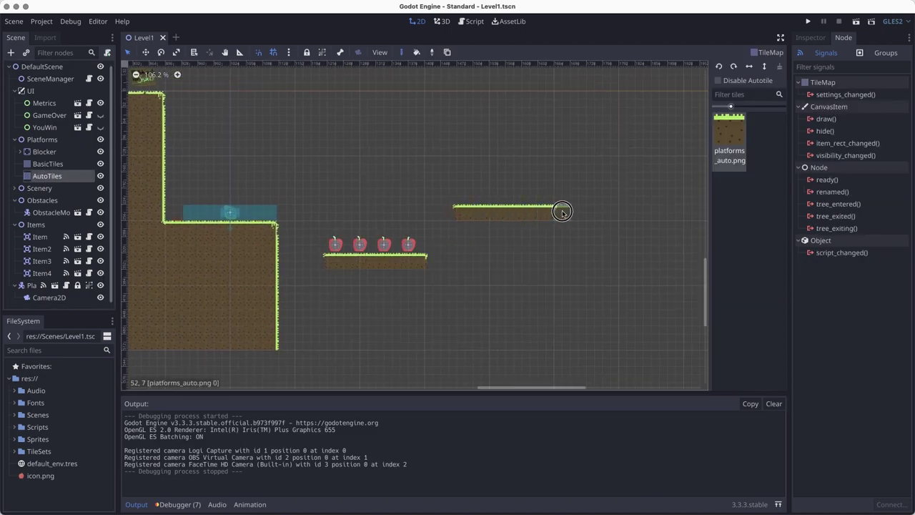
pyautogui.press('super+z')
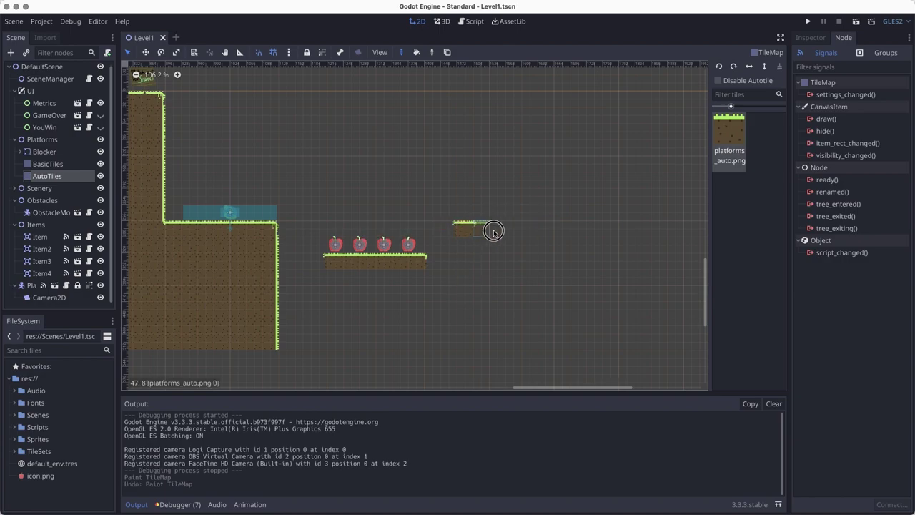
pyautogui.moveTo(489, 231); pyautogui.dragTo(504, 231)
pyautogui.moveTo(466, 295)
pyautogui.mouseDown()
pyautogui.moveTo(517, 291)
pyautogui.moveTo(451, 294)
pyautogui.moveTo(526, 293)
pyautogui.mouseUp()
pyautogui.moveTo(500, 230); pyautogui.dragTo(532, 229)
pyautogui.press('super+s')
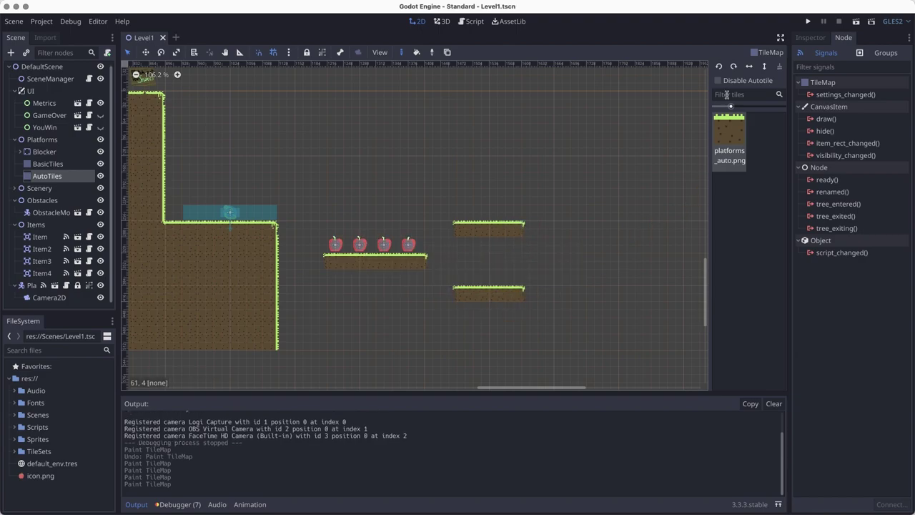
# Unlock the Player, move it to (1248, 192) above the apple platform, lock it again, and save the scene.
pyautogui.moveTo(385, 206); pyautogui.dragTo(537, 255, button='middle')
pyautogui.scroll(-11, 451, 253)
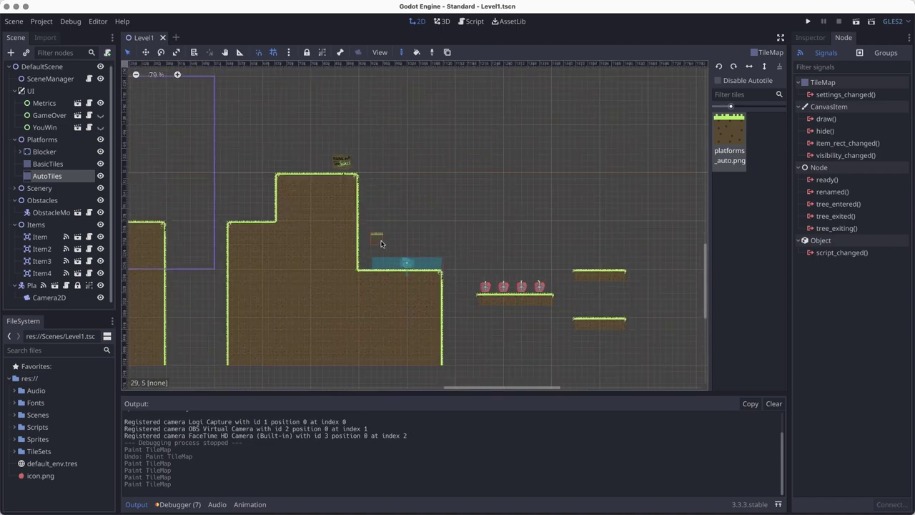
pyautogui.hscroll(-5, 227, 205)
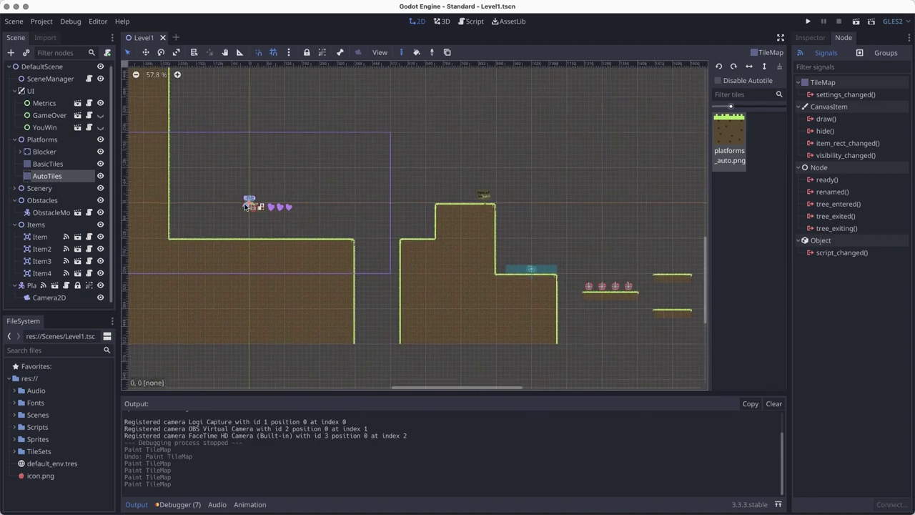
pyautogui.click(34, 285)
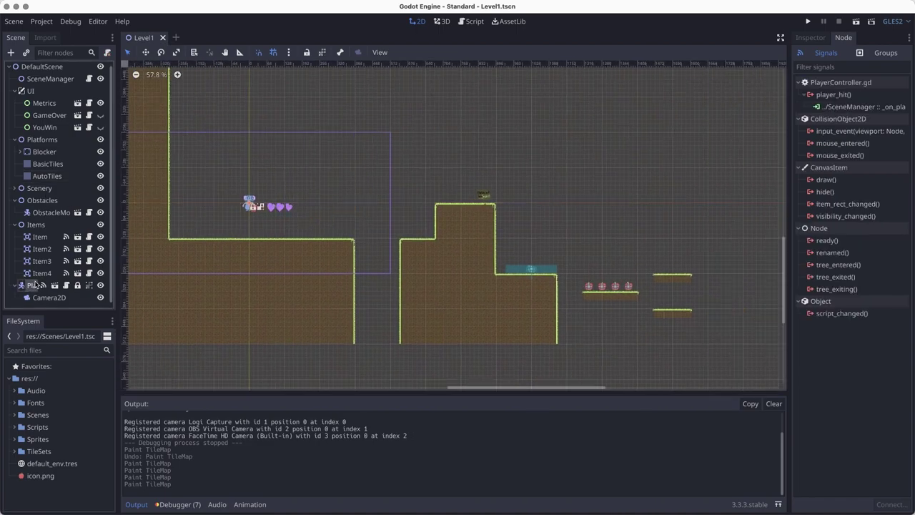
pyautogui.click(308, 54)
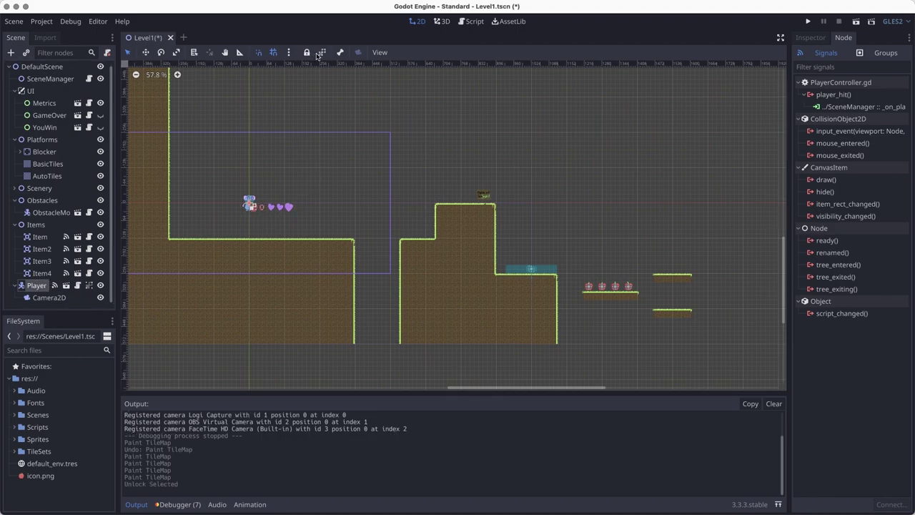
pyautogui.moveTo(251, 207); pyautogui.dragTo(594, 258)
pyautogui.hscroll(3, 506, 193)
pyautogui.scroll(8, 505, 193)
pyautogui.hotkey('ctrl', 's')
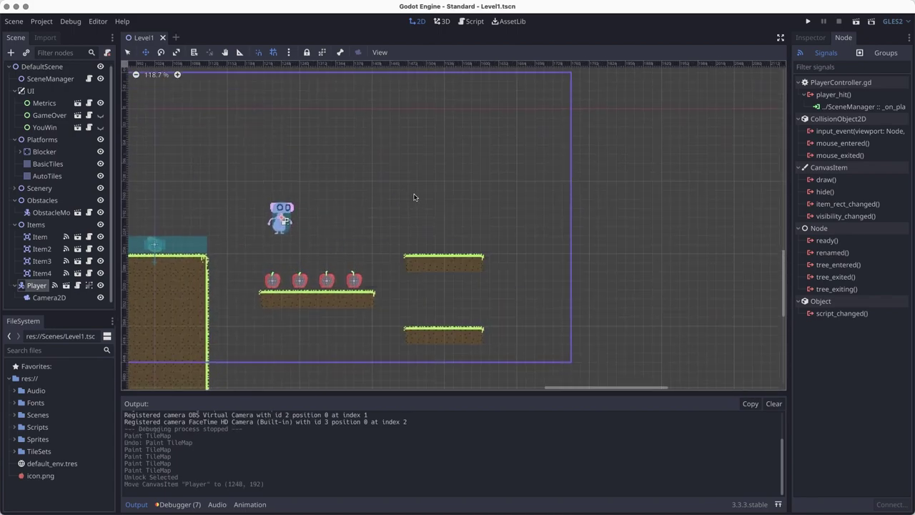
pyautogui.click(308, 53)
pyautogui.hotkey('ctrl', 's')
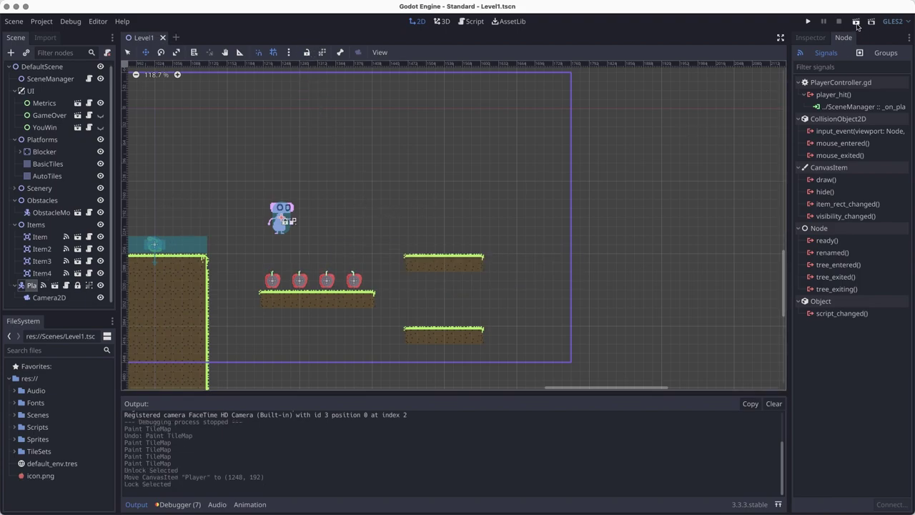
# Run the current scene to play-test collecting the apples and jumping between the new platforms, and close the game.
pyautogui.click(856, 23)
pyautogui.press('Right')
pyautogui.press('space')
pyautogui.press('Left')
pyautogui.press('space')
pyautogui.press('Right')
pyautogui.press('space')
pyautogui.press('Left')
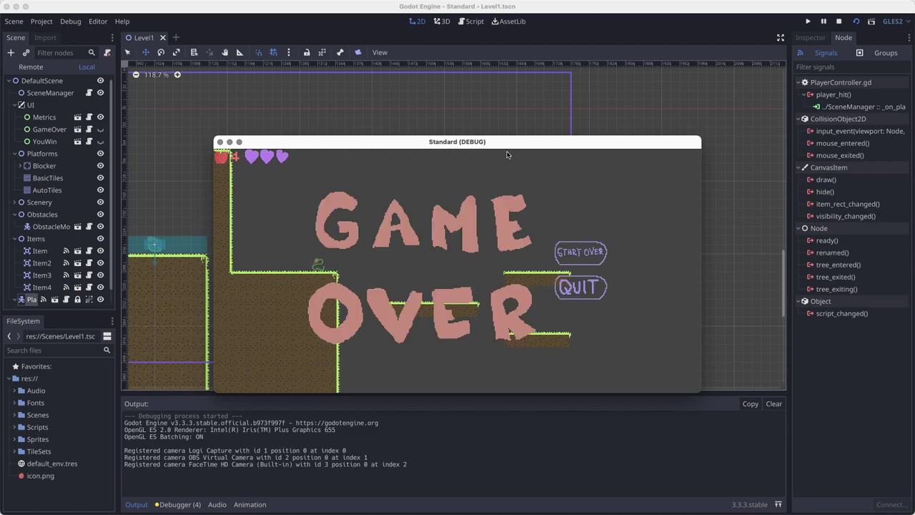
pyautogui.click(220, 141)
# Erase the upper new platform on AutoTiles and repaint it one tile row higher and longer.
pyautogui.click(48, 176)
pyautogui.moveTo(409, 262); pyautogui.dragTo(493, 262, button='right')
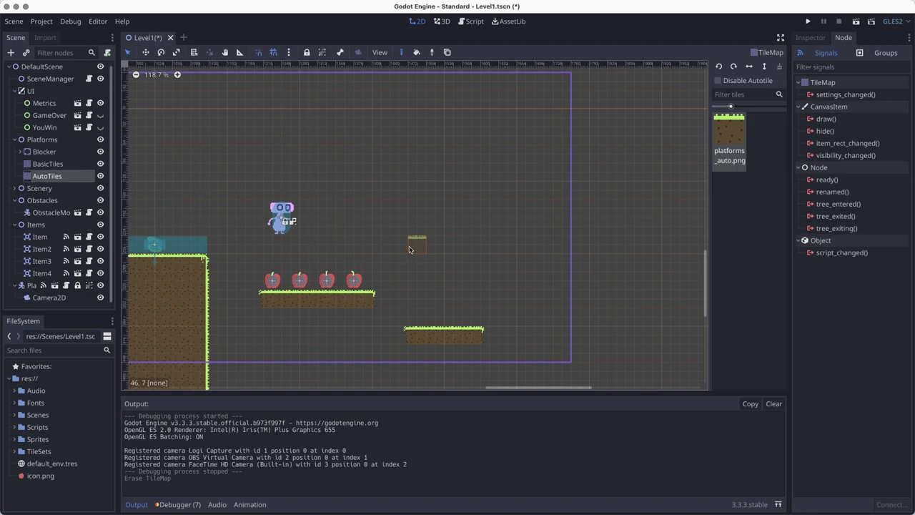
pyautogui.moveTo(402, 250)
pyautogui.mouseDown()
pyautogui.moveTo(503, 247)
pyautogui.moveTo(547, 263)
pyautogui.mouseUp()
# Extend the lower and upper new platforms outward until both end at the same column, and save the scene.
pyautogui.moveTo(480, 337); pyautogui.dragTo(527, 336)
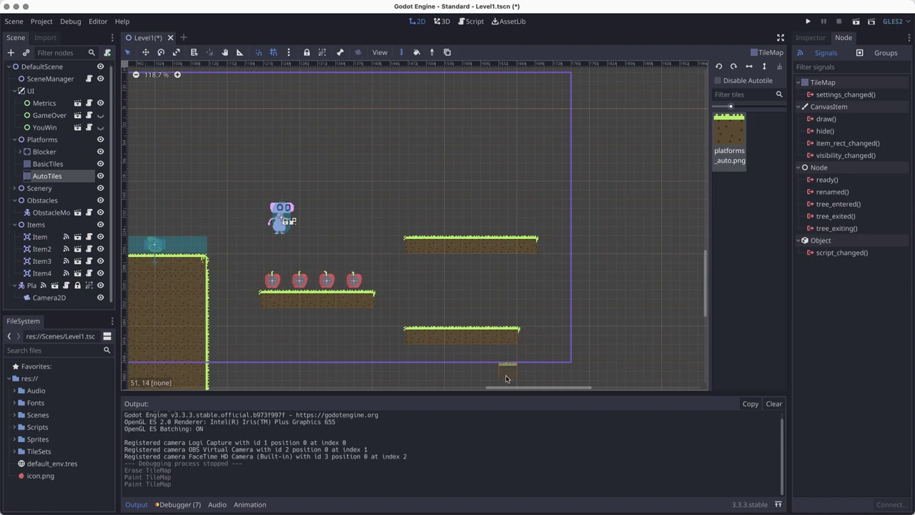
pyautogui.click(527, 335)
pyautogui.moveTo(439, 359)
pyautogui.mouseDown(button='middle')
pyautogui.moveTo(358, 321)
pyautogui.moveTo(353, 329)
pyautogui.mouseUp(button='middle')
pyautogui.moveTo(462, 302); pyautogui.dragTo(506, 300)
pyautogui.click(506, 300)
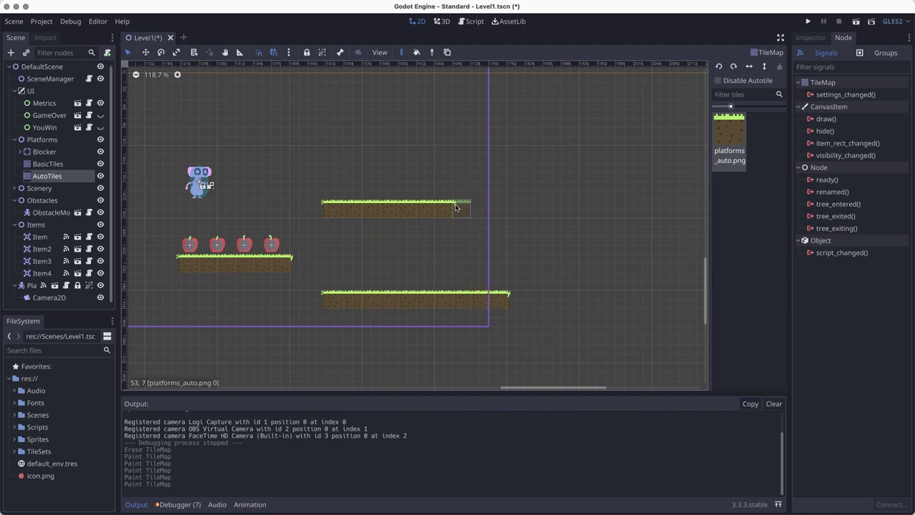
pyautogui.click(501, 207)
pyautogui.moveTo(433, 283); pyautogui.dragTo(349, 302, button='middle')
pyautogui.press('super+s')
# Duplicate the moving snake obstacle twice, place the copies over the upper new platform at (1504, 208) and (1728, 208), and save.
pyautogui.moveTo(289, 287)
pyautogui.mouseDown(button='middle')
pyautogui.moveTo(355, 292)
pyautogui.moveTo(353, 276)
pyautogui.mouseUp(button='middle')
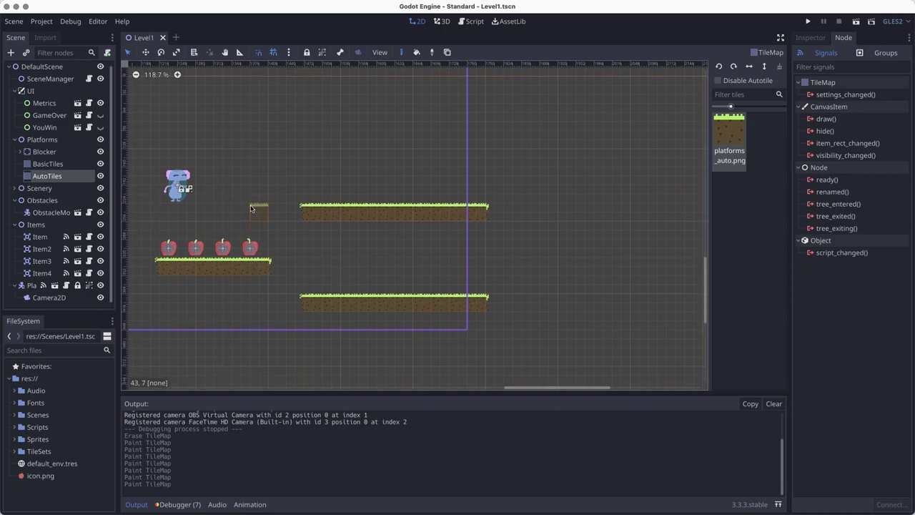
pyautogui.scroll(-1, 36, 274)
pyautogui.click(52, 212)
pyautogui.hscroll(-5, 439, 265)
pyautogui.scroll(1, 438, 265)
pyautogui.scroll(-1, 276, 246)
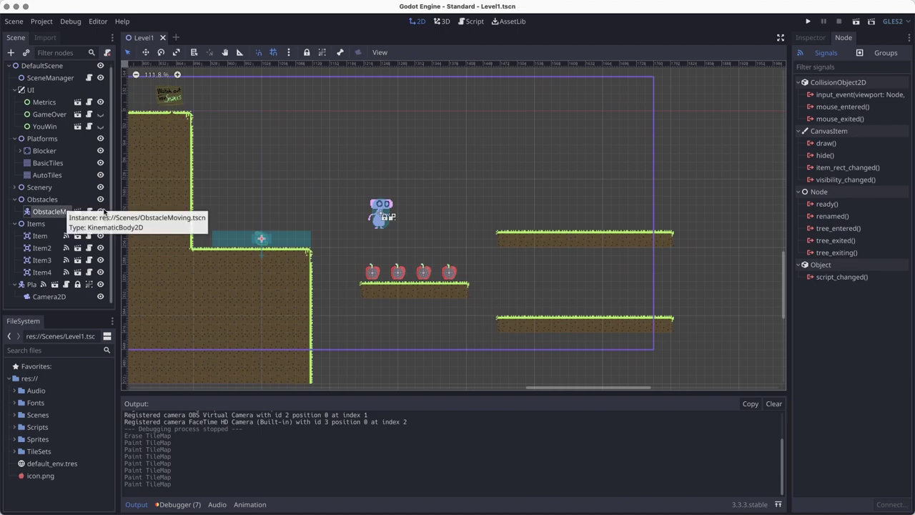
pyautogui.press('super+d')
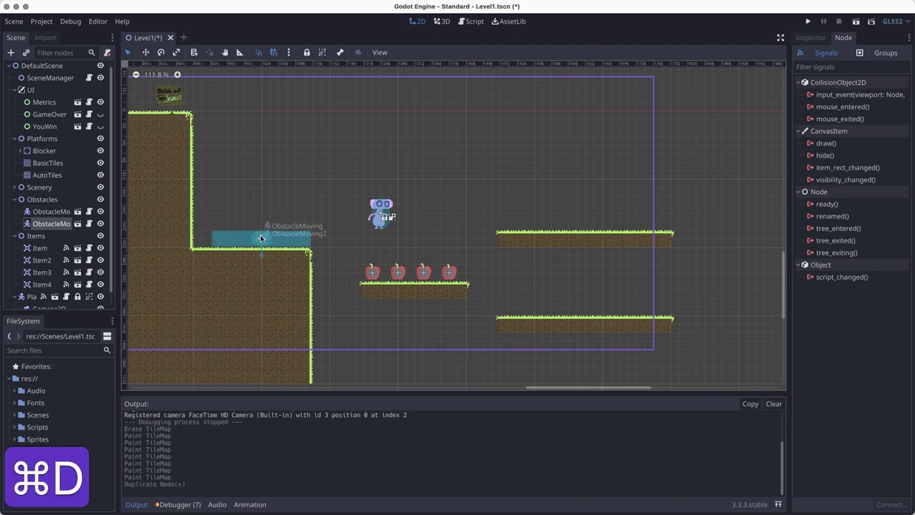
pyautogui.moveTo(284, 236); pyautogui.dragTo(521, 220)
pyautogui.moveTo(539, 245); pyautogui.dragTo(436, 253, button='middle')
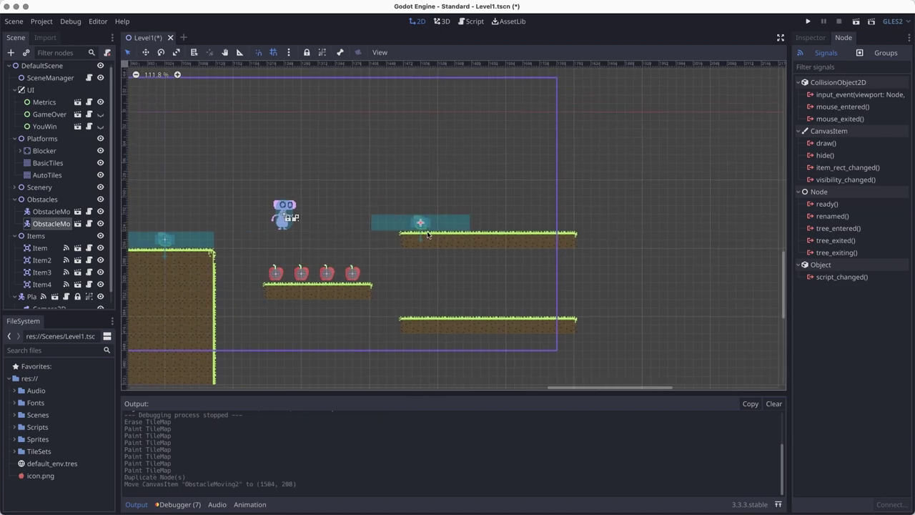
pyautogui.press('super+d')
pyautogui.moveTo(421, 225); pyautogui.dragTo(534, 221)
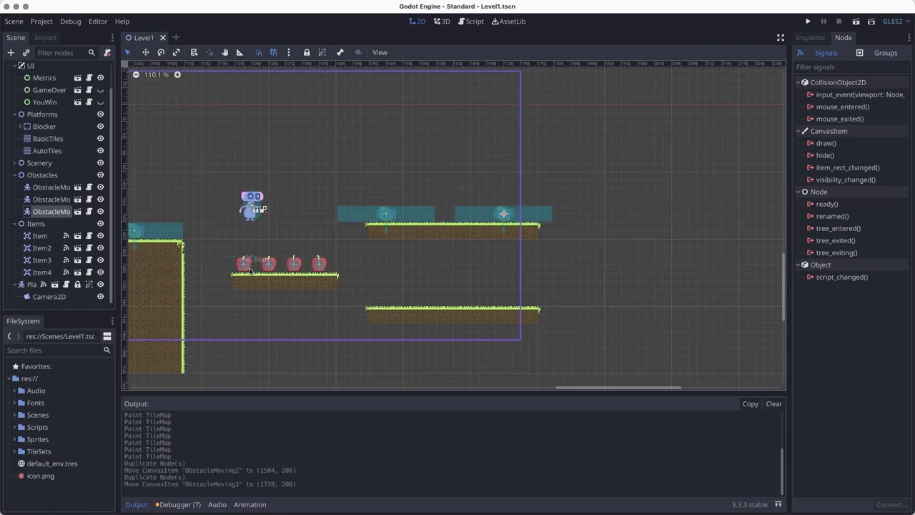
# Duplicate the four apples together, place the copies on the lower new platform, and save the scene.
pyautogui.moveTo(341, 252); pyautogui.dragTo(411, 297)
pyautogui.press('super+d')
pyautogui.moveTo(407, 364); pyautogui.dragTo(298, 339, button='middle')
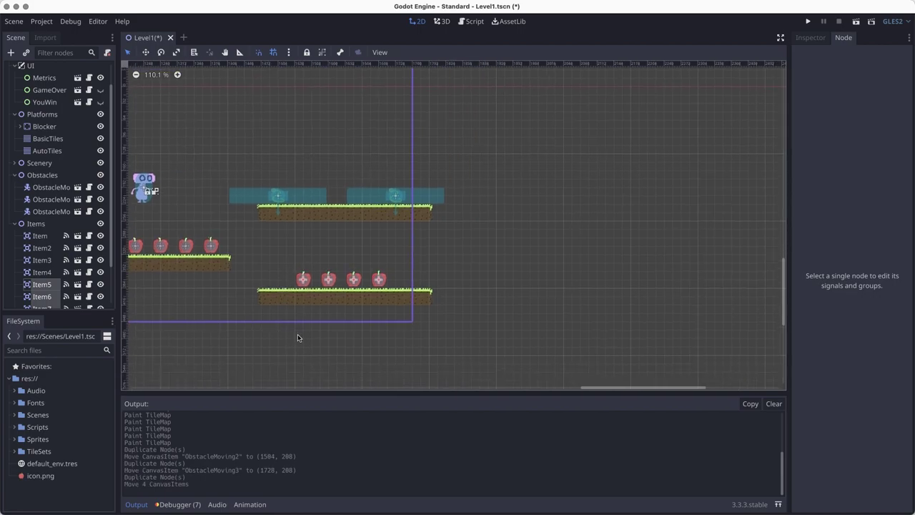
pyautogui.press('super+s')
# Collapse the Obstacles and Items branches in the scene tree and rename the Obstacles node to Snakes.
pyautogui.scroll(-3, 41, 235)
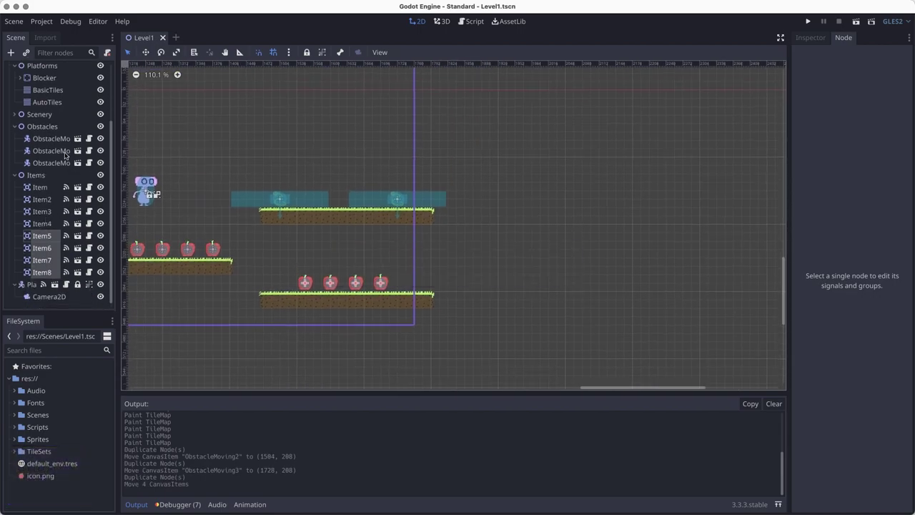
pyautogui.rightClick(53, 130)
pyautogui.click(25, 129)
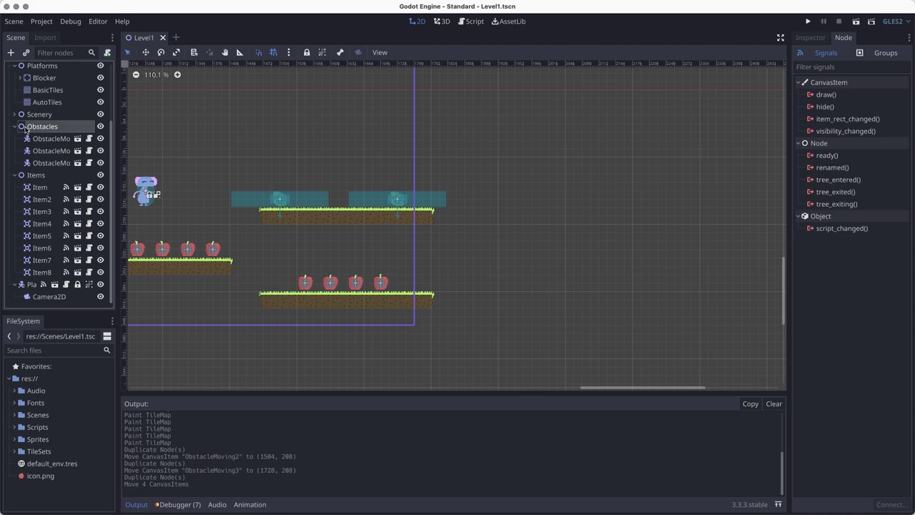
pyautogui.click(15, 127)
pyautogui.click(13, 175)
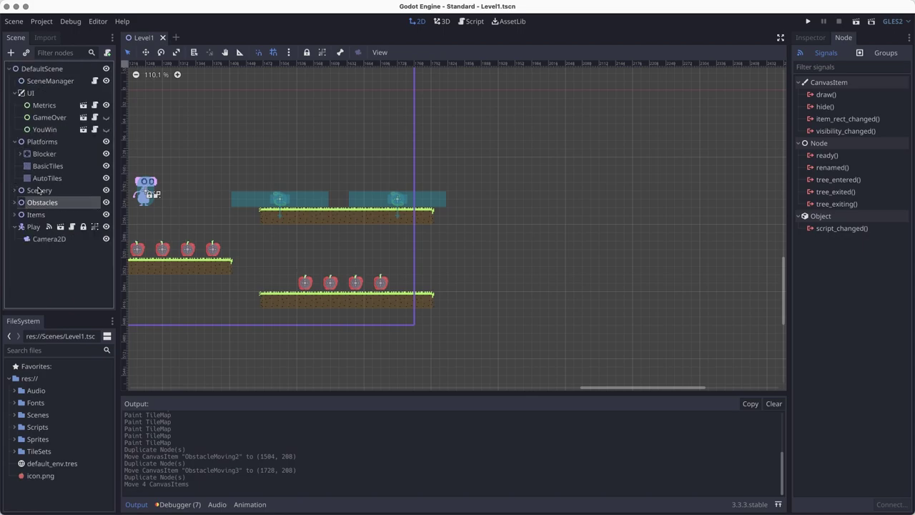
pyautogui.doubleClick(37, 202)
pyautogui.write('Snake')
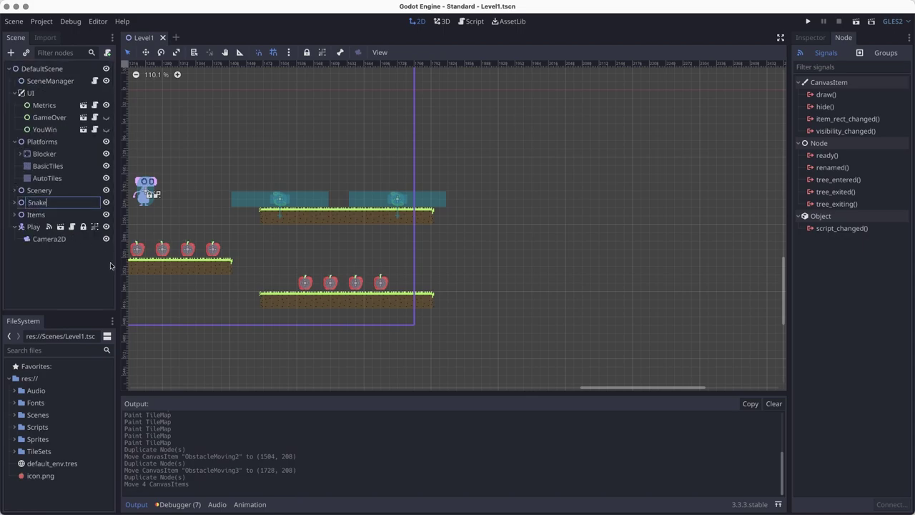
pyautogui.write('s')
pyautogui.press('Return')
# Rename the Items node to Apples and save the scene.
pyautogui.doubleClick(35, 215)
pyautogui.write('Apples')
pyautogui.press('Return')
pyautogui.press('super+s')
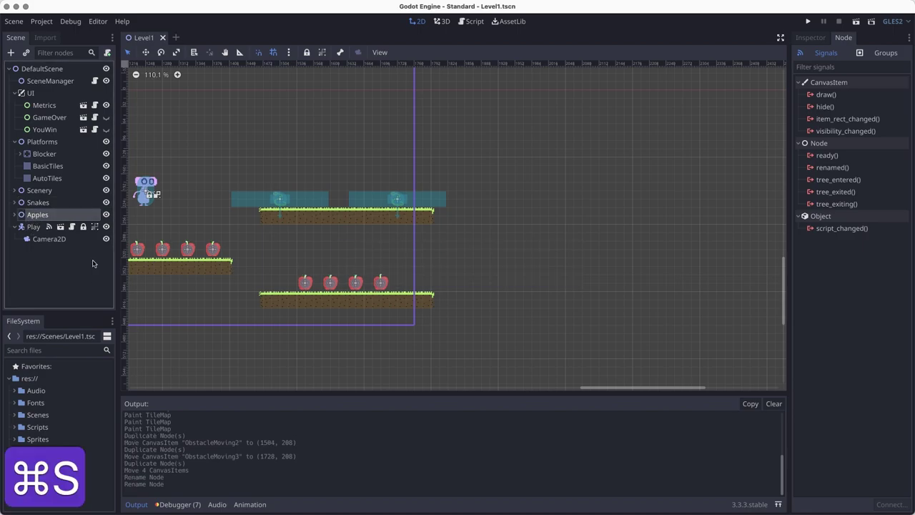
# Add a Node2D child named Vines to DefaultScene and reorder it between Snakes and Apples.
pyautogui.click(39, 72)
pyautogui.rightClick(40, 72)
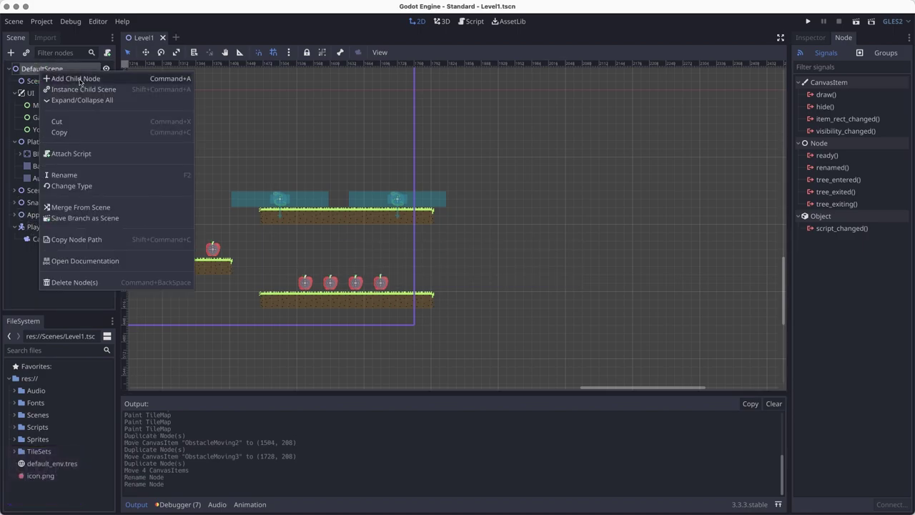
pyautogui.click(79, 80)
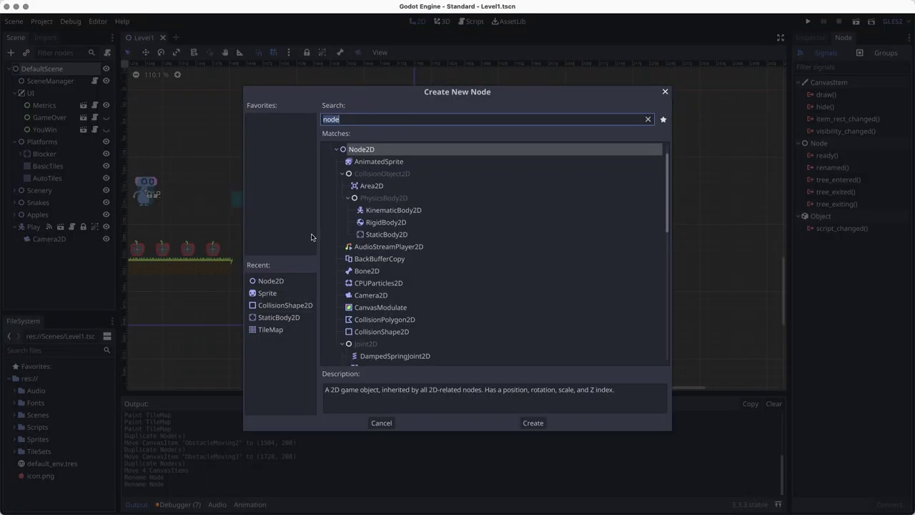
pyautogui.click(530, 426)
pyautogui.doubleClick(43, 254)
pyautogui.press('BackSpace')
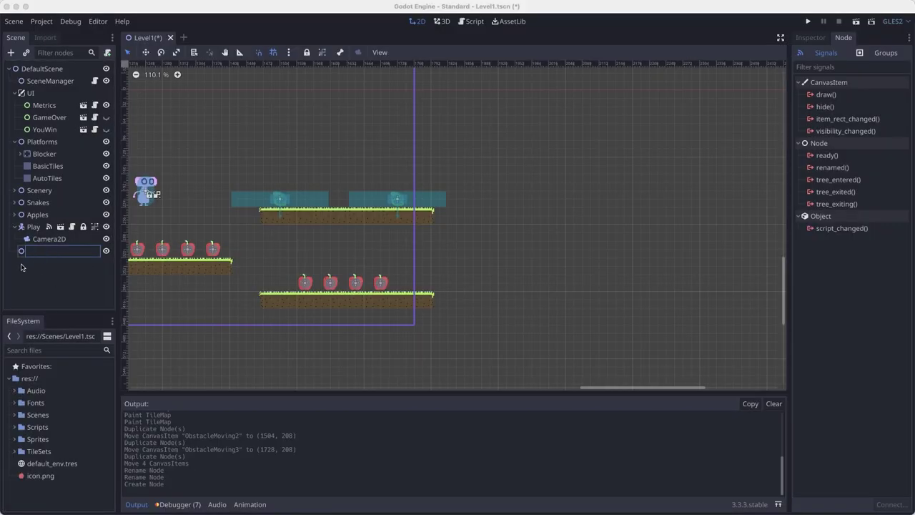
pyautogui.write('Vines')
pyautogui.press('Return')
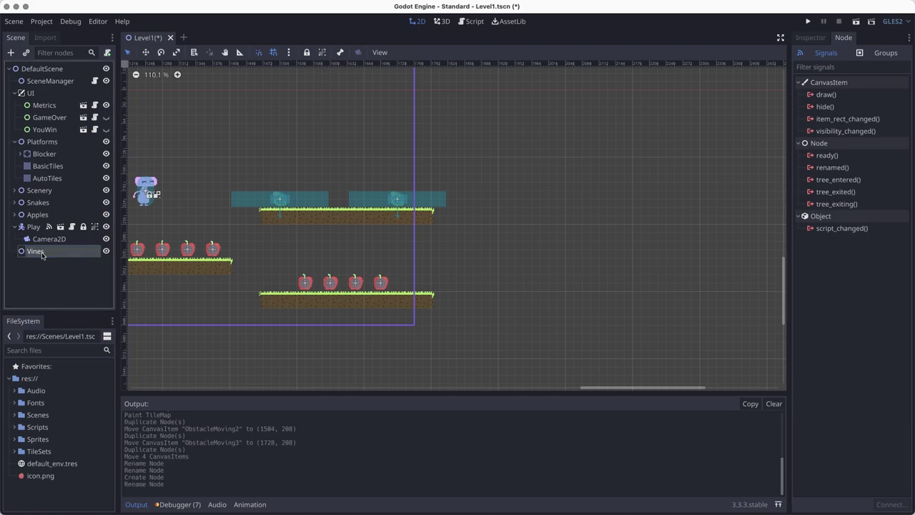
pyautogui.moveTo(38, 253); pyautogui.dragTo(36, 216)
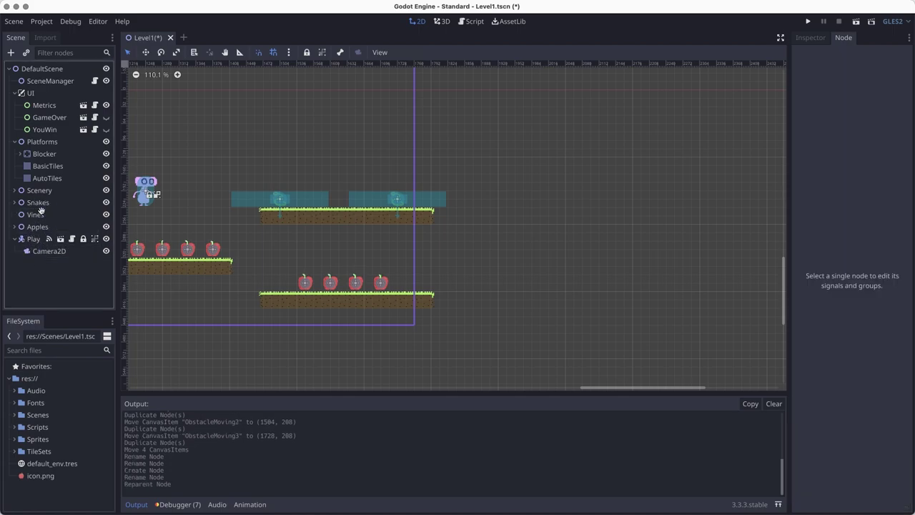
# Instance the scene Scenes/ObstacleSimple.tscn as a child of the Vines node.
pyautogui.click(35, 216)
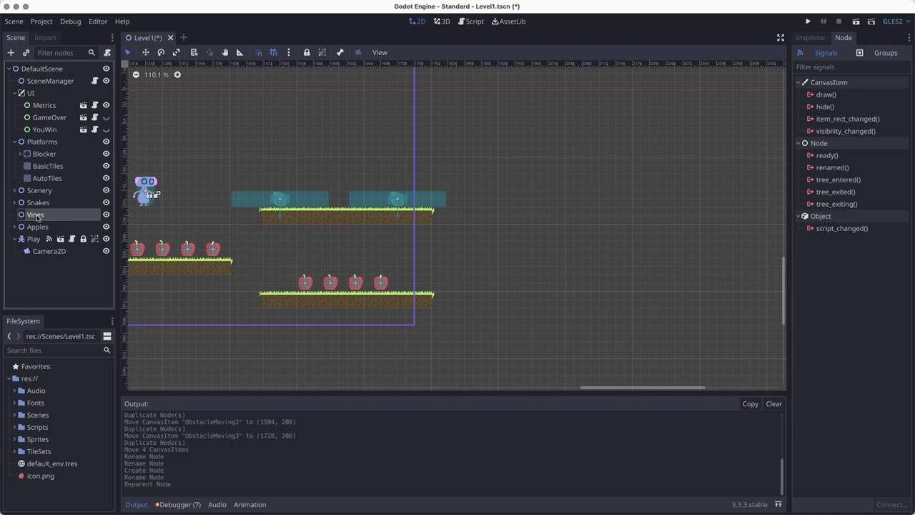
pyautogui.rightClick(37, 217)
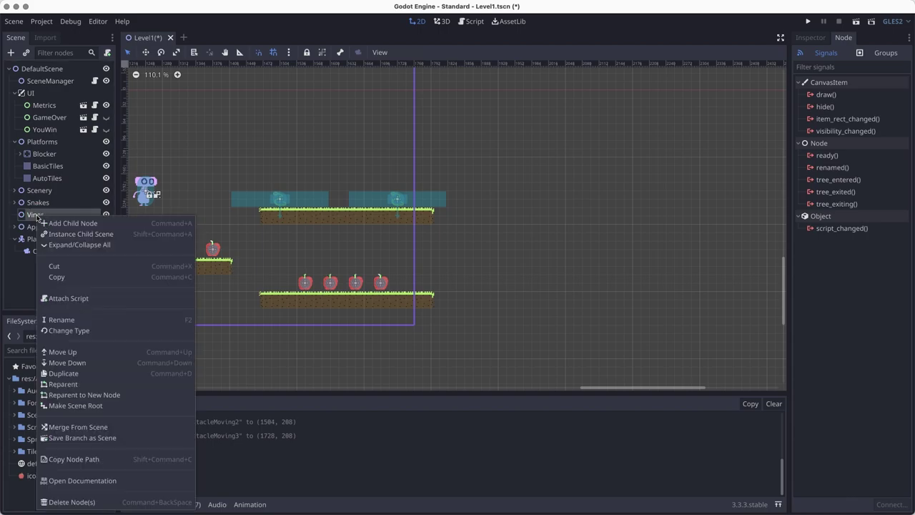
pyautogui.click(83, 236)
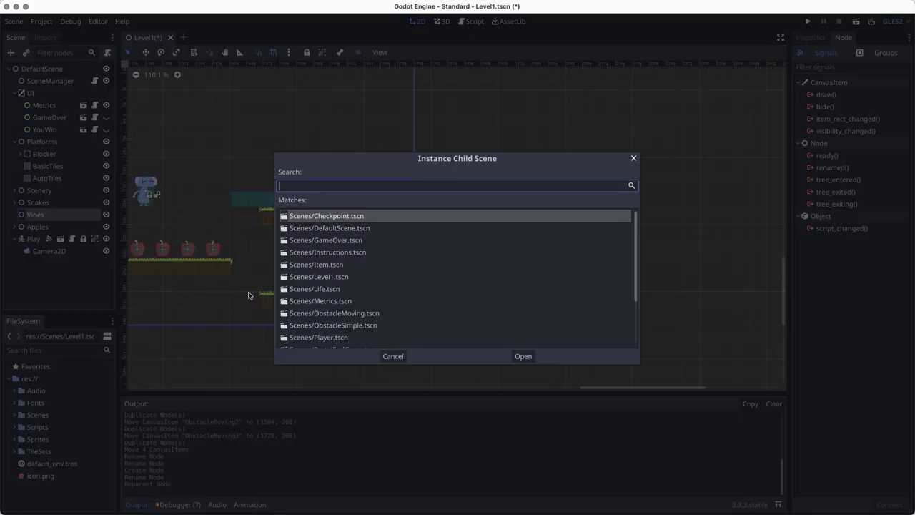
pyautogui.click(361, 325)
pyautogui.click(523, 356)
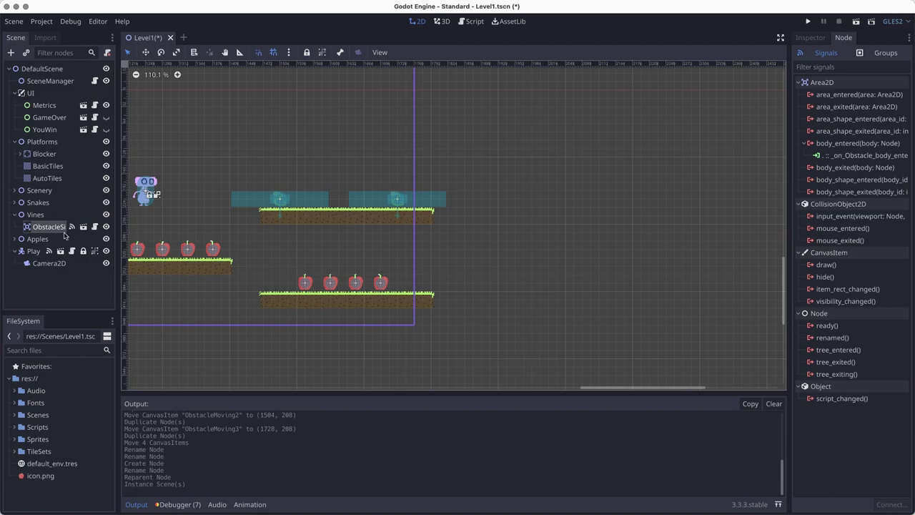
pyautogui.scroll(-2, 235, 276)
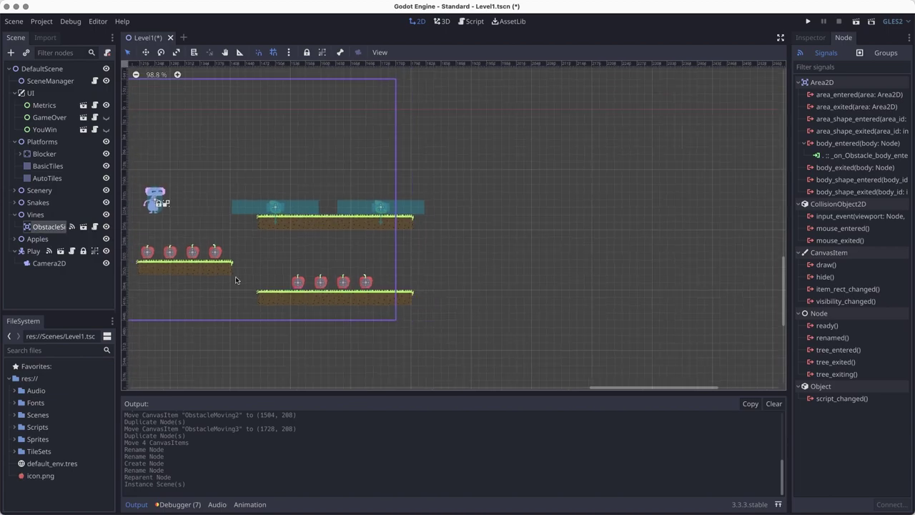
pyautogui.moveTo(235, 276); pyautogui.dragTo(605, 281, button='middle')
pyautogui.moveTo(295, 190); pyautogui.dragTo(453, 254, button='middle')
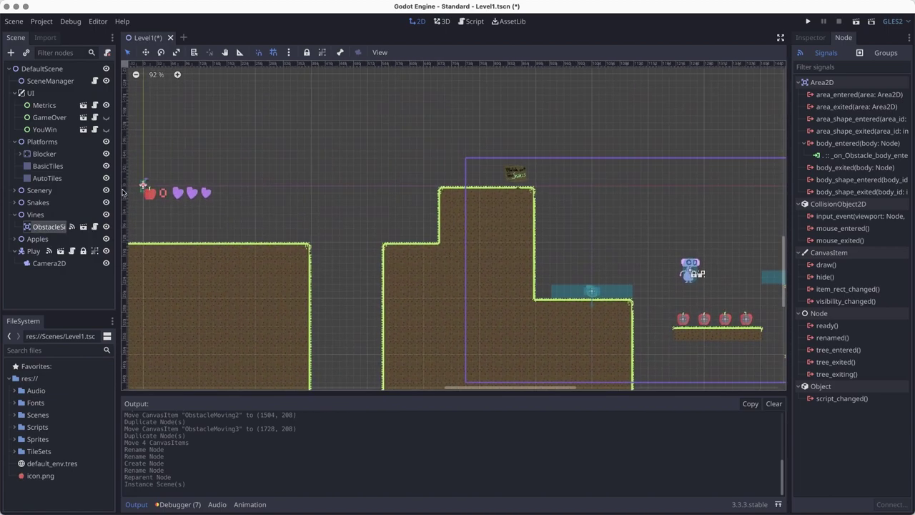
pyautogui.moveTo(142, 183); pyautogui.dragTo(287, 202)
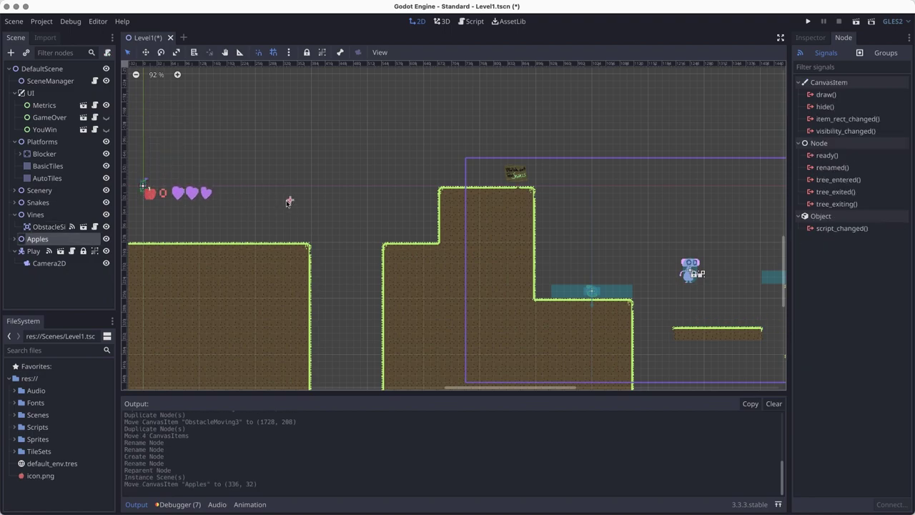
pyautogui.press('super+z')
# Select the ObstacleSimple vine at the scene origin and move it to (1488, 368) on the lower new platform.
pyautogui.scroll(8, 244, 207)
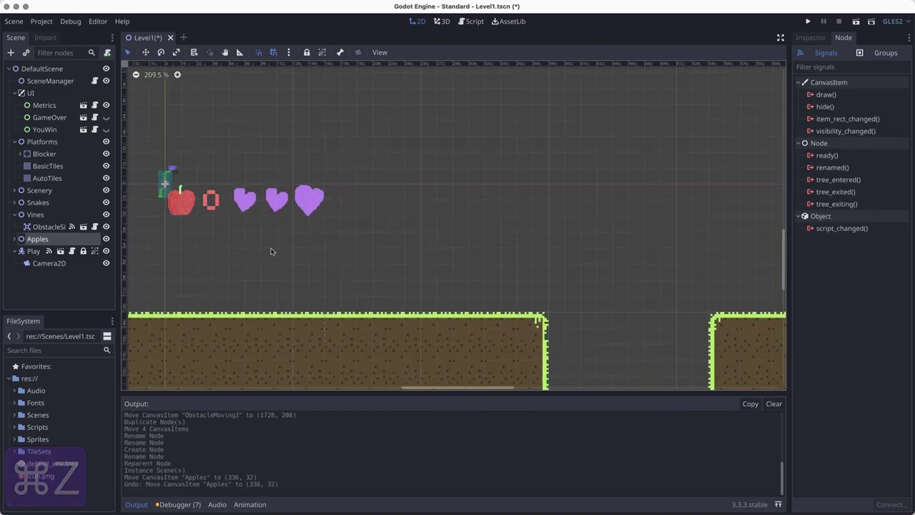
pyautogui.keyDown('alt'); pyautogui.rightClick(287, 214); pyautogui.keyUp('alt')
pyautogui.press('Escape')
pyautogui.moveTo(285, 213); pyautogui.dragTo(540, 168)
pyautogui.moveTo(582, 301); pyautogui.dragTo(382, 238, button='middle')
pyautogui.moveTo(341, 106); pyautogui.dragTo(644, 200)
pyautogui.moveTo(604, 264); pyautogui.dragTo(235, 208, button='middle')
pyautogui.scroll(-5, 235, 205)
pyautogui.moveTo(233, 163); pyautogui.dragTo(556, 335)
pyautogui.hscroll(5, 327, 190)
pyautogui.hscroll(5, 277, 281)
pyautogui.scroll(-2, 277, 281)
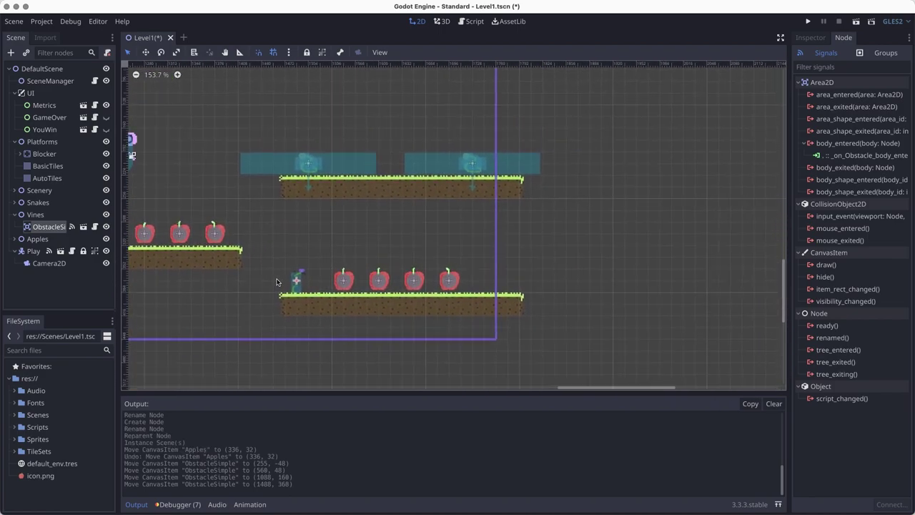
# Duplicate the vine obstacle, place the copy at (1776, 368) on the far end of the lower new platform, and save.
pyautogui.press('super+d')
pyautogui.moveTo(296, 280); pyautogui.dragTo(504, 279)
pyautogui.press('super+s')
pyautogui.hscroll(2, 319, 351)
pyautogui.scroll(-1, 320, 351)
# Show the first ObstacleSimple vine's properties in the Inspector and save the scene.
pyautogui.click(39, 227)
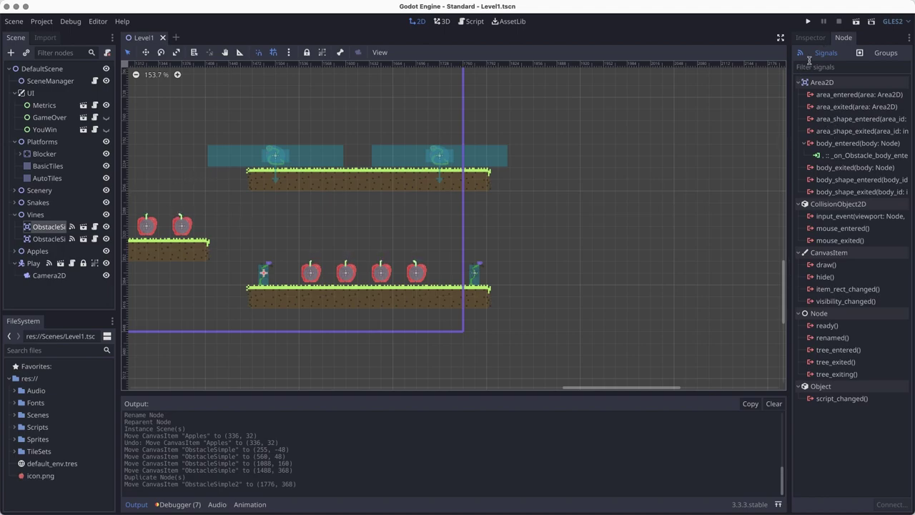
pyautogui.click(810, 38)
pyautogui.press('super+s')
# Run the current scene to play-test collecting the apples among the new snakes and vines, close the game, and save.
pyautogui.click(855, 21)
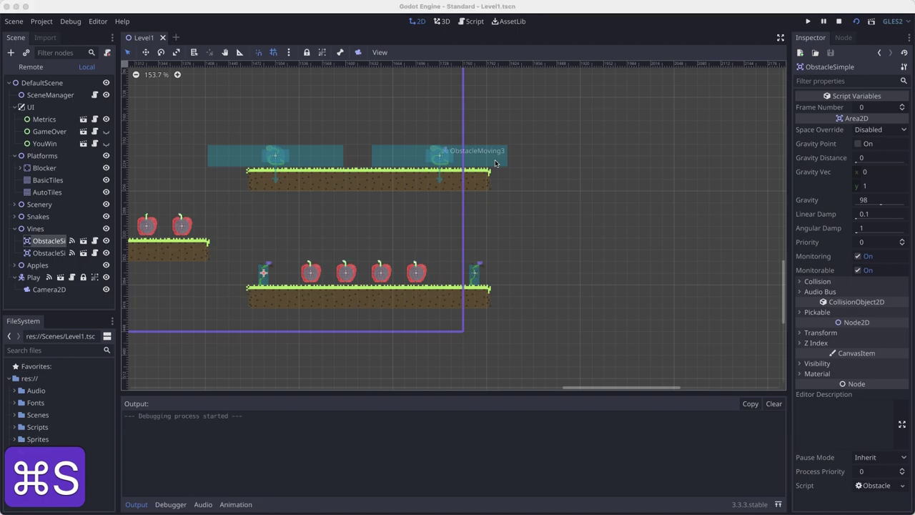
pyautogui.press('Right')
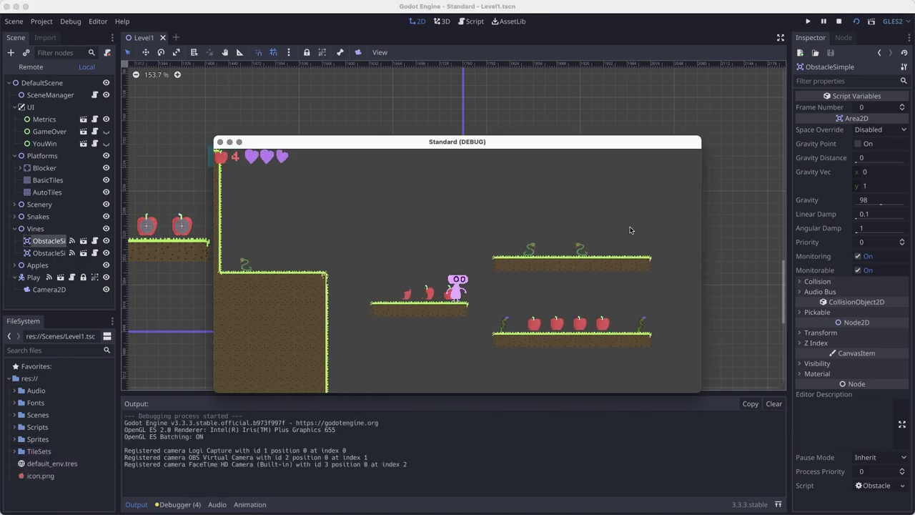
pyautogui.press('Right')
pyautogui.press('space')
pyautogui.press('Left')
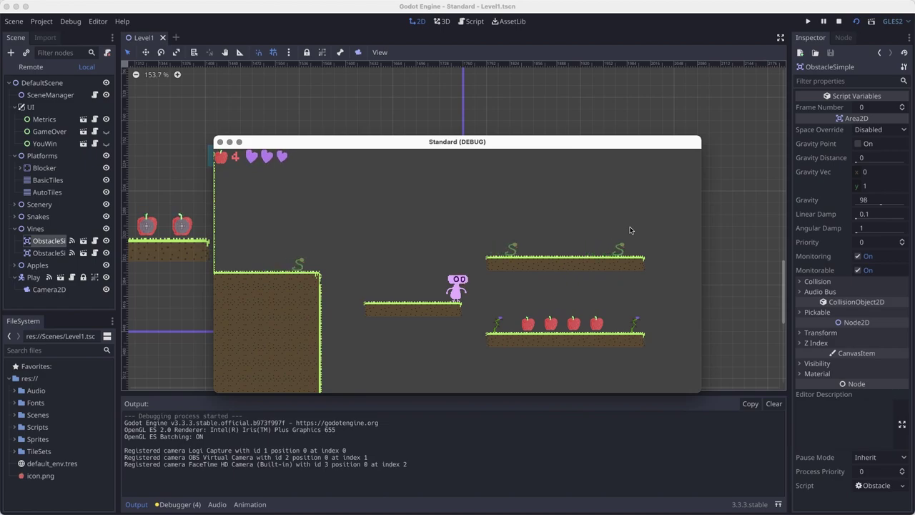
pyautogui.press('space')
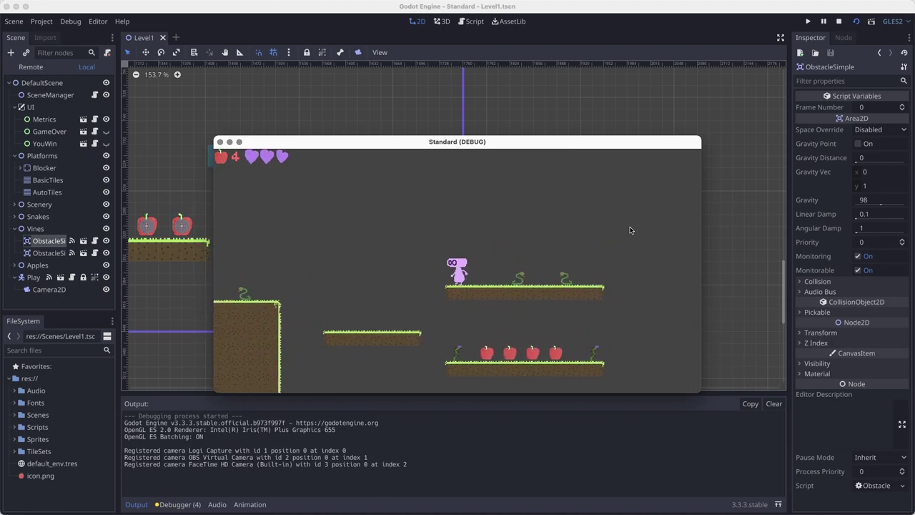
pyautogui.press('Right')
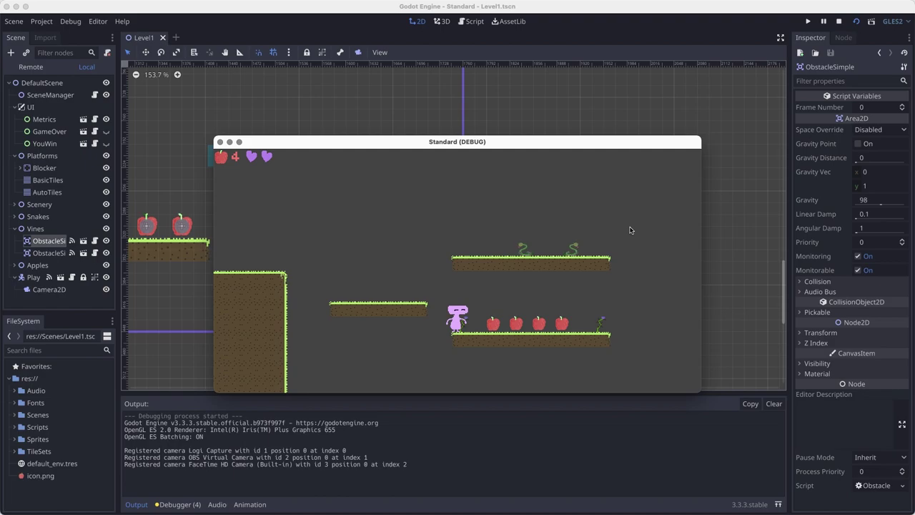
pyautogui.press('Right')
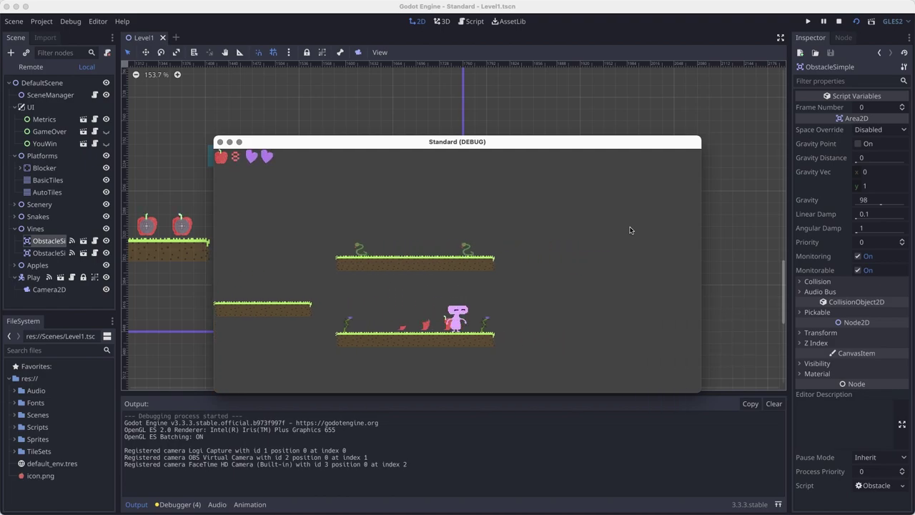
pyautogui.press('Right')
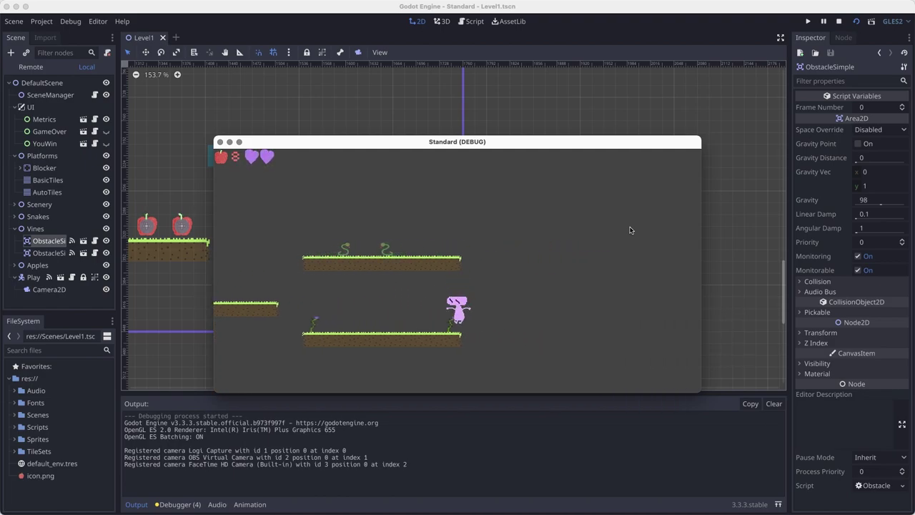
pyautogui.press('super+s')
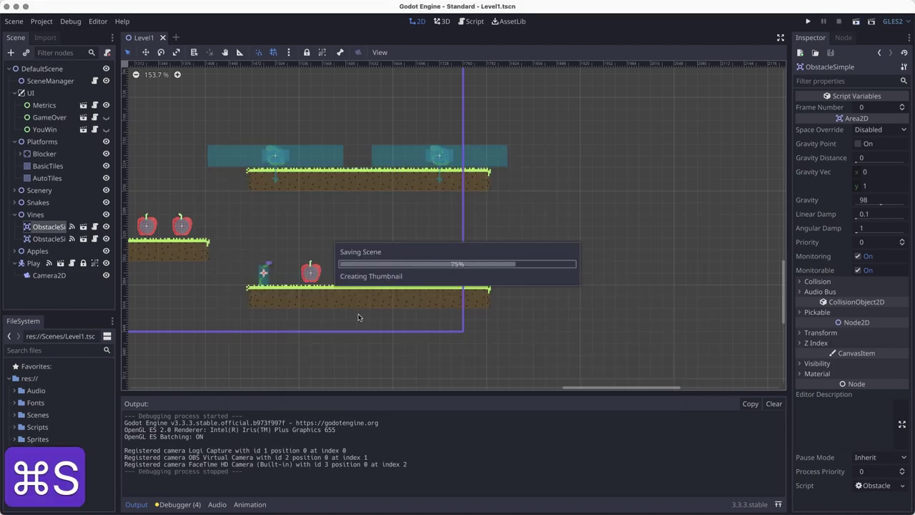
# Move the two vines closer to the apples, to (1520, 368) and (1728, 368), and save the scene.
pyautogui.scroll(1, 278, 297)
pyautogui.moveTo(261, 275); pyautogui.dragTo(285, 275)
pyautogui.moveTo(492, 271); pyautogui.dragTo(455, 270)
pyautogui.press('super+s')
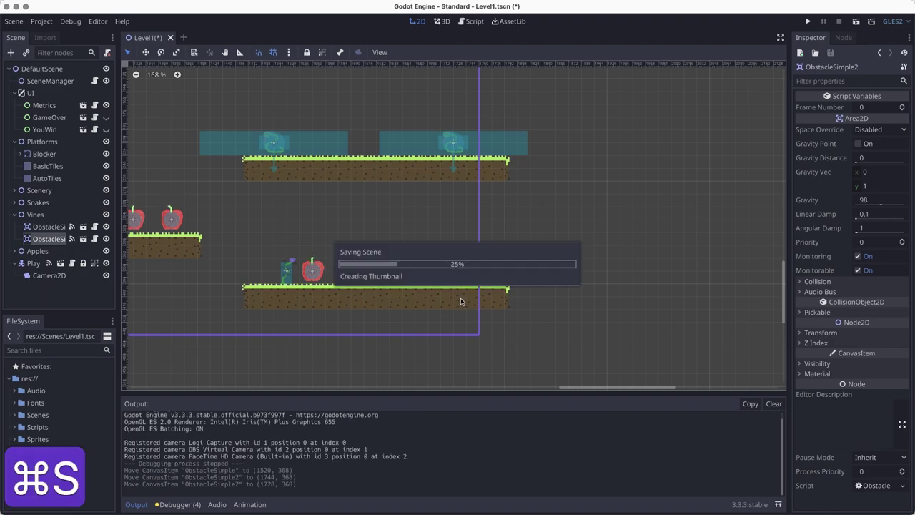
# Paint a floating platform on the AutoTiles tilemap past the two stacked platforms, at a height between them, extend it, and save.
pyautogui.scroll(-1, 390, 319)
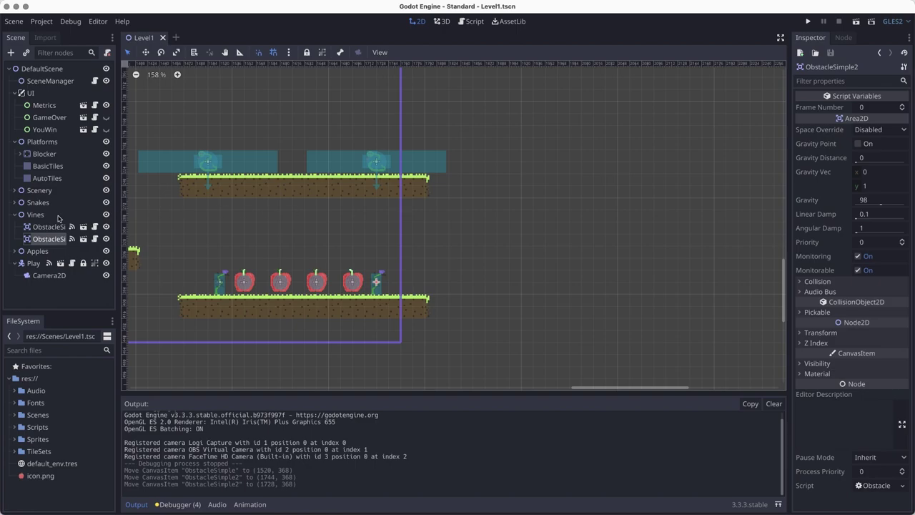
pyautogui.click(46, 179)
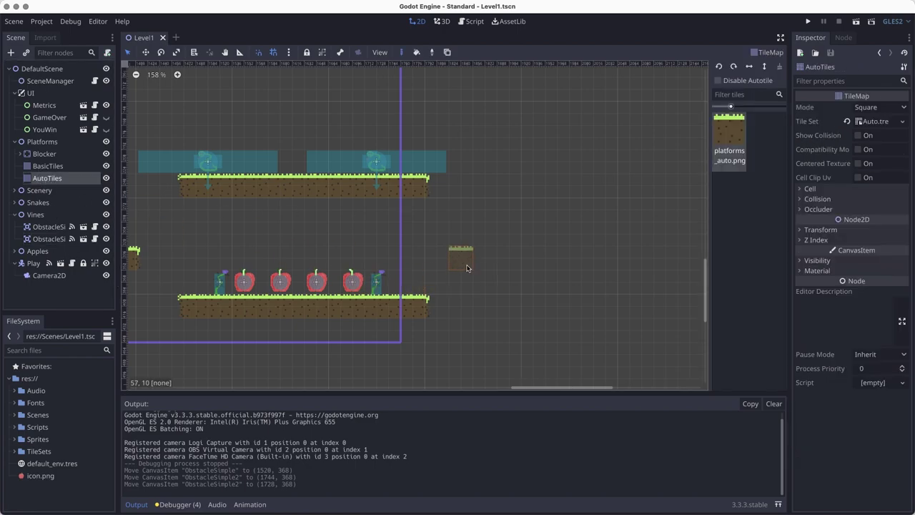
pyautogui.moveTo(492, 262); pyautogui.dragTo(661, 259)
pyautogui.scroll(-1, 548, 313)
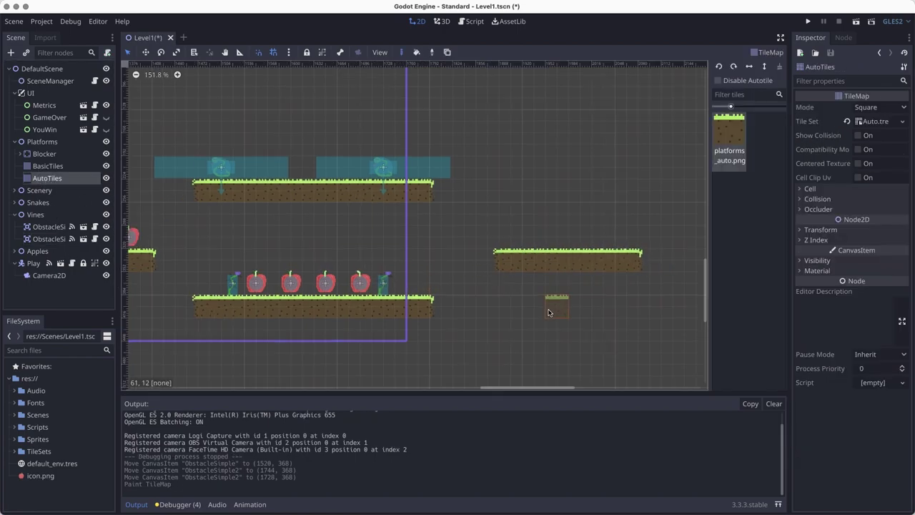
pyautogui.moveTo(548, 312); pyautogui.dragTo(453, 306, button='middle')
pyautogui.moveTo(531, 266); pyautogui.dragTo(591, 259)
pyautogui.hscroll(-2, 507, 319)
pyautogui.press('super+s')
pyautogui.scroll(-2, 522, 306)
pyautogui.hscroll(-1, 522, 306)
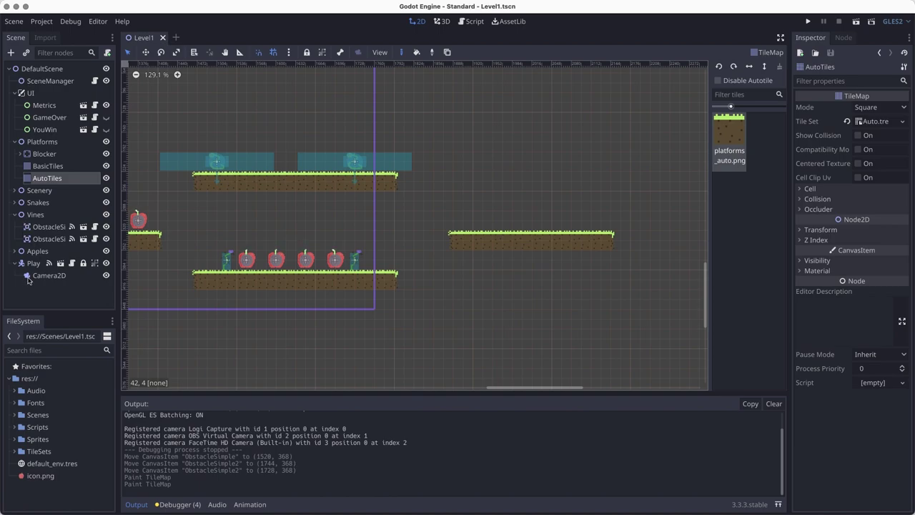
# Add a Node2D named Lifes under DefaultScene and reorder it to sit between the Apples node and the player.
pyautogui.click(15, 214)
pyautogui.rightClick(33, 70)
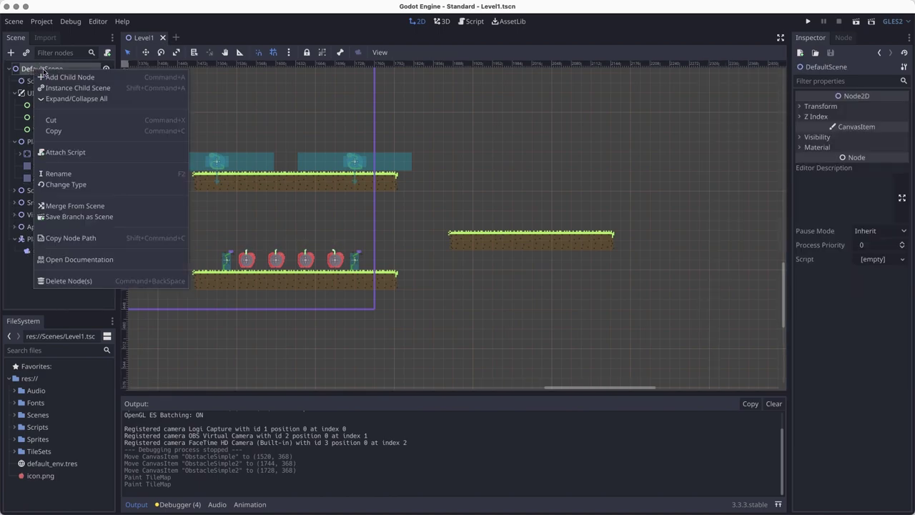
pyautogui.click(76, 75)
pyautogui.press('Return')
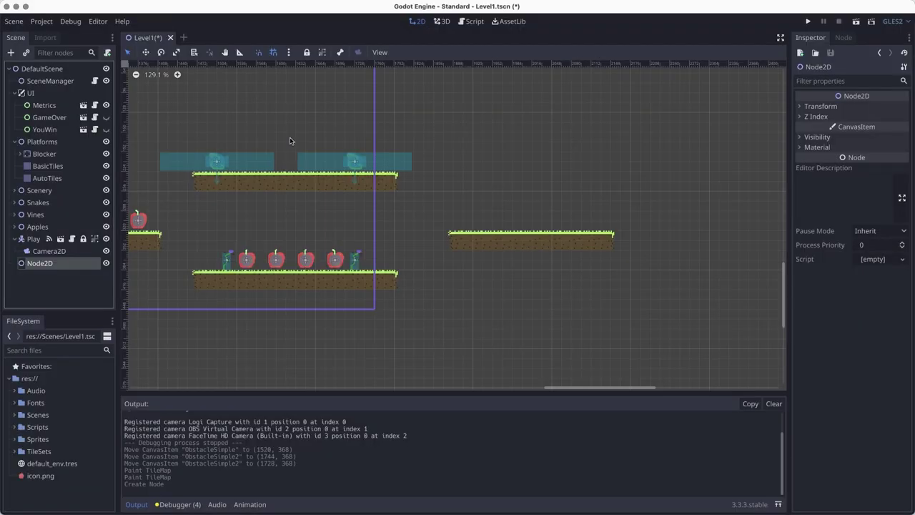
pyautogui.doubleClick(40, 263)
pyautogui.write('Lifes')
pyautogui.press('Return')
pyautogui.moveTo(33, 266); pyautogui.dragTo(35, 235)
# Instance the Scenes/Life.tscn scene as a child of the Lifes node.
pyautogui.rightClick(39, 239)
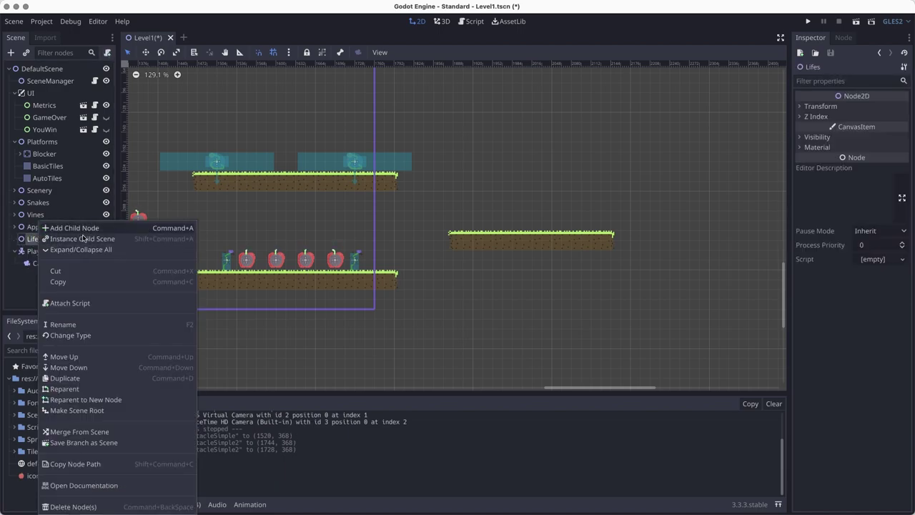
pyautogui.click(82, 238)
pyautogui.write('life')
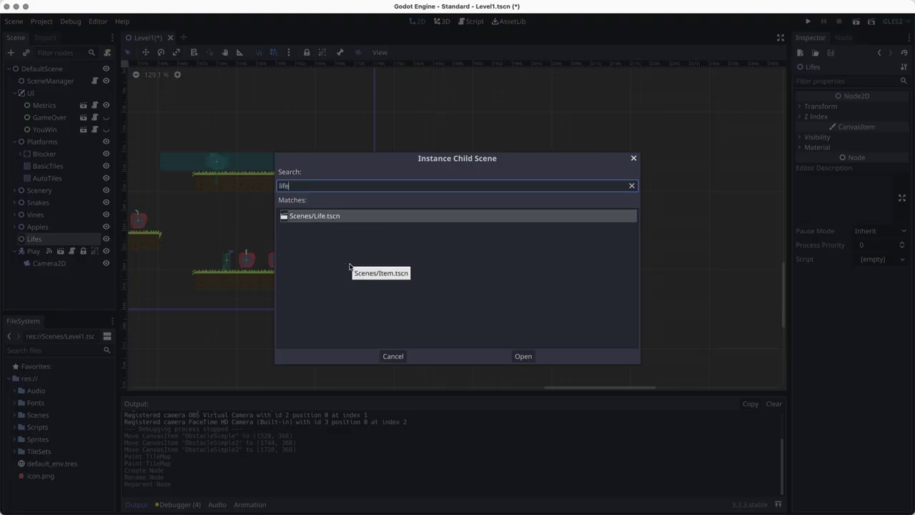
pyautogui.press('Return')
# Move the Life pickup from the scene origin onto the middle of the new far platform, at (2016, 304), and save the scene.
pyautogui.scroll(-5, 354, 240)
pyautogui.scroll(-6, 351, 241)
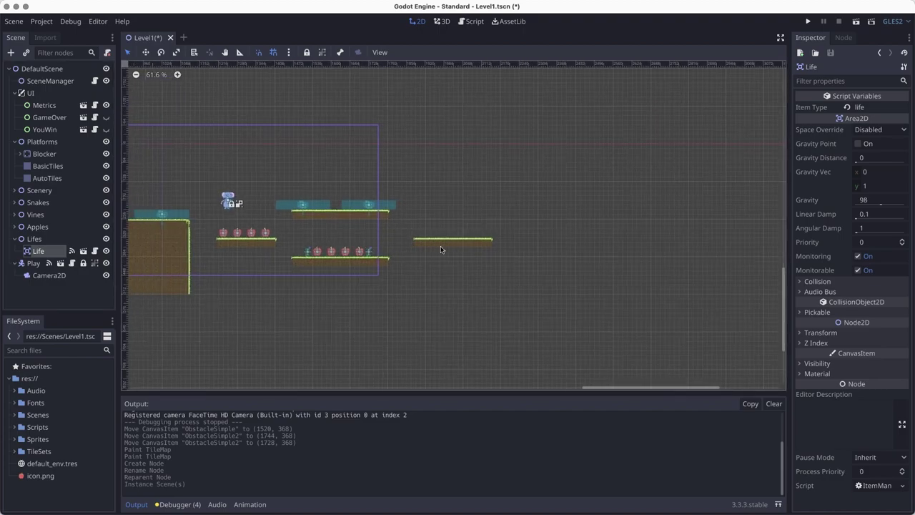
pyautogui.hscroll(-5, 249, 225)
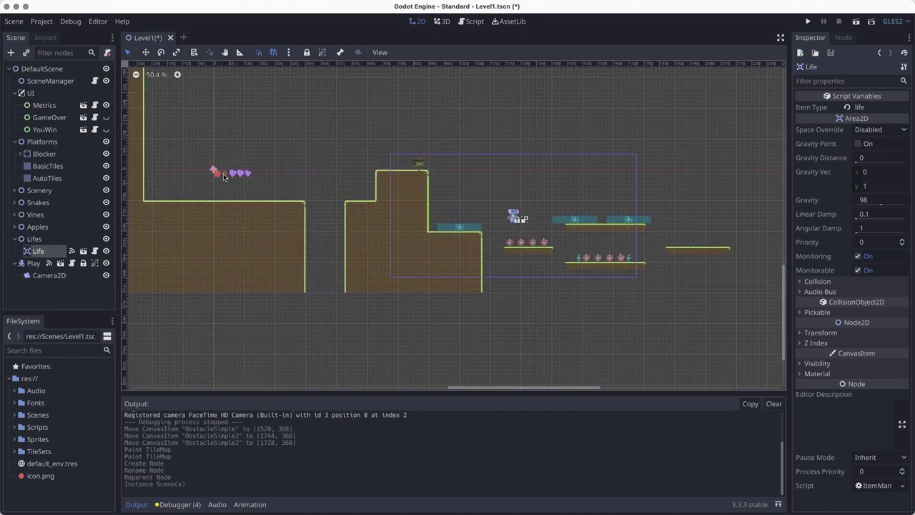
pyautogui.moveTo(215, 170); pyautogui.dragTo(692, 235)
pyautogui.moveTo(669, 280); pyautogui.dragTo(421, 298, button='middle')
pyautogui.scroll(6, 421, 298)
pyautogui.scroll(2, 446, 307)
pyautogui.moveTo(469, 176); pyautogui.dragTo(489, 196)
pyautogui.scroll(-4, 455, 271)
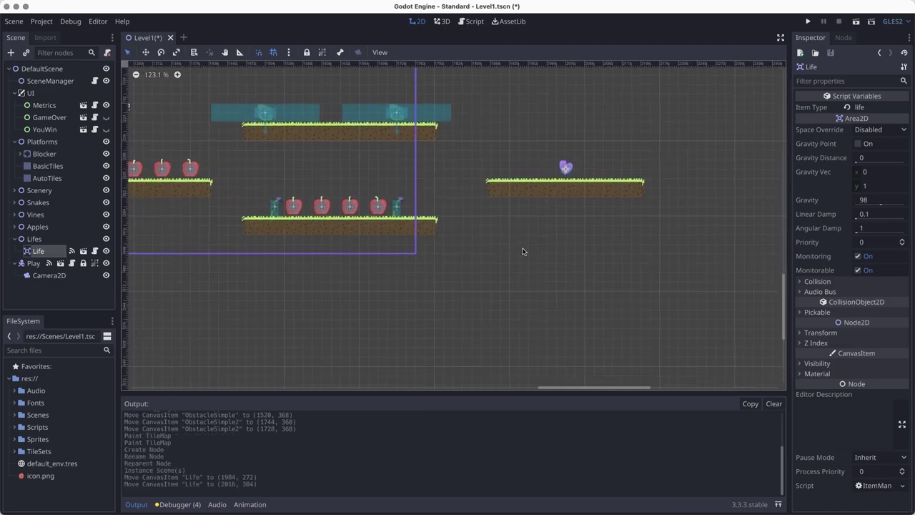
pyautogui.press('super+s')
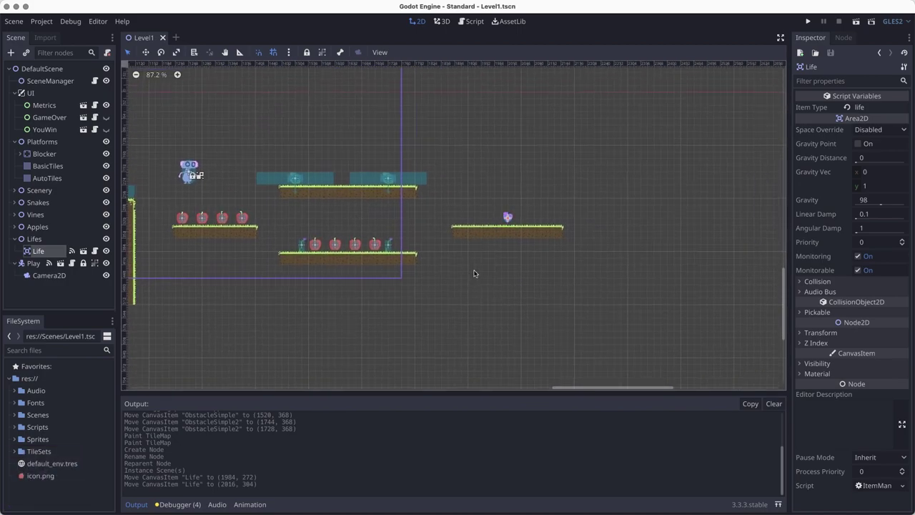
pyautogui.moveTo(473, 273); pyautogui.dragTo(510, 289, button='middle')
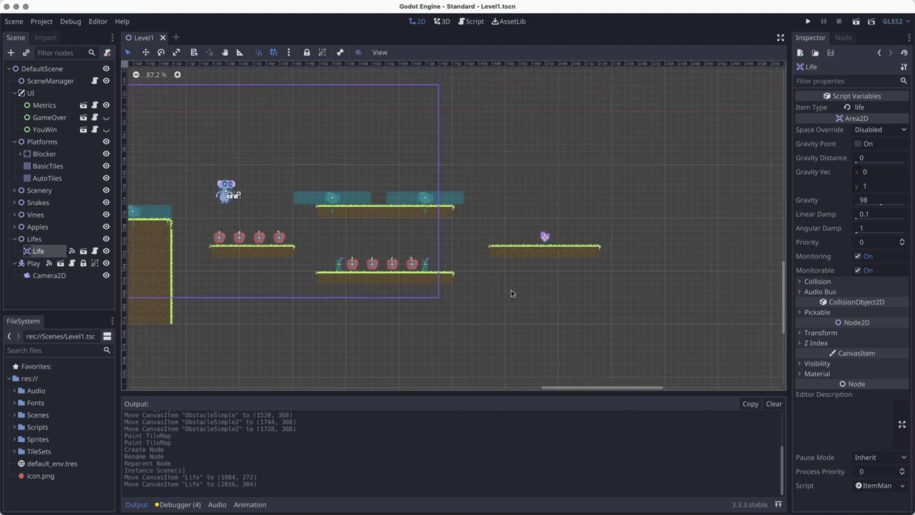
# Save the scene and playtest it by jumping across the platforms and snakes toward the Life heart, ending the run with a save.
pyautogui.press('super+s')
pyautogui.click(856, 22)
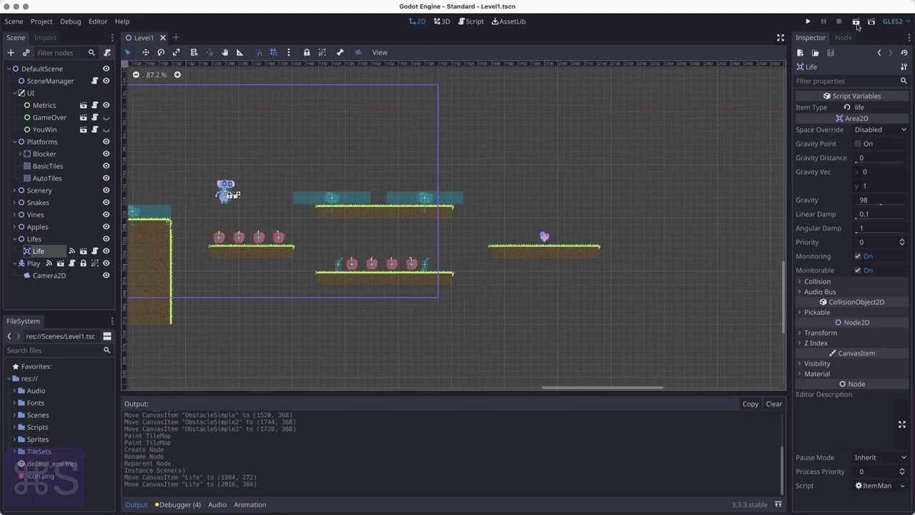
pyautogui.press('Right')
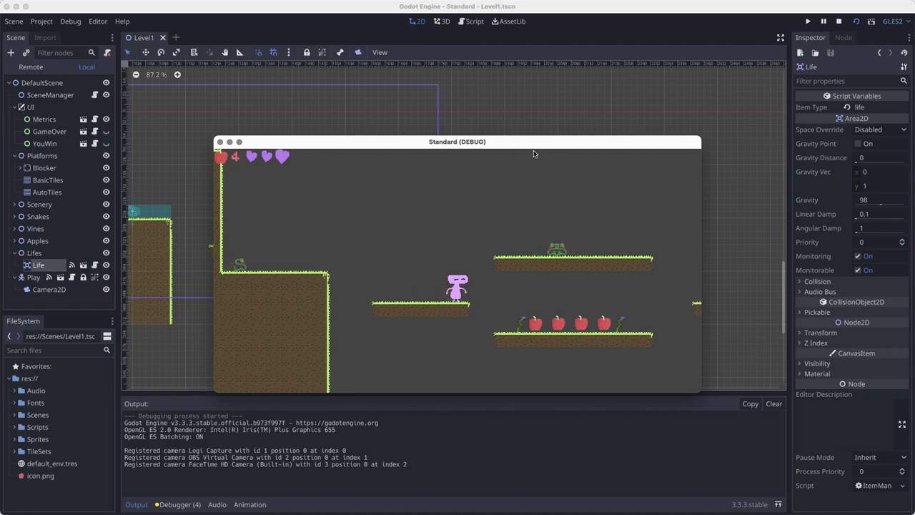
pyautogui.press('space')
pyautogui.press('Right')
pyautogui.press('space')
pyautogui.press('Right')
pyautogui.press('Left')
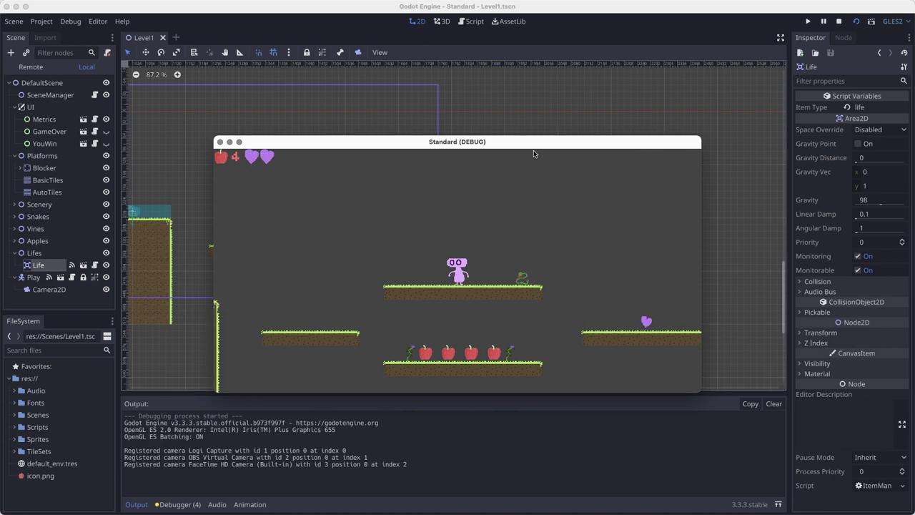
pyautogui.press('Up')
pyautogui.press('Right')
pyautogui.press('super+s')
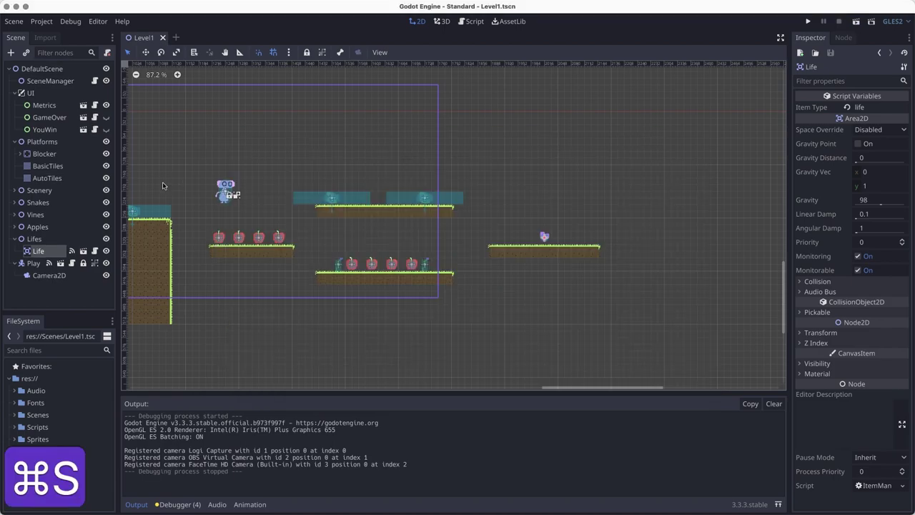
# Connect the Life item's item_collected signal to the SceneManager's existing _on_item_collected method and save the scene.
pyautogui.click(844, 40)
pyautogui.doubleClick(839, 94)
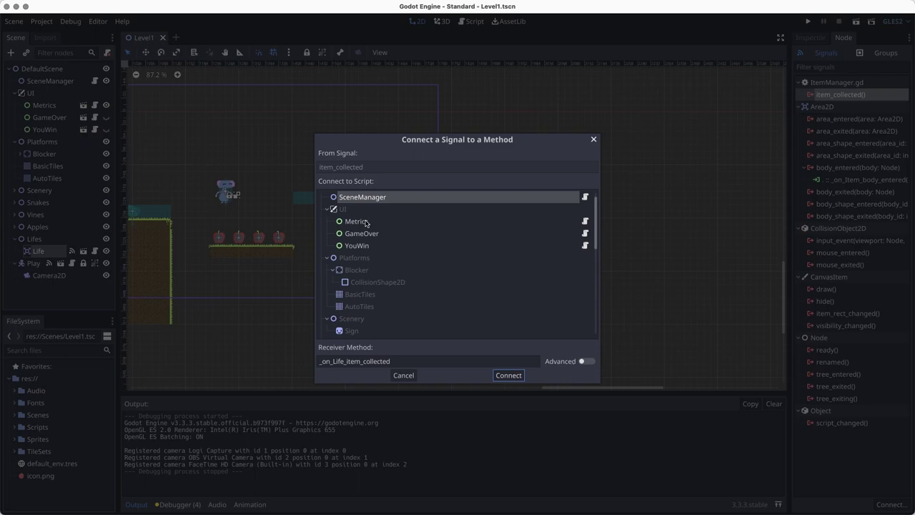
pyautogui.click(340, 358)
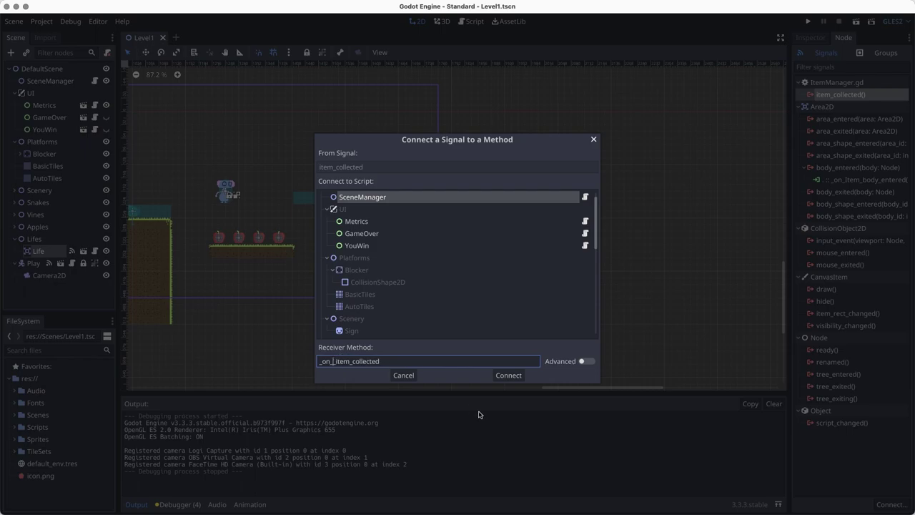
pyautogui.press('Return')
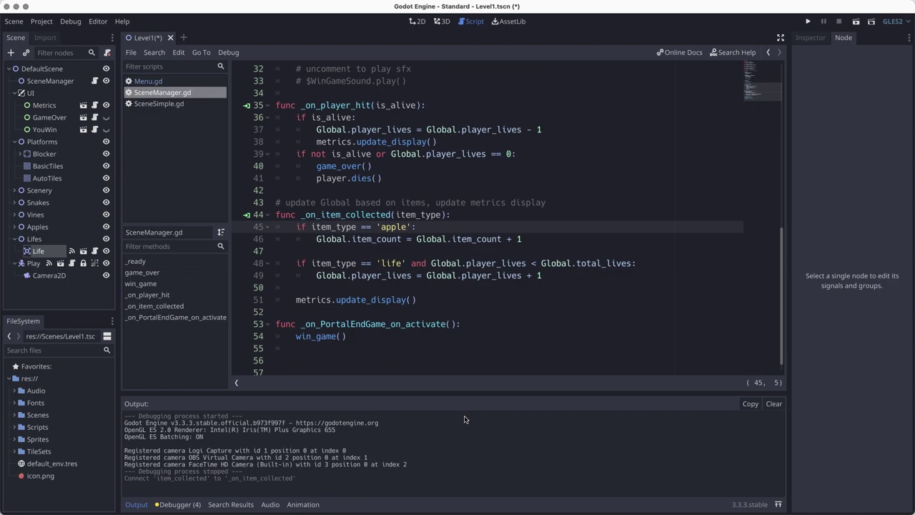
pyautogui.press('super+s')
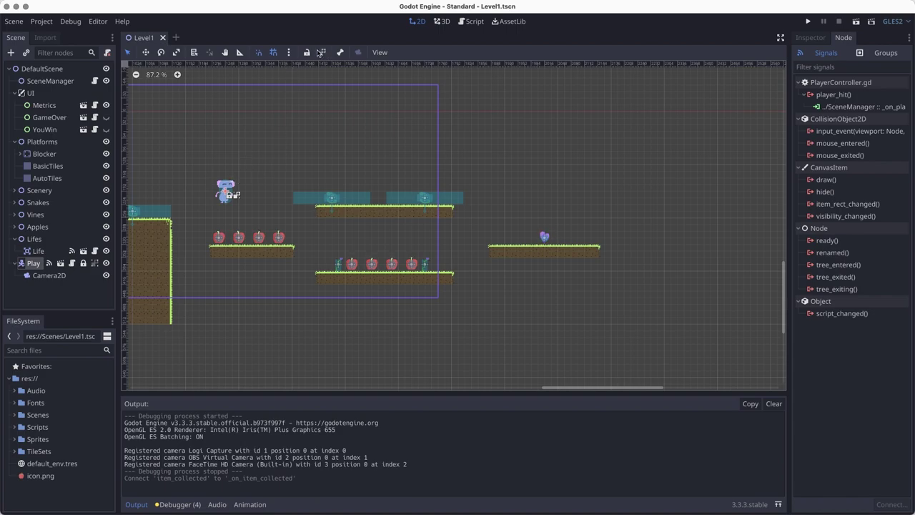
# Unlock the Player, move it above the Life heart to (2016, 192), lock it again and save the scene.
pyautogui.click(307, 52)
pyautogui.moveTo(229, 193); pyautogui.dragTo(548, 193)
pyautogui.moveTo(559, 318); pyautogui.dragTo(316, 308, button='middle')
pyautogui.click(307, 53)
pyautogui.press('super+s')
# Paint five short rising platforms beyond the Life platform on the AutoTiles map, followed by a wider, lower one.
pyautogui.moveTo(438, 291); pyautogui.dragTo(372, 359, button='middle')
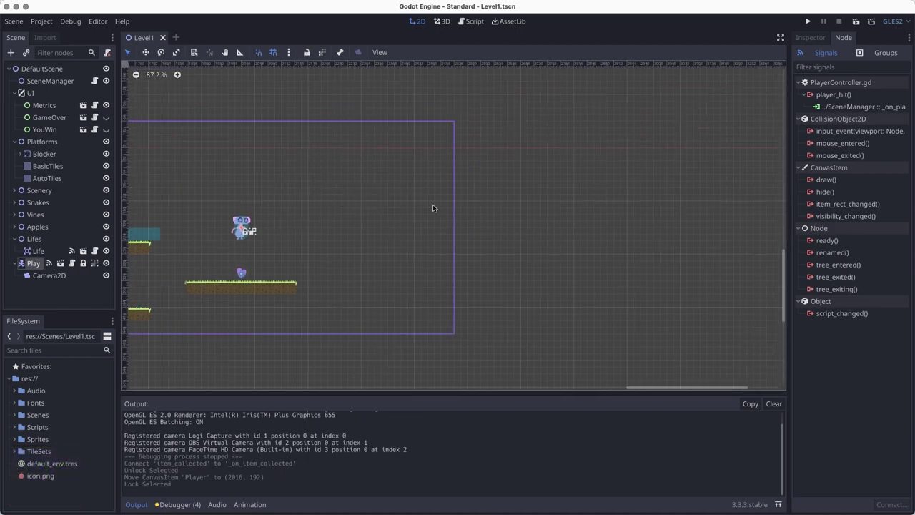
pyautogui.click(47, 178)
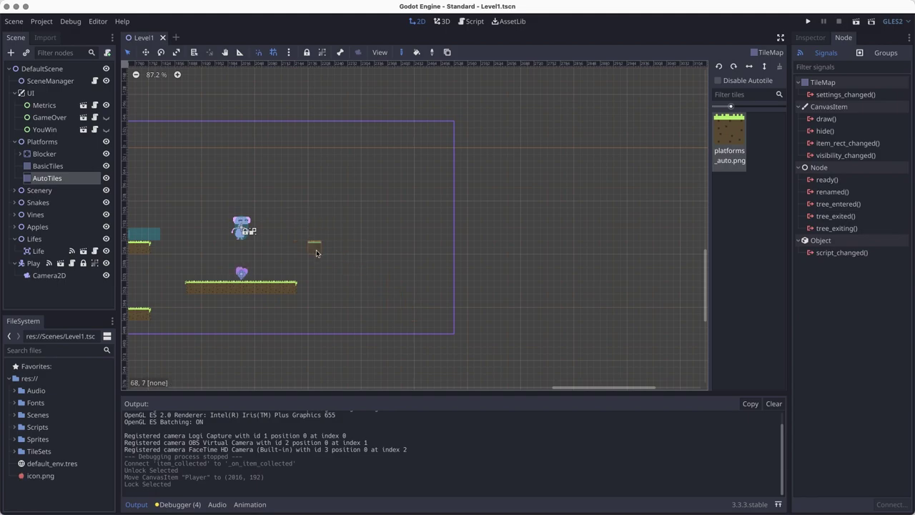
pyautogui.moveTo(317, 260)
pyautogui.mouseDown()
pyautogui.moveTo(431, 245)
pyautogui.moveTo(450, 221)
pyautogui.moveTo(496, 220)
pyautogui.moveTo(555, 197)
pyautogui.mouseUp()
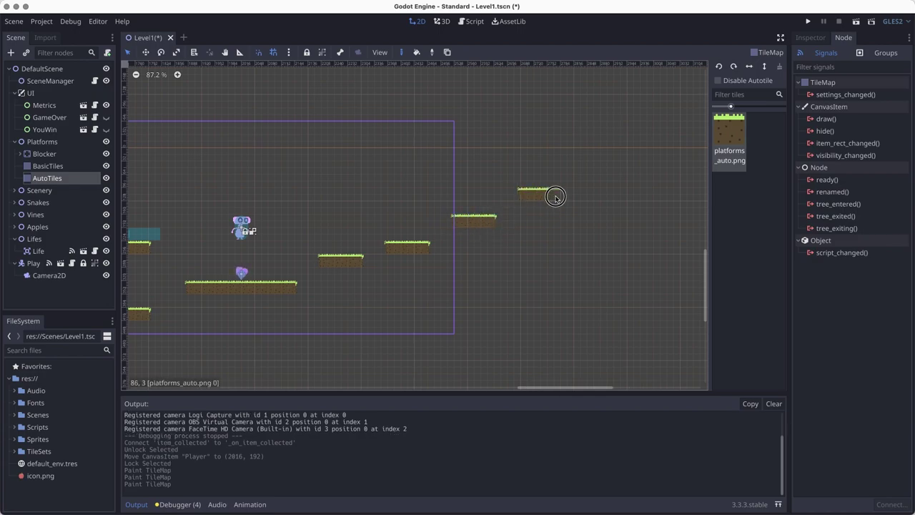
pyautogui.moveTo(564, 256); pyautogui.dragTo(473, 277, button='middle')
pyautogui.moveTo(492, 199); pyautogui.dragTo(586, 236)
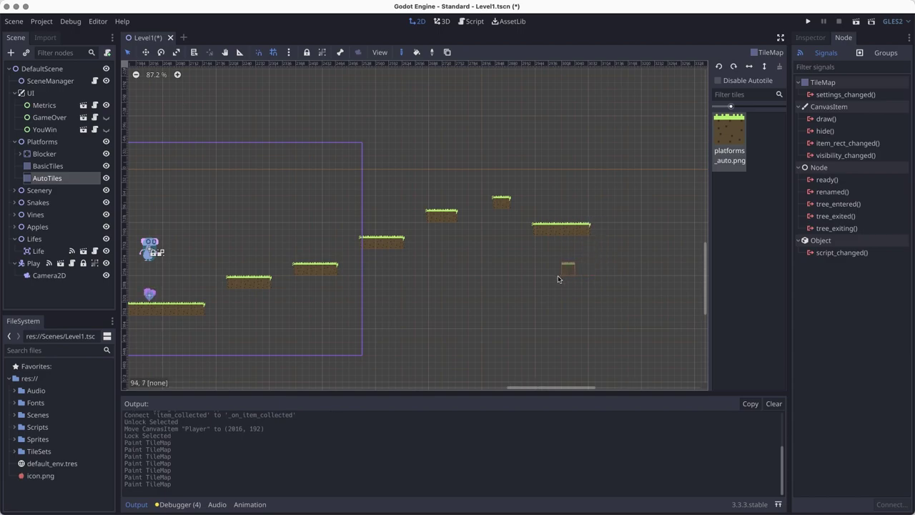
# Undo the last wide platform and extend the course with two one-tile platforms and three wider ones at varying heights.
pyautogui.press('super+z')
pyautogui.hscroll(3, 543, 258)
pyautogui.moveTo(534, 229); pyautogui.dragTo(555, 227)
pyautogui.hscroll(4, 548, 278)
pyautogui.scroll(1, 547, 278)
pyautogui.moveTo(498, 234); pyautogui.dragTo(540, 230)
pyautogui.moveTo(534, 280); pyautogui.dragTo(495, 255, button='middle')
pyautogui.moveTo(513, 245); pyautogui.dragTo(543, 246)
pyautogui.moveTo(569, 205); pyautogui.dragTo(647, 203)
pyautogui.hscroll(-5, 422, 300)
pyautogui.scroll(-2, 423, 300)
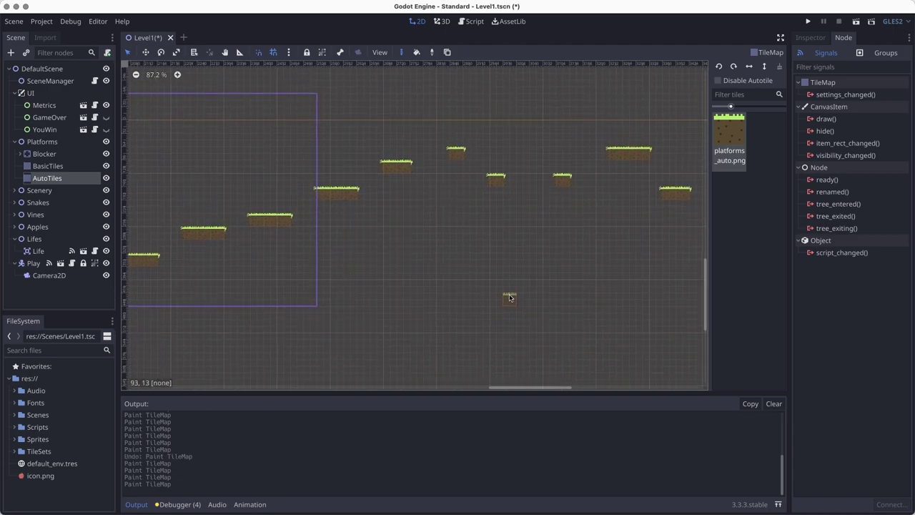
pyautogui.hscroll(-5, 510, 297)
# Save the scene and playtest the jumps across all the new platforms, closing the game window when finished.
pyautogui.press('super+s')
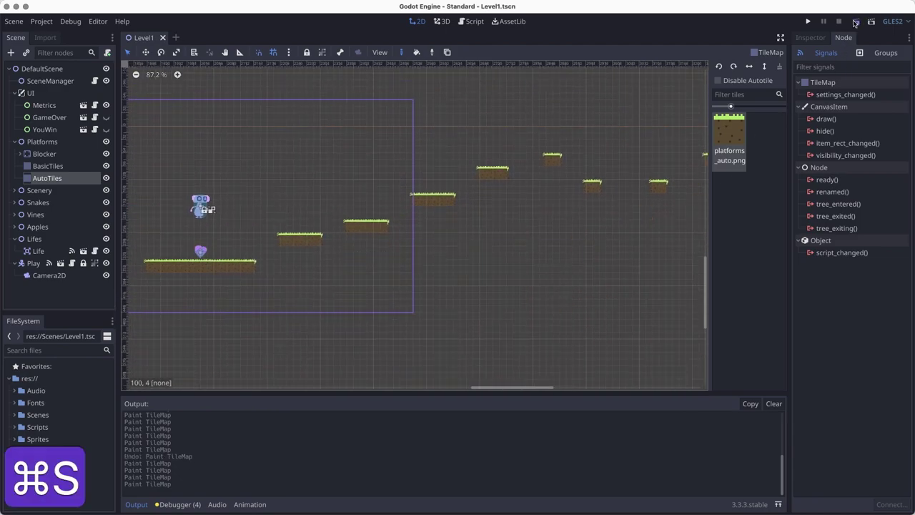
pyautogui.click(854, 22)
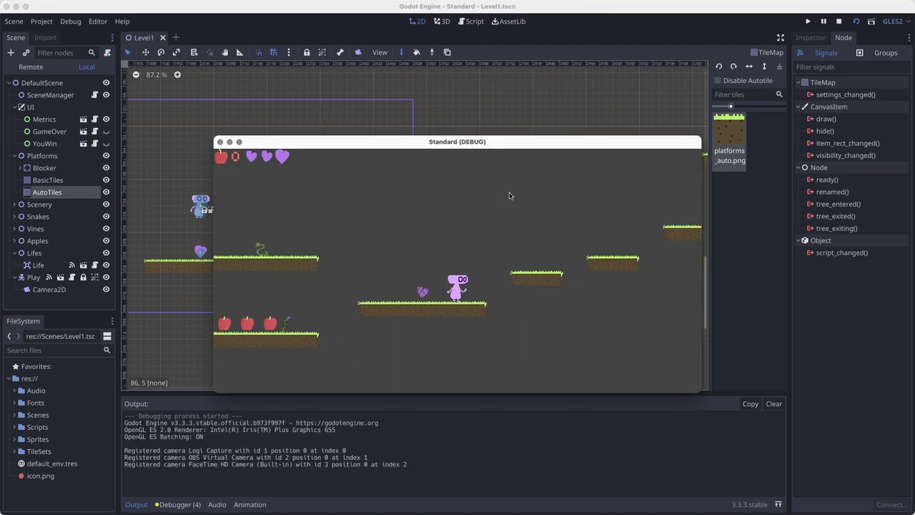
pyautogui.press('Right')
pyautogui.press('space')
pyautogui.press('space')
pyautogui.press('Right')
pyautogui.press('space')
pyautogui.press('space')
pyautogui.press('space')
pyautogui.press('Right')
pyautogui.press('space')
pyautogui.press('Right')
pyautogui.press('Right')
pyautogui.press('Right')
pyautogui.press('Right')
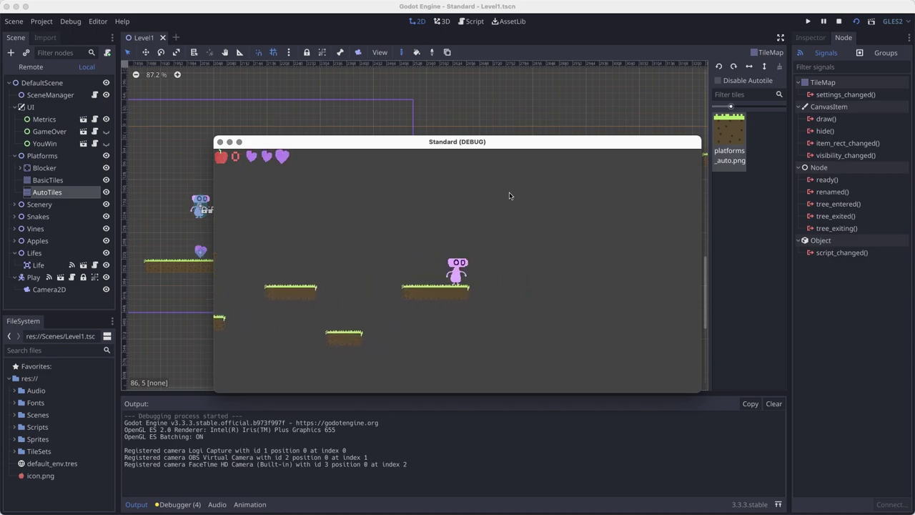
pyautogui.click(220, 141)
# Paint four short two-tile platforms at alternating heights past the end of the current course.
pyautogui.hscroll(10, 526, 292)
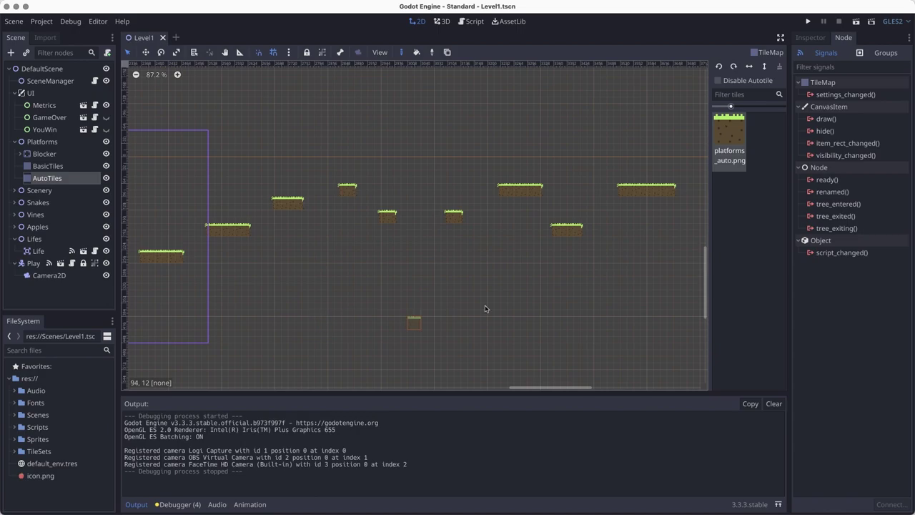
pyautogui.moveTo(478, 222); pyautogui.dragTo(506, 220)
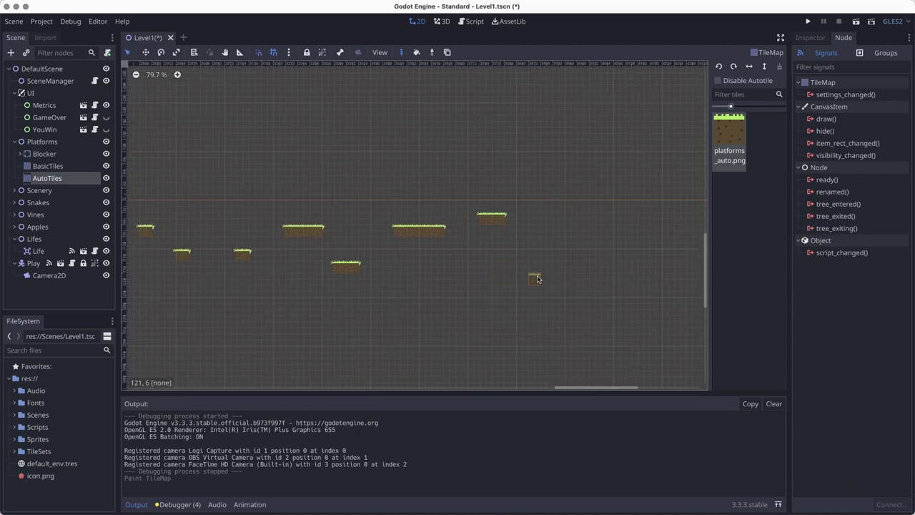
pyautogui.moveTo(547, 276); pyautogui.dragTo(565, 280)
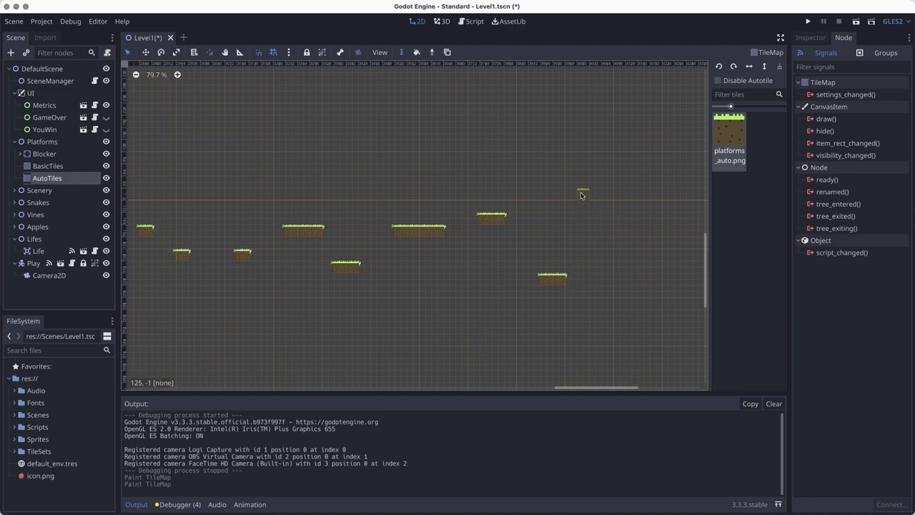
pyautogui.moveTo(620, 233); pyautogui.dragTo(621, 232)
pyautogui.moveTo(571, 279); pyautogui.dragTo(432, 299, button='middle')
pyautogui.moveTo(524, 213); pyautogui.dragTo(538, 213)
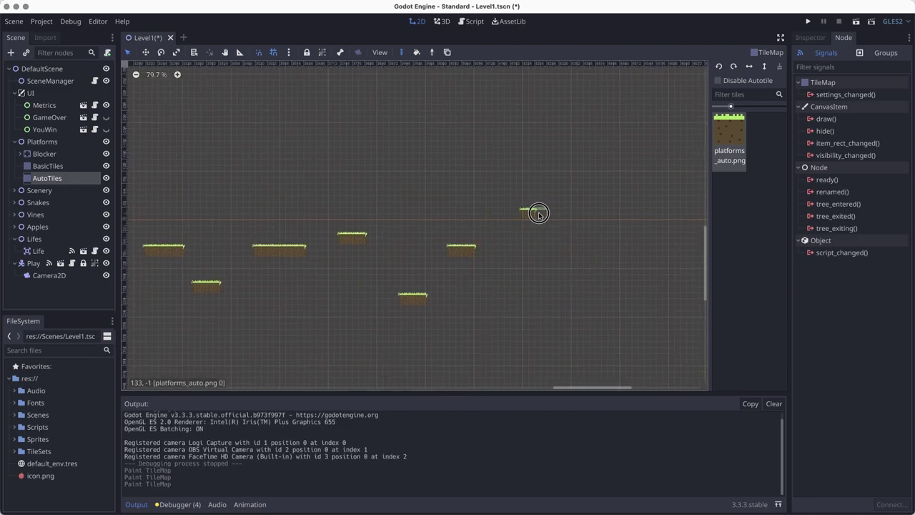
# Undo the last painted platform and paint a longer one, about five tiles wide, below and beyond the highest short platform.
pyautogui.scroll(-2, 536, 279)
pyautogui.hscroll(2, 536, 278)
pyautogui.moveTo(582, 241); pyautogui.dragTo(605, 236)
pyautogui.press('super+z')
pyautogui.moveTo(512, 240); pyautogui.dragTo(580, 237)
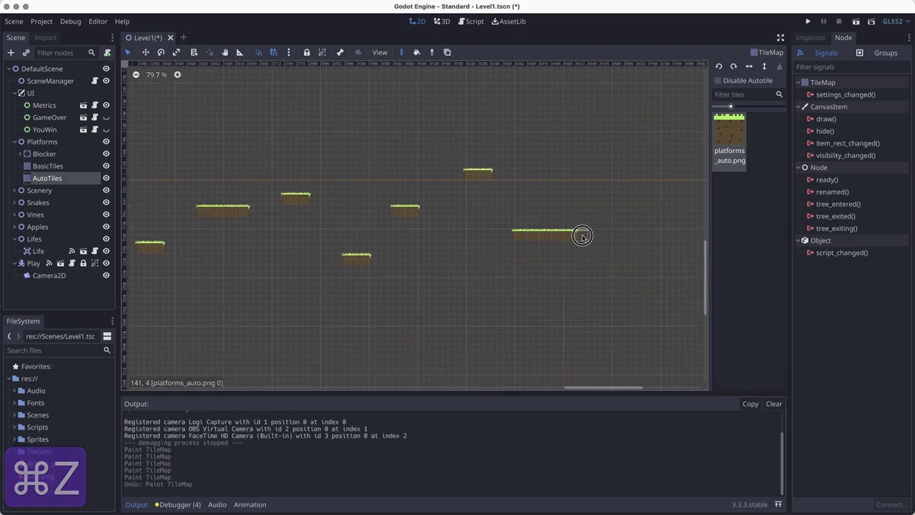
# Save the scene and playtest the whole extended course up to its final long platform, closing the game window at the end.
pyautogui.press('super+s')
pyautogui.click(854, 25)
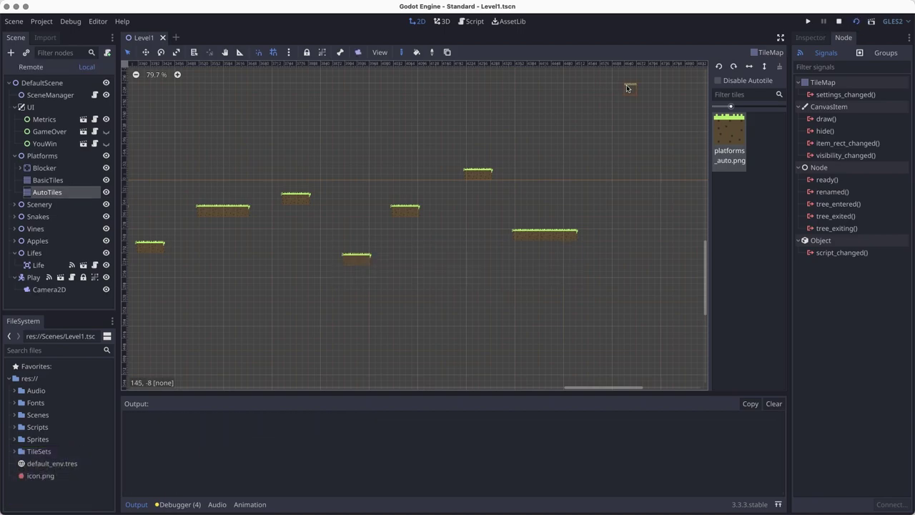
pyautogui.press('Right')
pyautogui.press('space')
pyautogui.press('space')
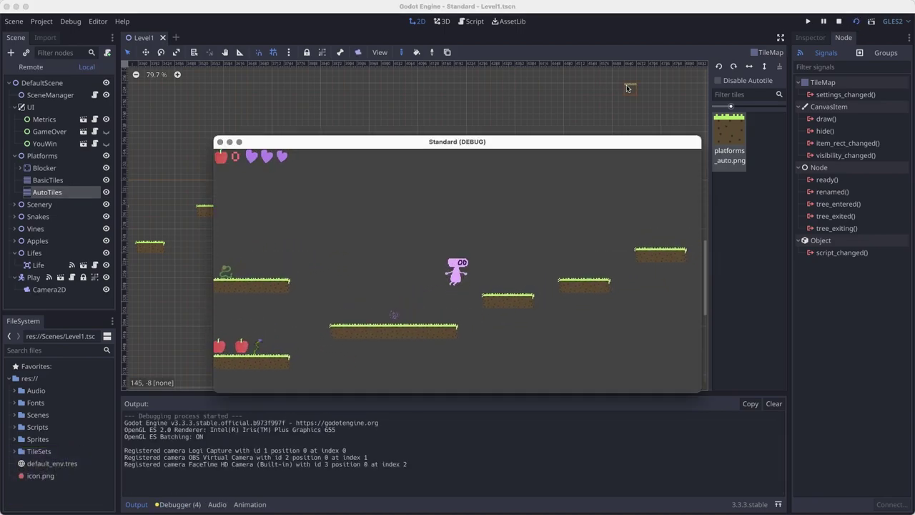
pyautogui.press('Right')
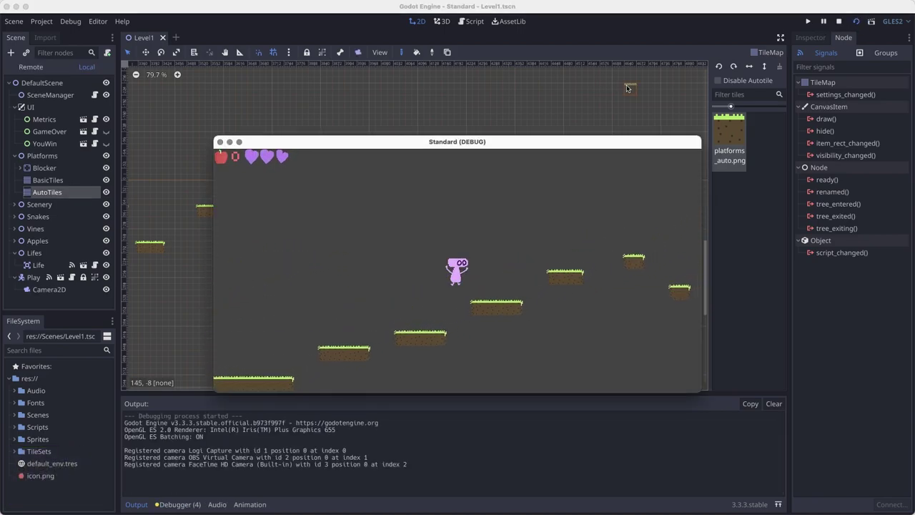
pyautogui.press('Right')
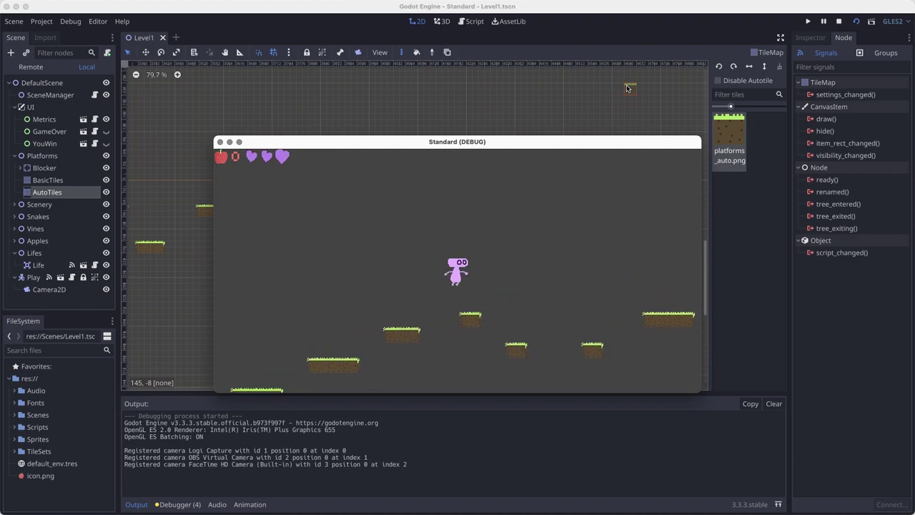
pyautogui.press('Right')
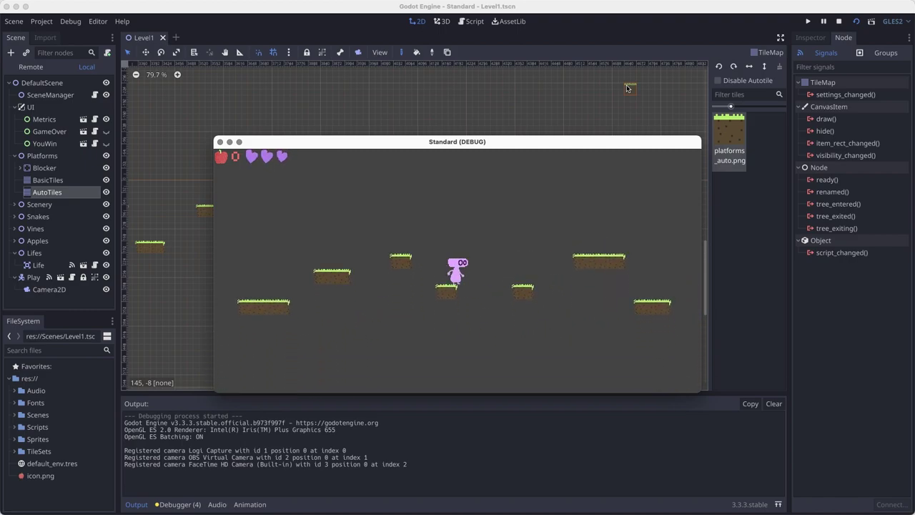
pyautogui.press('Right')
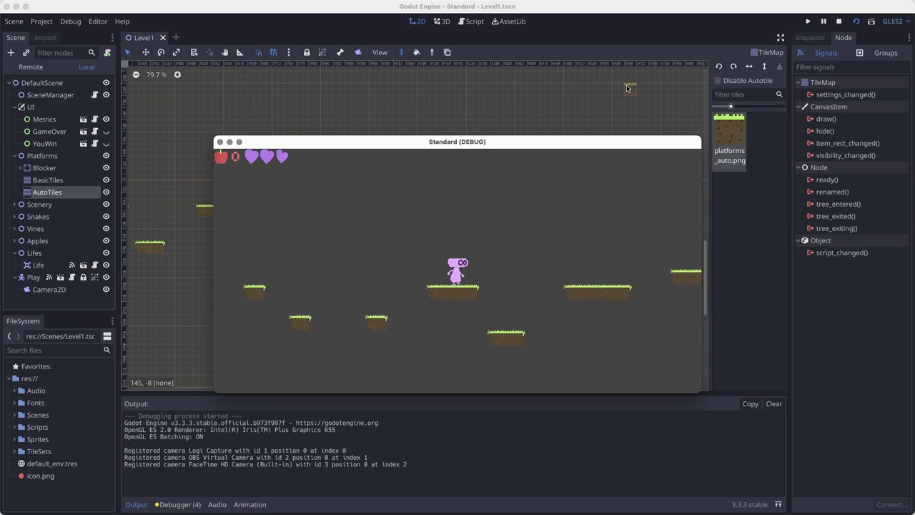
pyautogui.press('Right')
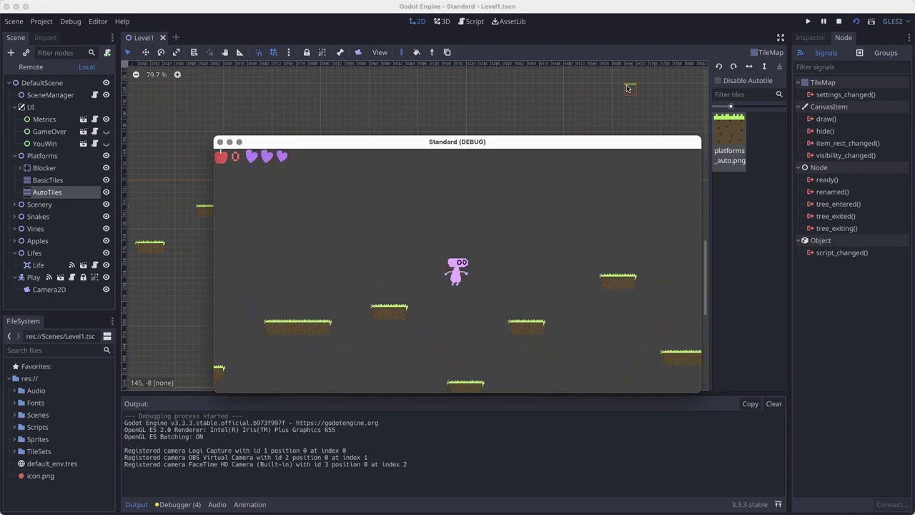
pyautogui.press('Right')
pyautogui.press('space')
pyautogui.press('Right')
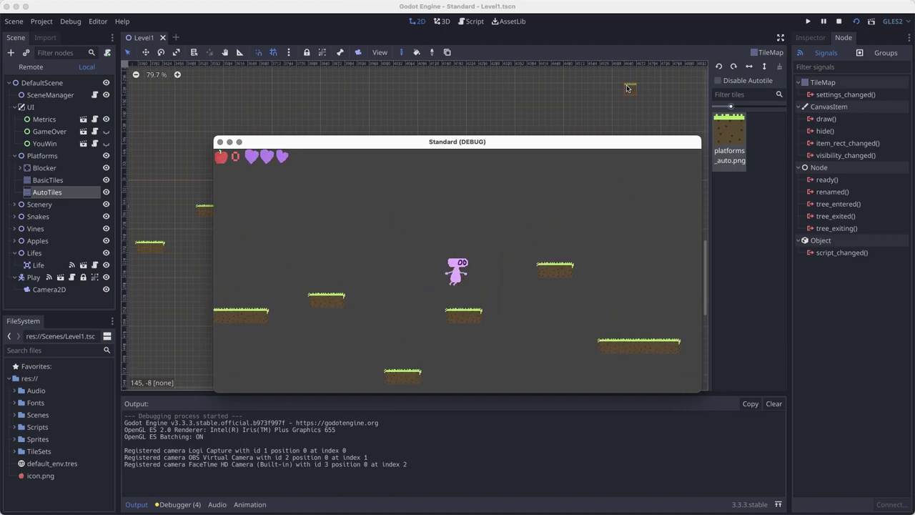
pyautogui.press('Right')
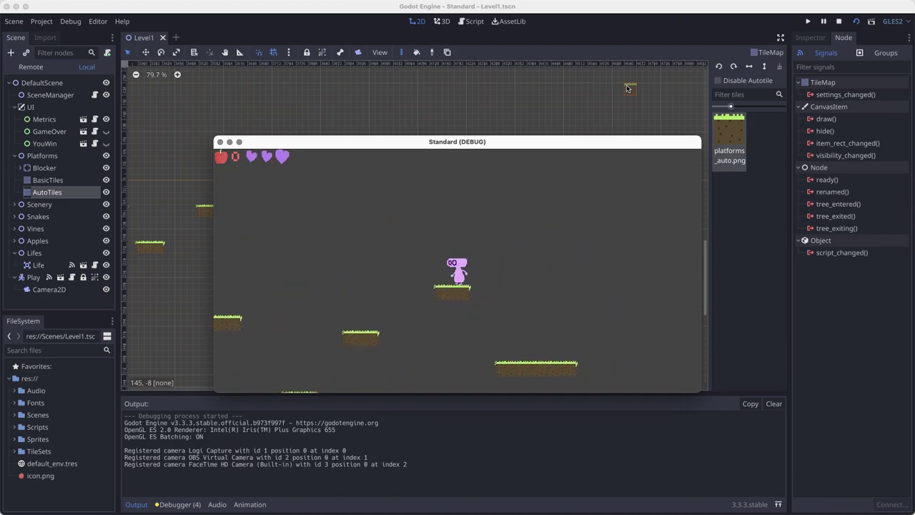
pyautogui.press('Right')
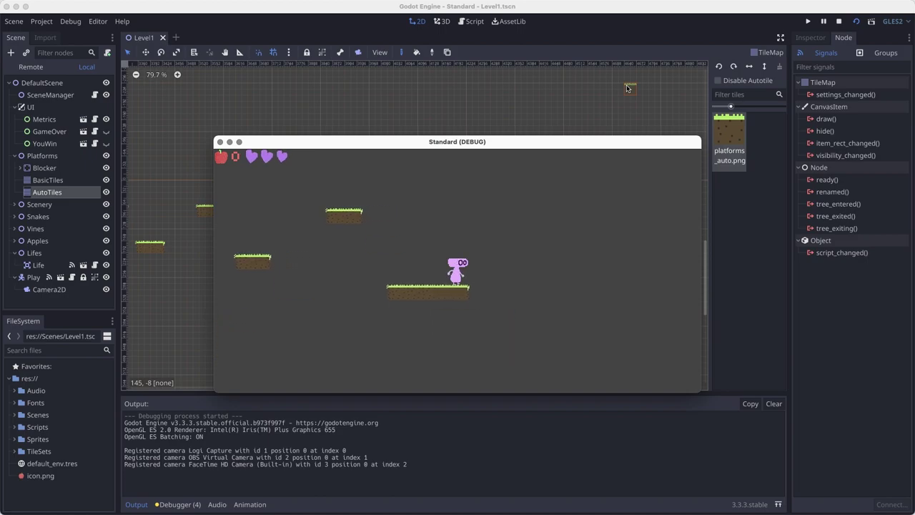
pyautogui.press('Right')
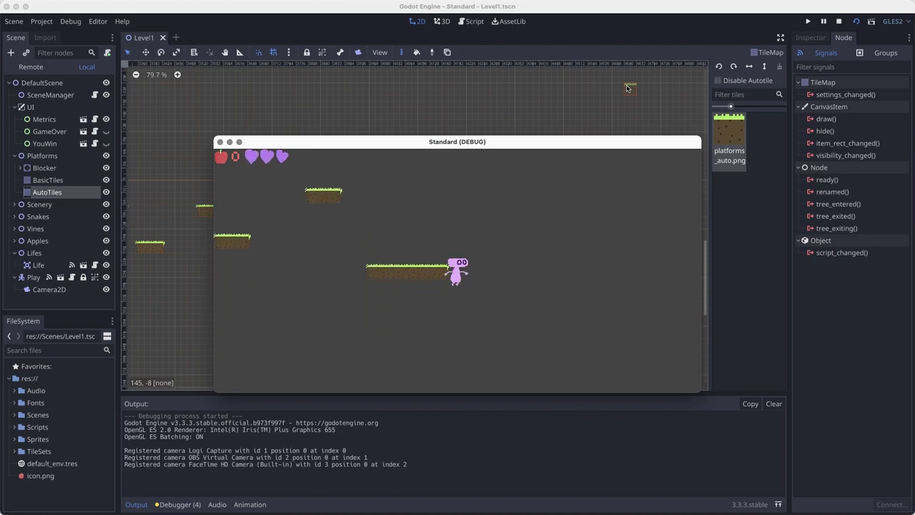
pyautogui.click(220, 141)
# Review the layout of the whole platform course from its far end back to the Player.
pyautogui.scroll(-1, 286, 247)
pyautogui.moveTo(300, 250); pyautogui.dragTo(476, 223, button='middle')
pyautogui.scroll(-5, 465, 238)
pyautogui.moveTo(372, 266); pyautogui.dragTo(480, 232, button='middle')
pyautogui.scroll(-3, 383, 263)
pyautogui.moveTo(373, 235); pyautogui.dragTo(428, 251, button='middle')
pyautogui.scroll(1, 428, 253)
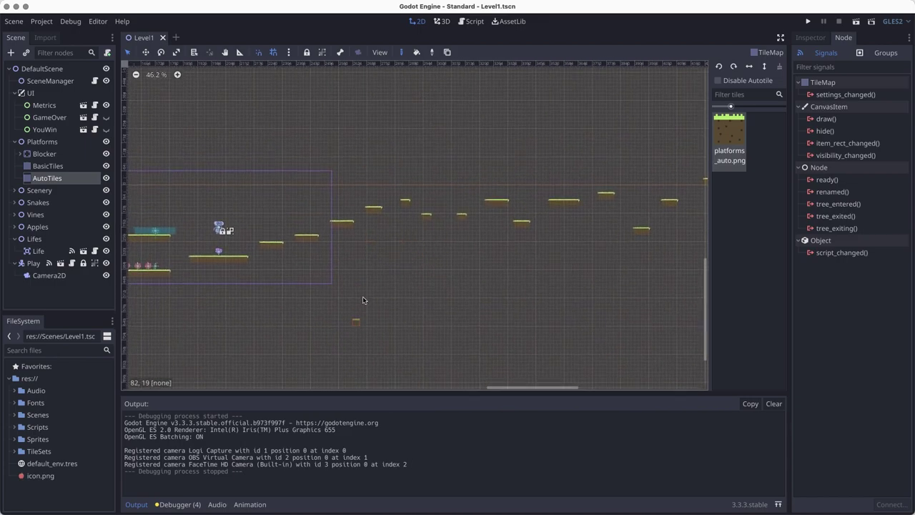
pyautogui.scroll(6, 363, 266)
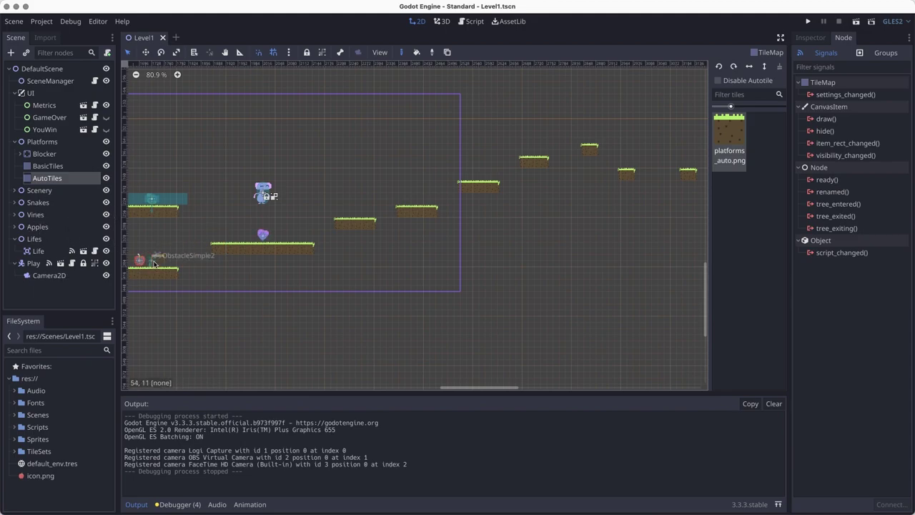
# Duplicate the ObstacleSimple2 vine four times and place one copy on each of the four ascending platforms past the Player.
pyautogui.click(14, 214)
pyautogui.click(34, 239)
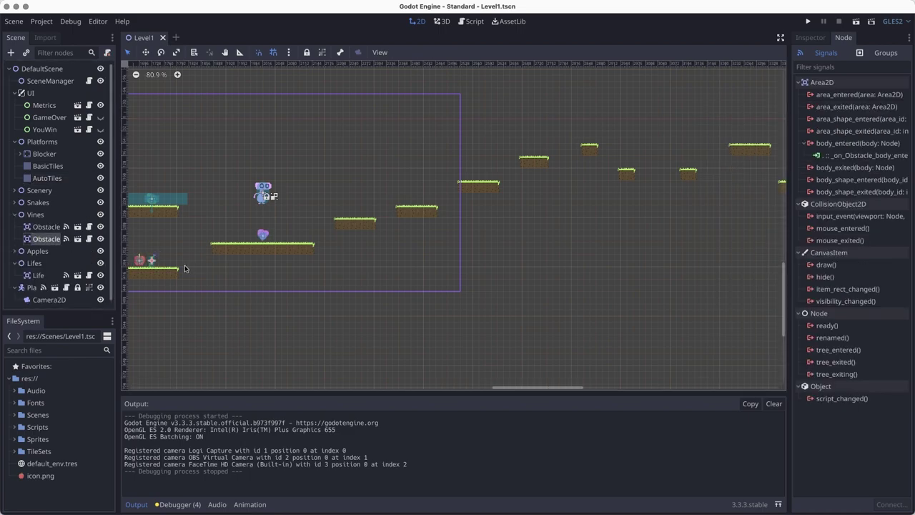
pyautogui.press('super+d')
pyautogui.moveTo(152, 260); pyautogui.dragTo(355, 211)
pyautogui.press('super+d')
pyautogui.moveTo(388, 254); pyautogui.dragTo(257, 311, button='middle')
pyautogui.press('super+d')
pyautogui.moveTo(224, 267); pyautogui.dragTo(402, 206)
pyautogui.press('super+d')
pyautogui.moveTo(479, 245); pyautogui.dragTo(381, 275, button='middle')
pyautogui.press('super+d')
# Place more vine copies along the middle of the course, one per vine platform and two on the wide one.
pyautogui.moveTo(305, 235); pyautogui.dragTo(521, 224)
pyautogui.moveTo(512, 232); pyautogui.dragTo(349, 239, button='middle')
pyautogui.press('super+d')
pyautogui.moveTo(357, 231); pyautogui.dragTo(488, 230)
pyautogui.press('super+d')
pyautogui.press('super+d')
pyautogui.moveTo(481, 280); pyautogui.dragTo(365, 317, button='middle')
pyautogui.press('super+d')
pyautogui.moveTo(373, 267); pyautogui.dragTo(433, 256)
# Place two vine copies on the long final platform, undo the spare duplicate, and save the scene.
pyautogui.moveTo(455, 318); pyautogui.dragTo(398, 285, button='middle')
pyautogui.press('super+d')
pyautogui.moveTo(376, 220); pyautogui.dragTo(647, 258)
pyautogui.press('super+d')
pyautogui.press('super+d')
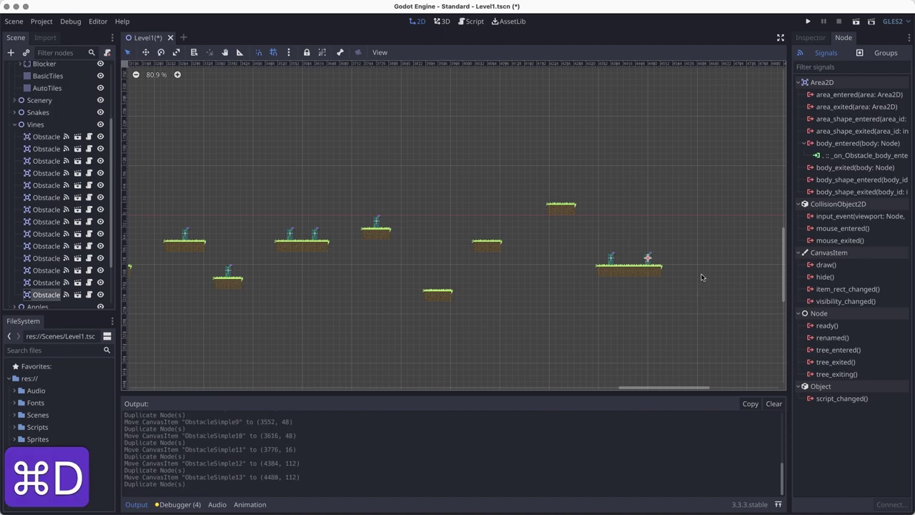
pyautogui.press('super+z')
pyautogui.press('super+s')
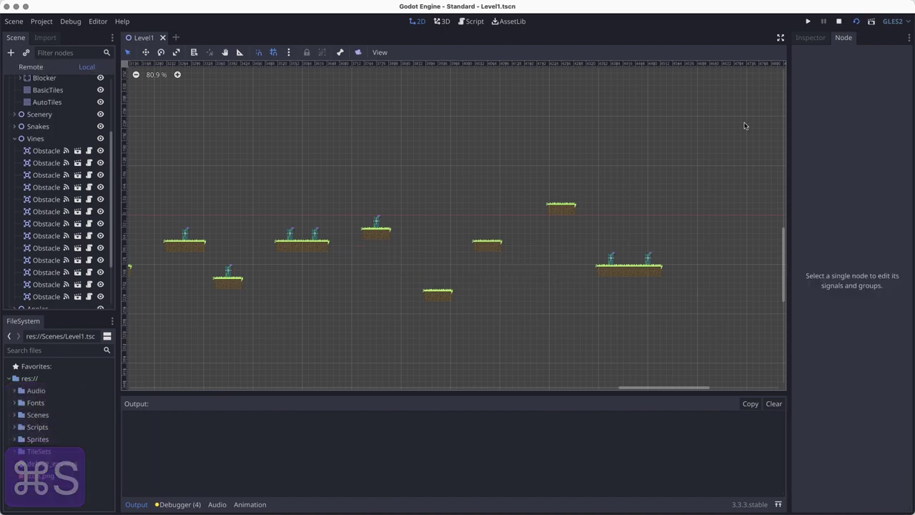
# Playtest the level by jumping past the new vines on the ascending platforms, and close the game window.
pyautogui.press('super+b')
pyautogui.press('Right')
pyautogui.press('space')
pyautogui.press('Right')
pyautogui.press('space')
pyautogui.press('Right')
pyautogui.press('Right')
pyautogui.press('space')
pyautogui.press('Right')
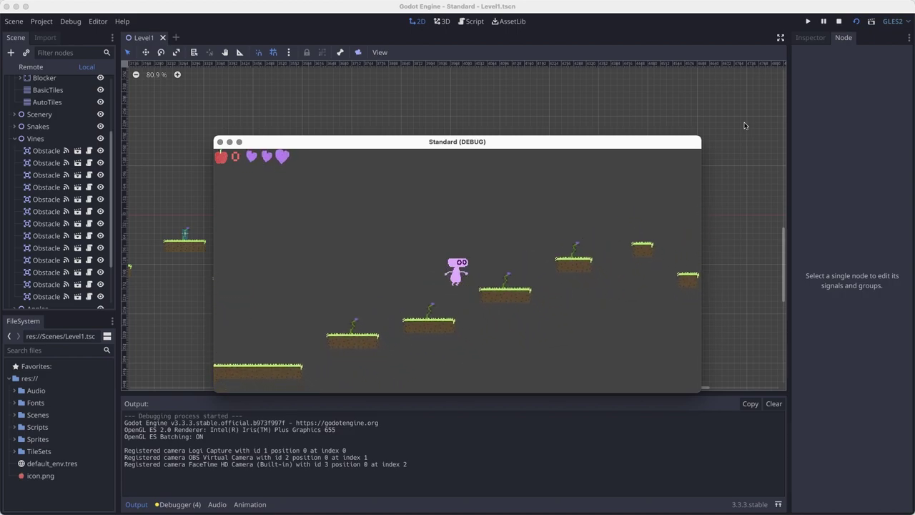
pyautogui.click(220, 141)
pyautogui.press('super+s')
# Set Frame Number to 1 for ObstacleSimple2 and 2 for ObstacleSimple3, and save the scene.
pyautogui.hscroll(-3, 406, 264)
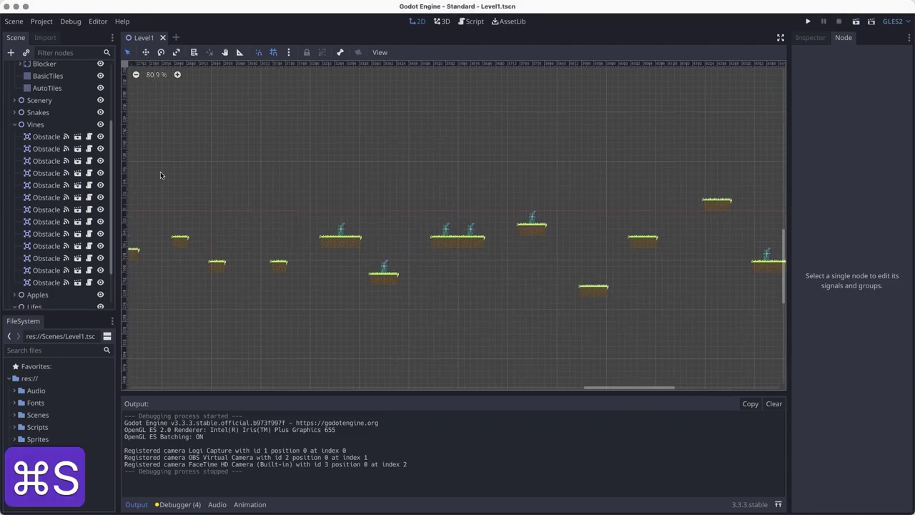
pyautogui.click(41, 149)
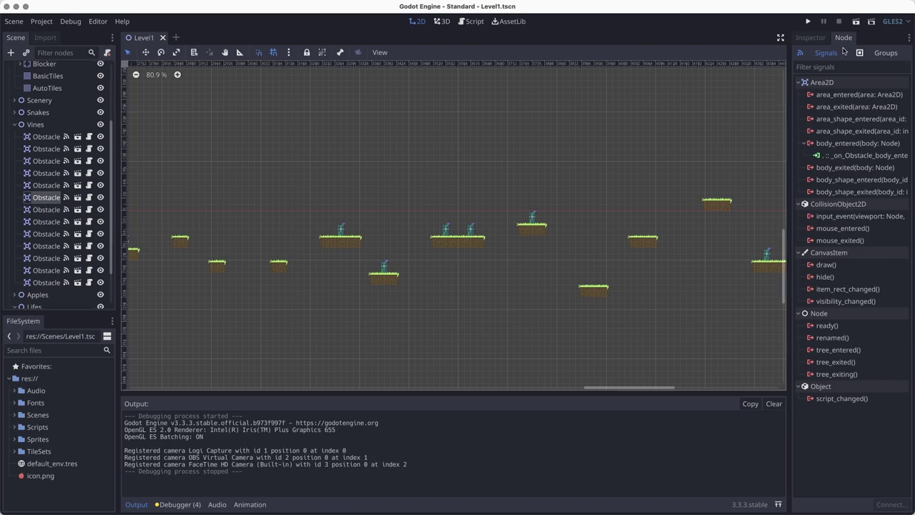
pyautogui.click(810, 38)
pyautogui.click(46, 148)
pyautogui.click(901, 104)
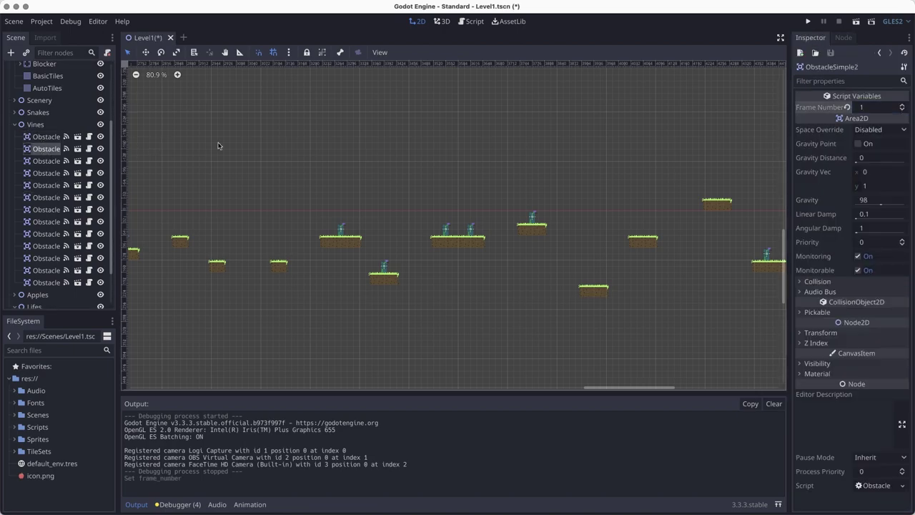
pyautogui.click(46, 161)
pyautogui.click(902, 104)
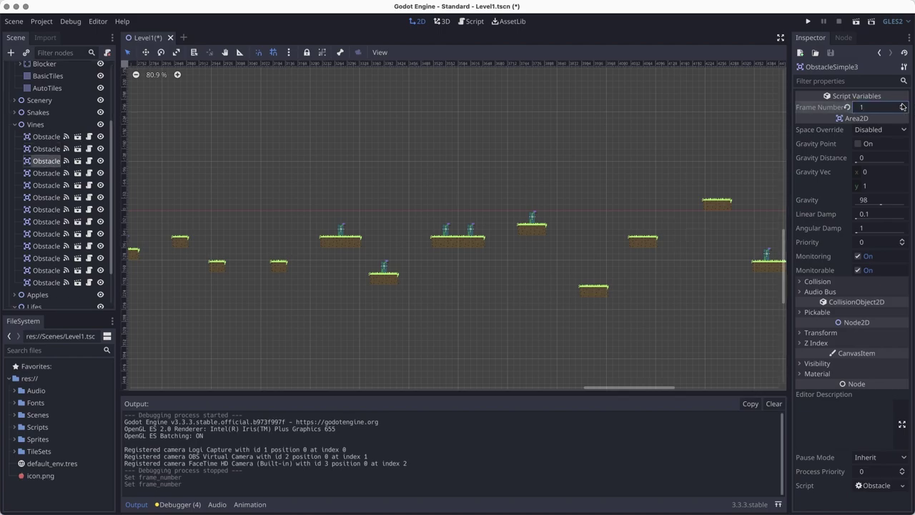
pyautogui.click(902, 104)
pyautogui.hscroll(-10, 270, 254)
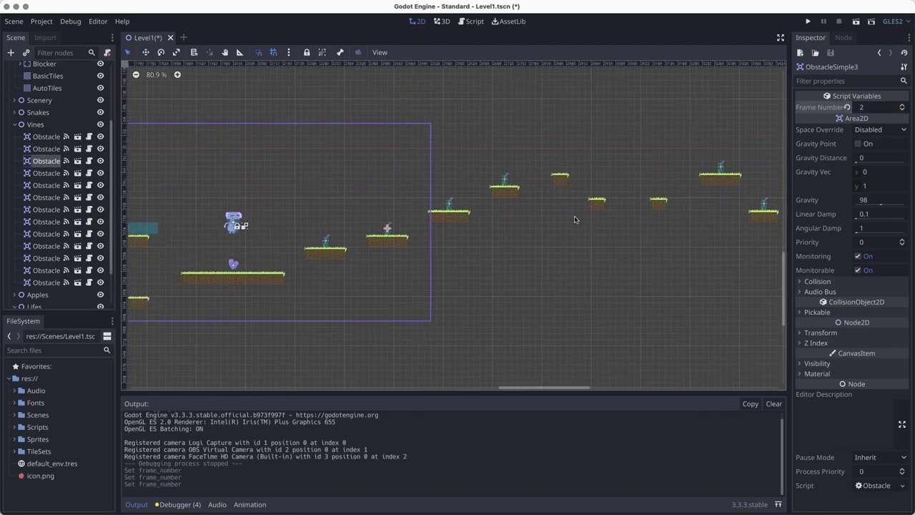
pyautogui.hscroll(-3, 454, 311)
pyautogui.scroll(4, 308, 313)
pyautogui.moveTo(273, 326); pyautogui.dragTo(384, 333, button='middle')
pyautogui.scroll(5, 381, 330)
pyautogui.moveTo(301, 313); pyautogui.dragTo(613, 333, button='middle')
pyautogui.hscroll(5, 612, 333)
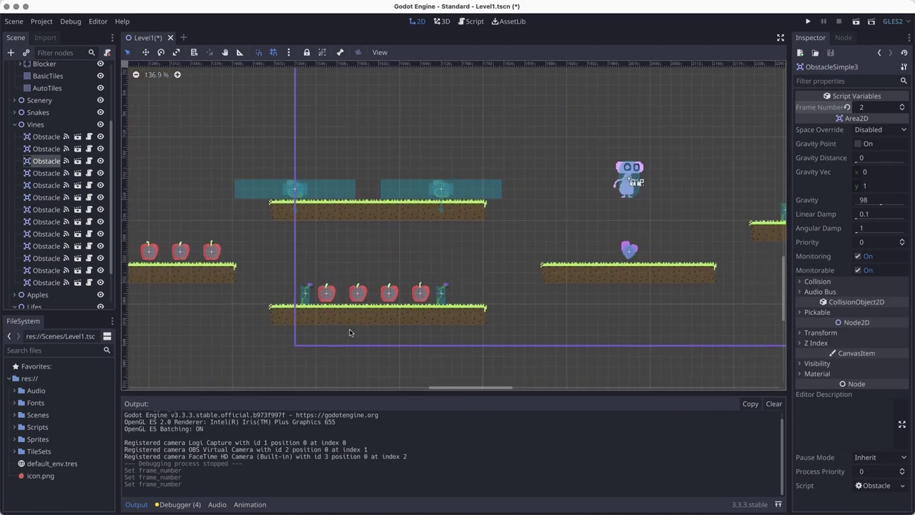
pyautogui.scroll(2, 294, 308)
pyautogui.press('super+s')
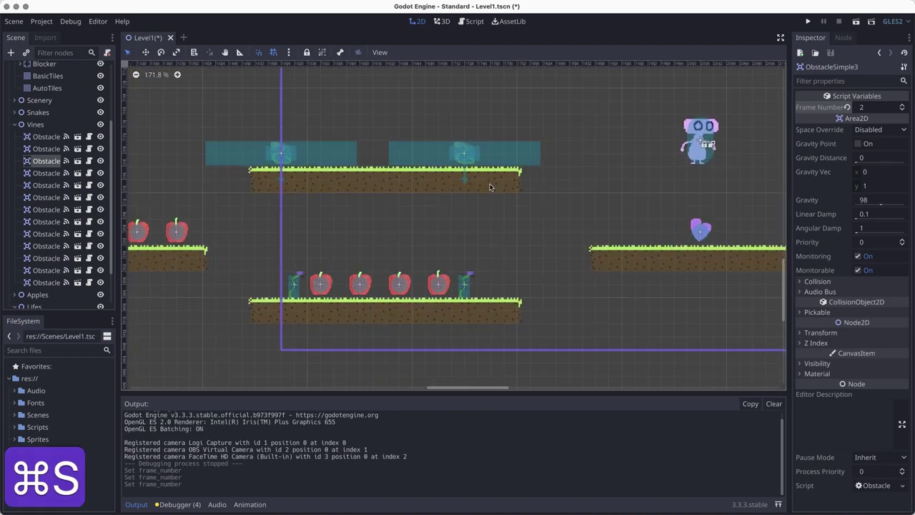
# Select the first three vine obstacles in turn and examine where each one stands in the level.
pyautogui.click(47, 138)
pyautogui.click(45, 150)
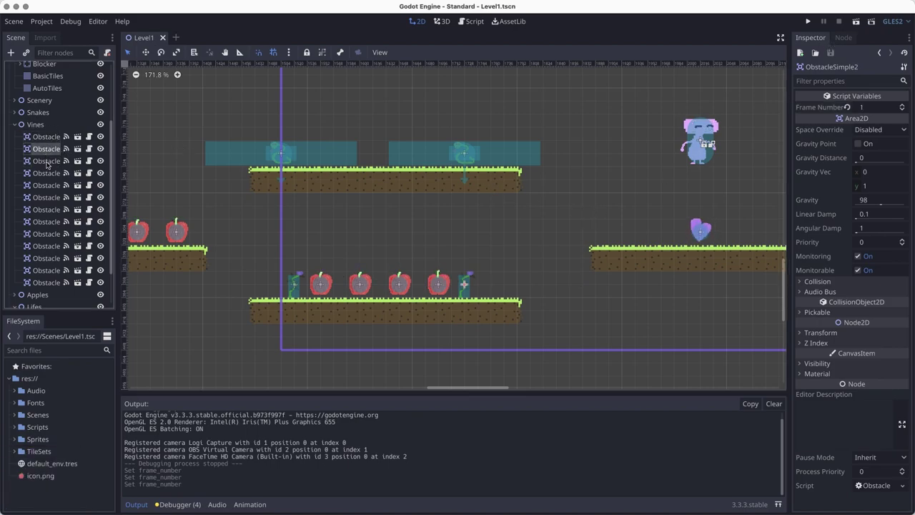
pyautogui.click(47, 162)
pyautogui.scroll(-3, 413, 250)
pyautogui.moveTo(569, 236); pyautogui.dragTo(245, 275, button='middle')
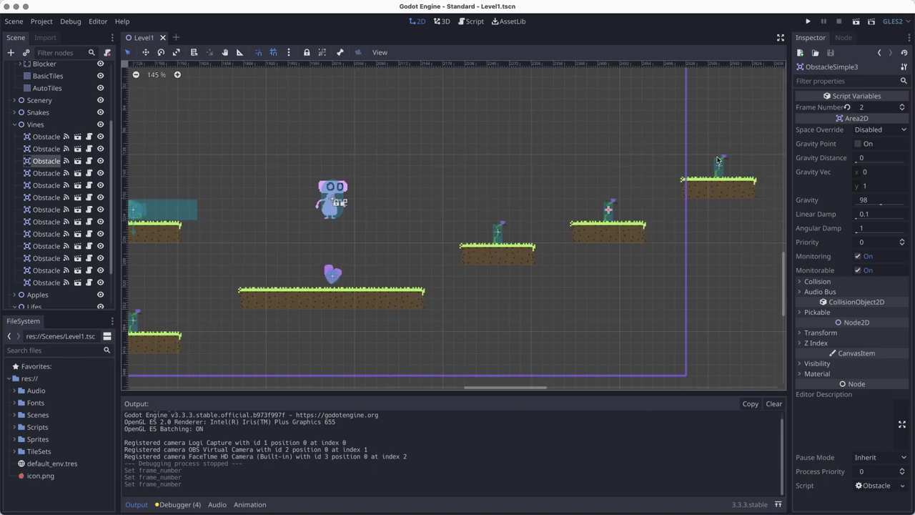
# Playtest the scene to check the vine variations on the ascending platforms, and close the game window.
pyautogui.click(856, 21)
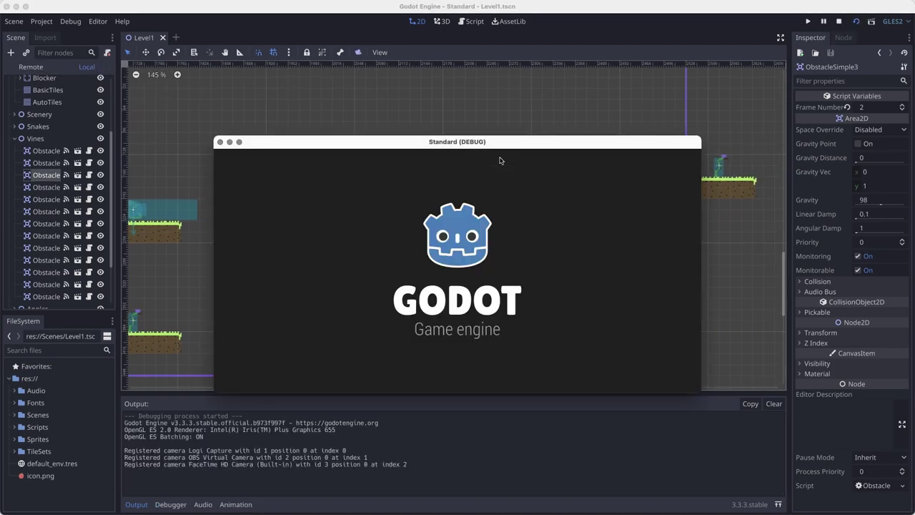
pyautogui.press('Right')
pyautogui.press('space')
pyautogui.press('space')
pyautogui.press('Right')
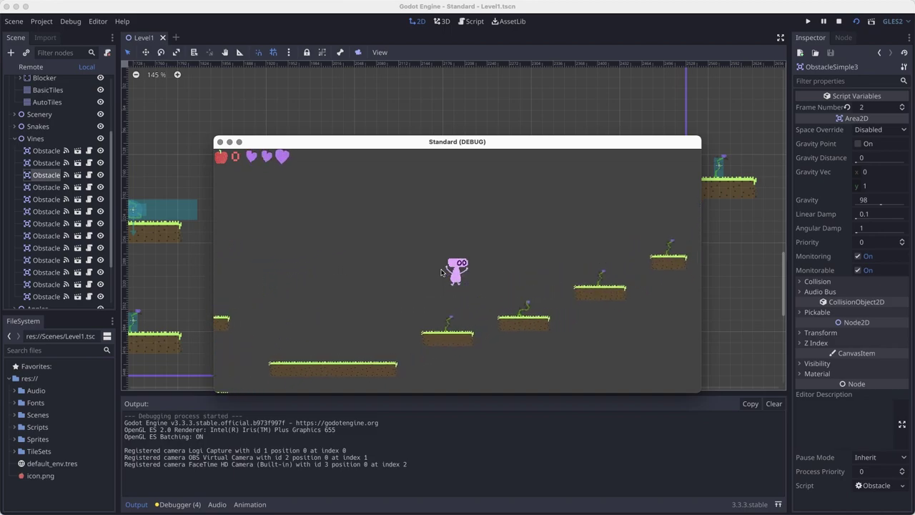
pyautogui.press('space')
pyautogui.press('Right')
pyautogui.press('space')
pyautogui.press('Right')
pyautogui.press('Right')
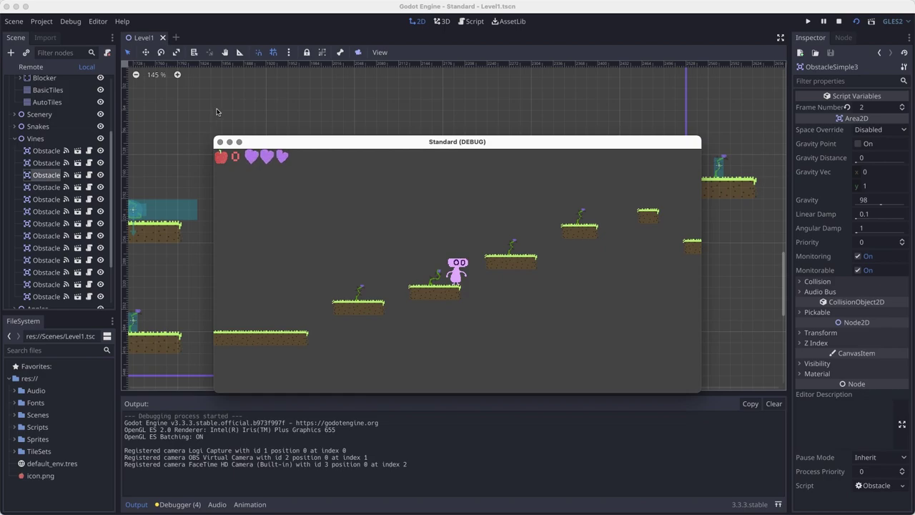
pyautogui.click(220, 141)
pyautogui.press('super+s')
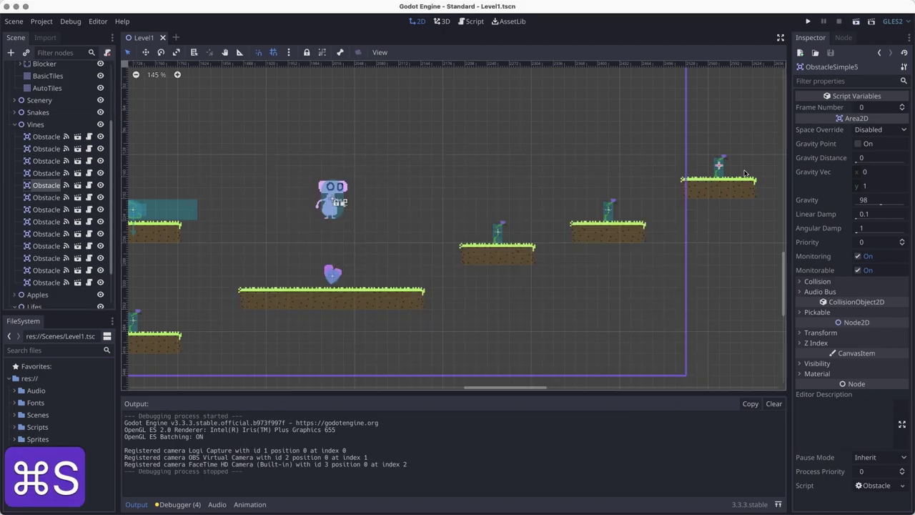
# Set Frame Number to 1 for ObstacleSimple5 and 2 for ObstacleSimple7.
pyautogui.click(902, 105)
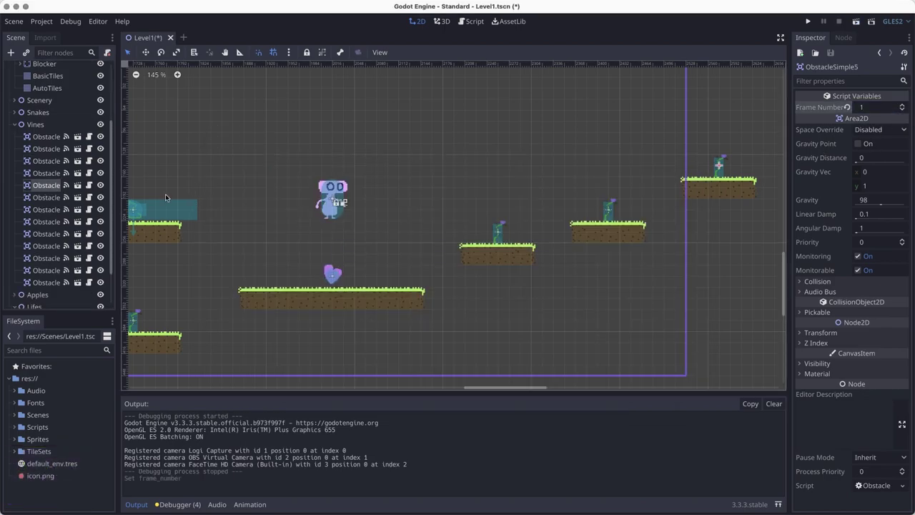
pyautogui.click(34, 210)
pyautogui.click(902, 104)
pyautogui.click(901, 105)
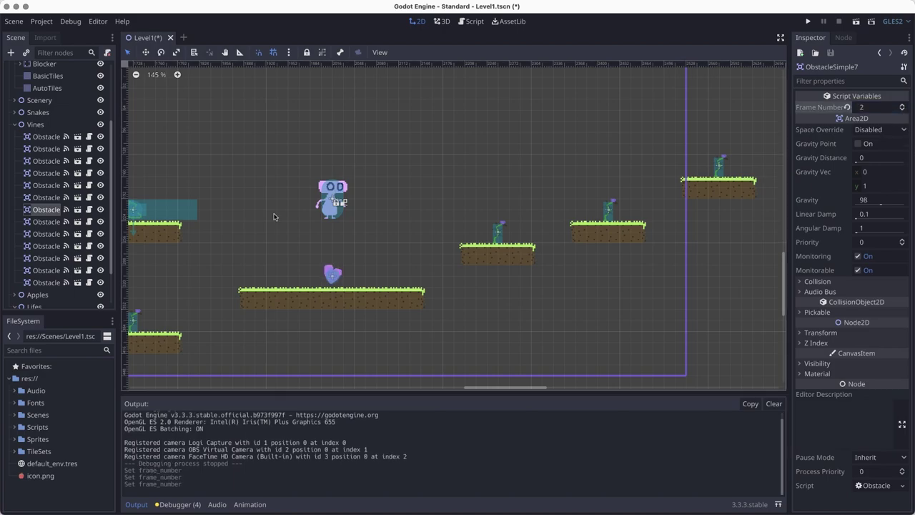
# Raise the Frame Number of ObstacleSimple8 and ObstacleSimple9, and set it to 1 for ObstacleSimple10.
pyautogui.click(46, 222)
pyautogui.click(902, 105)
pyautogui.click(903, 105)
pyautogui.click(45, 234)
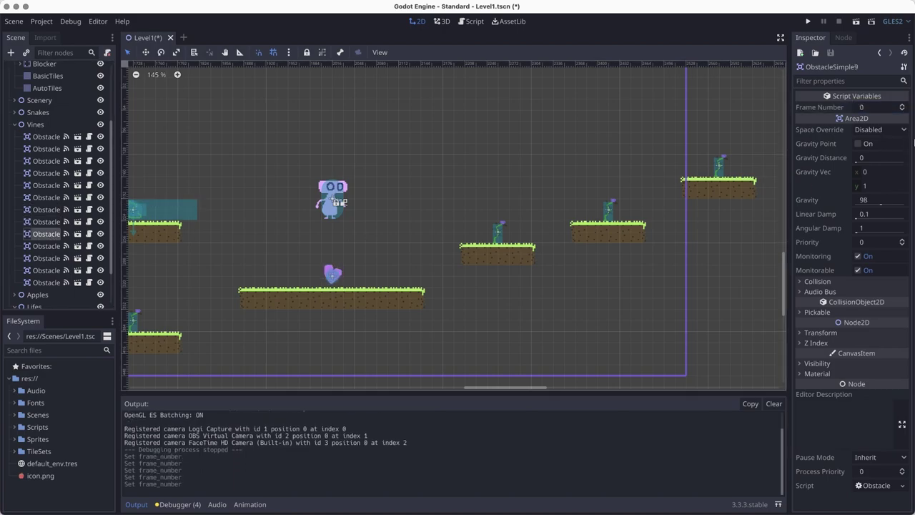
pyautogui.click(903, 105)
pyautogui.click(53, 248)
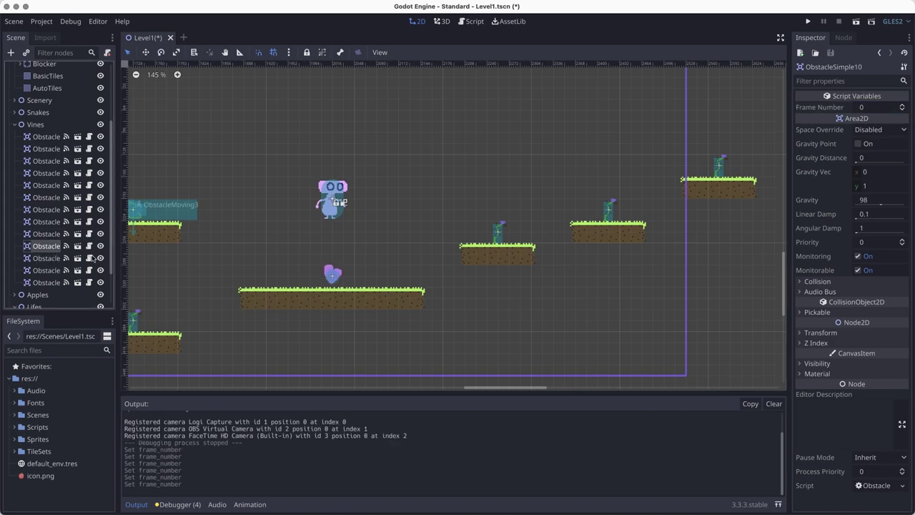
pyautogui.click(903, 107)
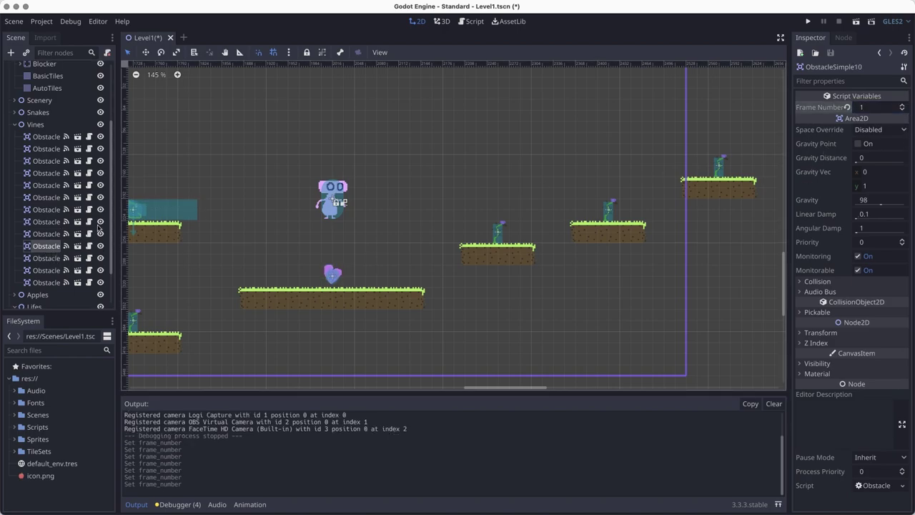
# Set Frame Number to 2 for ObstacleSimple12 and 1 for ObstacleSimple13, and save the scene.
pyautogui.click(35, 271)
pyautogui.click(902, 110)
pyautogui.click(901, 110)
pyautogui.click(901, 104)
pyautogui.click(901, 103)
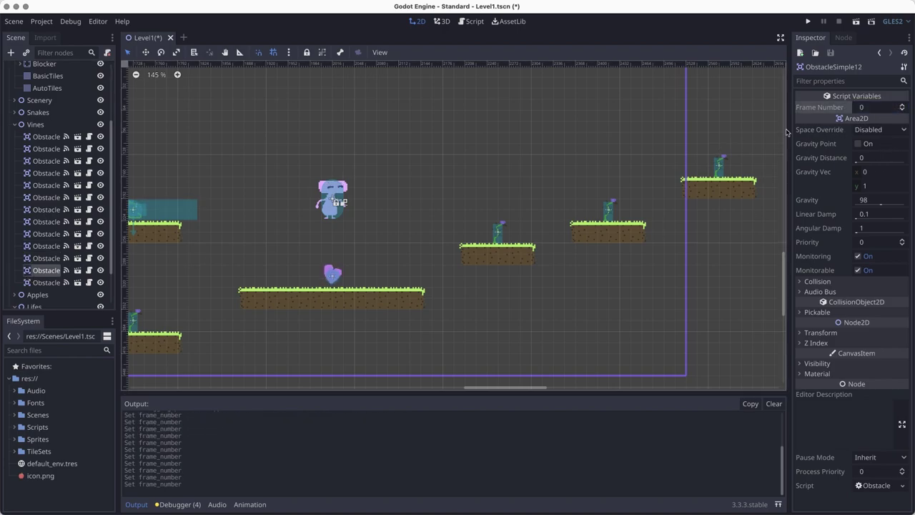
pyautogui.press('super+s')
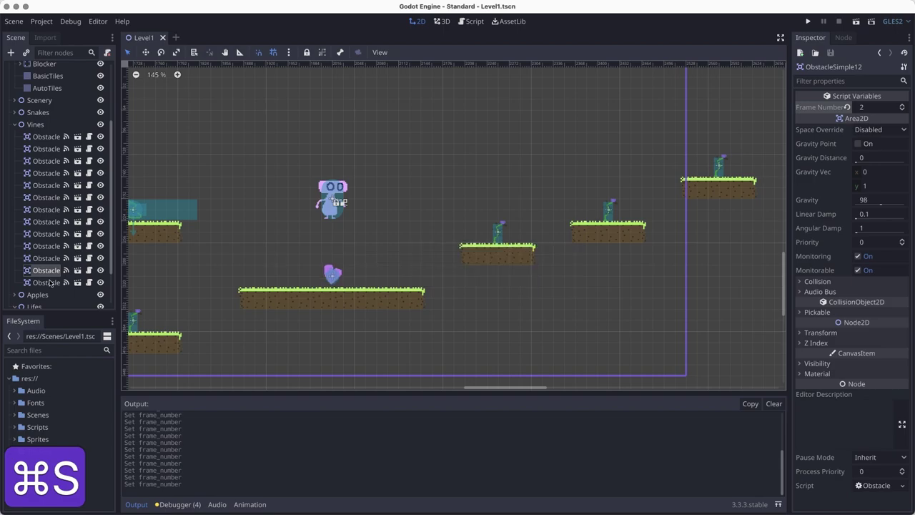
pyautogui.click(620, 208)
pyautogui.click(902, 104)
pyautogui.press('super+s')
# Examine the course around the Player and the ascending platforms, including the empty area beneath them.
pyautogui.scroll(-3, 580, 178)
pyautogui.scroll(2, 502, 276)
pyautogui.hscroll(3, 494, 305)
pyautogui.scroll(-8, 494, 304)
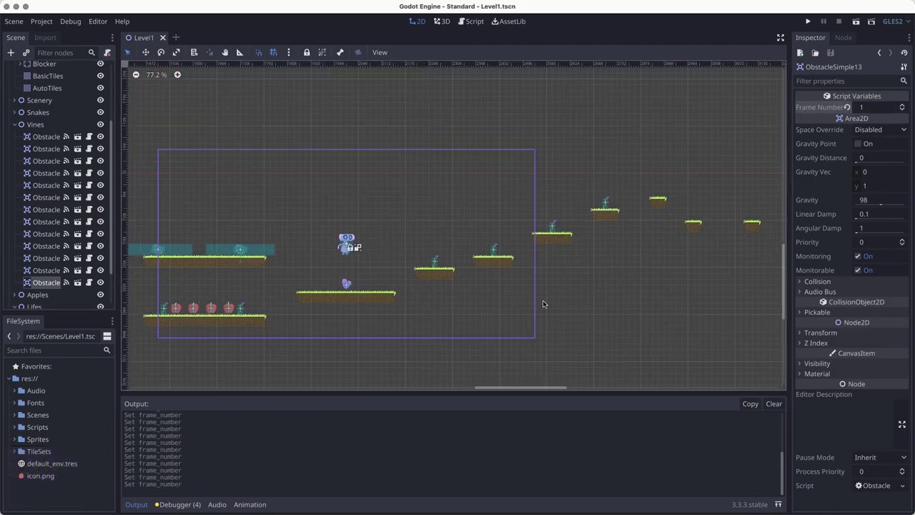
pyautogui.moveTo(422, 235); pyautogui.dragTo(566, 207, button='middle')
pyautogui.scroll(5, 367, 257)
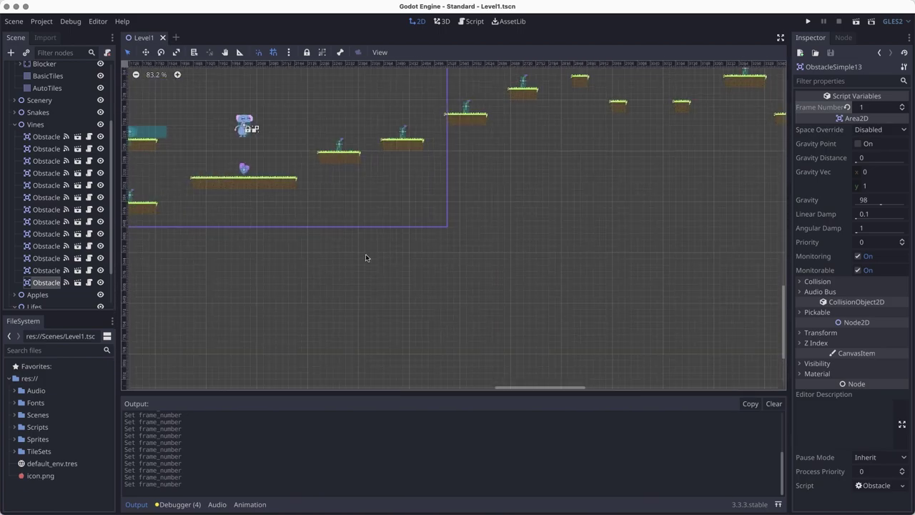
pyautogui.press('super+s')
pyautogui.scroll(3, 60, 179)
# On BasicTiles, paint a top-left corner tile below the Player's platform and extend it with a grass-top row about 23 tiles long.
pyautogui.click(14, 194)
pyautogui.click(48, 165)
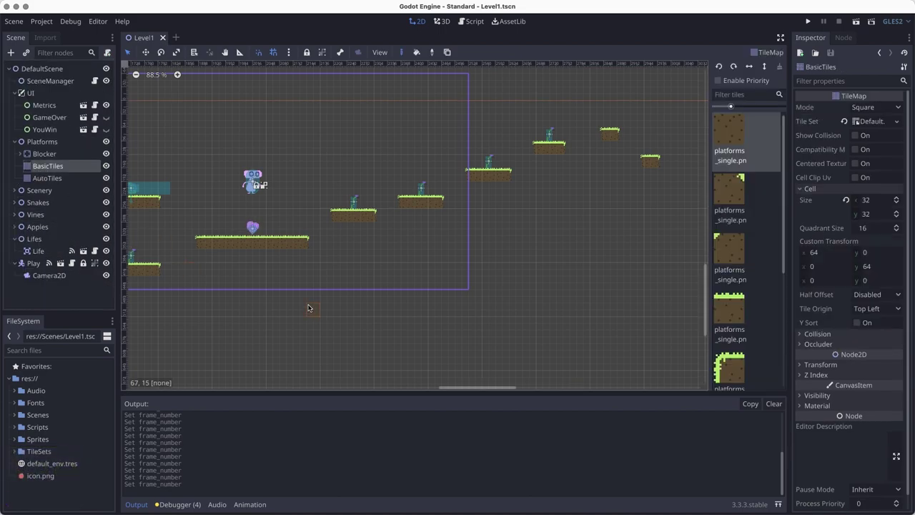
pyautogui.click(729, 368)
pyautogui.click(298, 283)
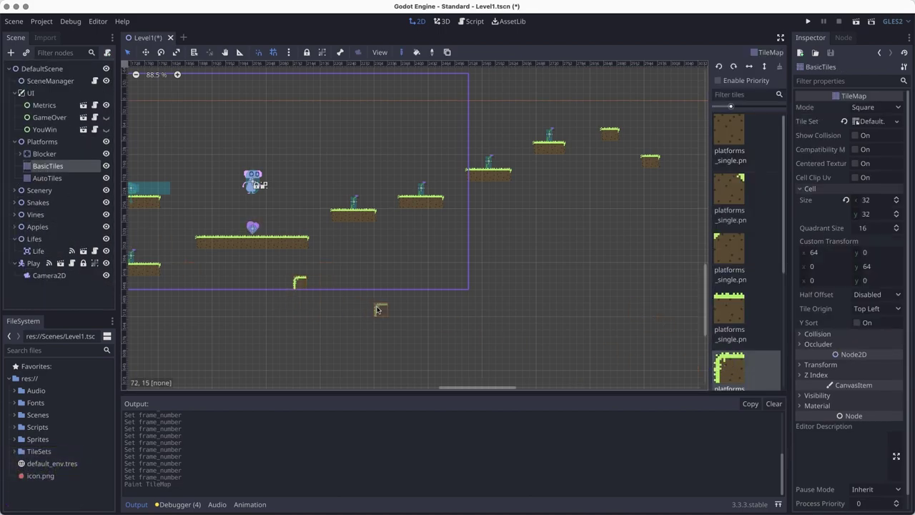
pyautogui.click(735, 301)
pyautogui.keyDown('shift'); pyautogui.moveTo(513, 273); pyautogui.dragTo(607, 279); pyautogui.keyUp('shift')
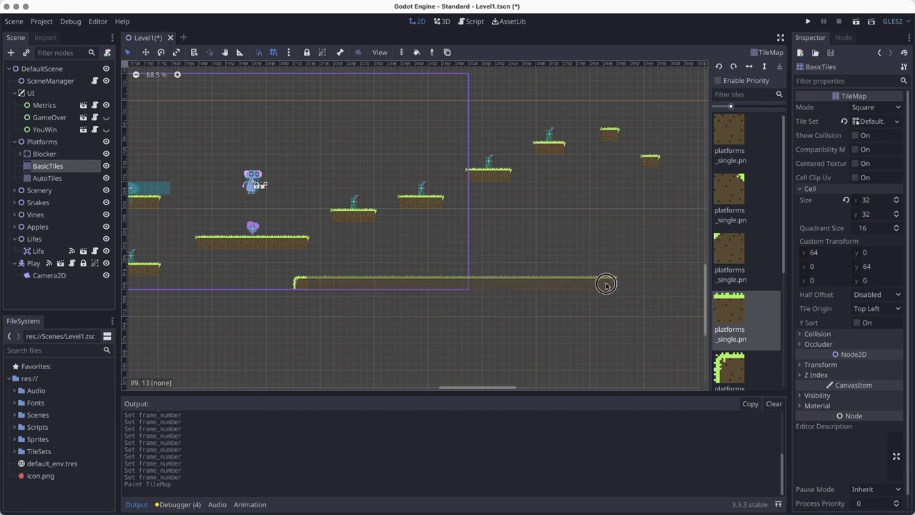
# Paint a two-tile left-edge wall at the ground row's far end and a raised grass-top row about 14 tiles long.
pyautogui.hscroll(5, 543, 308)
pyautogui.scroll(-5, 725, 277)
pyautogui.click(729, 300)
pyautogui.click(346, 263)
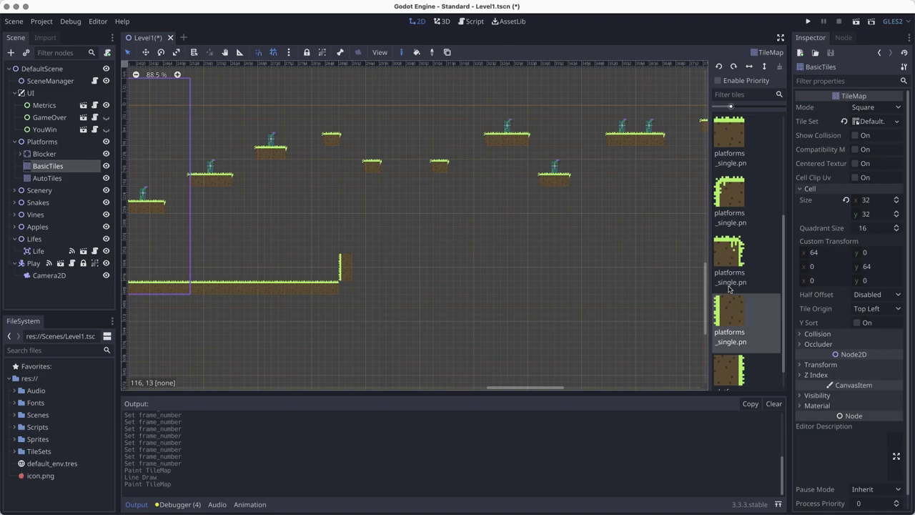
pyautogui.click(731, 156)
pyautogui.keyDown('shift'); pyautogui.moveTo(525, 251); pyautogui.dragTo(536, 250); pyautogui.keyUp('shift')
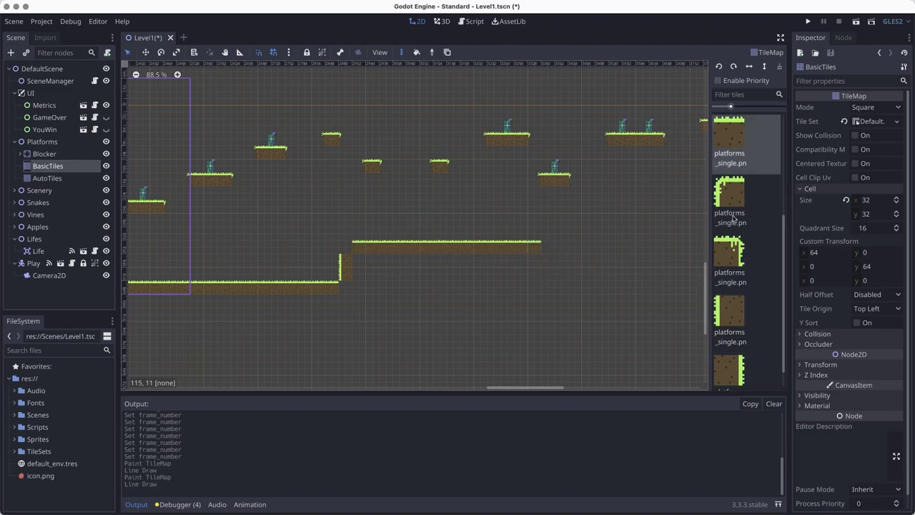
# Cap the raised row with a top-right corner tile at its far end and a top-left corner tile above the wall.
pyautogui.click(729, 261)
pyautogui.click(548, 251)
pyautogui.click(729, 200)
pyautogui.click(362, 259)
# Paint a right-edge wall about four tiles down from the raised ground's far corner.
pyautogui.hscroll(5, 675, 264)
pyautogui.click(726, 367)
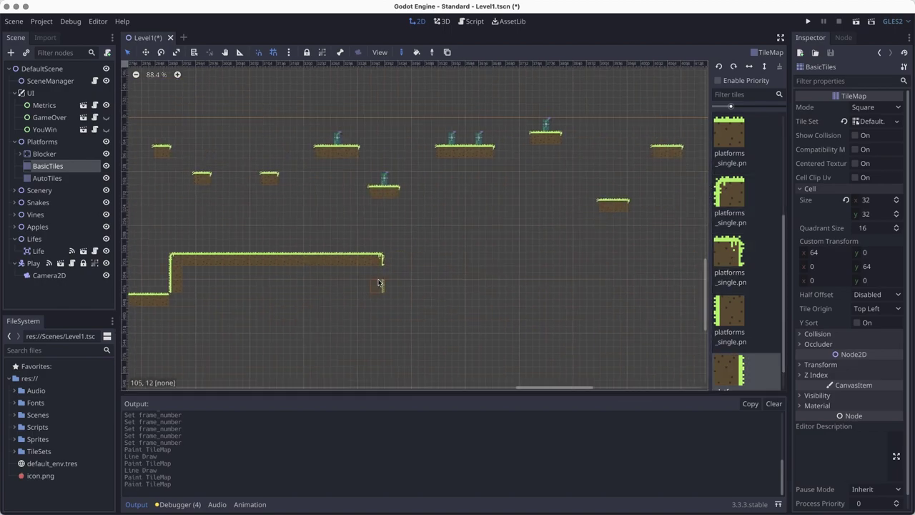
pyautogui.click(376, 297)
# Paint a lower grass-top row about 20 tiles long from the foot of the right-edge wall, and save the scene.
pyautogui.scroll(2, 760, 275)
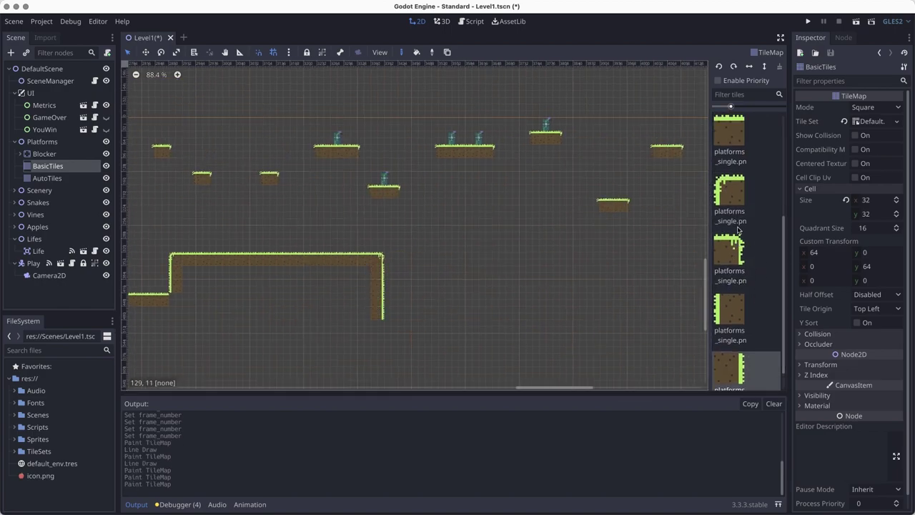
pyautogui.click(729, 180)
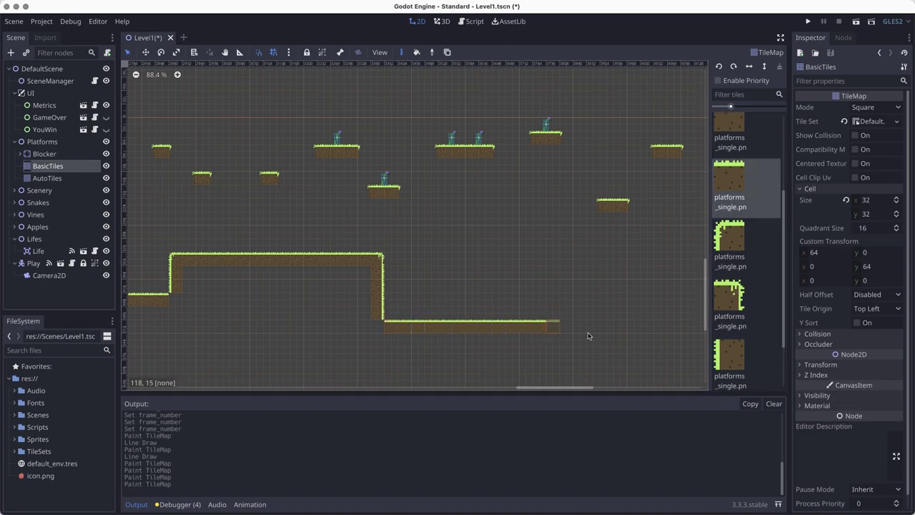
pyautogui.hscroll(5, 357, 328)
pyautogui.press('super+s')
pyautogui.hscroll(2, 522, 333)
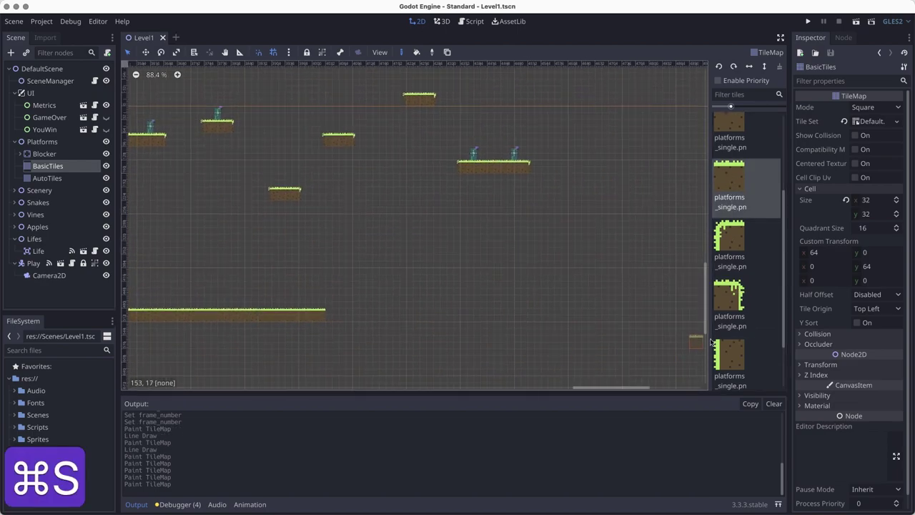
# Cap the far end of the long lower grass-top row with a top-right corner tile.
pyautogui.scroll(-3, 713, 346)
pyautogui.scroll(4, 718, 322)
pyautogui.scroll(-2, 724, 275)
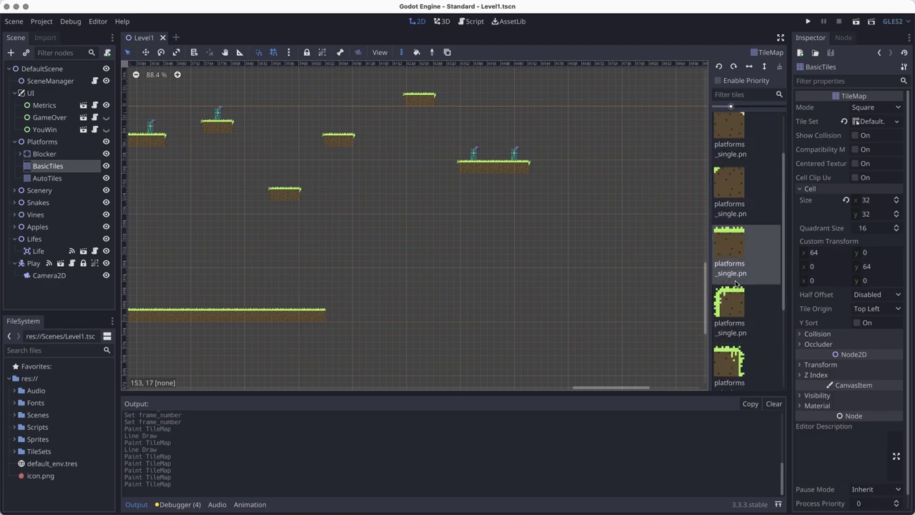
pyautogui.click(730, 307)
pyautogui.click(337, 317)
pyautogui.scroll(-3, 378, 310)
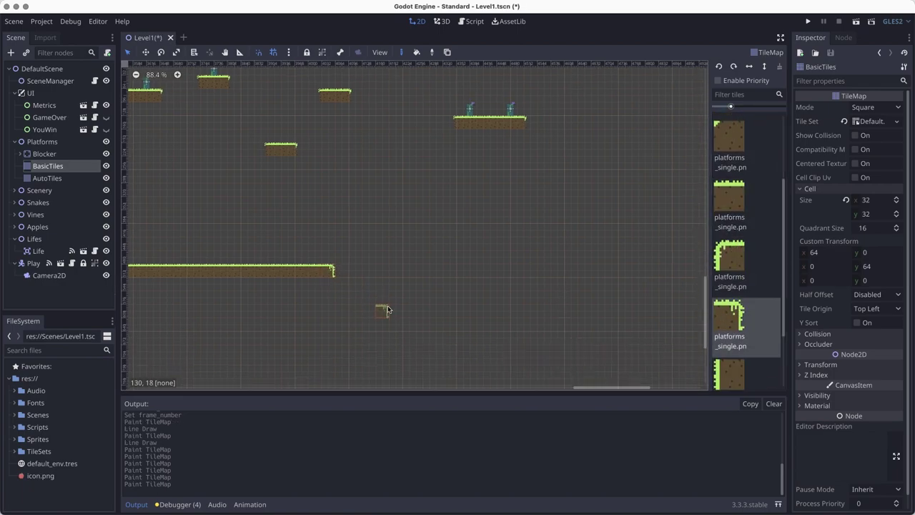
# Paint a right-edge wall four tiles down from the new corner tile, and save the scene.
pyautogui.scroll(-2, 732, 375)
pyautogui.scroll(-3, 492, 293)
pyautogui.hscroll(-2, 500, 327)
pyautogui.scroll(2, 500, 326)
pyautogui.scroll(2, 493, 328)
pyautogui.scroll(-2, 740, 339)
pyautogui.click(737, 349)
pyautogui.click(432, 295)
pyautogui.press('super+s')
# Paint a grass-top row eight tiles long from the foot of the new wall, erasing any surplus tiles, and save the scene.
pyautogui.scroll(-1, 748, 255)
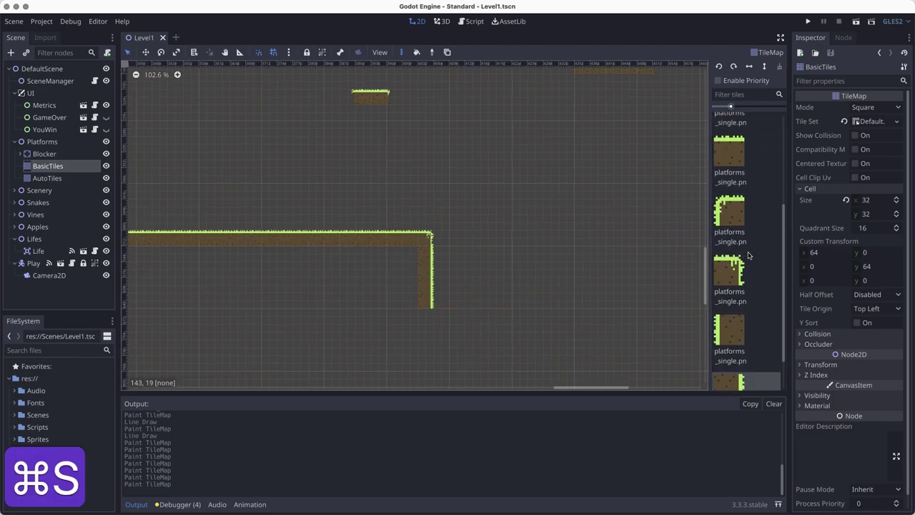
pyautogui.scroll(3, 748, 255)
pyautogui.click(730, 307)
pyautogui.keyDown('shift'); pyautogui.moveTo(441, 323); pyautogui.dragTo(632, 325); pyautogui.keyUp('shift')
pyautogui.press('super+z')
pyautogui.keyDown('shift'); pyautogui.moveTo(441, 315); pyautogui.dragTo(584, 318); pyautogui.keyUp('shift')
pyautogui.moveTo(593, 330)
pyautogui.mouseDown(button='middle')
pyautogui.moveTo(394, 349)
pyautogui.moveTo(385, 363)
pyautogui.mouseUp(button='middle')
pyautogui.scroll(-2, 410, 340)
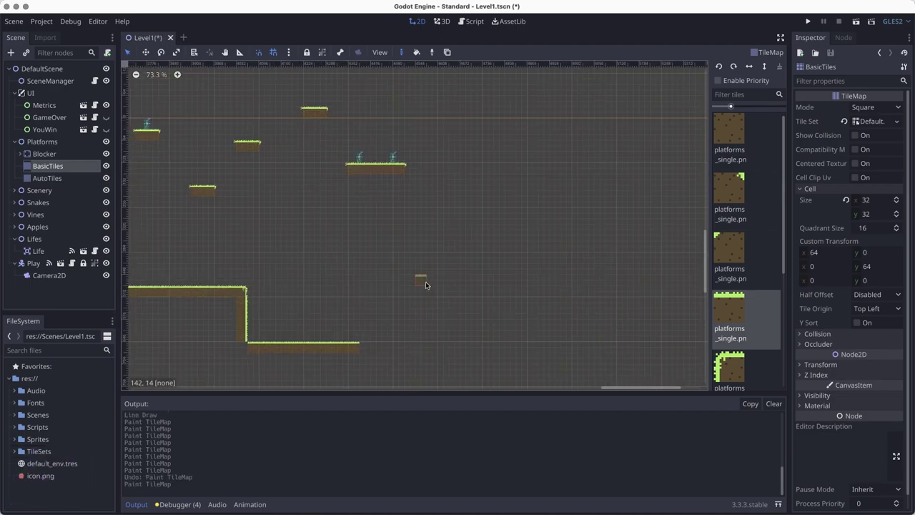
pyautogui.scroll(1, 374, 342)
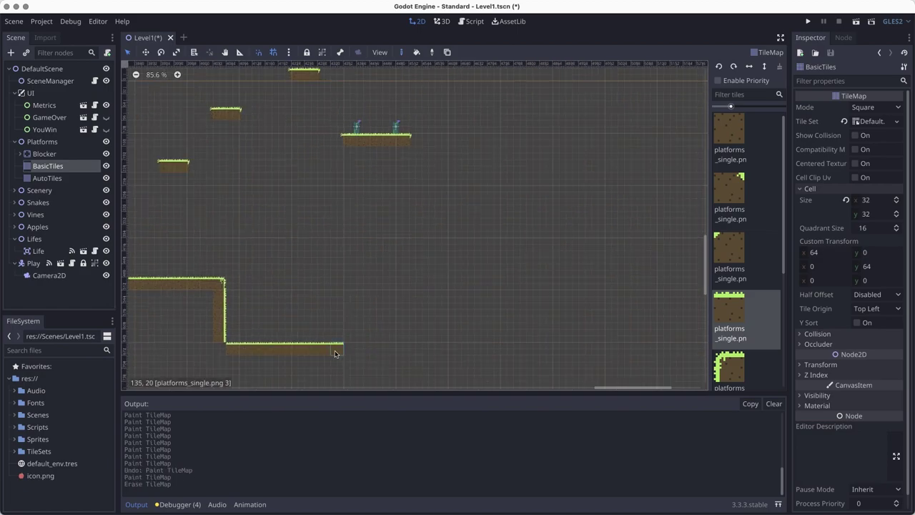
pyautogui.press('super+s')
# Build a two-tile stair step one level above the row's far end from a top-left corner tile and a grass-top tile.
pyautogui.scroll(-3, 766, 320)
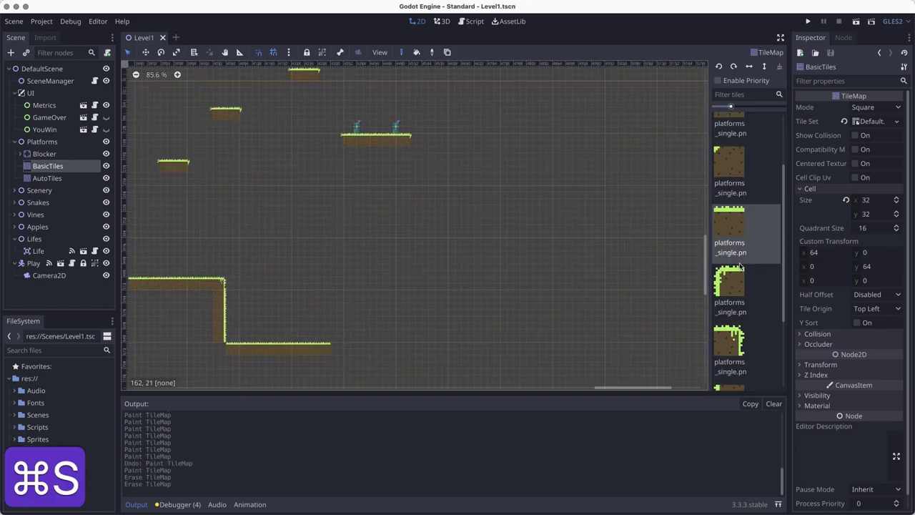
pyautogui.click(742, 270)
pyautogui.click(337, 337)
pyautogui.press('super+s')
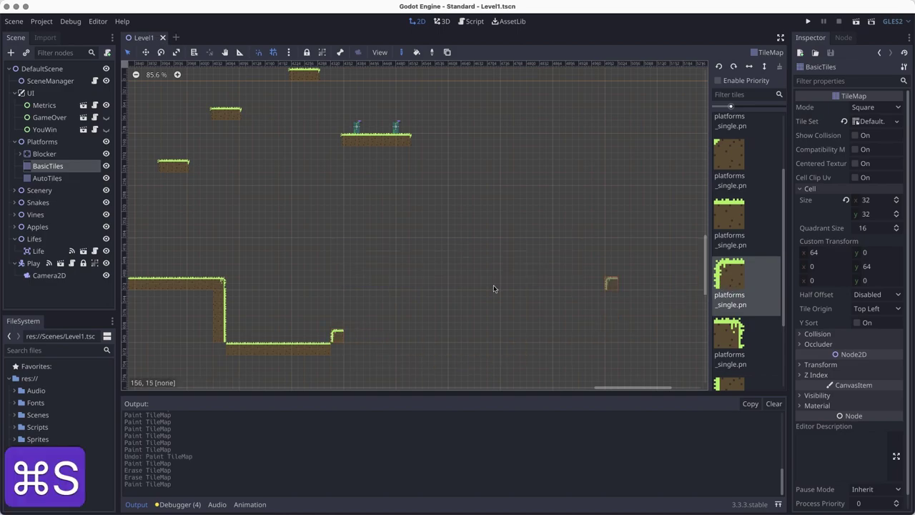
pyautogui.click(726, 230)
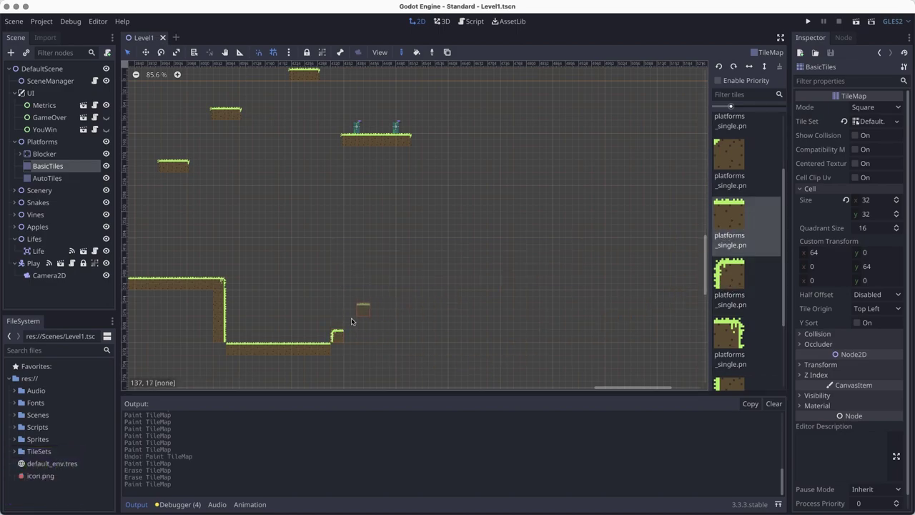
pyautogui.click(348, 335)
# Add three more rising stair steps, each made of a top-left corner tile and a grass-top tile.
pyautogui.click(729, 283)
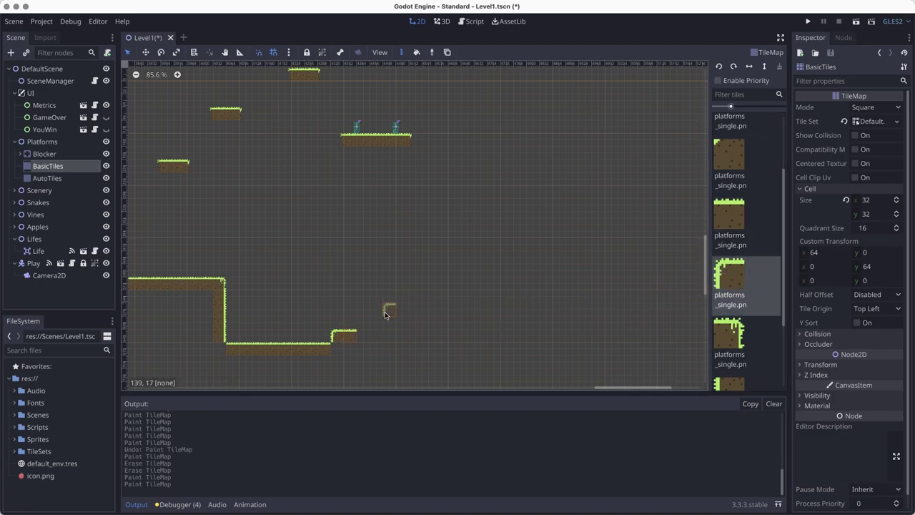
pyautogui.click(739, 230)
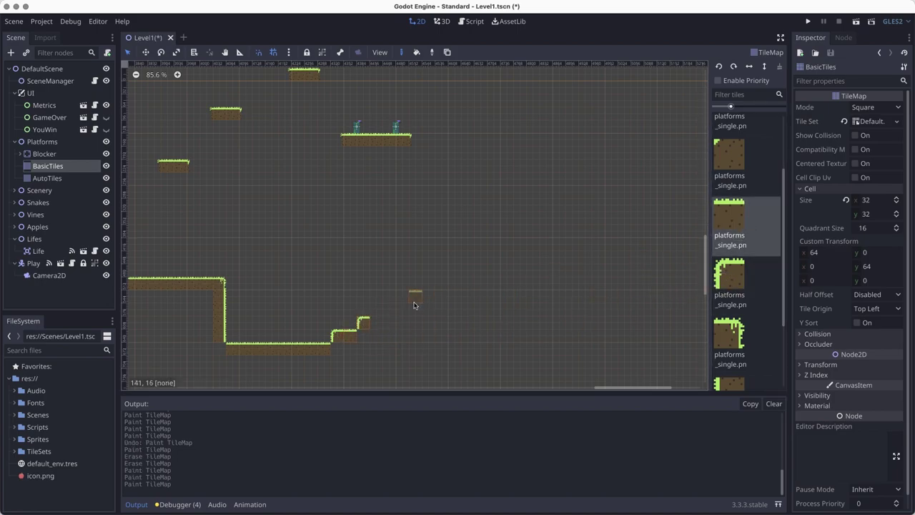
pyautogui.click(725, 287)
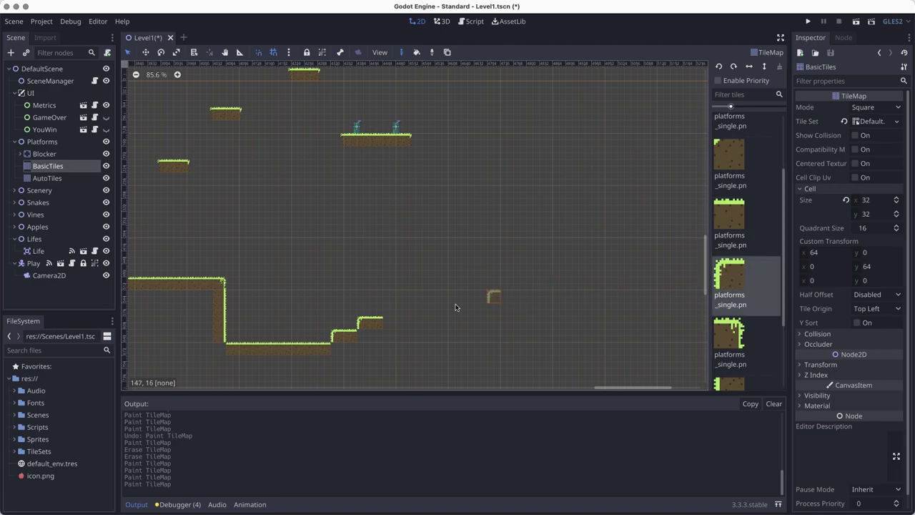
pyautogui.click(729, 242)
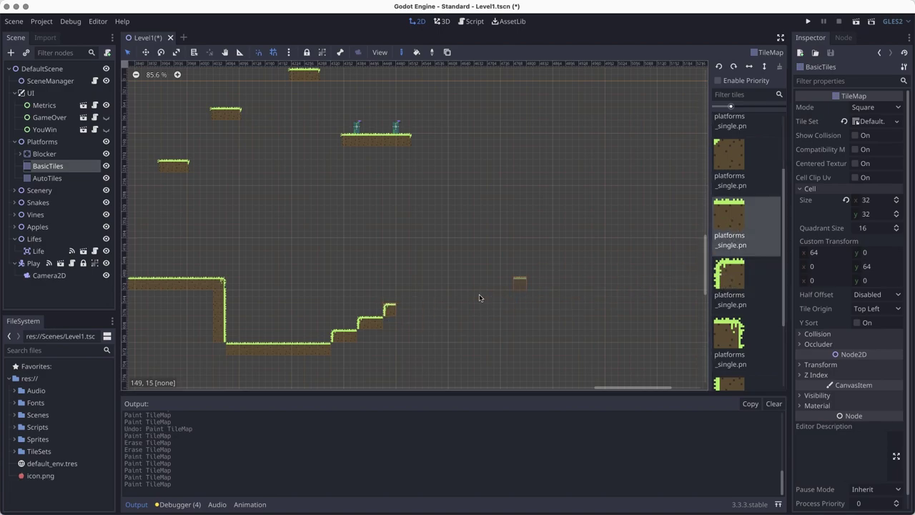
pyautogui.click(750, 277)
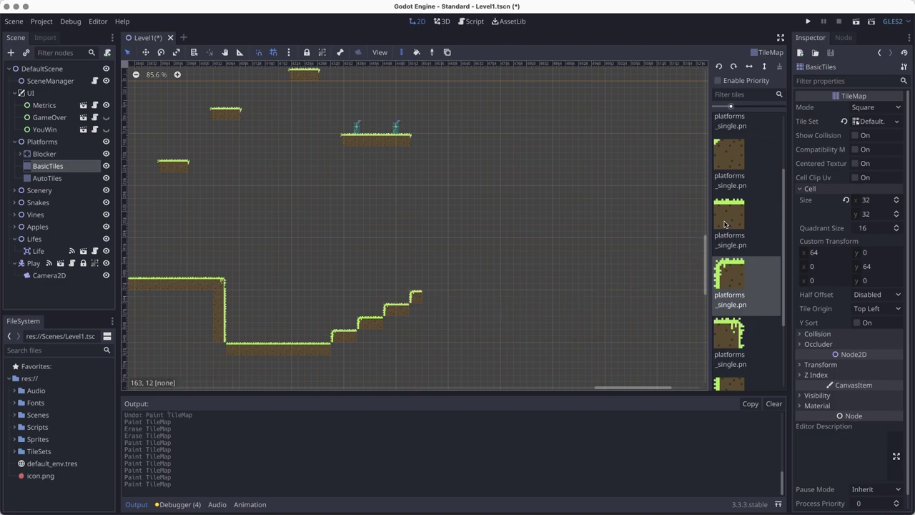
pyautogui.click(724, 224)
pyautogui.click(430, 296)
pyautogui.hscroll(5, 415, 321)
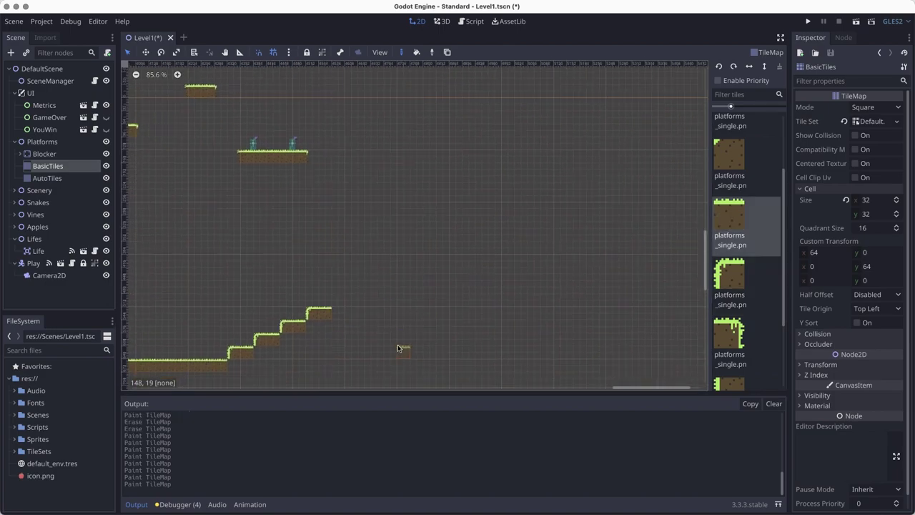
# Paint a two-tile left-edge wall beyond the highest stair step and top it with a top-left corner tile.
pyautogui.click(724, 273)
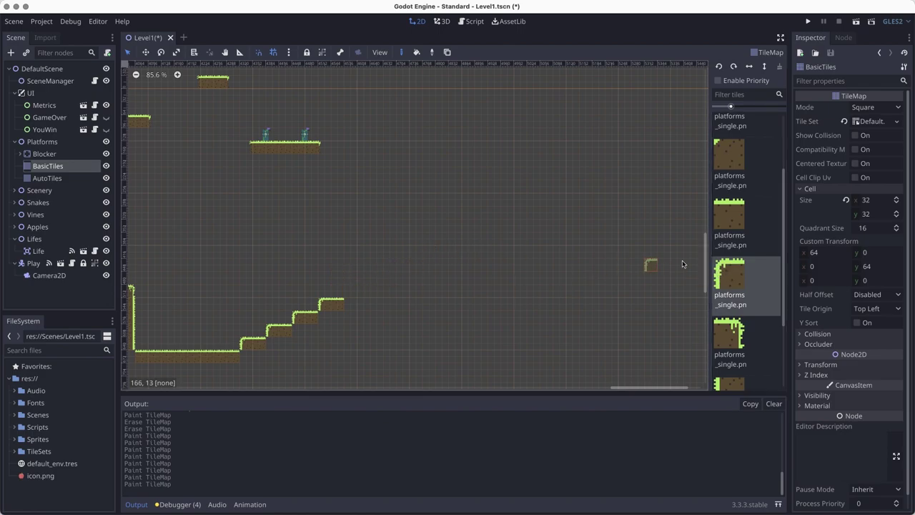
pyautogui.scroll(-2, 731, 223)
pyautogui.click(729, 347)
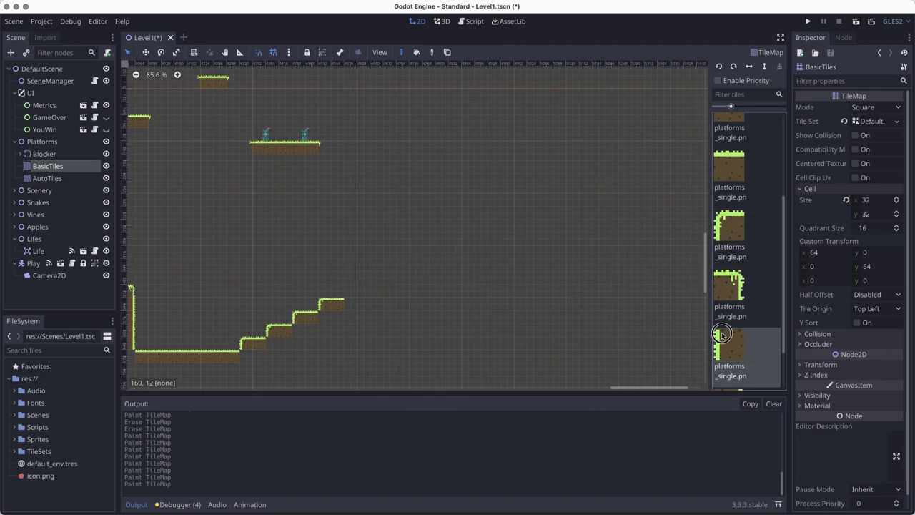
pyautogui.click(738, 251)
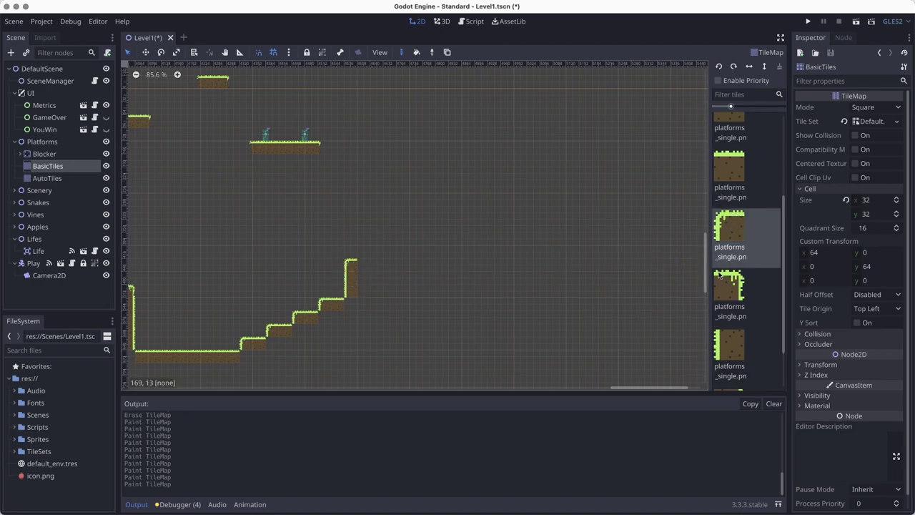
# Paint a grass-top row about 17 tiles long from the corner above the stairs, saving the scene along the way.
pyautogui.click(729, 190)
pyautogui.moveTo(363, 262); pyautogui.dragTo(429, 261)
pyautogui.scroll(2, 439, 286)
pyautogui.hscroll(3, 439, 286)
pyautogui.press('super+s')
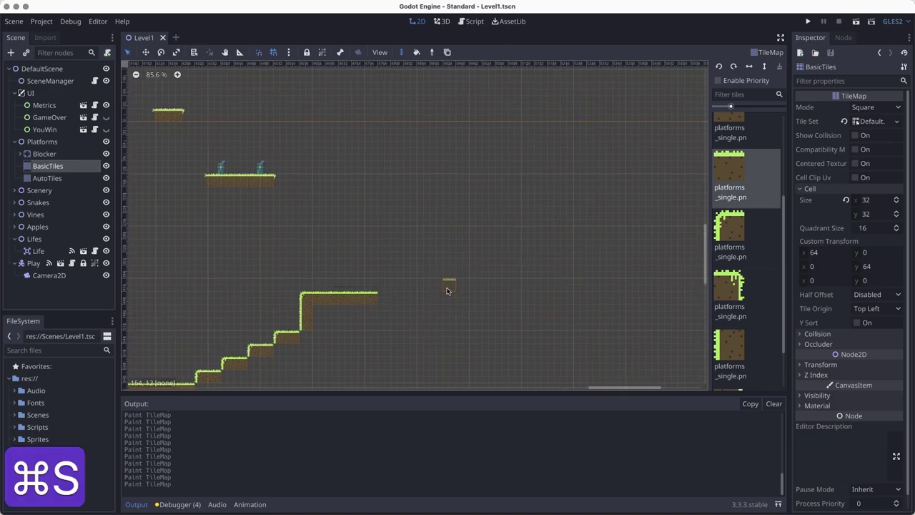
pyautogui.moveTo(385, 297); pyautogui.dragTo(530, 297)
pyautogui.scroll(-3, 429, 286)
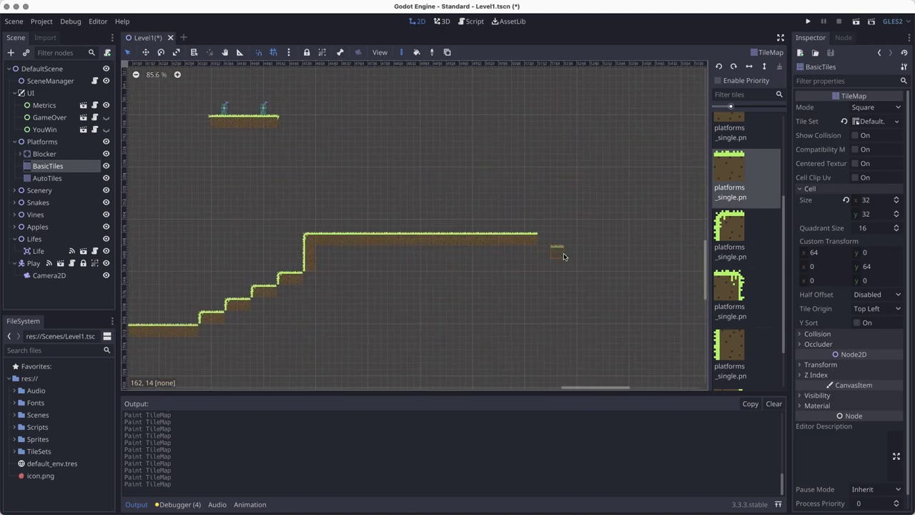
# Cap the far end of the row above the stairs with a top-right corner tile, and save the scene.
pyautogui.moveTo(564, 255); pyautogui.dragTo(553, 287, button='middle')
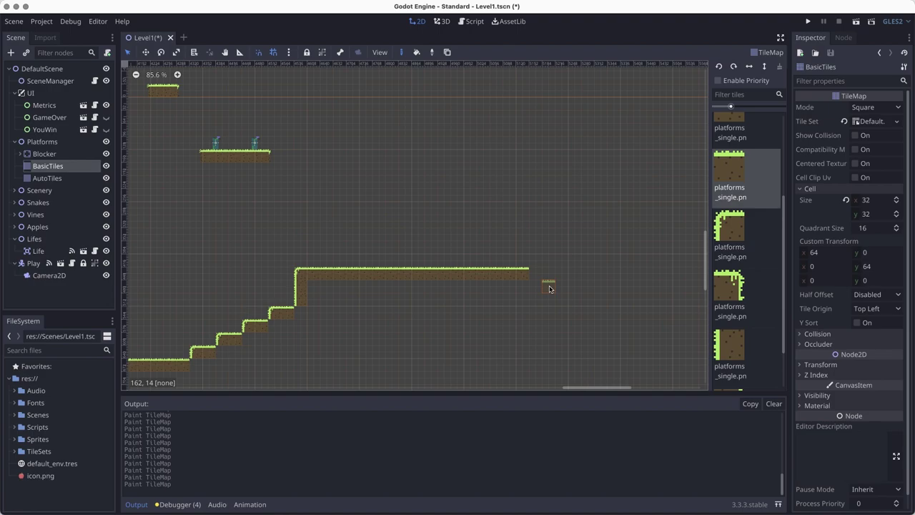
pyautogui.click(712, 284)
pyautogui.moveTo(412, 321)
pyautogui.mouseDown(button='middle')
pyautogui.moveTo(441, 374)
pyautogui.moveTo(479, 256)
pyautogui.mouseUp(button='middle')
pyautogui.press('super+s')
# Paint a left-edge wall about 11 tiles down from the corner where the ground begins.
pyautogui.scroll(-3, 436, 285)
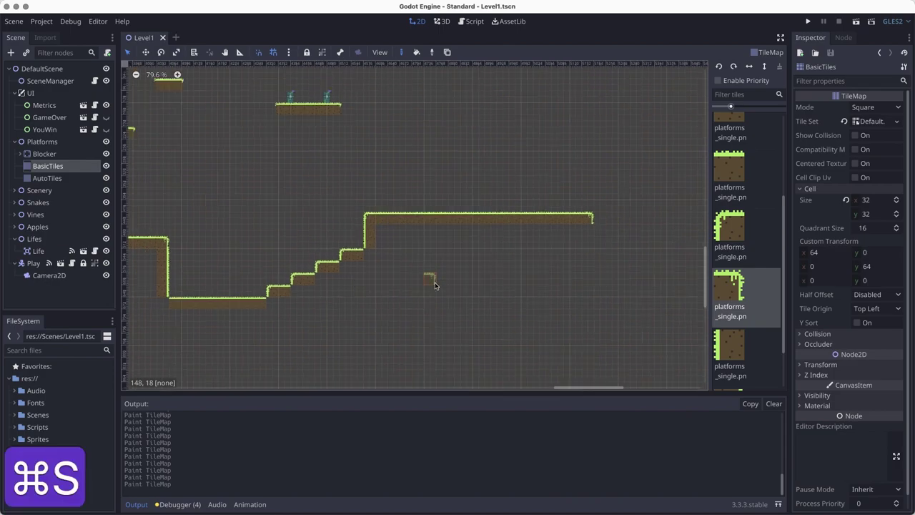
pyautogui.click(729, 355)
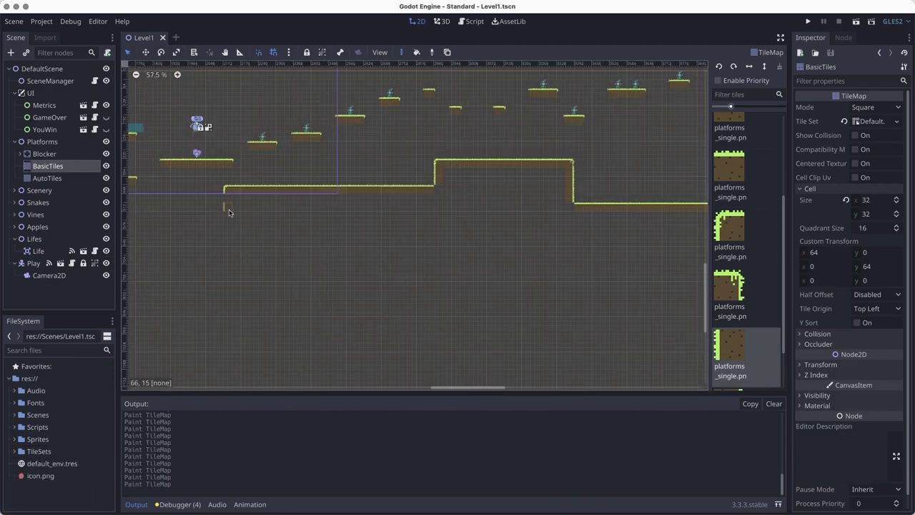
pyautogui.moveTo(229, 199); pyautogui.dragTo(230, 287)
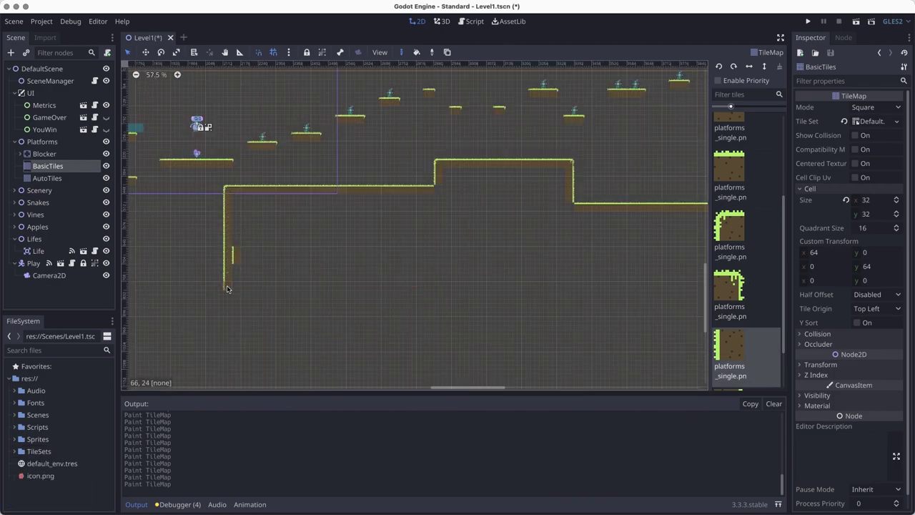
pyautogui.moveTo(230, 288); pyautogui.dragTo(247, 300, button='middle')
# Fill the area beneath the first ground row and the first raised row with rectangles of plain dirt tiles.
pyautogui.scroll(3, 735, 222)
pyautogui.click(736, 141)
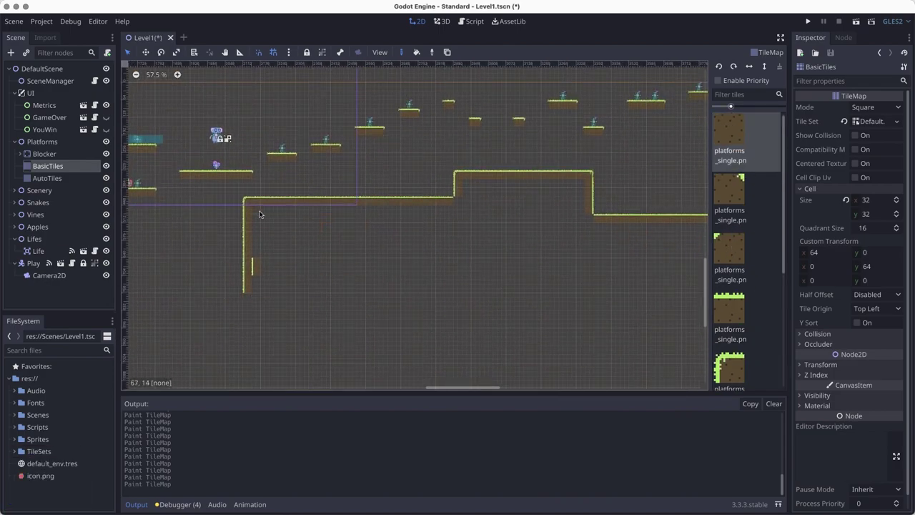
pyautogui.keyDown('shift'); pyautogui.keyDown('super'); pyautogui.moveTo(564, 286); pyautogui.dragTo(581, 288); pyautogui.keyUp('super'); pyautogui.keyUp('shift')
pyautogui.moveTo(529, 272); pyautogui.dragTo(340, 321, button='middle')
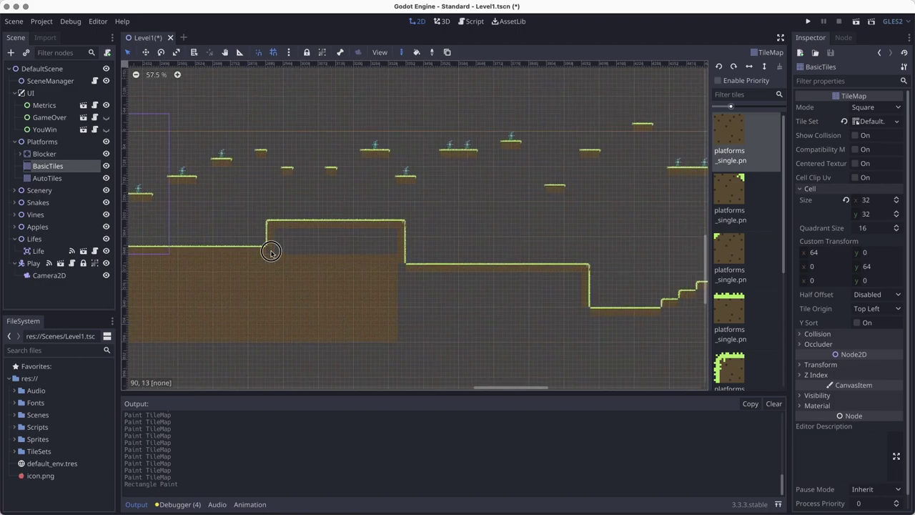
pyautogui.keyDown('shift'); pyautogui.keyDown('super'); pyautogui.moveTo(288, 242); pyautogui.dragTo(289, 243); pyautogui.keyUp('super'); pyautogui.keyUp('shift')
# Fill the area beneath the long lower row with plain dirt tiles and close the narrow gap beside the wall.
pyautogui.hscroll(3, 300, 264)
pyautogui.scroll(-1, 306, 273)
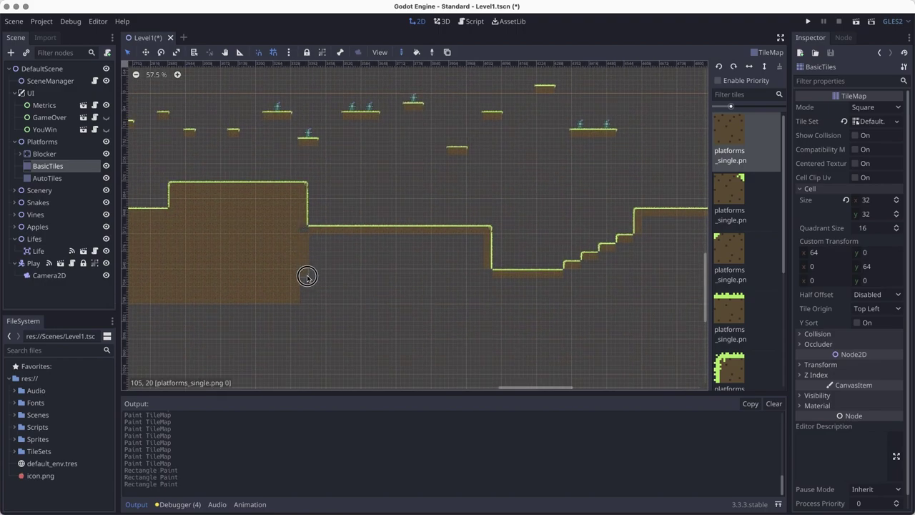
pyautogui.keyDown('shift'); pyautogui.keyDown('super'); pyautogui.moveTo(455, 254); pyautogui.dragTo(475, 235); pyautogui.keyUp('super'); pyautogui.keyUp('shift')
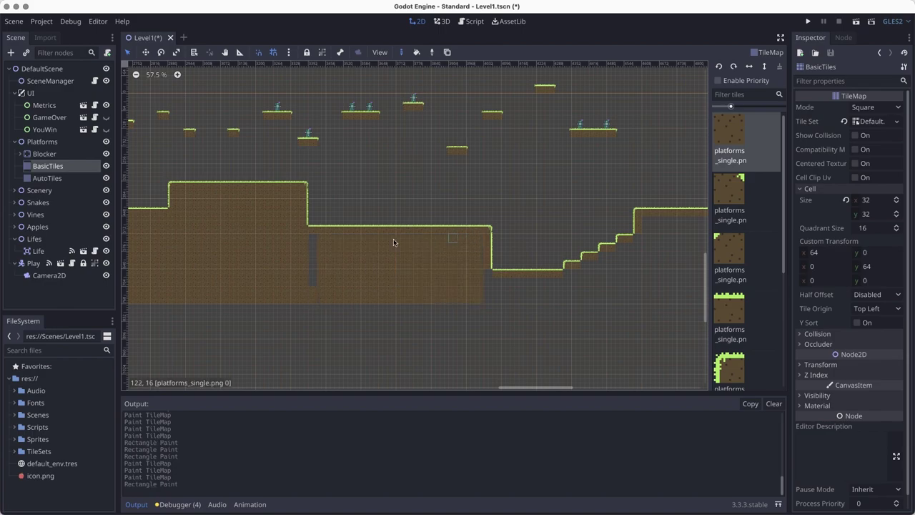
pyautogui.click(313, 276)
# Fill the area beneath the pit, stairs and final raised row with plain dirt tiles, including the remaining gaps.
pyautogui.hscroll(4, 336, 277)
pyautogui.scroll(-1, 350, 279)
pyautogui.moveTo(395, 293)
pyautogui.keyDown('shift'); pyautogui.keyDown('super'); pyautogui.mouseDown()
pyautogui.moveTo(350, 298)
pyautogui.moveTo(597, 287)
pyautogui.mouseUp(); pyautogui.keyUp('super'); pyautogui.keyUp('shift')
pyautogui.press('super+z')
pyautogui.moveTo(349, 275)
pyautogui.keyDown('shift'); pyautogui.keyDown('super'); pyautogui.mouseDown()
pyautogui.moveTo(645, 290)
pyautogui.moveTo(648, 268)
pyautogui.mouseUp(); pyautogui.keyUp('super'); pyautogui.keyUp('shift')
pyautogui.moveTo(508, 215)
pyautogui.keyDown('shift'); pyautogui.keyDown('super'); pyautogui.mouseDown()
pyautogui.moveTo(490, 235)
pyautogui.moveTo(491, 264)
pyautogui.mouseUp(); pyautogui.keyUp('super'); pyautogui.keyUp('shift')
pyautogui.moveTo(421, 268); pyautogui.dragTo(430, 267)
pyautogui.moveTo(491, 239); pyautogui.dragTo(473, 238)
pyautogui.click(496, 234)
# Paint a right-edge wall about 10 tiles long down the far side of the final raised ground.
pyautogui.moveTo(565, 326); pyautogui.dragTo(376, 343, button='middle')
pyautogui.scroll(-1, 748, 257)
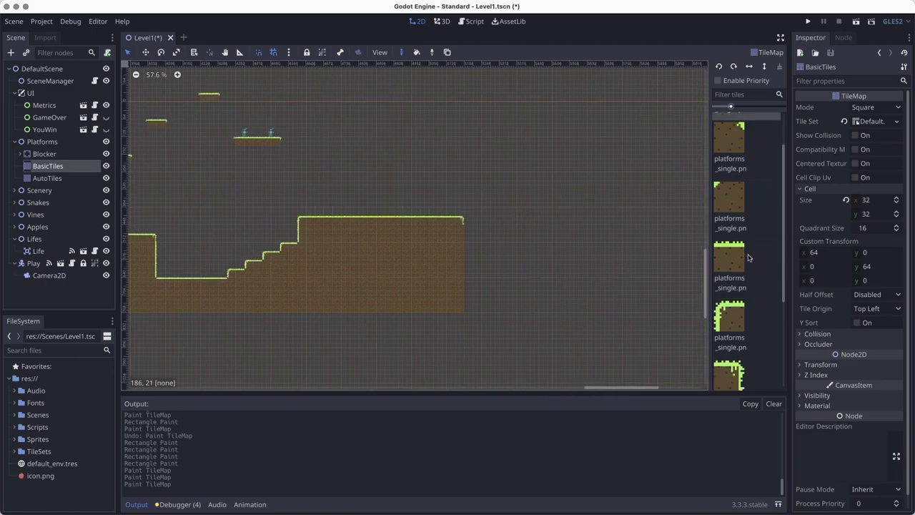
pyautogui.scroll(4, 471, 248)
pyautogui.scroll(-3, 758, 183)
pyautogui.click(734, 344)
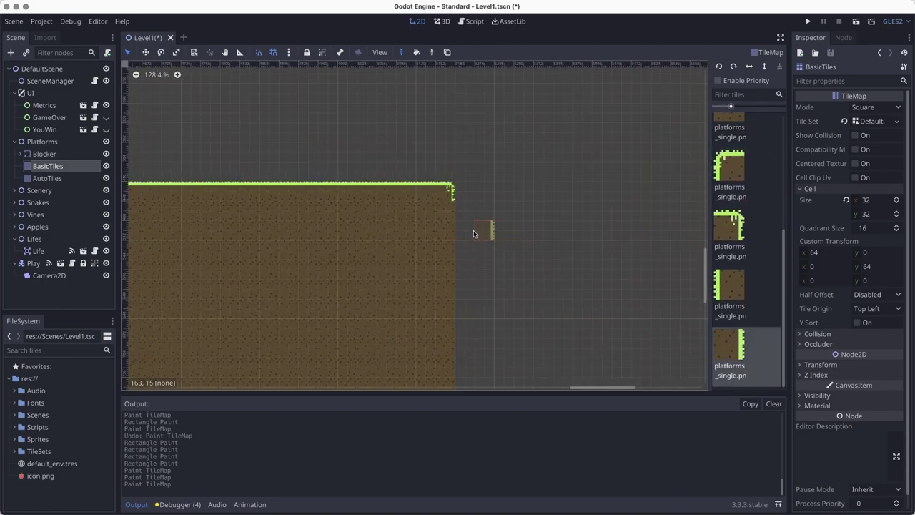
pyautogui.keyDown('shift'); pyautogui.moveTo(446, 307); pyautogui.dragTo(446, 347); pyautogui.keyUp('shift')
pyautogui.moveTo(446, 347); pyautogui.dragTo(514, 170, button='middle')
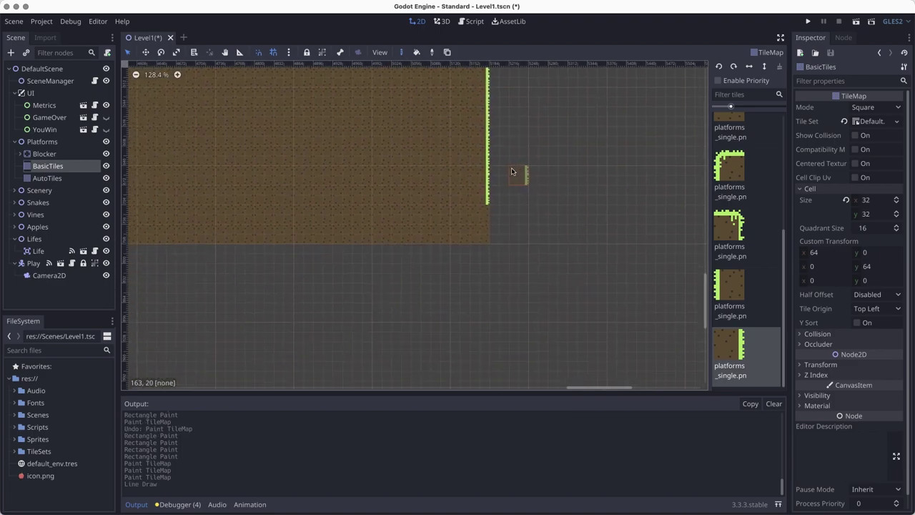
pyautogui.moveTo(475, 218); pyautogui.dragTo(476, 233)
# Place dirt tiles with a top-left grass notch beneath the corner of each stair step and the wall above the stairs.
pyautogui.moveTo(250, 236); pyautogui.dragTo(522, 277, button='middle')
pyautogui.moveTo(309, 231); pyautogui.dragTo(431, 252, button='middle')
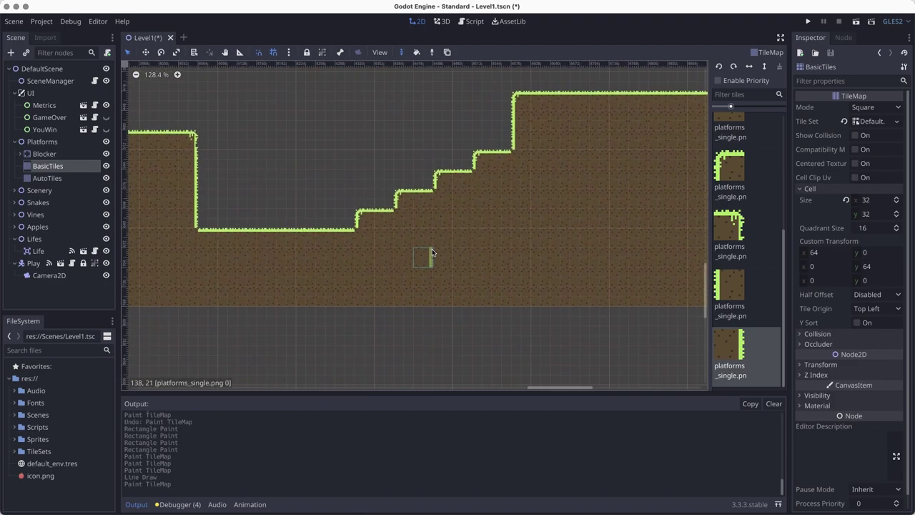
pyautogui.scroll(4, 755, 236)
pyautogui.click(735, 247)
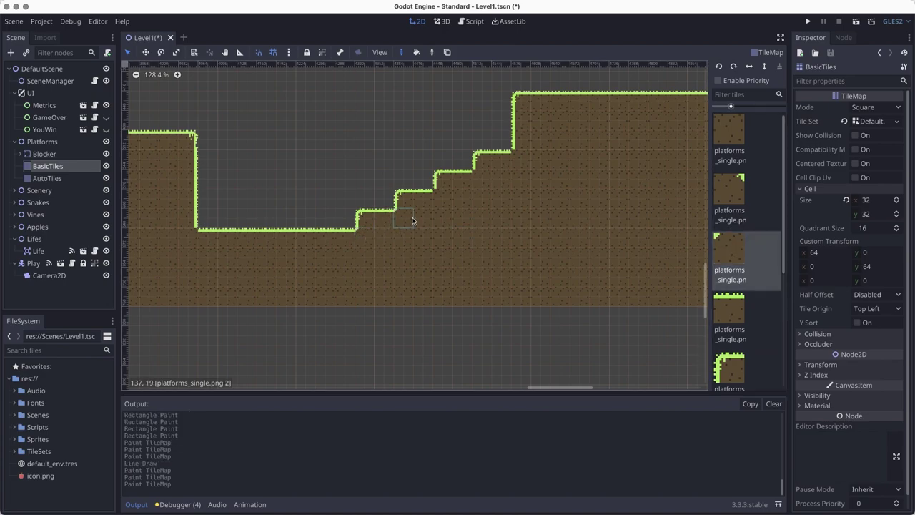
pyautogui.click(445, 194)
pyautogui.click(487, 178)
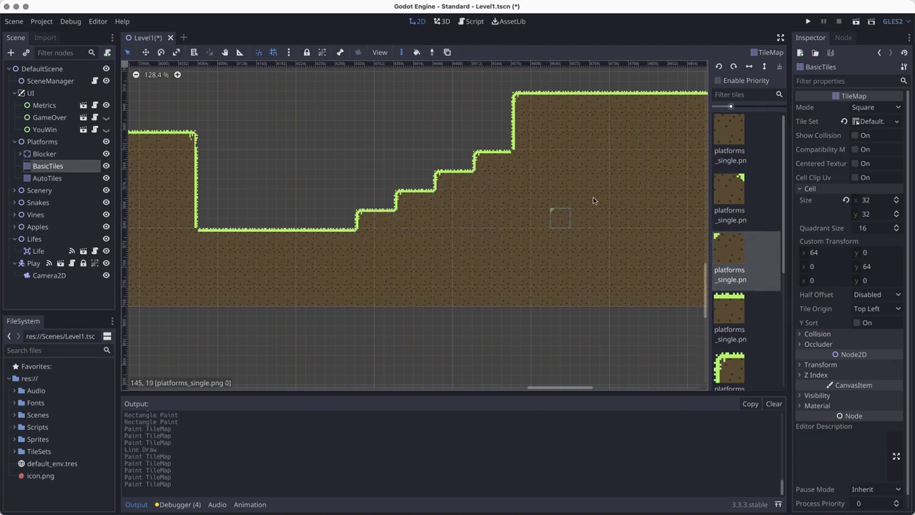
pyautogui.click(519, 163)
# Place grass-notched dirt tiles at the inner corners below the pit wall, the drops and the raised block's left wall, and save the scene.
pyautogui.moveTo(422, 278); pyautogui.dragTo(449, 283, button='middle')
pyautogui.hscroll(-12, 448, 286)
pyautogui.scroll(2, 448, 286)
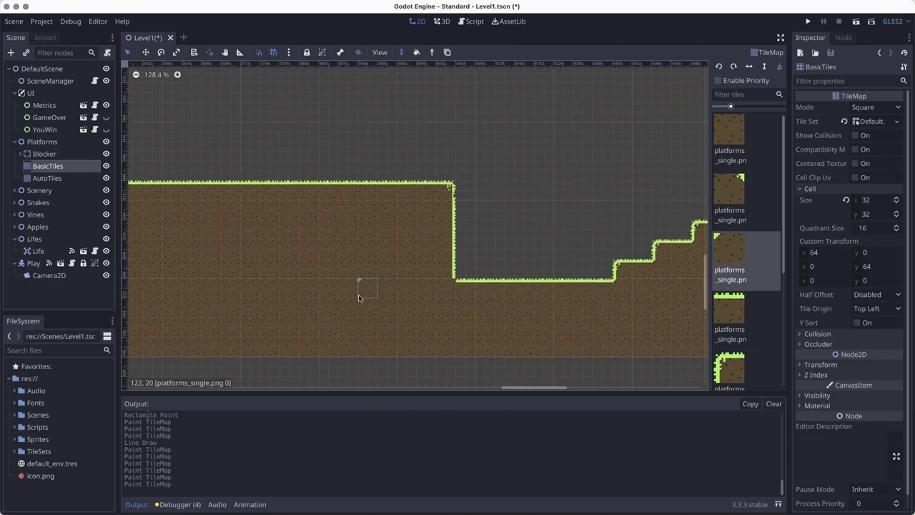
pyautogui.click(741, 226)
pyautogui.hscroll(-6, 639, 327)
pyautogui.scroll(1, 639, 326)
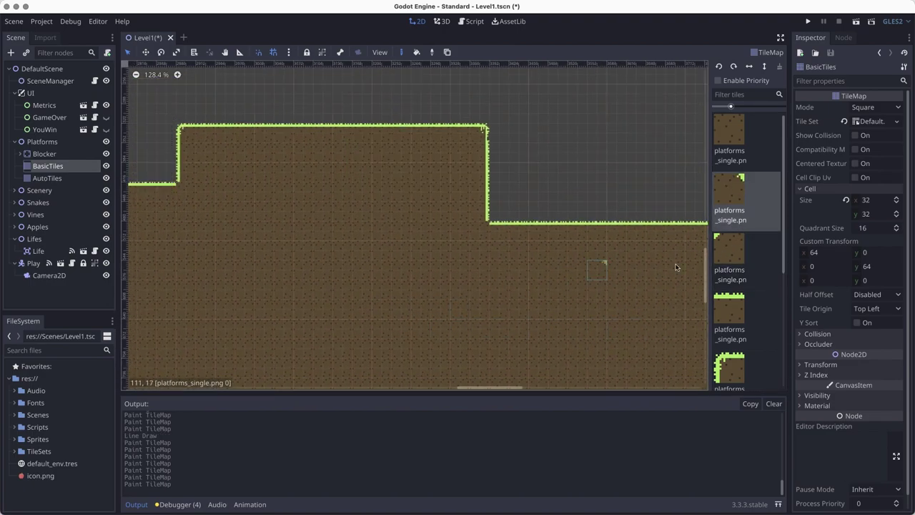
pyautogui.hscroll(-15, 466, 288)
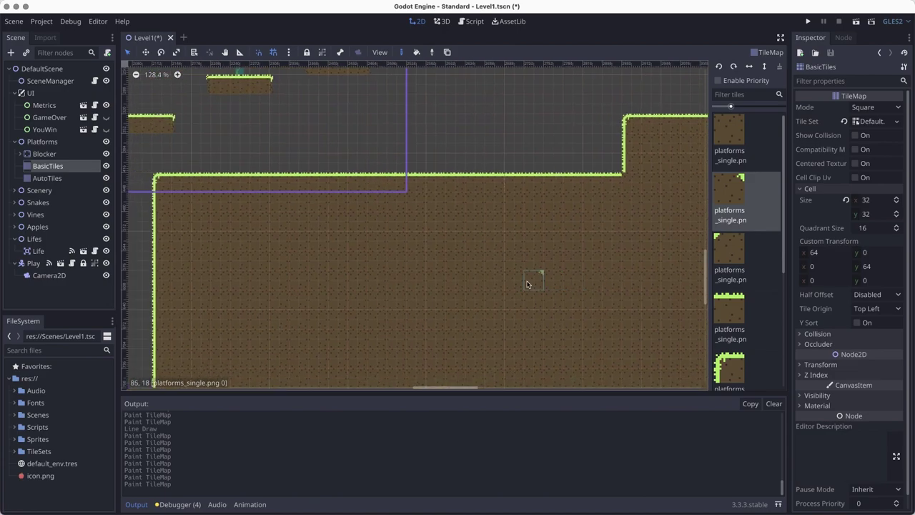
pyautogui.hscroll(3, 568, 251)
pyautogui.scroll(1, 568, 250)
pyautogui.click(730, 256)
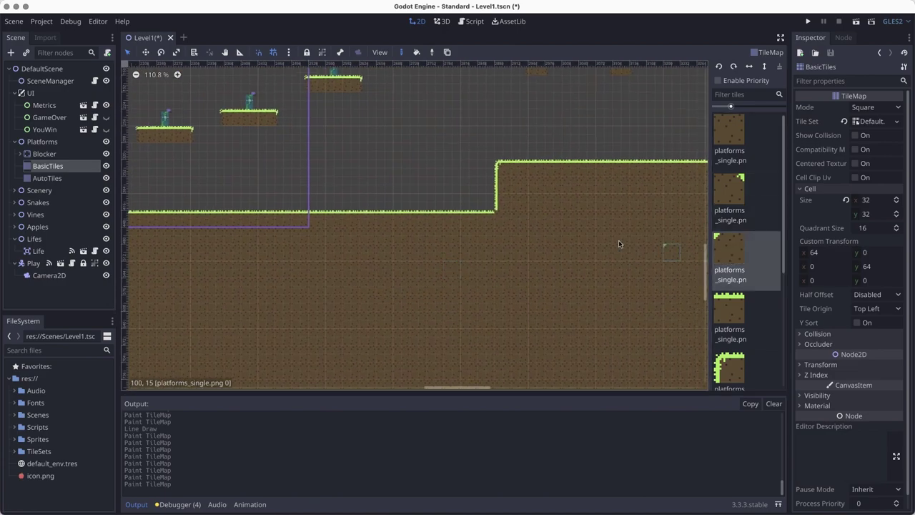
pyautogui.click(502, 217)
pyautogui.press('super+s')
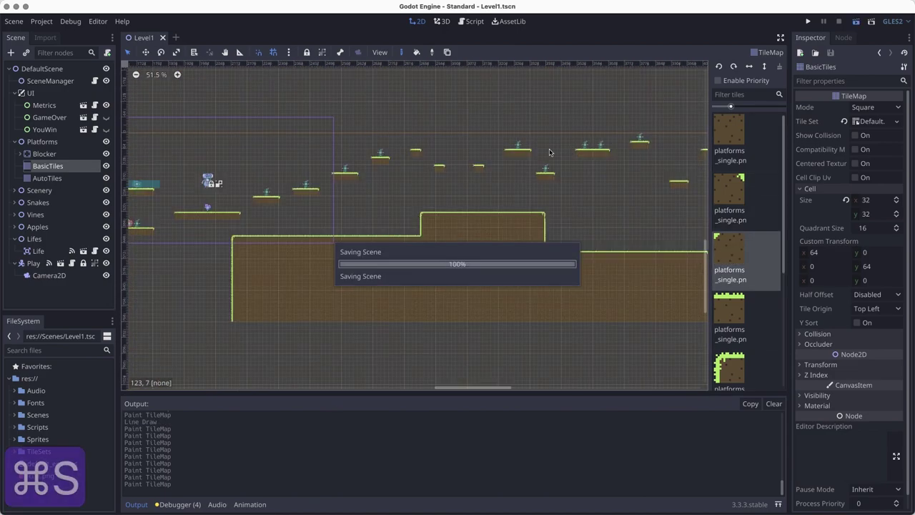
# Run the scene and playtest the character across the lower ground, over the raised block and into the pit, and close the game.
pyautogui.press('super+b')
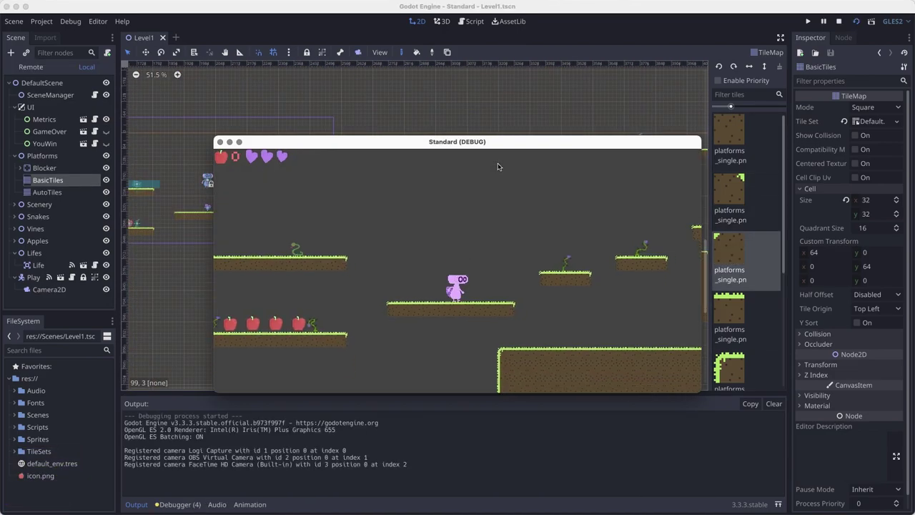
pyautogui.press('Right')
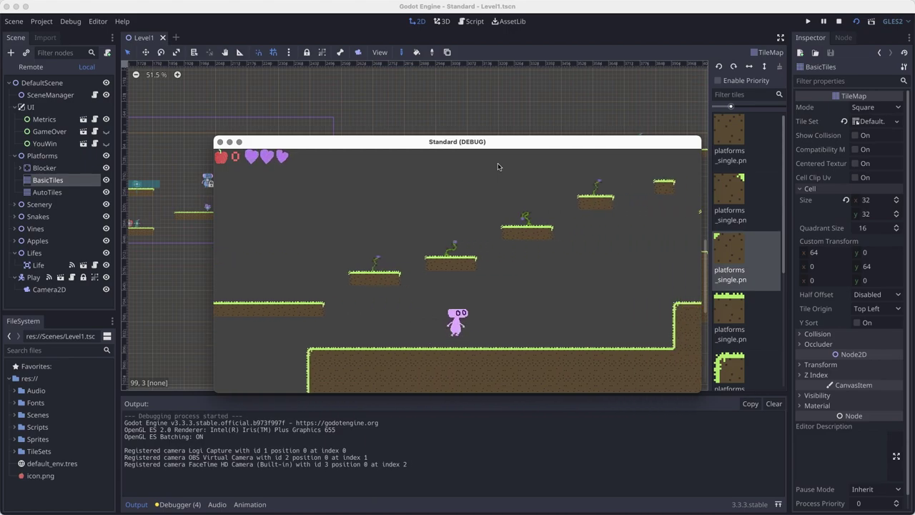
pyautogui.press('Right')
pyautogui.press('space')
pyautogui.press('Left')
pyautogui.press('space')
pyautogui.press('Right')
pyautogui.press('space')
pyautogui.press('Right')
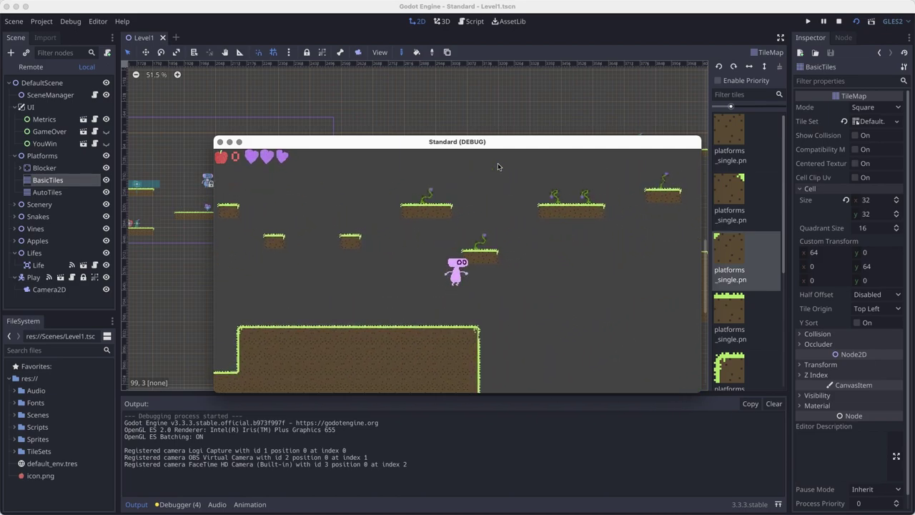
pyautogui.press('Right')
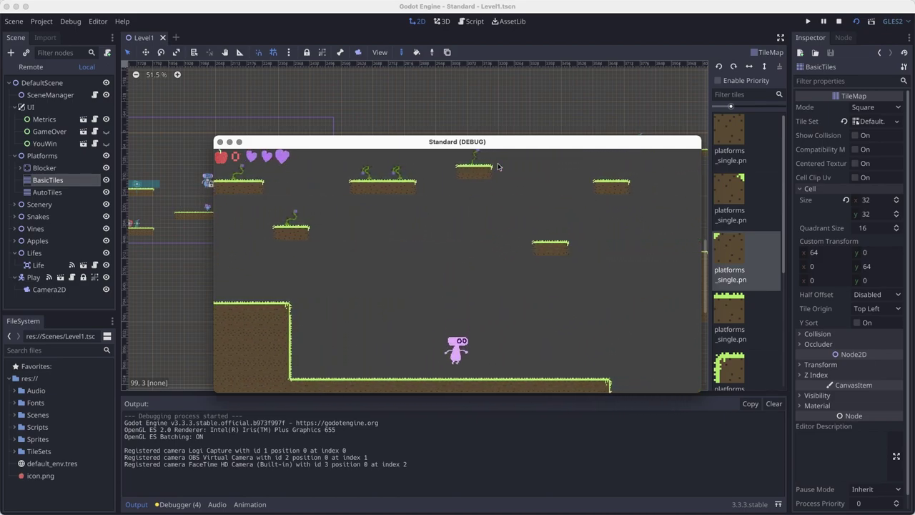
pyautogui.press('space')
pyautogui.press('Right')
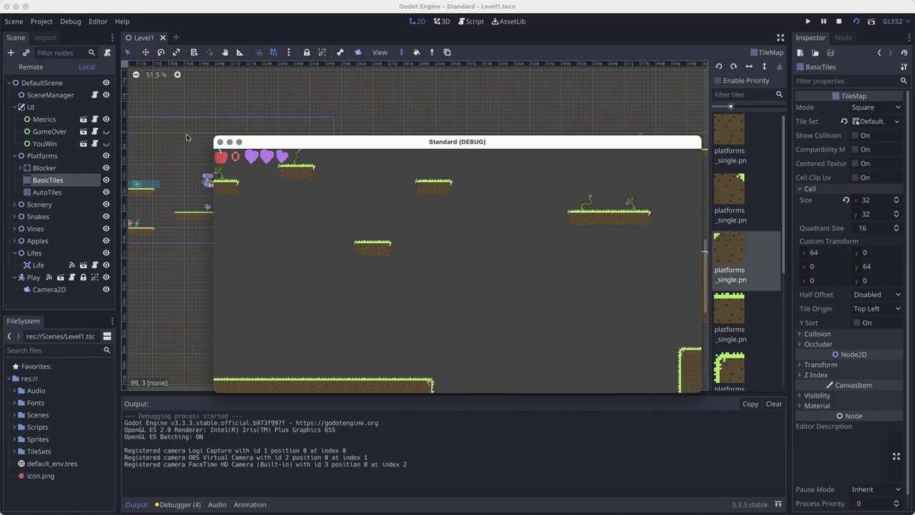
pyautogui.click(220, 142)
pyautogui.press('super+s')
# Set the player camera's bottom limit to 1024 and save the scene.
pyautogui.scroll(-3, 345, 267)
pyautogui.hscroll(-5, 495, 256)
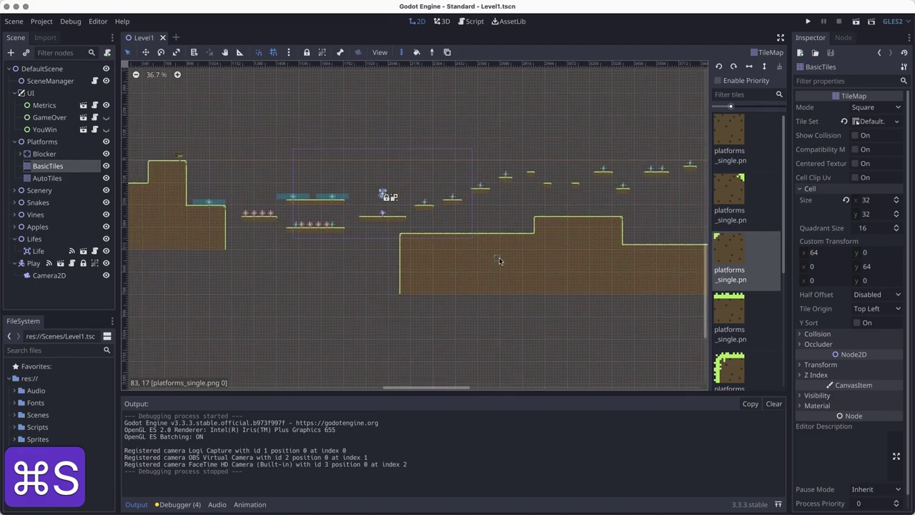
pyautogui.moveTo(319, 260); pyautogui.dragTo(254, 264, button='middle')
pyautogui.scroll(1, 254, 265)
pyautogui.click(48, 275)
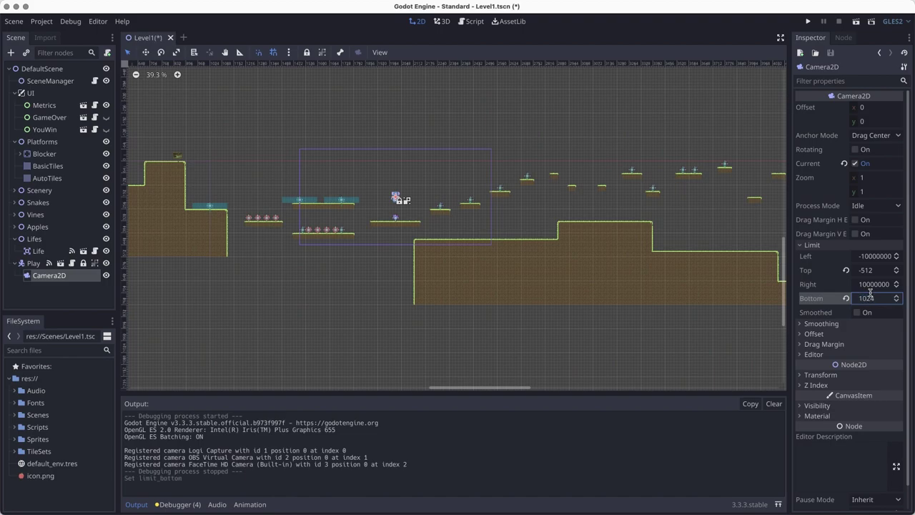
pyautogui.press('super+s')
# Run the scene again and playtest the whole lower ground, down through the pit and up the stairs.
pyautogui.click(857, 22)
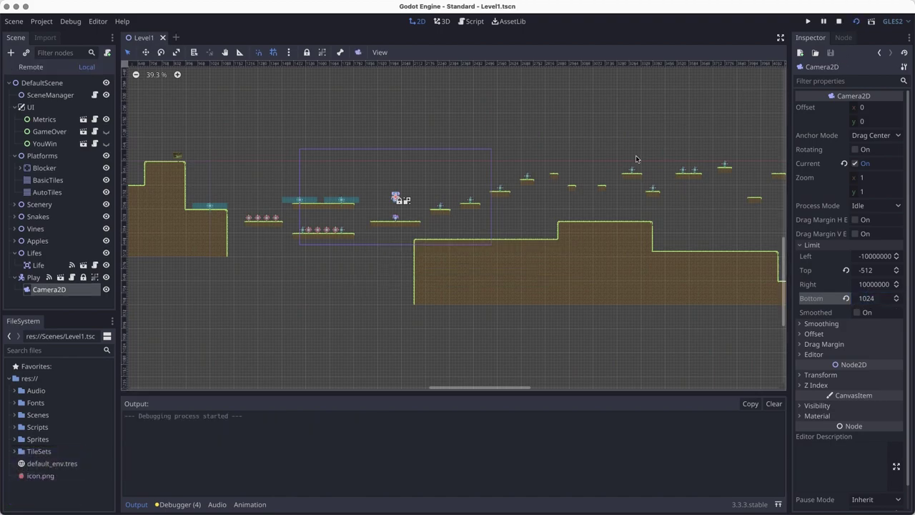
pyautogui.press('Right')
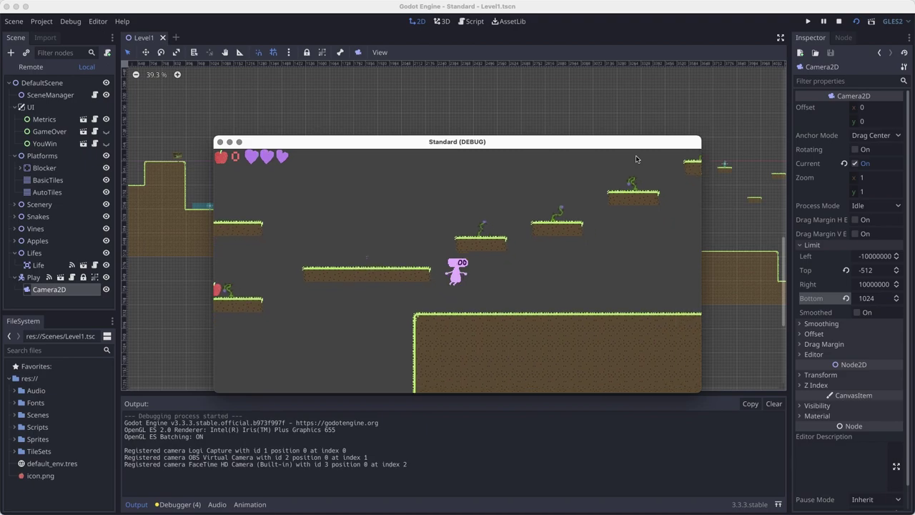
pyautogui.press('space')
pyautogui.press('Right')
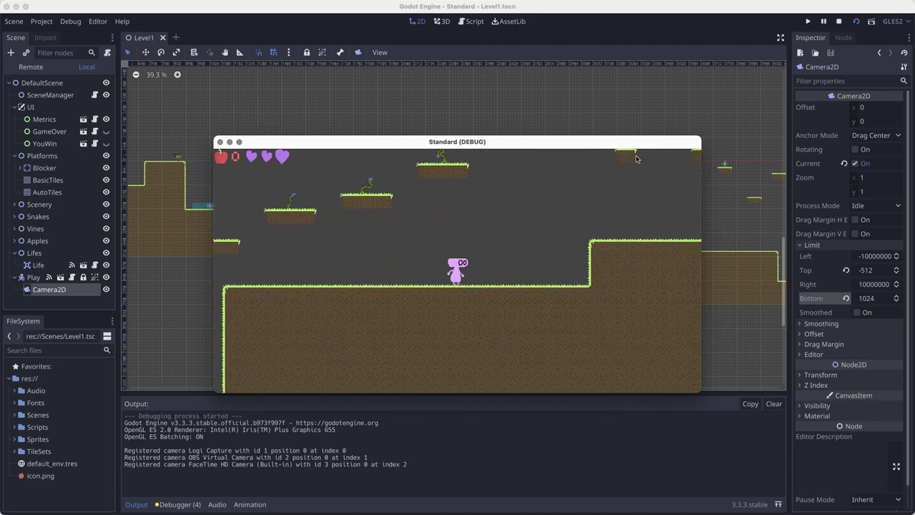
pyautogui.press('space')
pyautogui.press('Right')
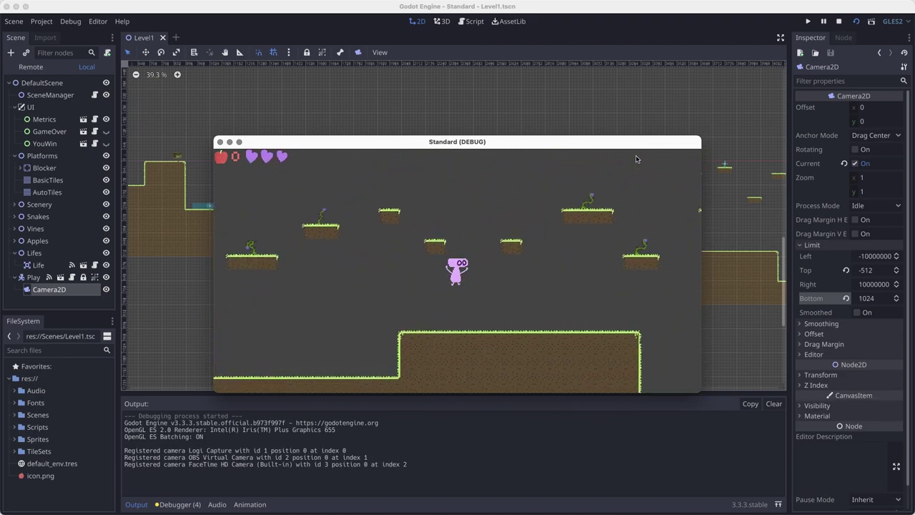
pyautogui.press('Right')
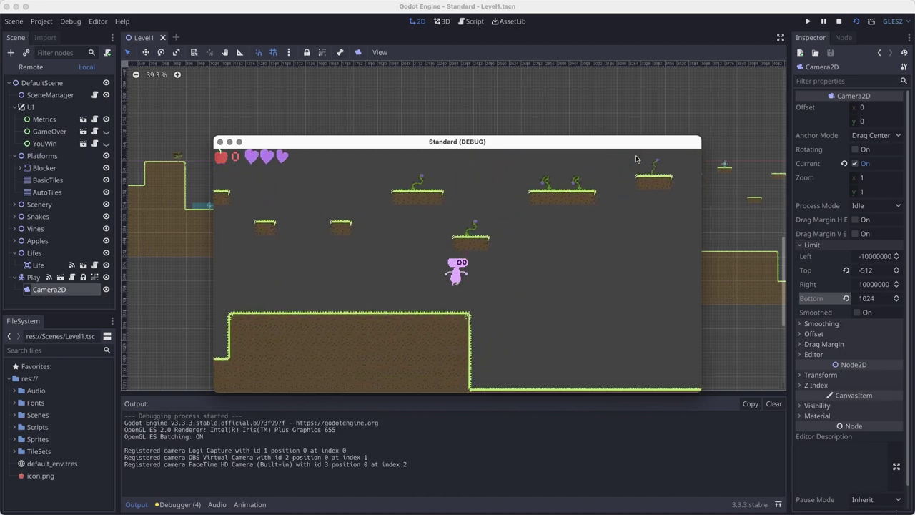
pyautogui.press('Right')
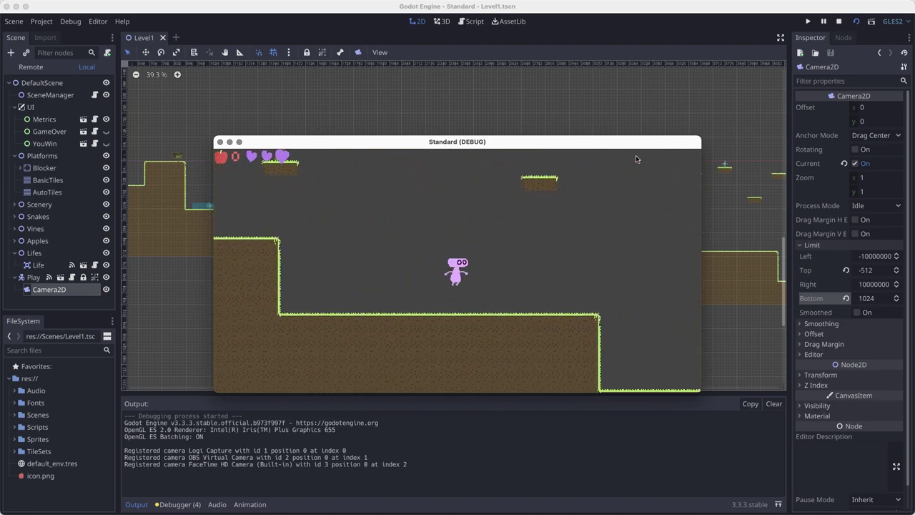
pyautogui.press('Right')
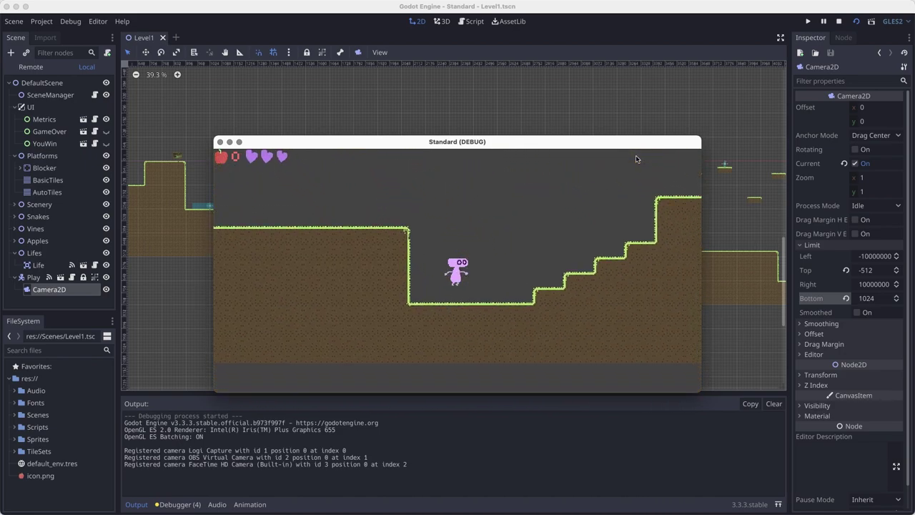
pyautogui.press('Right')
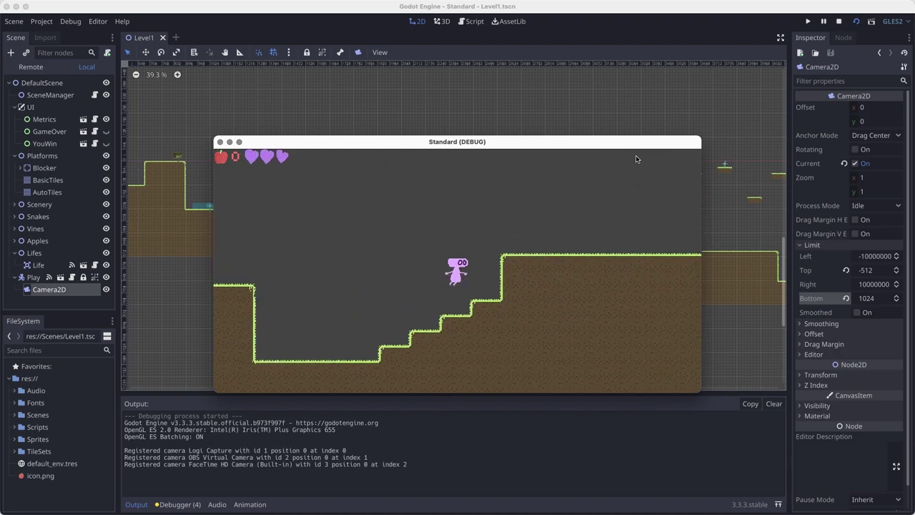
pyautogui.press('Right')
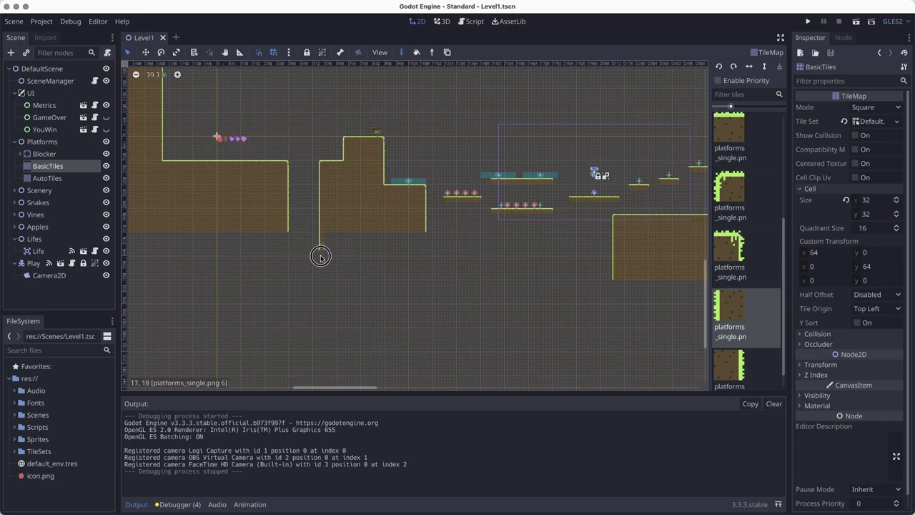
# On BasicTiles, extend the grass-edged side walls of the first two ground blocks downward to about row 27.
pyautogui.click(321, 299)
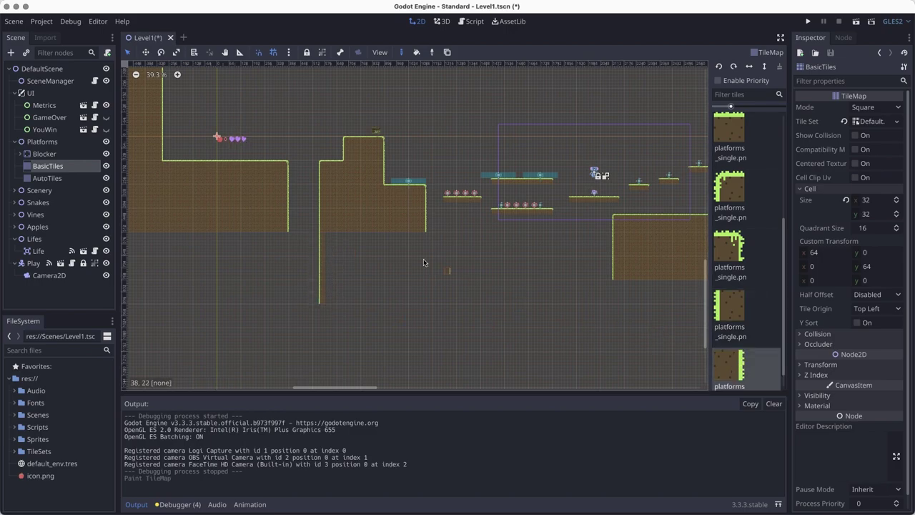
pyautogui.click(420, 300)
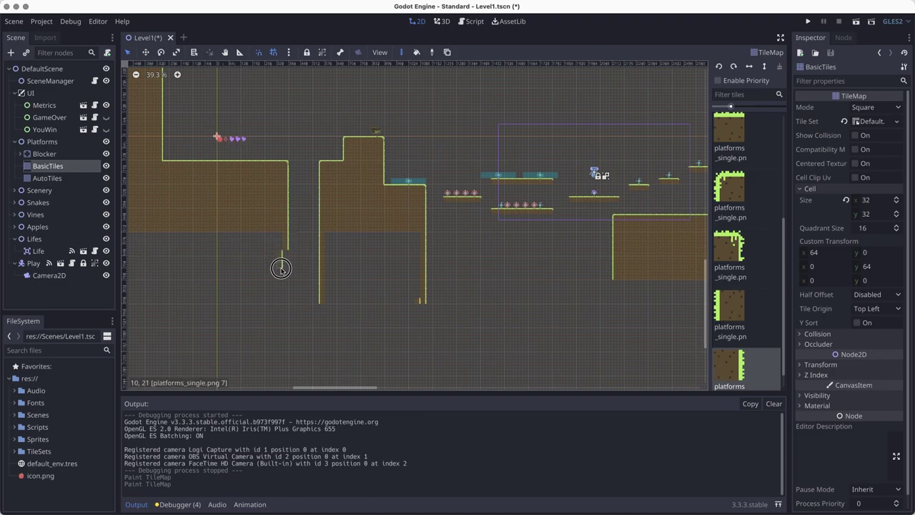
pyautogui.click(281, 295)
pyautogui.click(284, 297)
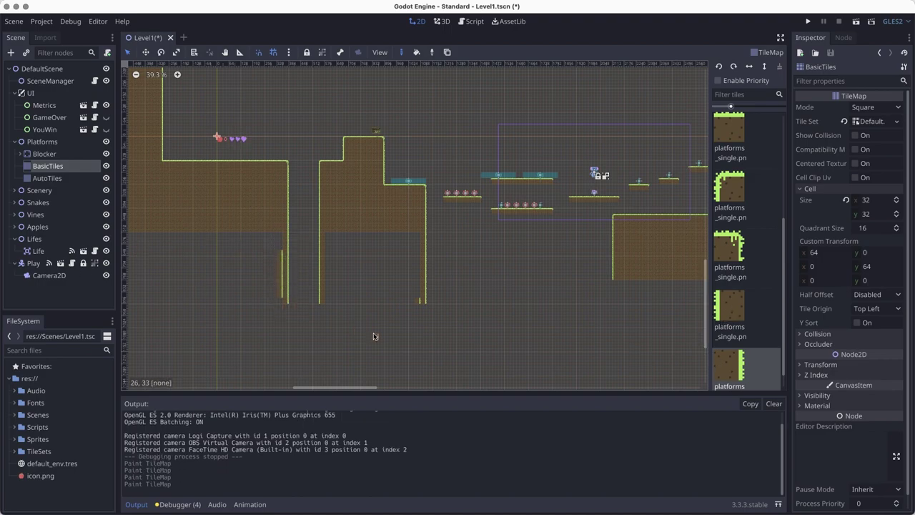
# Fill the areas beneath the first two ground blocks with plain dirt tiles down to the ends of their extended walls.
pyautogui.scroll(5, 738, 294)
pyautogui.click(743, 152)
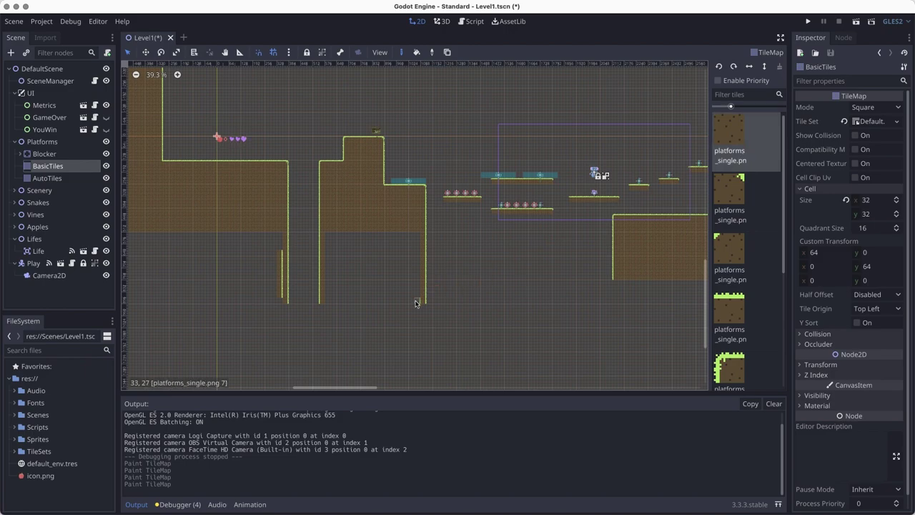
pyautogui.keyDown('shift'); pyautogui.keyDown('super'); pyautogui.moveTo(333, 245); pyautogui.dragTo(328, 237); pyautogui.keyUp('super'); pyautogui.keyUp('shift')
pyautogui.moveTo(302, 288); pyautogui.dragTo(484, 288, button='middle')
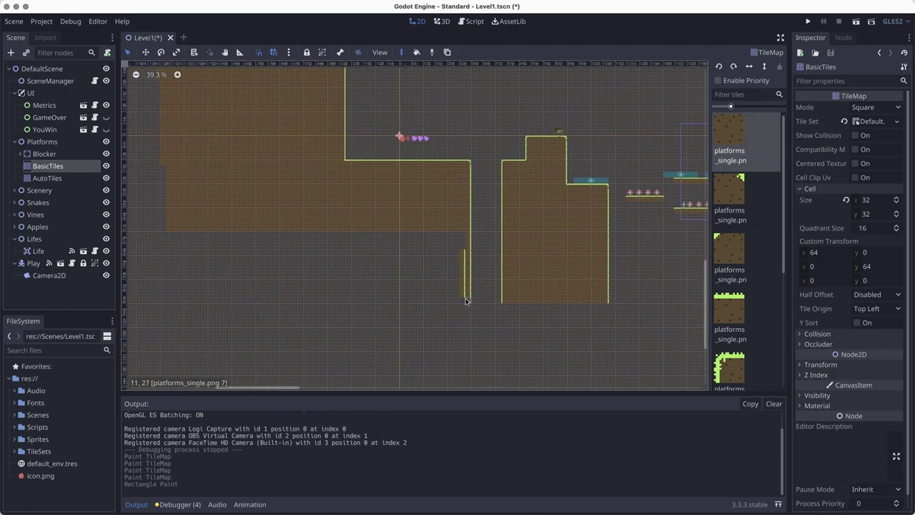
pyautogui.keyDown('shift'); pyautogui.keyDown('super'); pyautogui.moveTo(264, 227); pyautogui.dragTo(170, 233); pyautogui.keyUp('super'); pyautogui.keyUp('shift')
# Extend the left-edge and right-edge walls of the long lower ground downward to matching depths.
pyautogui.moveTo(638, 302); pyautogui.dragTo(215, 288, button='middle')
pyautogui.scroll(-5, 729, 243)
pyautogui.click(730, 307)
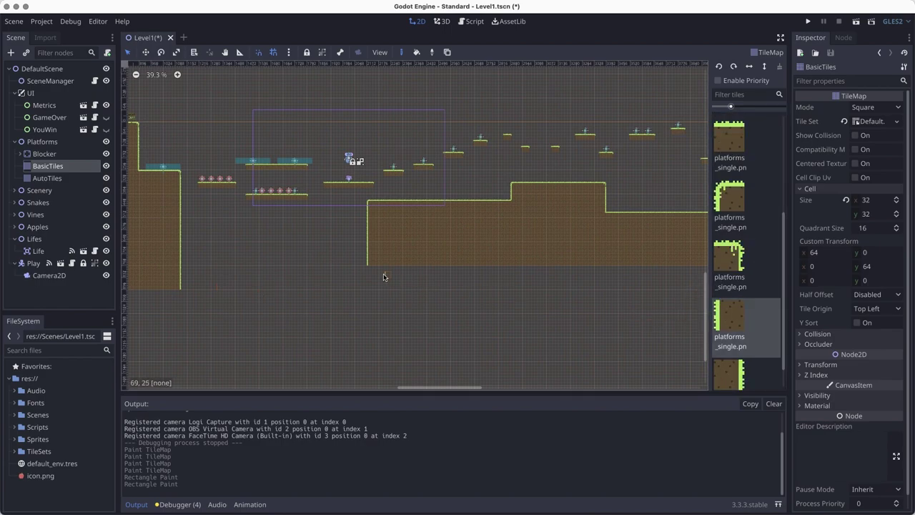
pyautogui.click(372, 287)
pyautogui.hscroll(10, 343, 322)
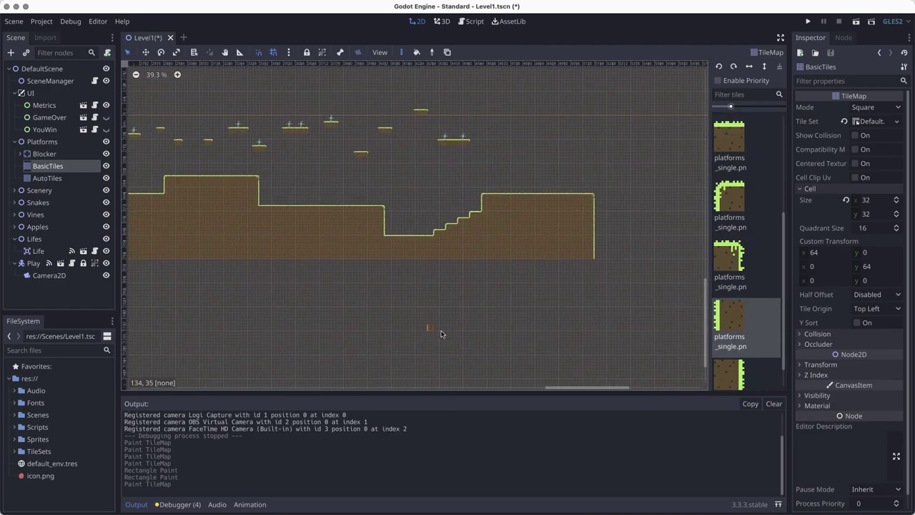
pyautogui.click(729, 373)
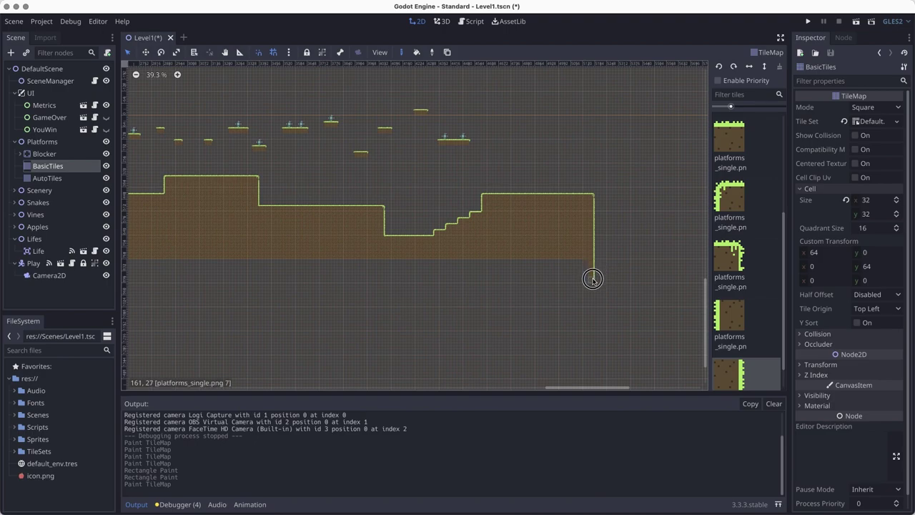
pyautogui.moveTo(598, 308); pyautogui.dragTo(598, 309)
pyautogui.hscroll(-4, 622, 296)
pyautogui.scroll(-5, 350, 284)
pyautogui.press('super+z')
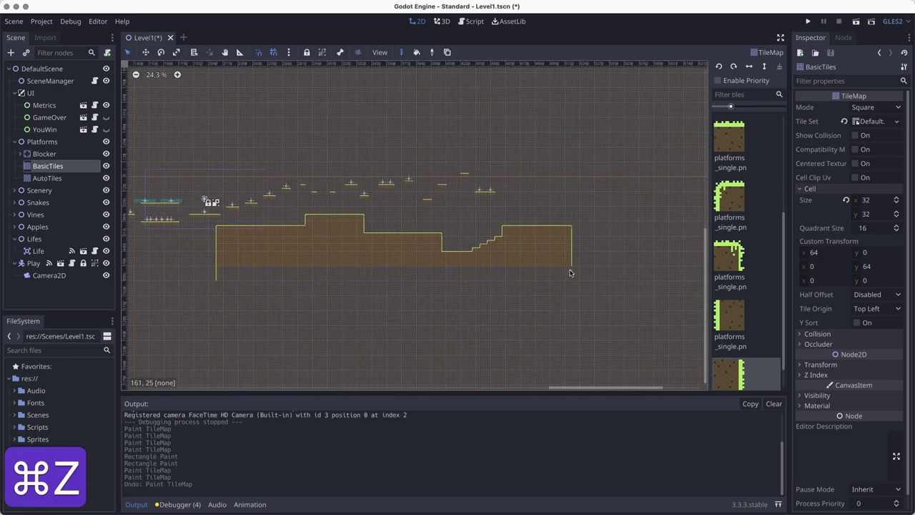
pyautogui.click(569, 279)
# Fill the strip between the long lower ground's extended walls with plain dirt tiles and save the scene.
pyautogui.scroll(5, 725, 238)
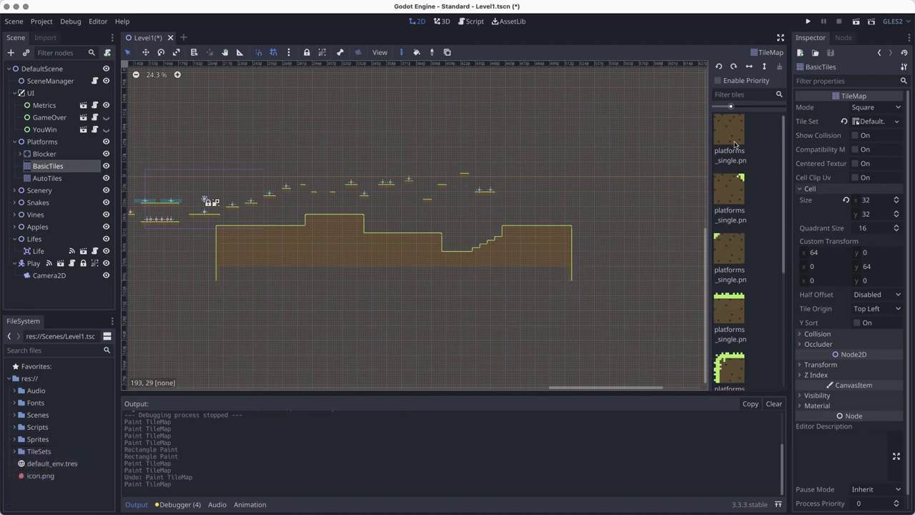
pyautogui.click(734, 143)
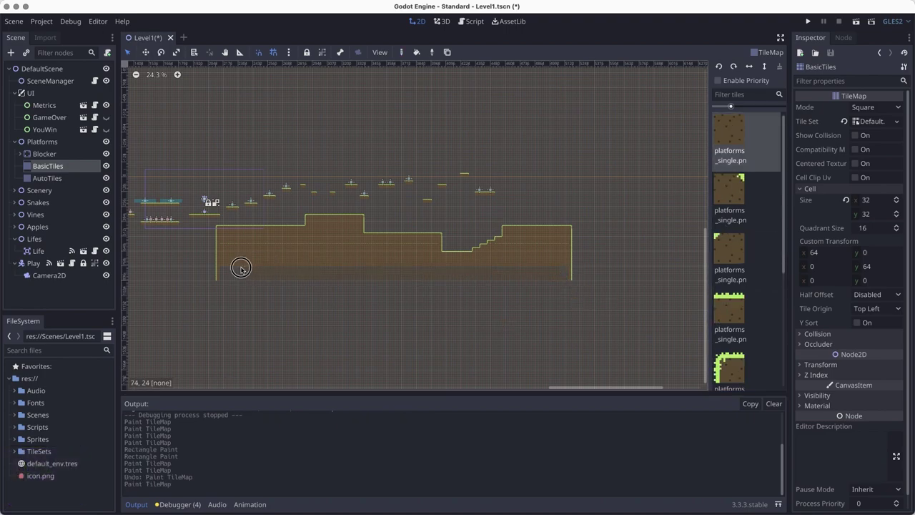
pyautogui.click(221, 269)
pyautogui.press('super+s')
# Run the scene and playtest a fall into the gap beside the long ground's left wall, and close the game.
pyautogui.click(856, 21)
pyautogui.press('Right')
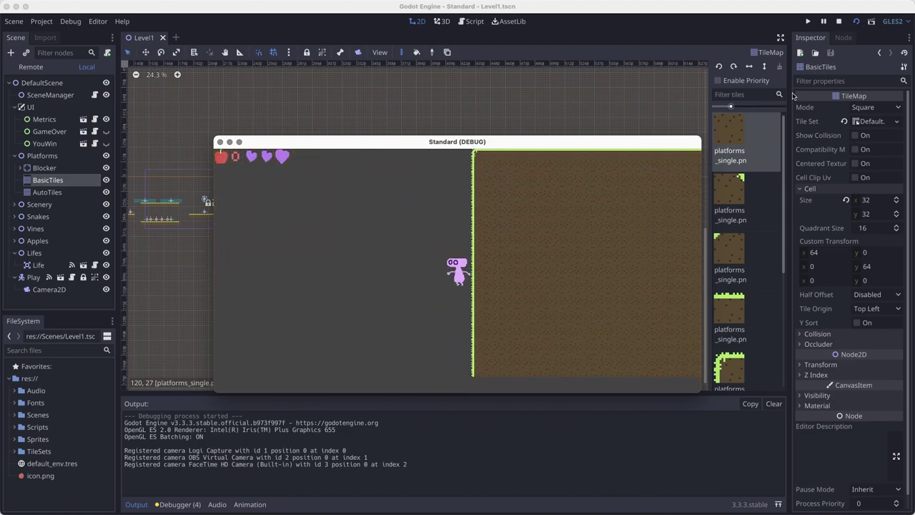
pyautogui.click(220, 141)
# Extend the ground blocks' side walls further down with straight lines of edge tiles, undoing misplaced strokes, and save the scene.
pyautogui.scroll(4, 638, 294)
pyautogui.scroll(-5, 736, 257)
pyautogui.click(730, 347)
pyautogui.moveTo(534, 274); pyautogui.dragTo(534, 311)
pyautogui.hscroll(-10, 336, 326)
pyautogui.moveTo(352, 271); pyautogui.dragTo(355, 330)
pyautogui.press('super+z')
pyautogui.scroll(-8, 328, 304)
pyautogui.press('super+z')
pyautogui.scroll(8, 276, 266)
pyautogui.keyDown('shift'); pyautogui.moveTo(350, 257); pyautogui.dragTo(353, 297); pyautogui.keyUp('shift')
pyautogui.hscroll(-5, 278, 316)
pyautogui.keyDown('shift'); pyautogui.moveTo(412, 256); pyautogui.dragTo(413, 298); pyautogui.keyUp('shift')
pyautogui.hscroll(4, 428, 304)
pyautogui.press('super+s')
# Draw straight lines of edge tiles to deepen the remaining opposite side walls of the ground blocks.
pyautogui.click(729, 293)
pyautogui.keyDown('shift'); pyautogui.moveTo(320, 240); pyautogui.dragTo(322, 281); pyautogui.keyUp('shift')
pyautogui.hscroll(8, 329, 280)
pyautogui.keyDown('shift'); pyautogui.moveTo(344, 247); pyautogui.dragTo(344, 286); pyautogui.keyUp('shift')
pyautogui.scroll(-6, 503, 347)
pyautogui.scroll(-1, 504, 347)
pyautogui.hscroll(-5, 504, 347)
pyautogui.click(743, 137)
pyautogui.moveTo(260, 293)
pyautogui.keyDown('shift'); pyautogui.keyDown('super'); pyautogui.mouseDown()
pyautogui.moveTo(214, 290)
pyautogui.moveTo(247, 286)
pyautogui.mouseUp(); pyautogui.keyUp('super'); pyautogui.keyUp('shift')
pyautogui.press('super+z')
# Fill the deepened area beneath the ground with a rectangle of plain dirt tiles down to the ends of the extended walls.
pyautogui.hscroll(-8, 215, 290)
pyautogui.scroll(5, 735, 127)
pyautogui.click(736, 127)
pyautogui.hscroll(5, 142, 305)
pyautogui.scroll(10, 143, 305)
pyautogui.moveTo(259, 214)
pyautogui.keyDown('shift'); pyautogui.keyDown('super'); pyautogui.mouseDown()
pyautogui.moveTo(364, 273)
pyautogui.moveTo(609, 288)
pyautogui.mouseUp(); pyautogui.keyUp('super'); pyautogui.keyUp('shift')
pyautogui.hscroll(8, 398, 303)
pyautogui.scroll(-6, 398, 303)
pyautogui.hscroll(5, 609, 287)
# Run the scene, playtest a fall into the gap beside the long ground, quit from the game-over screen, and save the scene.
pyautogui.press('super+r')
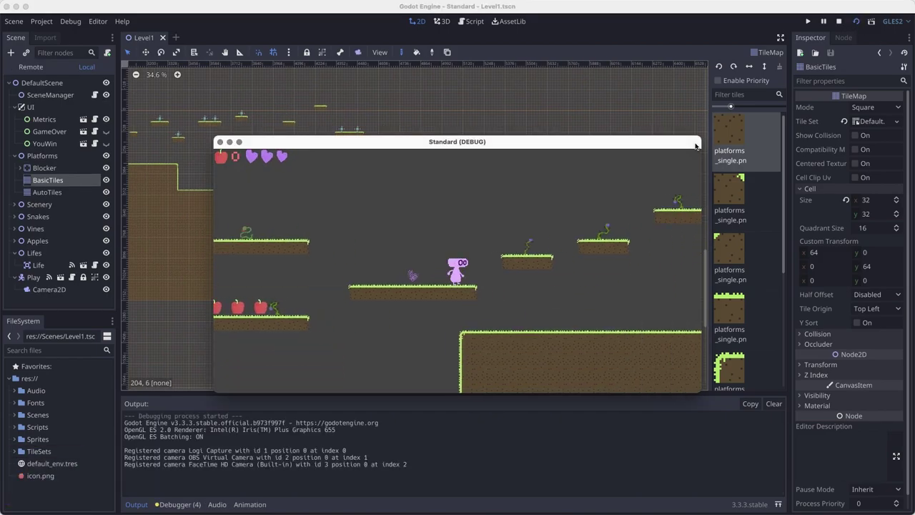
pyautogui.press('Left')
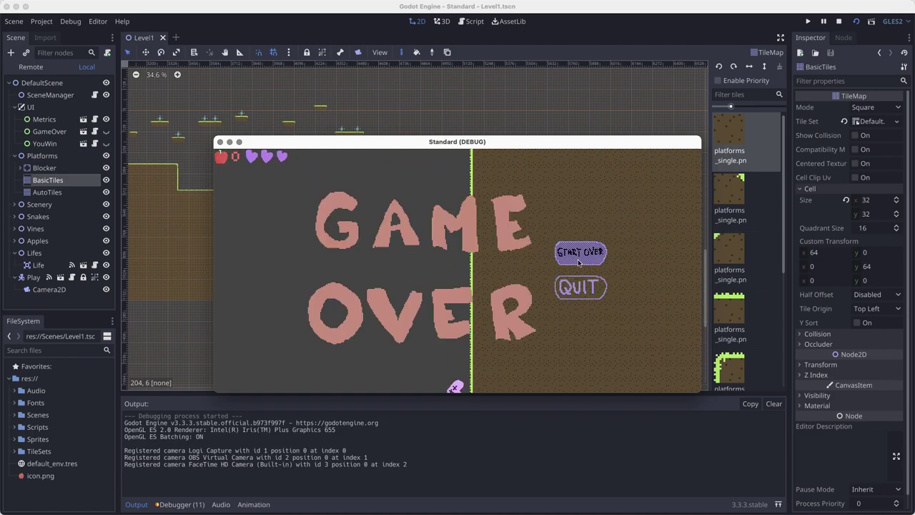
pyautogui.click(580, 286)
pyautogui.moveTo(302, 301); pyautogui.dragTo(480, 327, button='middle')
pyautogui.moveTo(358, 271); pyautogui.dragTo(486, 319, button='middle')
pyautogui.scroll(3, 480, 315)
pyautogui.scroll(2, 475, 310)
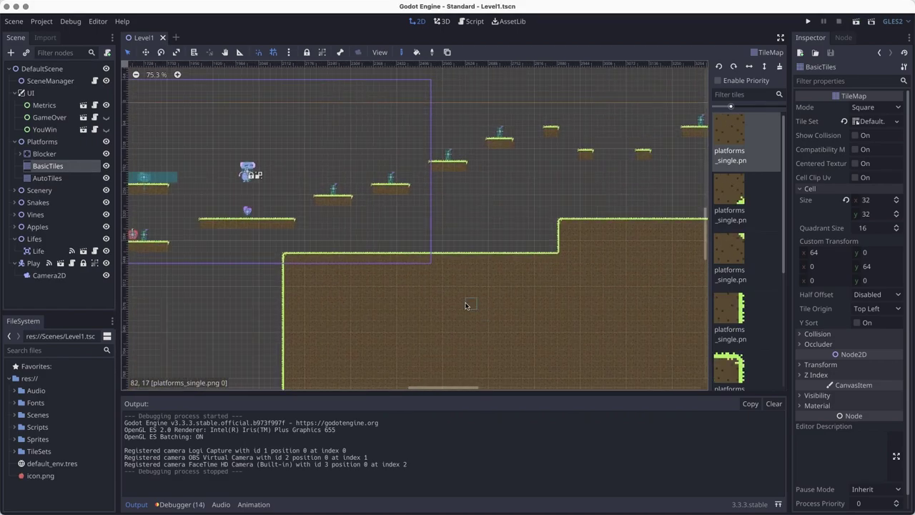
pyautogui.press('super+s')
# Duplicate the third moving snake in the Snakes group and place the copy near the start of the long ground at (2288, 400).
pyautogui.scroll(1, 422, 291)
pyautogui.scroll(1, 348, 275)
pyautogui.hscroll(-5, 348, 275)
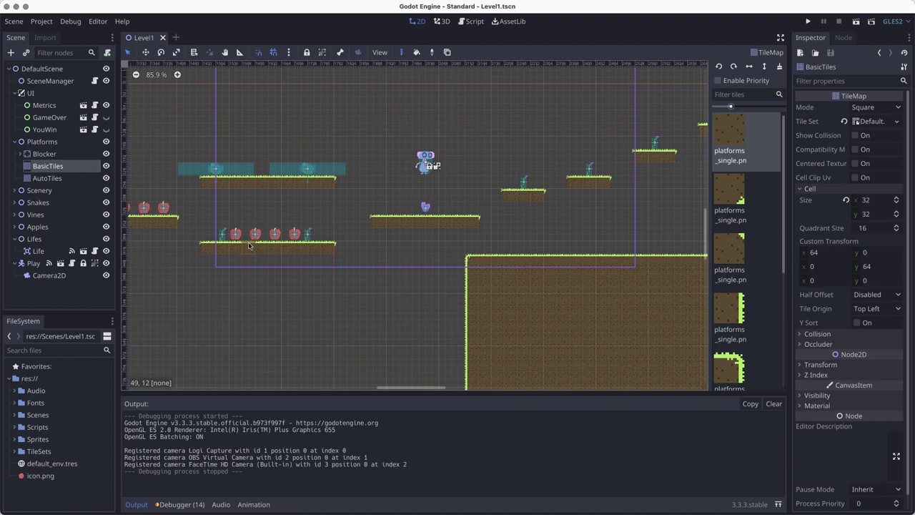
pyautogui.hscroll(-5, 481, 312)
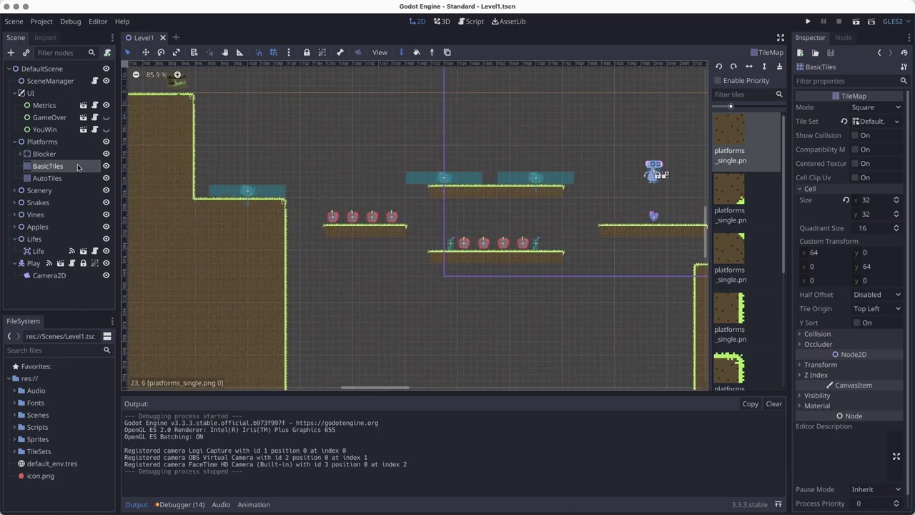
pyautogui.click(35, 202)
pyautogui.click(14, 202)
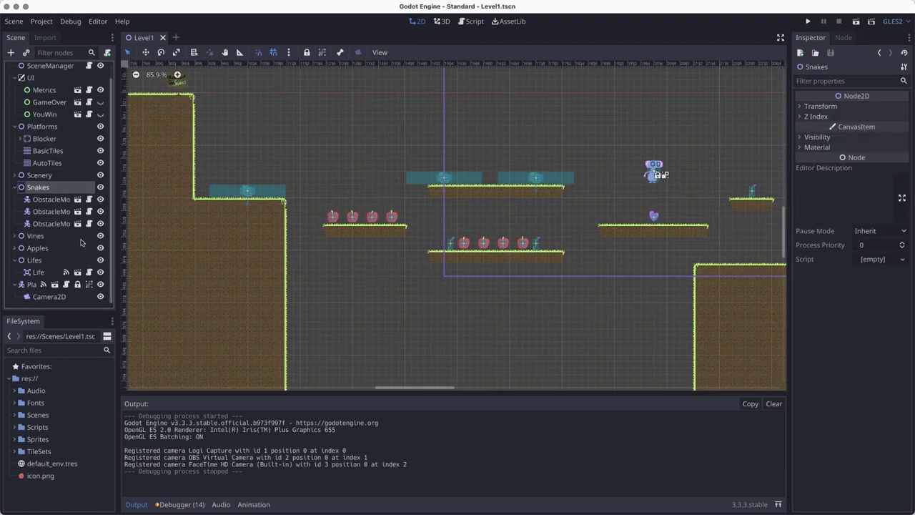
pyautogui.click(52, 223)
pyautogui.hscroll(5, 340, 263)
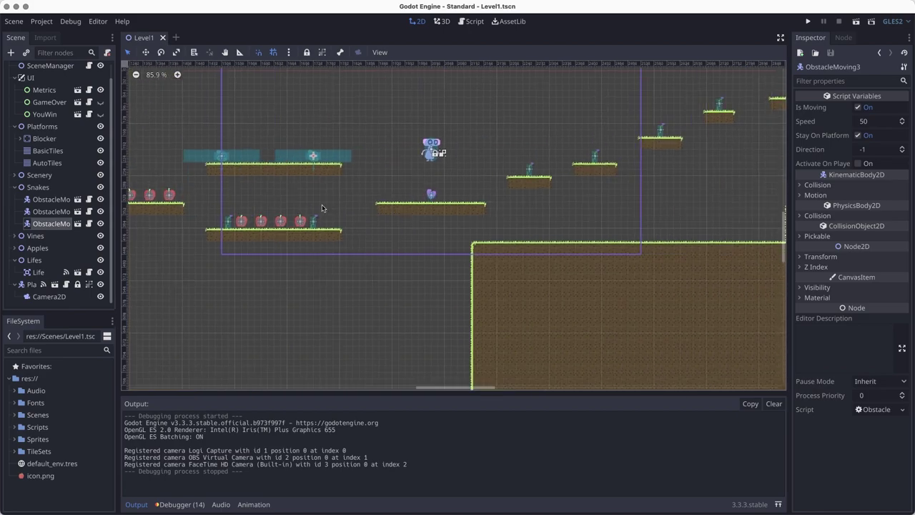
pyautogui.press('super+d')
pyautogui.moveTo(317, 149); pyautogui.dragTo(543, 226)
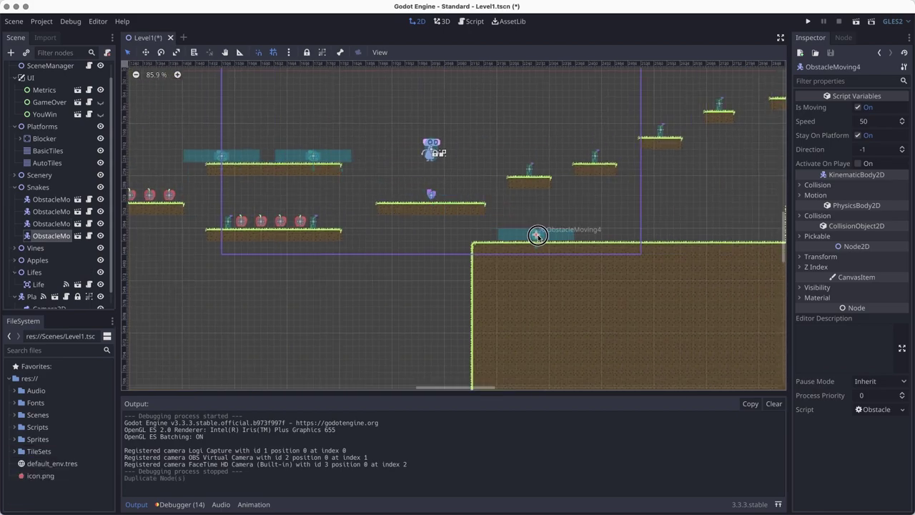
# Duplicate more snakes onto the long ground at (2496, 400) and (2704, 400), and onto the raised block at (2976, 304).
pyautogui.hscroll(5, 360, 285)
pyautogui.press('super+d')
pyautogui.moveTo(352, 268); pyautogui.dragTo(506, 273)
pyautogui.press('super+d')
pyautogui.moveTo(506, 273); pyautogui.dragTo(457, 277, button='middle')
pyautogui.hscroll(3, 457, 278)
pyautogui.press('super+d')
pyautogui.moveTo(323, 278); pyautogui.dragTo(434, 238)
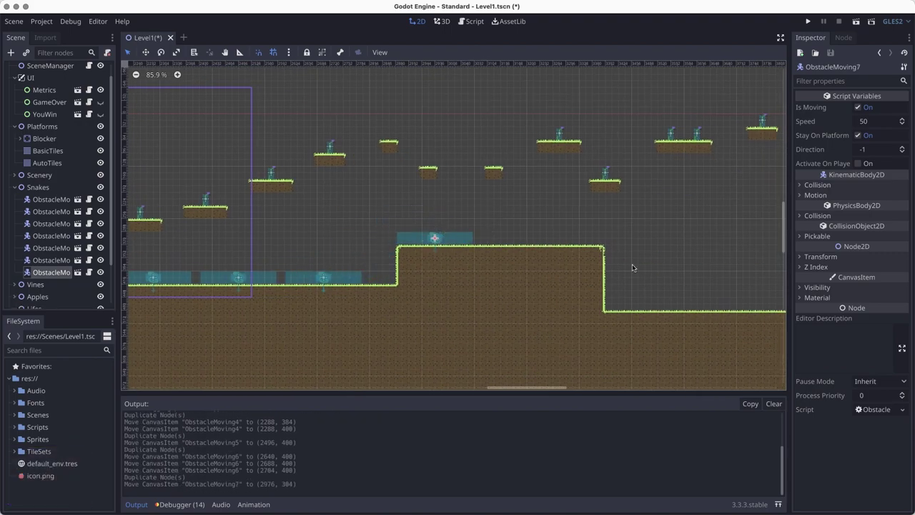
# Turn on Activate On Player Detect for the raised block's snake, duplicate it to the block's far end at (3296, 304), and save.
pyautogui.click(860, 164)
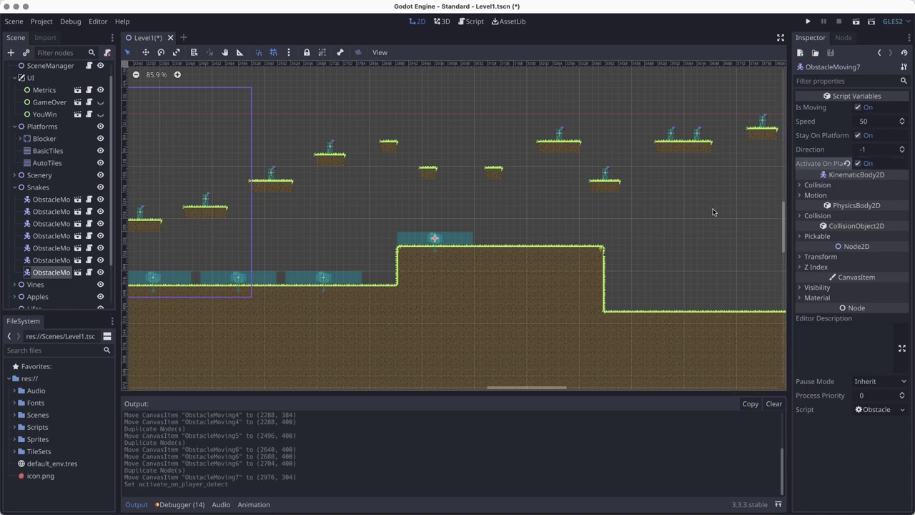
pyautogui.press('super+s')
pyautogui.press('super+d')
pyautogui.moveTo(435, 238); pyautogui.dragTo(565, 239)
pyautogui.moveTo(551, 317); pyautogui.dragTo(641, 299, button='middle')
pyautogui.moveTo(491, 313); pyautogui.dragTo(405, 316, button='middle')
pyautogui.scroll(-1, 479, 331)
pyautogui.moveTo(479, 331); pyautogui.dragTo(267, 295, button='middle')
pyautogui.press('super+s')
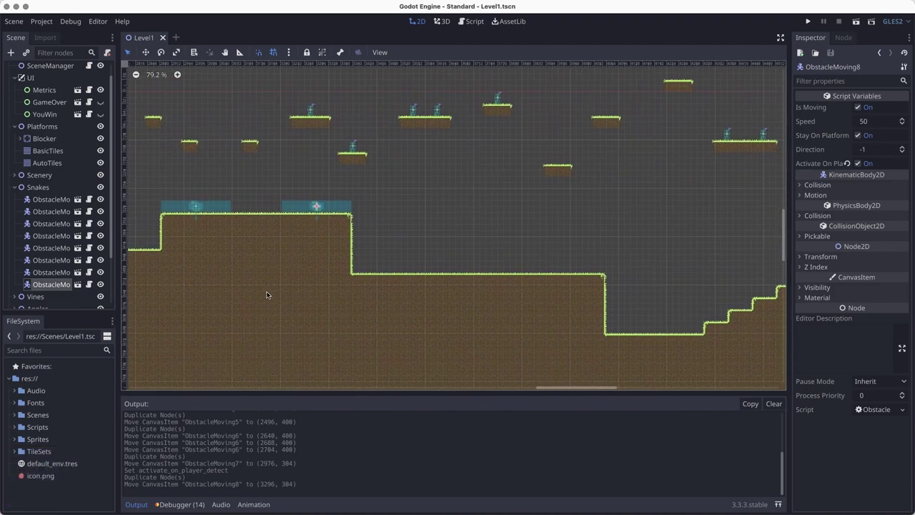
# Copy both raised-block snakes onto the lower ledge and add a third, spacing them evenly with the last two at (3712, 464) and (3920, 464).
pyautogui.moveTo(351, 180); pyautogui.dragTo(396, 267)
pyautogui.press('super+d')
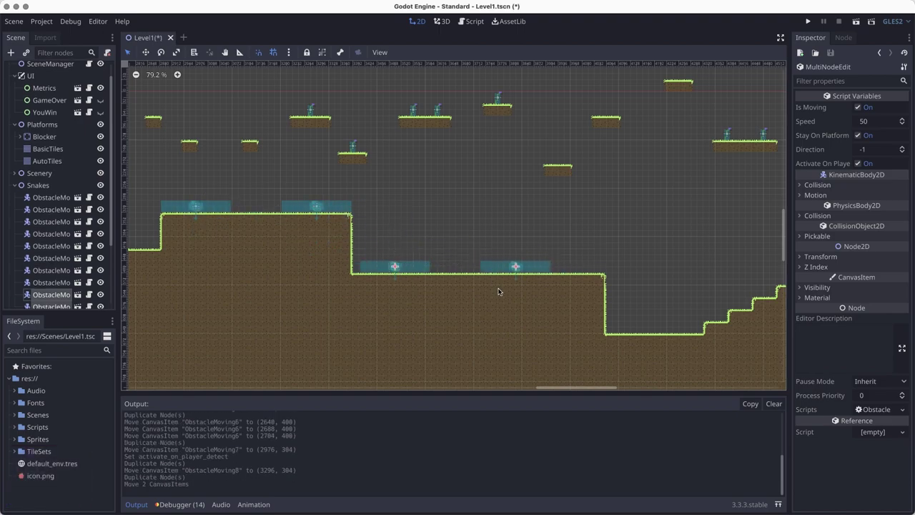
pyautogui.moveTo(506, 288); pyautogui.dragTo(416, 312, button='middle')
pyautogui.scroll(4, 417, 313)
pyautogui.moveTo(434, 289); pyautogui.dragTo(288, 316)
pyautogui.click(411, 265)
pyautogui.press('super+d')
pyautogui.moveTo(266, 259); pyautogui.dragTo(479, 332)
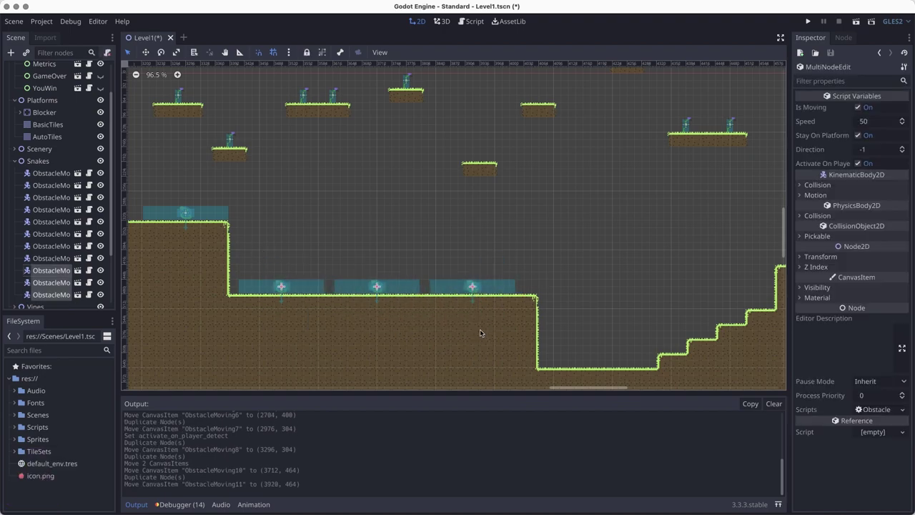
# Turn off Activate On Player Detect for the three snakes on the lower ledge and save the scene.
pyautogui.click(857, 163)
pyautogui.press('super+s')
pyautogui.hscroll(5, 429, 343)
pyautogui.scroll(-2, 429, 343)
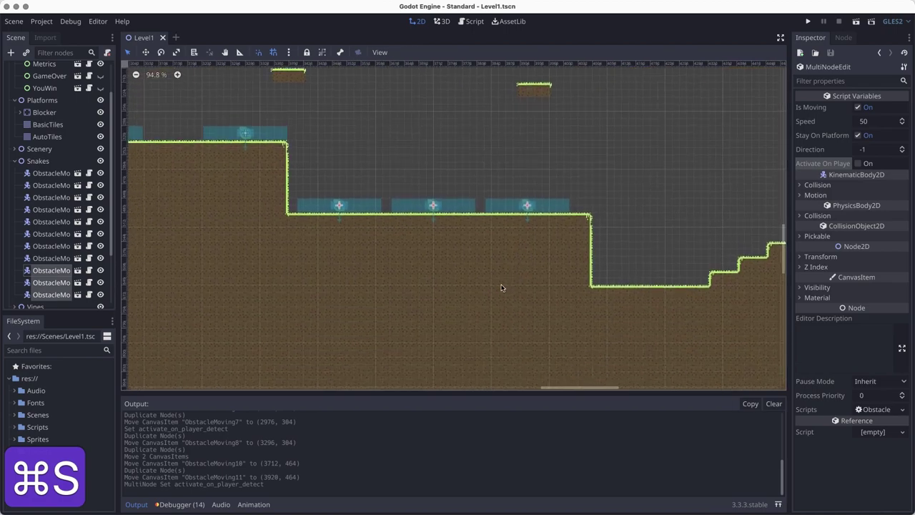
pyautogui.moveTo(277, 315); pyautogui.dragTo(266, 318, button='middle')
pyautogui.moveTo(245, 278); pyautogui.dragTo(336, 272, button='middle')
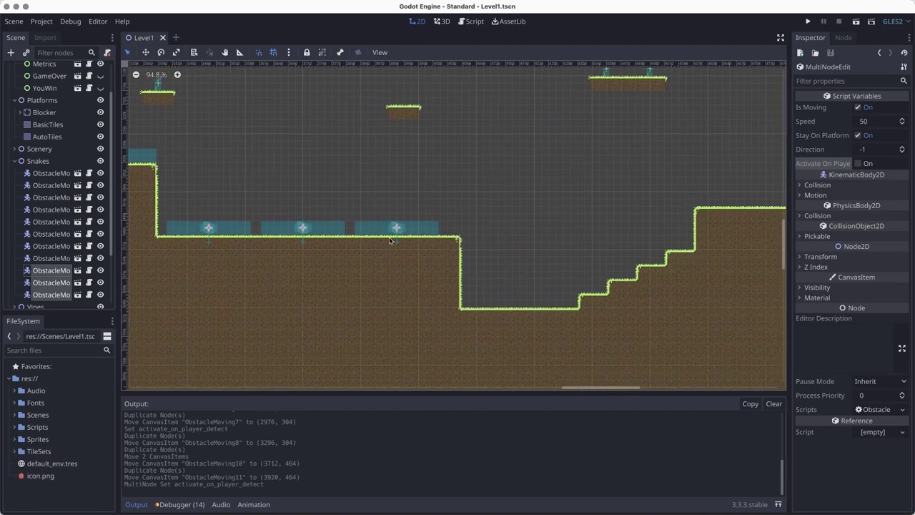
# Duplicate the ledge's last snake twice into the pit before the stairs, at (4160, 624) and (4272, 624), and save.
pyautogui.click(465, 184)
pyautogui.click(395, 228)
pyautogui.press('super+d')
pyautogui.moveTo(396, 226); pyautogui.dragTo(504, 299)
pyautogui.hscroll(5, 360, 330)
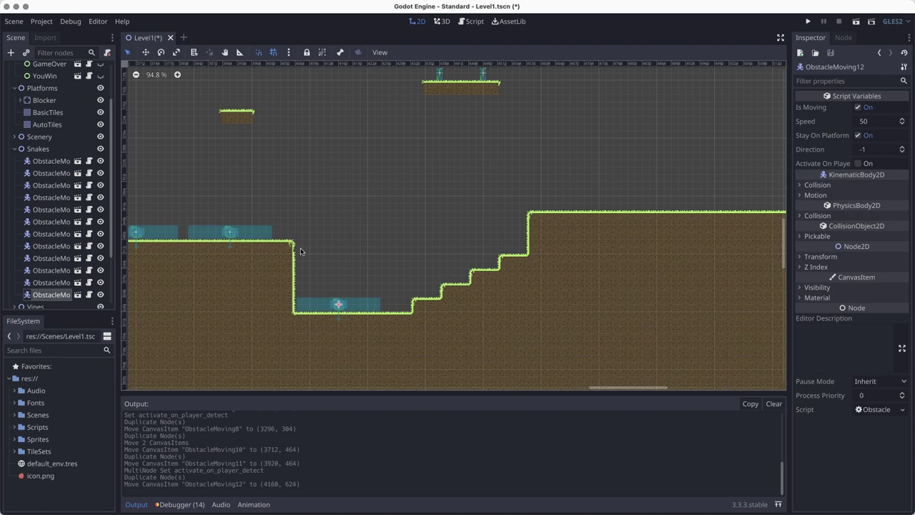
pyautogui.press('super+d')
pyautogui.moveTo(373, 305); pyautogui.dragTo(388, 307)
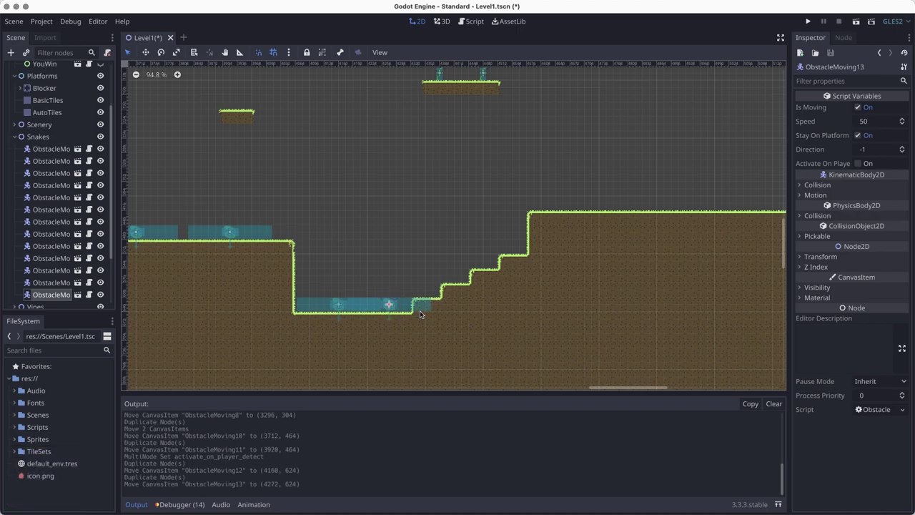
pyautogui.press('super+s')
# Duplicate a vine from the floating platform twice onto the pit floor, at (4112, 624) and (4240, 624), and save the scene.
pyautogui.scroll(3, 459, 317)
pyautogui.hscroll(3, 459, 316)
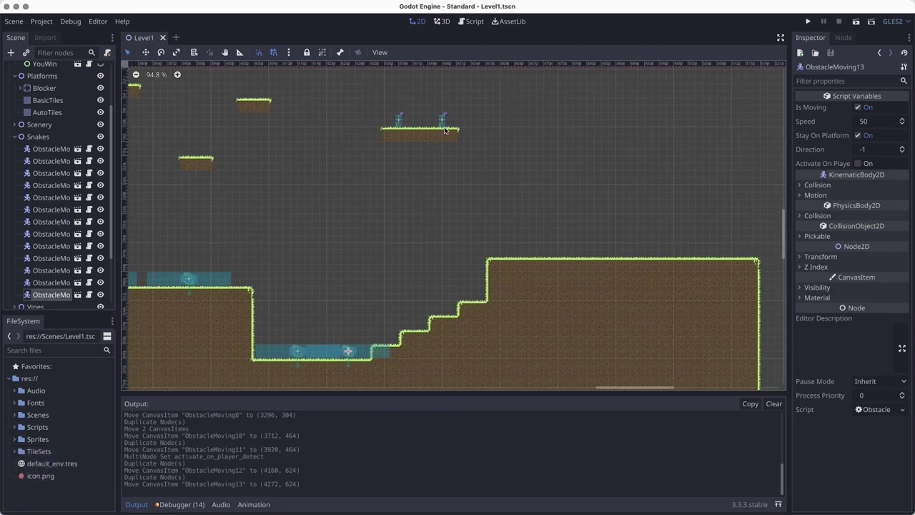
pyautogui.click(442, 120)
pyautogui.press('super+d')
pyautogui.moveTo(398, 300); pyautogui.dragTo(333, 353)
pyautogui.press('super+d')
pyautogui.scroll(-3, 386, 290)
pyautogui.hscroll(-4, 386, 290)
pyautogui.moveTo(473, 232); pyautogui.dragTo(407, 240, button='middle')
pyautogui.press('super+s')
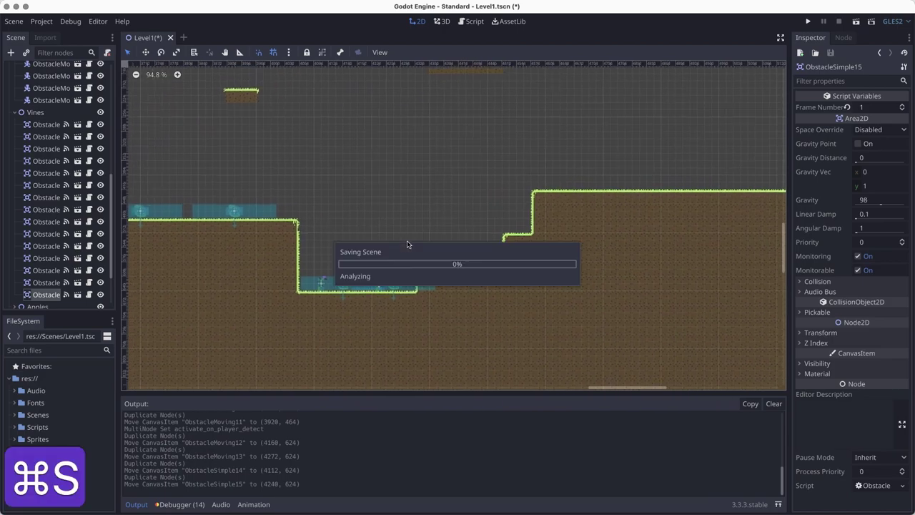
# Save the scene, collapse the Vines and Snakes groups, and select an apple in the expanded Apples group.
pyautogui.moveTo(486, 273); pyautogui.dragTo(530, 291, button='middle')
pyautogui.scroll(-3, 352, 248)
pyautogui.scroll(-4, 352, 248)
pyautogui.moveTo(241, 284); pyautogui.dragTo(655, 332, button='middle')
pyautogui.press('super+s')
pyautogui.click(15, 113)
pyautogui.click(14, 69)
pyautogui.click(14, 227)
pyautogui.click(43, 247)
# Place three duplicated apples between and beside the snakes on the first stretch of the long ground.
pyautogui.moveTo(451, 267); pyautogui.dragTo(677, 286, button='middle')
pyautogui.press('super+d')
pyautogui.moveTo(387, 268); pyautogui.dragTo(587, 278)
pyautogui.scroll(8, 587, 278)
pyautogui.press('super+d')
pyautogui.moveTo(370, 241); pyautogui.dragTo(487, 241)
pyautogui.press('super+d')
pyautogui.moveTo(366, 266); pyautogui.dragTo(451, 265)
# Place four duplicated apples among the snakes on the lower ledge, the last two at (3776, 464) and (4000, 464).
pyautogui.moveTo(451, 265); pyautogui.dragTo(366, 280, button='middle')
pyautogui.press('super+d')
pyautogui.moveTo(366, 278); pyautogui.dragTo(506, 233)
pyautogui.press('super+z')
pyautogui.scroll(-6, 348, 241)
pyautogui.moveTo(327, 235); pyautogui.dragTo(446, 239)
pyautogui.moveTo(554, 261); pyautogui.dragTo(376, 258, button='middle')
pyautogui.scroll(3, 376, 259)
pyautogui.press('super+d')
pyautogui.moveTo(375, 256); pyautogui.dragTo(592, 257)
pyautogui.press('super+d')
pyautogui.press('super+d')
pyautogui.moveTo(592, 256); pyautogui.dragTo(343, 233, button='middle')
# Put one duplicated apple on each stair, at (4352, 592), (4416, 560), (4480, 528) and (4544, 496), and save the scene.
pyautogui.press('super+d')
pyautogui.moveTo(503, 262); pyautogui.dragTo(565, 243)
pyautogui.press('super+d')
pyautogui.press('super+d')
pyautogui.press('super+d')
pyautogui.scroll(-2, 429, 329)
pyautogui.hscroll(-6, 333, 322)
pyautogui.scroll(2, 424, 329)
pyautogui.press('super+s')
pyautogui.scroll(-2, 80, 253)
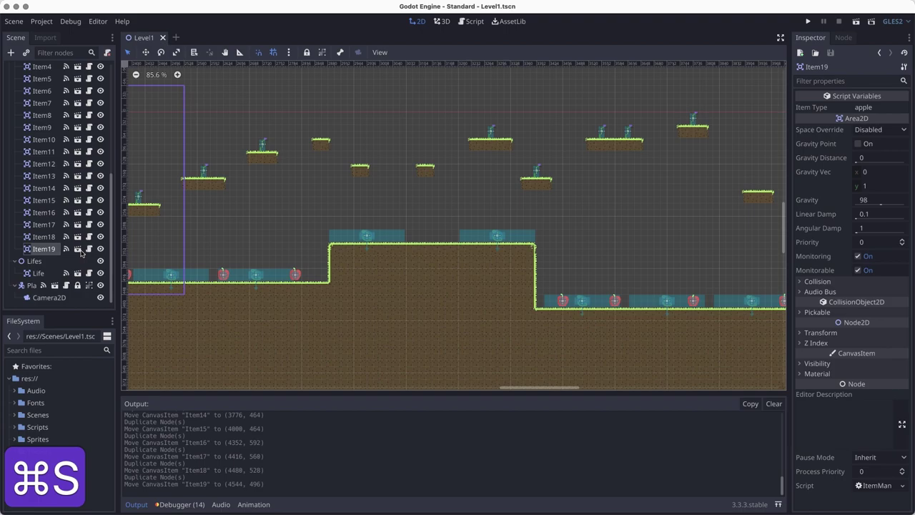
# Duplicate the Life heart and place the copy between the two snakes on the raised block at (3136, 304).
pyautogui.click(38, 272)
pyautogui.hscroll(-6, 474, 306)
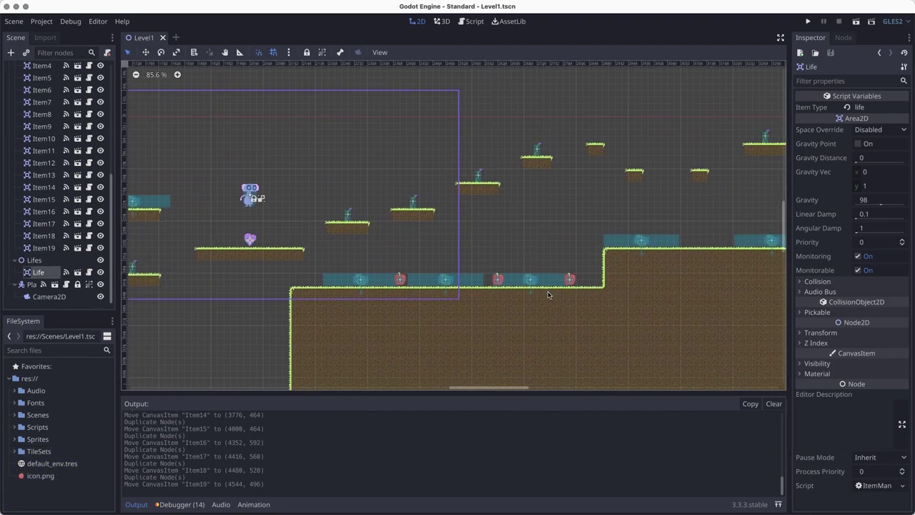
pyautogui.press('super+d')
pyautogui.moveTo(205, 226); pyautogui.dragTo(387, 234)
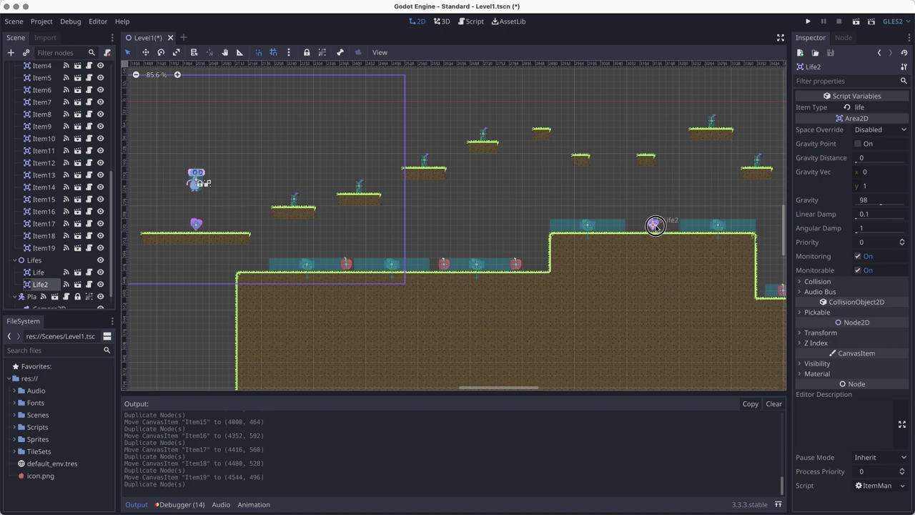
pyautogui.moveTo(655, 226); pyautogui.dragTo(655, 225)
# Duplicate an apple onto two of the small floating platforms above the raised block, at (2960, 112) and (2864, 48).
pyautogui.hscroll(5, 431, 304)
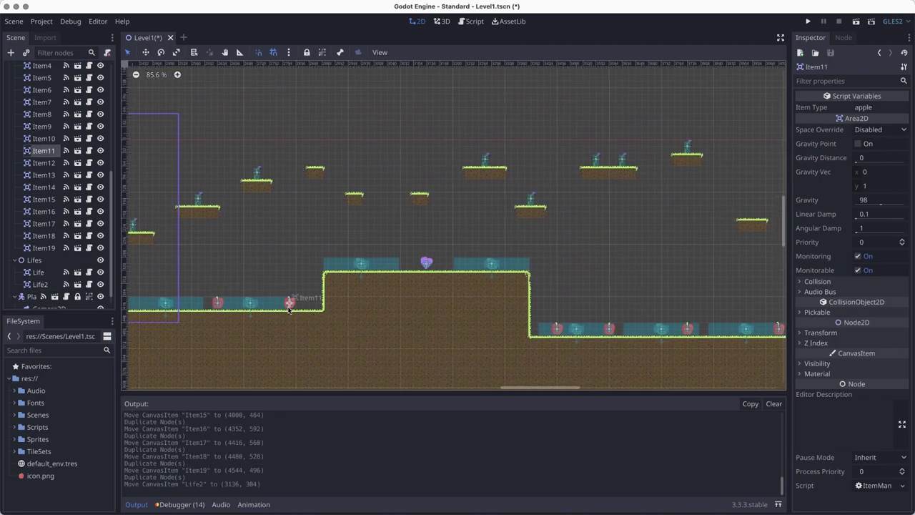
pyautogui.press('super+d')
pyautogui.moveTo(345, 199); pyautogui.dragTo(354, 184)
pyautogui.press('super+d')
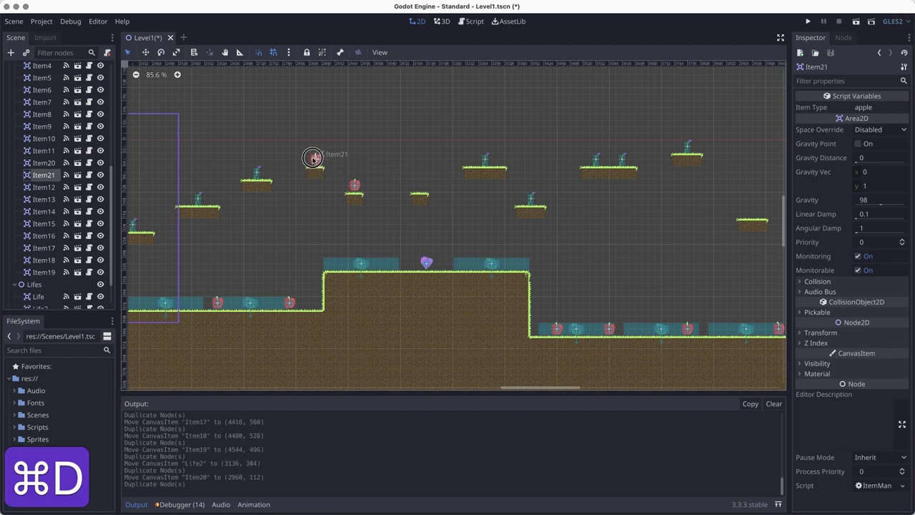
pyautogui.moveTo(313, 157); pyautogui.dragTo(315, 157)
# Duplicate the raised block's Life heart onto the remaining small floating platform above it, at (3120, 112).
pyautogui.click(426, 263)
pyautogui.press('super+d')
pyautogui.moveTo(426, 262); pyautogui.dragTo(419, 184)
pyautogui.hscroll(10, 416, 239)
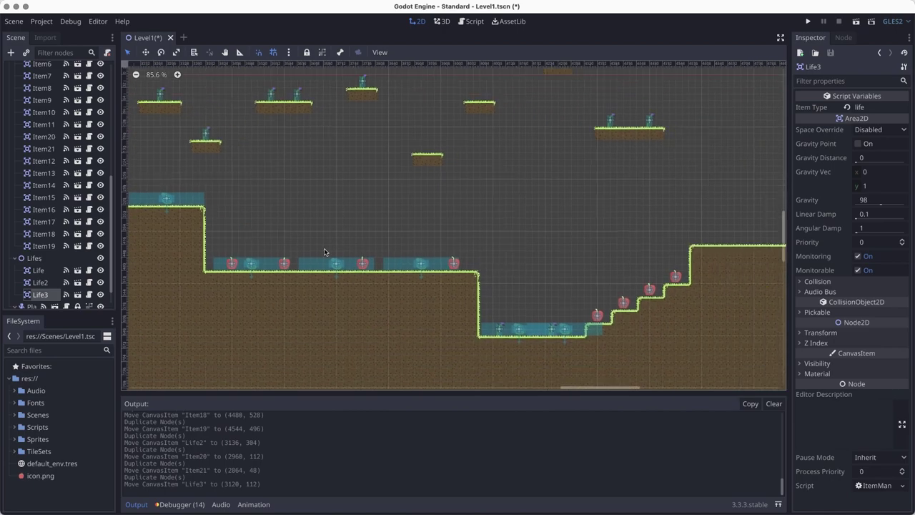
pyautogui.scroll(2, 451, 238)
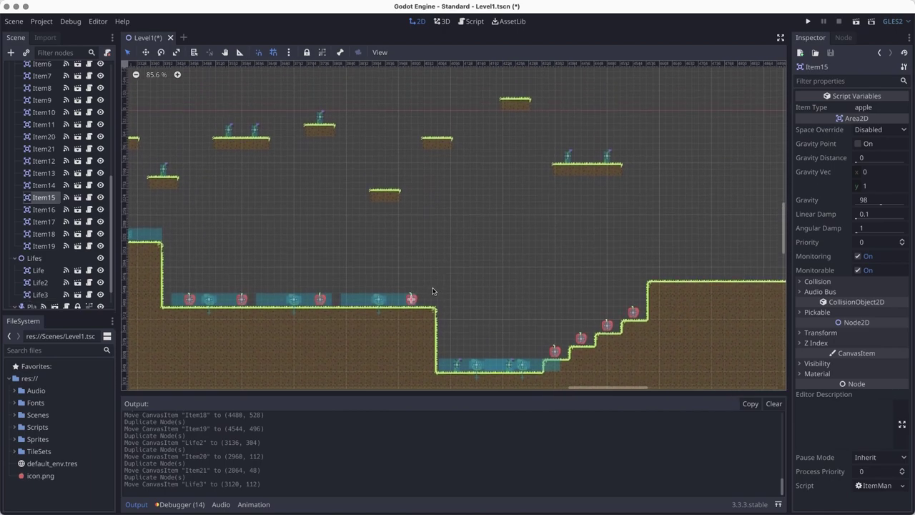
# Duplicate an apple four times, placing pairs on two small floating platforms at (3920, 176), (3952, 176), (4048, 48) and (4080, 48).
pyautogui.press('super+d')
pyautogui.moveTo(393, 188); pyautogui.dragTo(444, 129)
pyautogui.press('super+d')
pyautogui.press('super+d')
pyautogui.press('super+d')
# Duplicate the raised block's Life heart and place the copy on the highest small floating platform at (4256, -48).
pyautogui.scroll(3, 504, 294)
pyautogui.hscroll(-5, 504, 293)
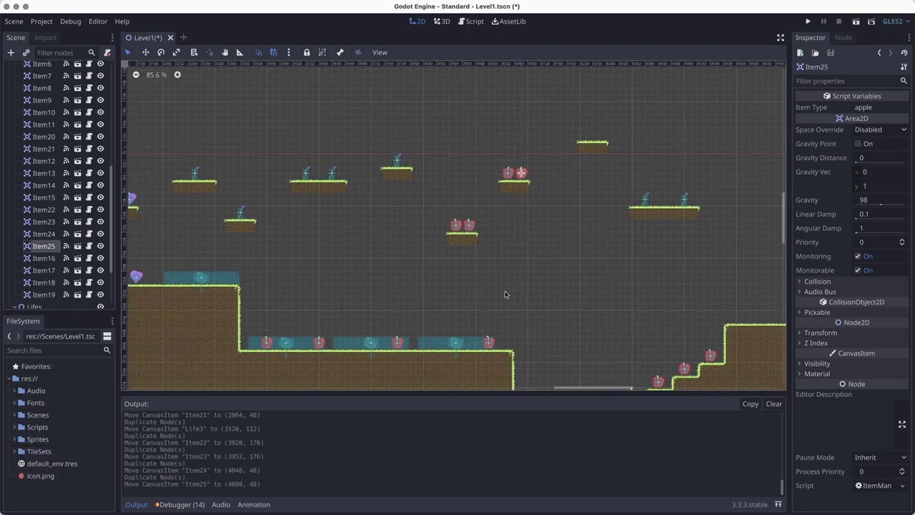
pyautogui.hscroll(-4, 273, 272)
pyautogui.click(257, 276)
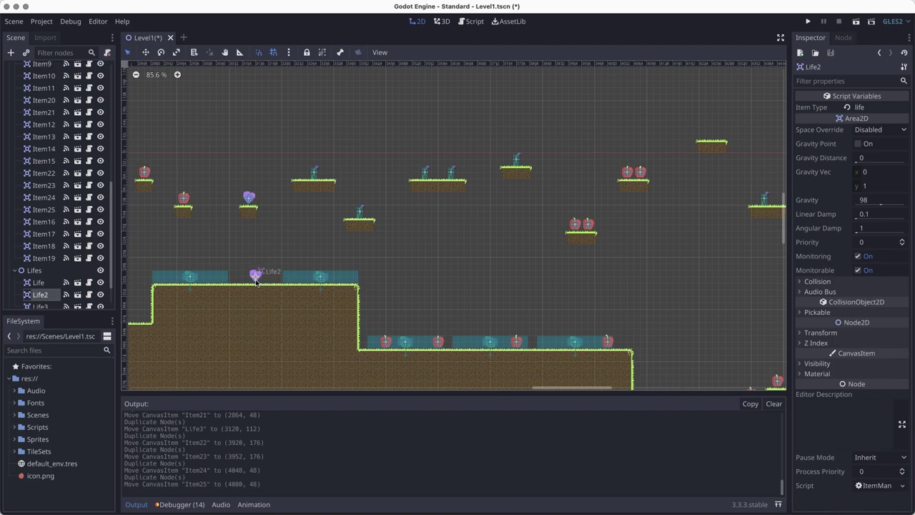
pyautogui.press('super+d')
pyautogui.moveTo(257, 276); pyautogui.dragTo(501, 212)
pyautogui.moveTo(705, 133); pyautogui.dragTo(710, 136)
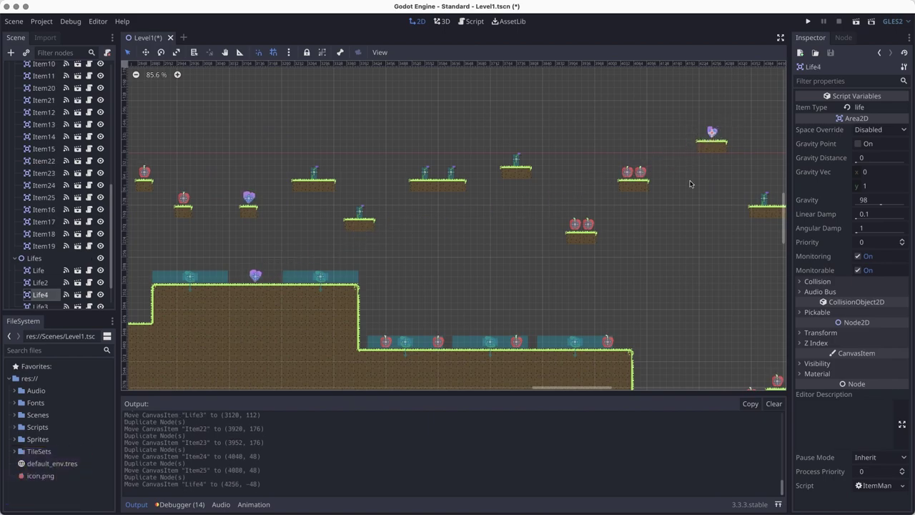
# Duplicate an apple between the two vines on the last wide floating platform, at (4432, 112), and save the scene.
pyautogui.hscroll(8, 427, 136)
pyautogui.scroll(-2, 427, 136)
pyautogui.scroll(1, 428, 136)
pyautogui.hscroll(1, 427, 135)
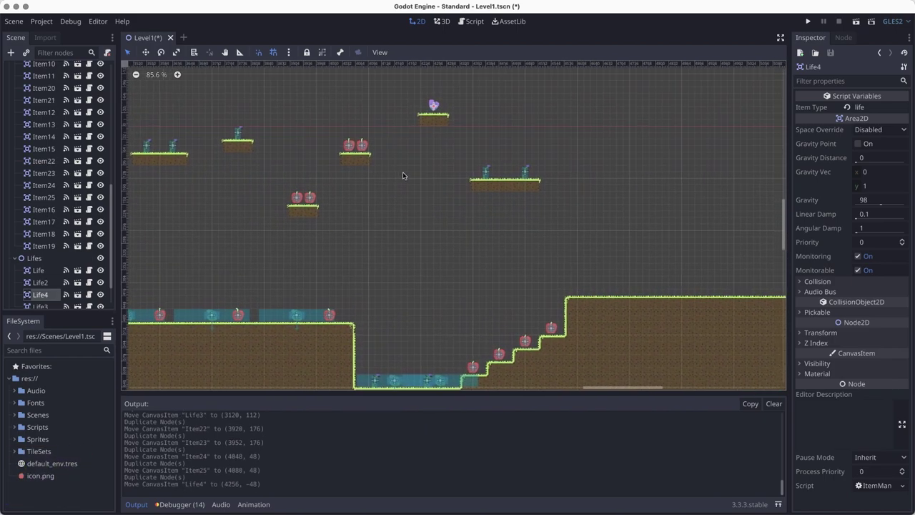
pyautogui.click(358, 145)
pyautogui.press('super+d')
pyautogui.moveTo(359, 145); pyautogui.dragTo(503, 172)
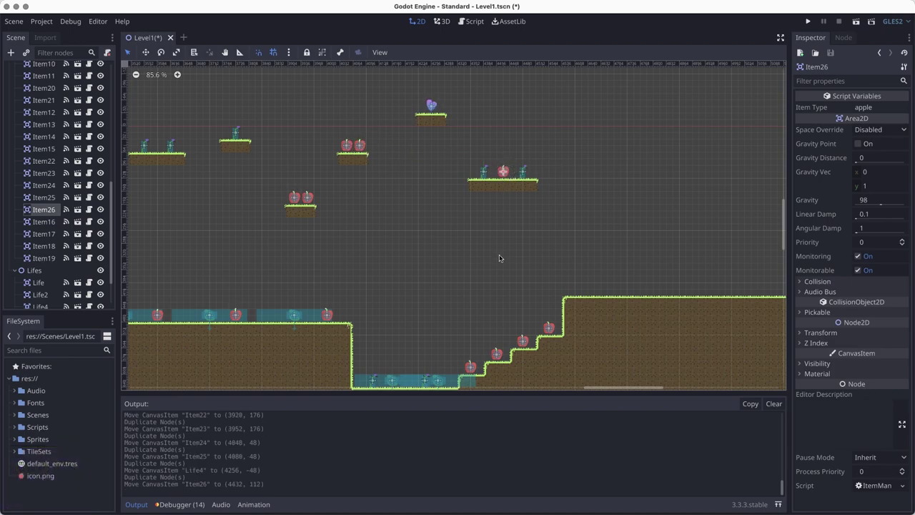
pyautogui.moveTo(506, 300); pyautogui.dragTo(342, 259, button='middle')
pyautogui.scroll(-1, 342, 259)
pyautogui.press('super+s')
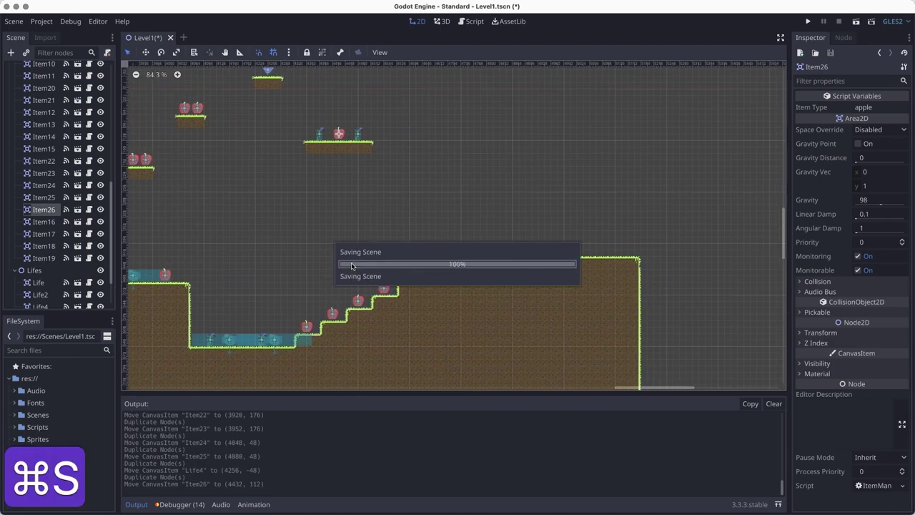
# Run the current scene and play across the first ground section, jumping past its snakes and collecting the three apples.
pyautogui.moveTo(438, 239); pyautogui.dragTo(520, 319, button='middle')
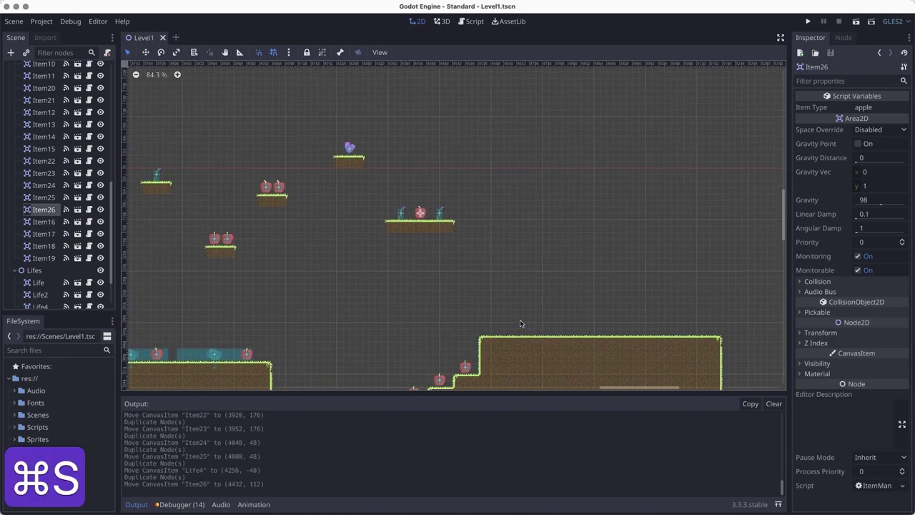
pyautogui.click(855, 24)
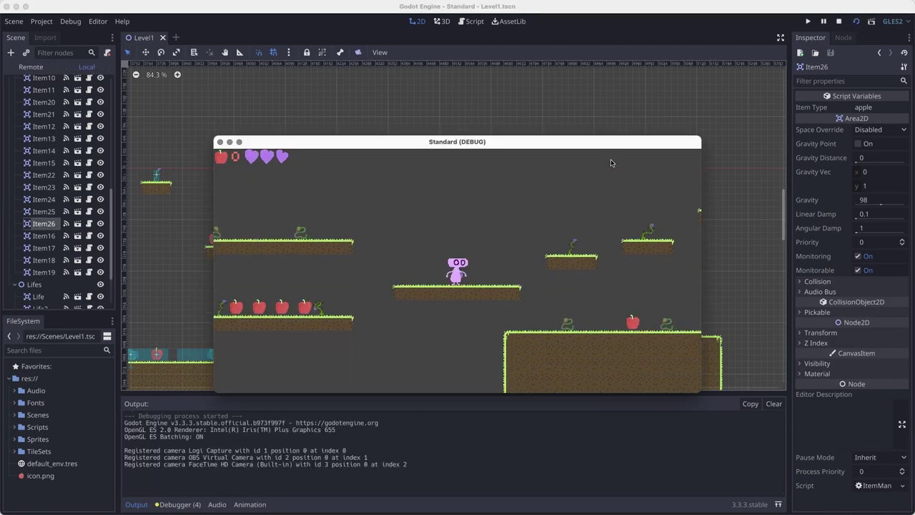
pyautogui.press('Right')
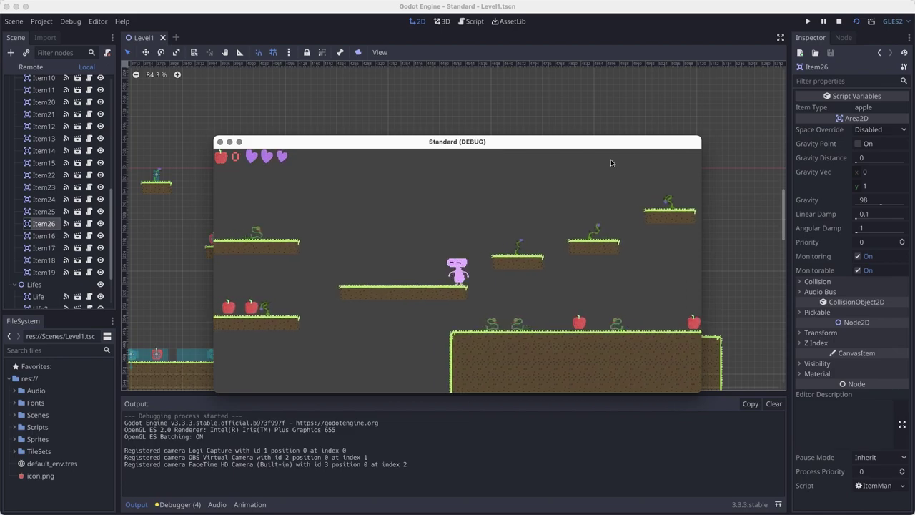
pyautogui.press('Right')
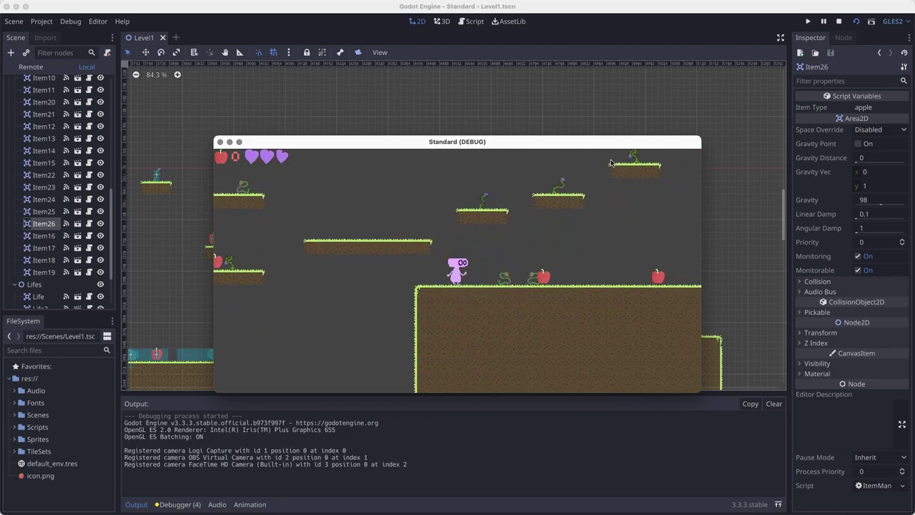
pyautogui.press('Left')
pyautogui.press('Right')
pyautogui.press('space')
pyautogui.press('Right')
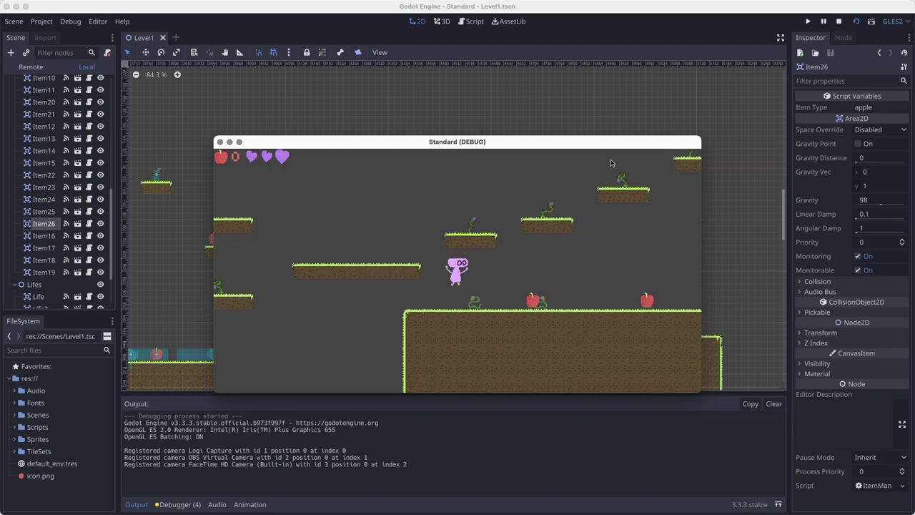
pyautogui.press('Right')
pyautogui.press('Right')
pyautogui.press('space')
pyautogui.press('Right')
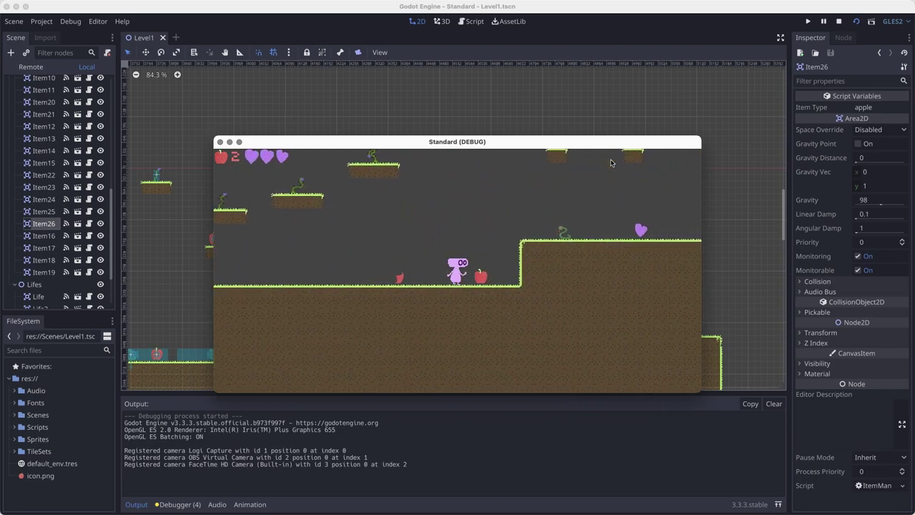
pyautogui.press('Right')
pyautogui.press('space')
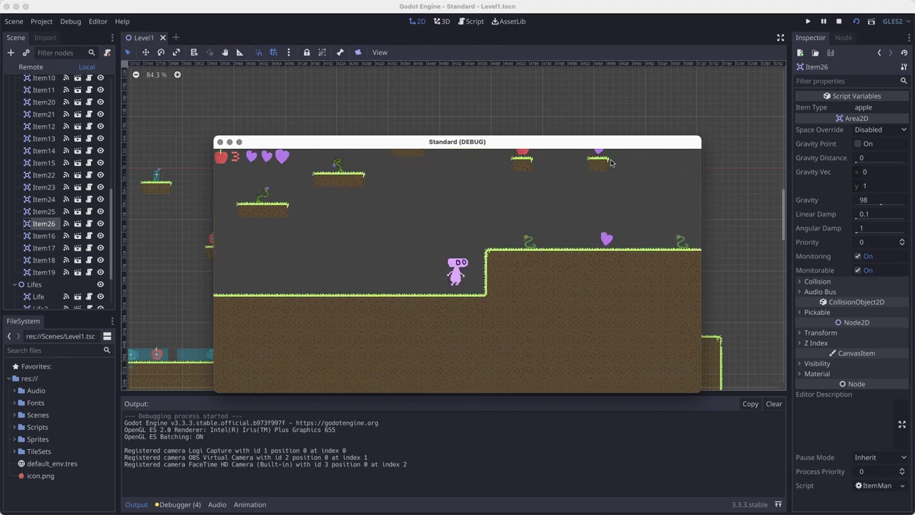
# Play over the raised block with the hearts and down onto the lower ground, collecting the apples among its snakes.
pyautogui.press('Left')
pyautogui.press('Right')
pyautogui.press('space')
pyautogui.press('Right')
pyautogui.press('space')
pyautogui.press('Right')
pyautogui.press('space')
pyautogui.press('Right')
pyautogui.press('space')
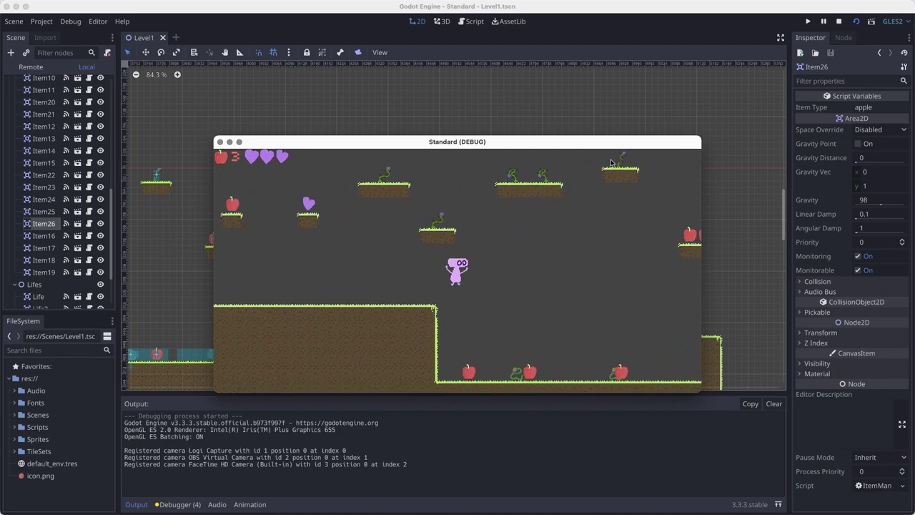
pyautogui.press('Right')
pyautogui.press('Right')
pyautogui.press('Right')
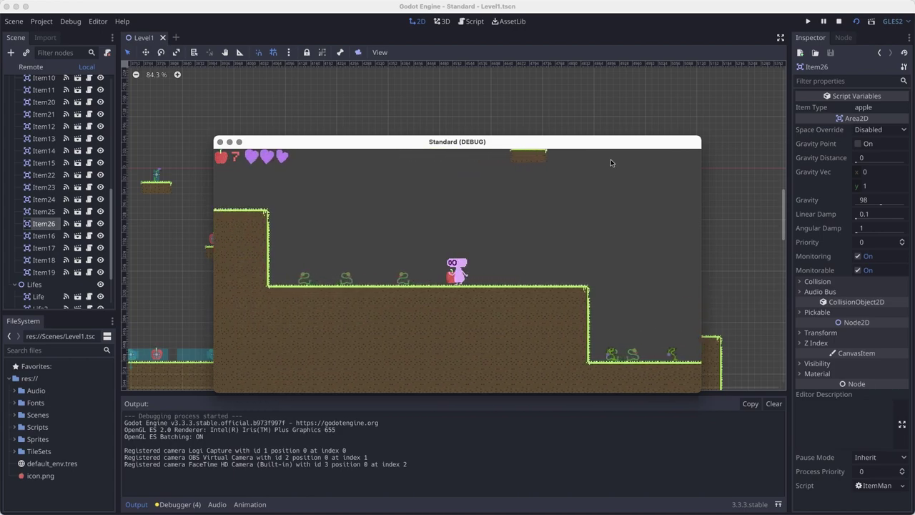
# Play through the pit of snakes and vines and jump onto the first stair to collect its apple.
pyautogui.press('Right')
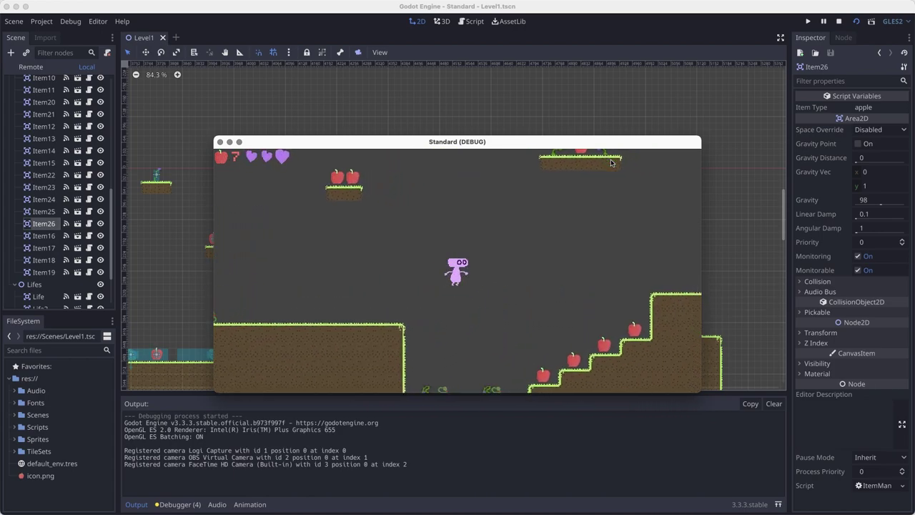
pyautogui.press('Left')
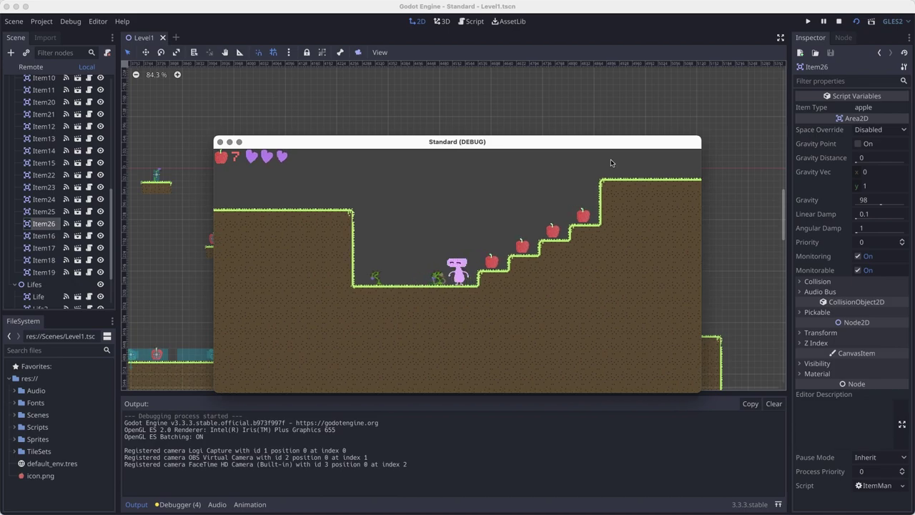
pyautogui.press('space')
pyautogui.press('Right')
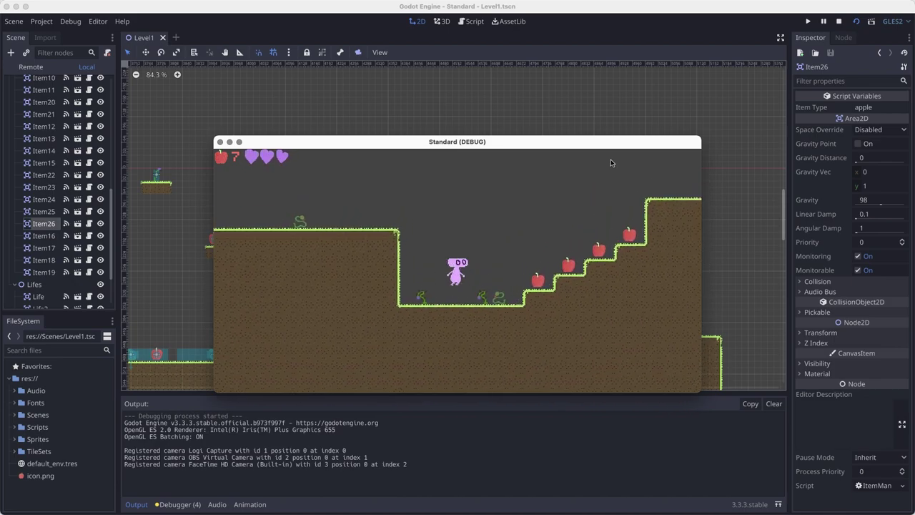
pyautogui.press('space')
pyautogui.press('Right')
pyautogui.press('Right')
pyautogui.press('Up')
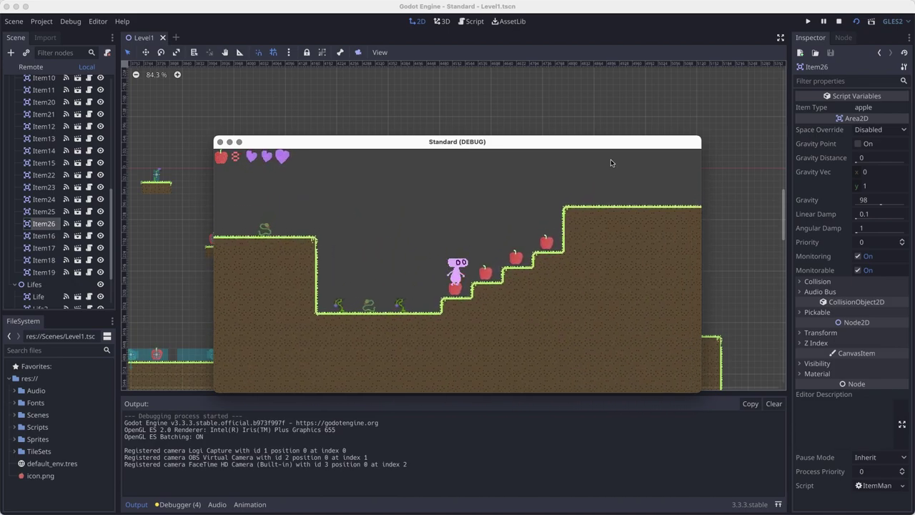
# Play up the remaining stairs to the final high ground, collecting their apples, and close the test game.
pyautogui.press('Right')
pyautogui.press('space')
pyautogui.press('space')
pyautogui.press('space')
pyautogui.press('Left')
pyautogui.press('Right')
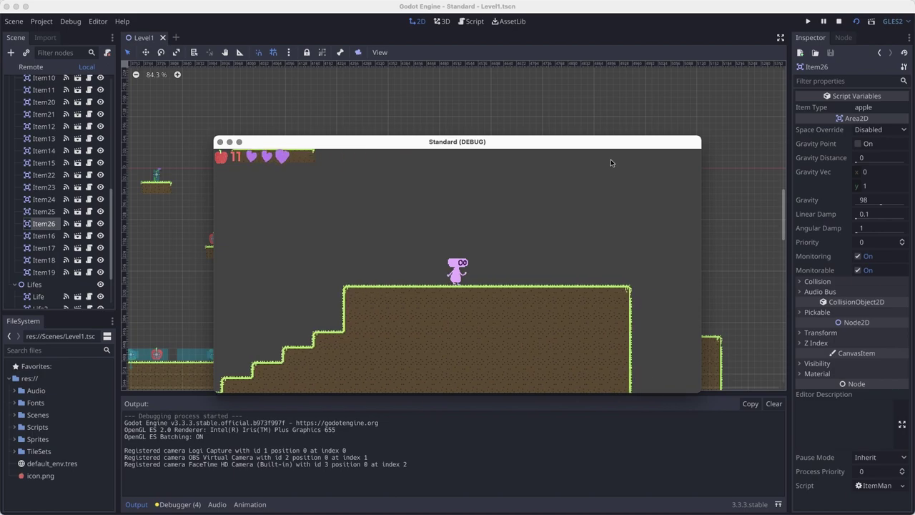
pyautogui.press('Left')
pyautogui.press('Up')
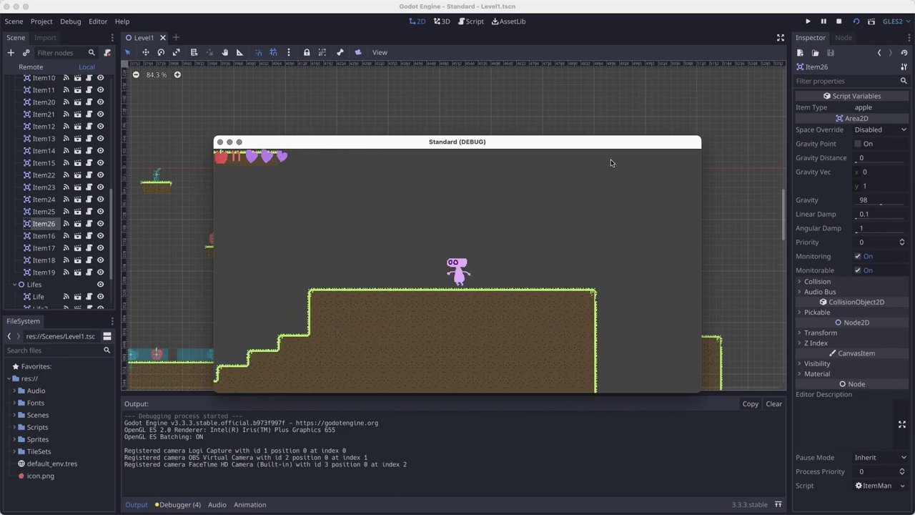
pyautogui.click(220, 142)
pyautogui.press('super+s')
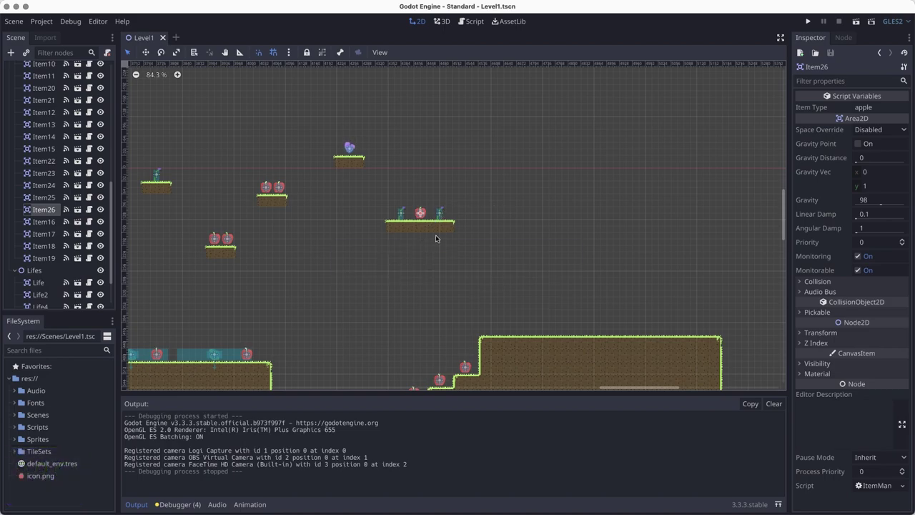
# Collapse the Apples and Lifes groups in the scene tree and save the scene.
pyautogui.scroll(-5, 438, 236)
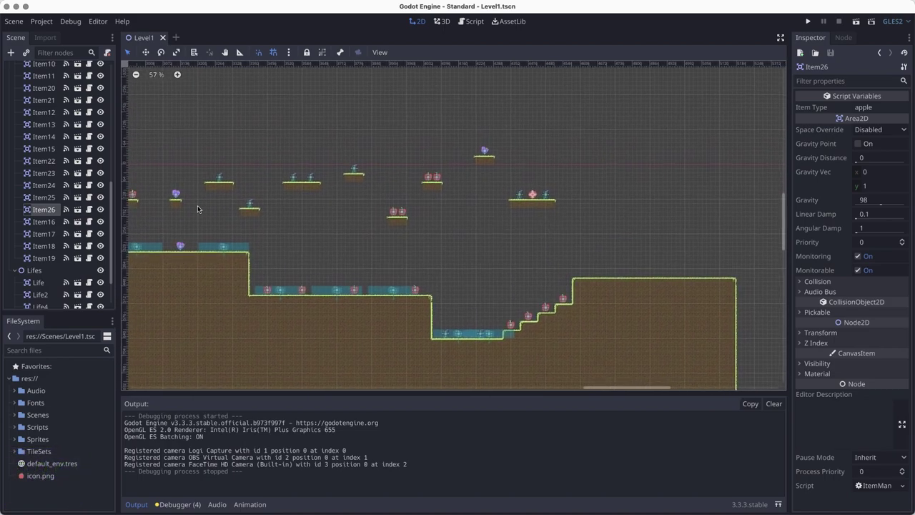
pyautogui.scroll(5, 113, 198)
pyautogui.click(14, 227)
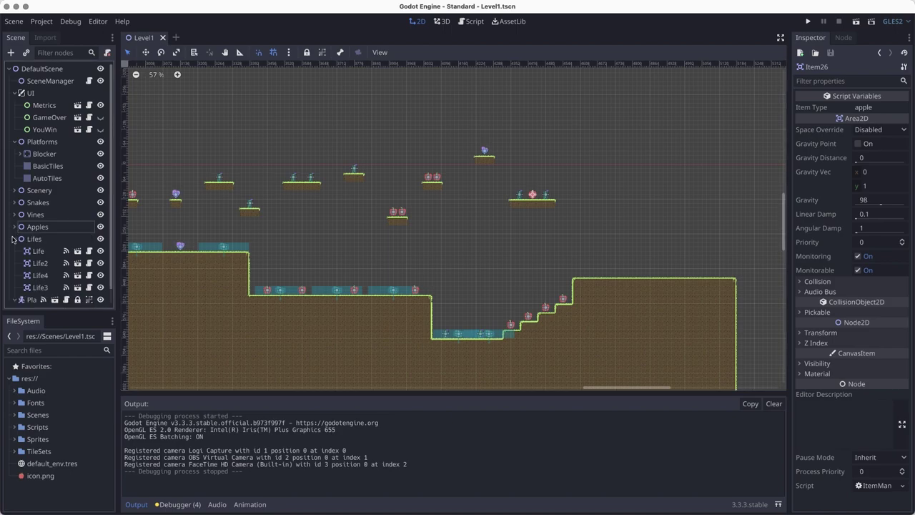
pyautogui.click(14, 239)
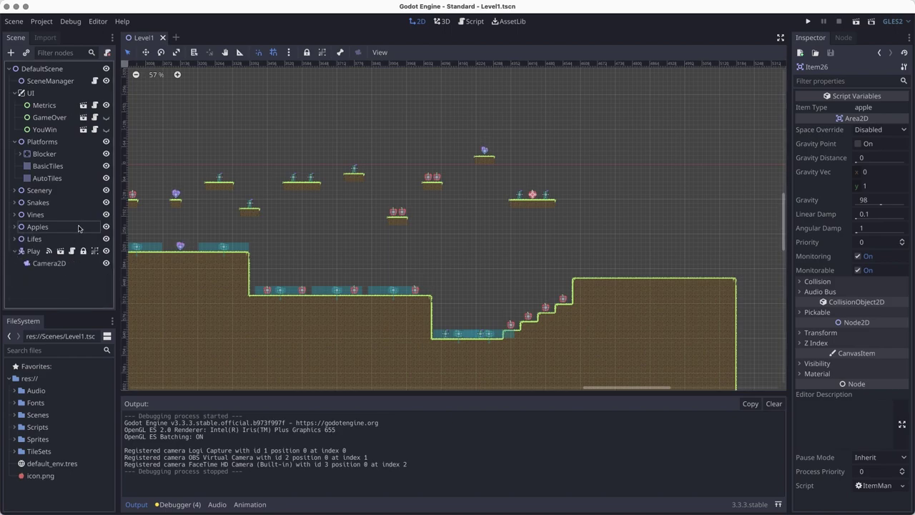
pyautogui.press('super+s')
# Unlock the Player and move it back to the level start near the scene origin.
pyautogui.moveTo(317, 226); pyautogui.dragTo(498, 236, button='middle')
pyautogui.scroll(-8, 356, 235)
pyautogui.moveTo(414, 248); pyautogui.dragTo(550, 252, button='middle')
pyautogui.hscroll(-5, 551, 252)
pyautogui.click(37, 251)
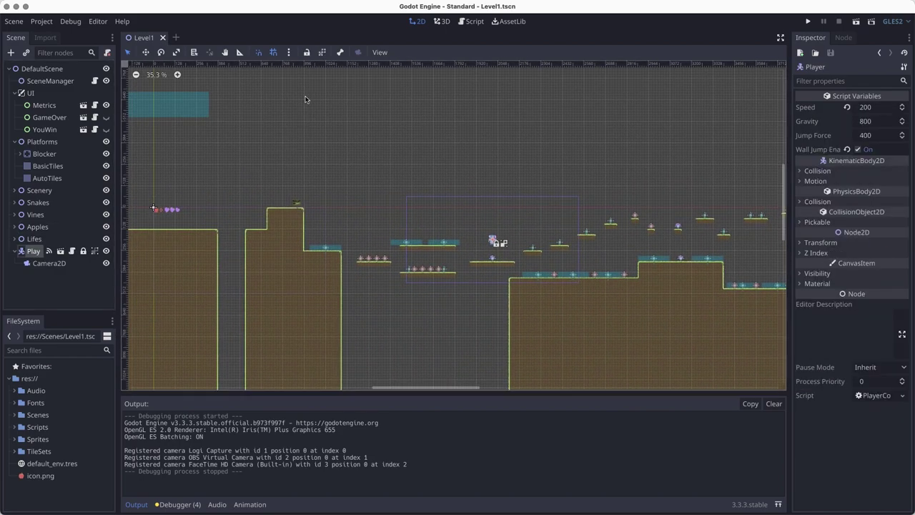
pyautogui.click(308, 54)
pyautogui.hscroll(-5, 572, 255)
pyautogui.scroll(1, 572, 255)
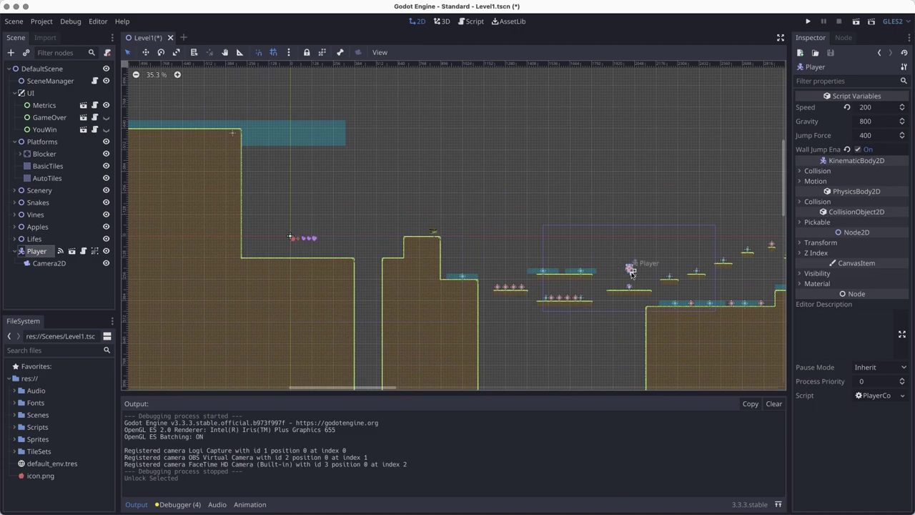
pyautogui.moveTo(291, 236); pyautogui.dragTo(293, 238)
# Run the current scene and capture a screenshot of the game window with the character at the level start.
pyautogui.click(855, 22)
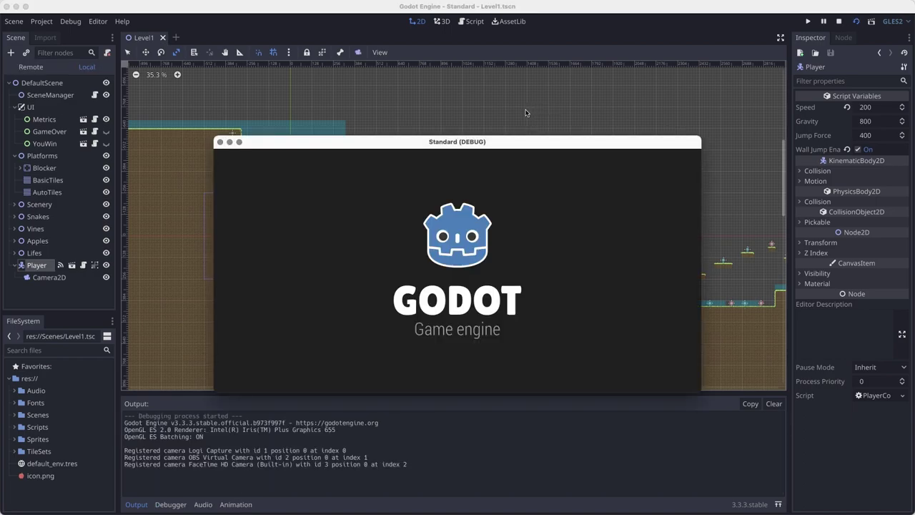
pyautogui.press('super+shift+4')
pyautogui.press('space')
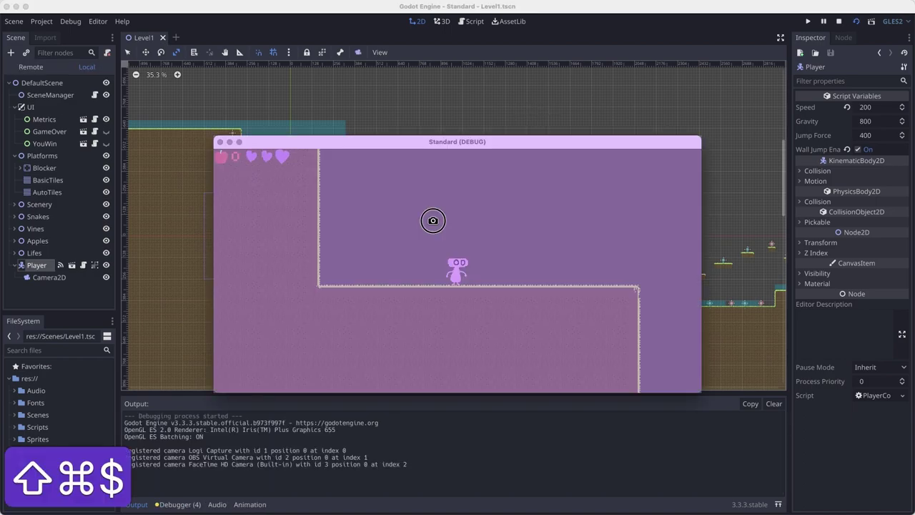
pyautogui.click(432, 220)
# Walk the character to the edge of the first gap and capture a screenshot of the game window there.
pyautogui.press('Right')
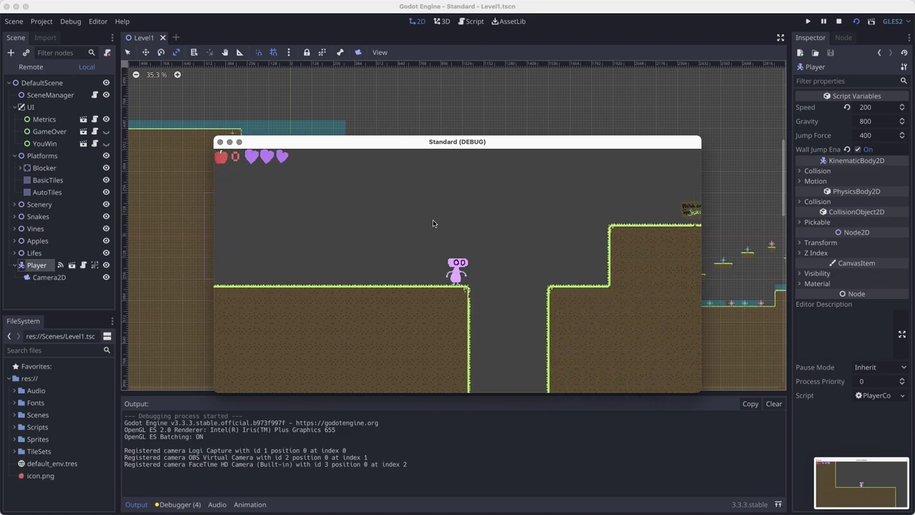
pyautogui.press('super+shift+4')
pyautogui.press('space')
pyautogui.press('Right')
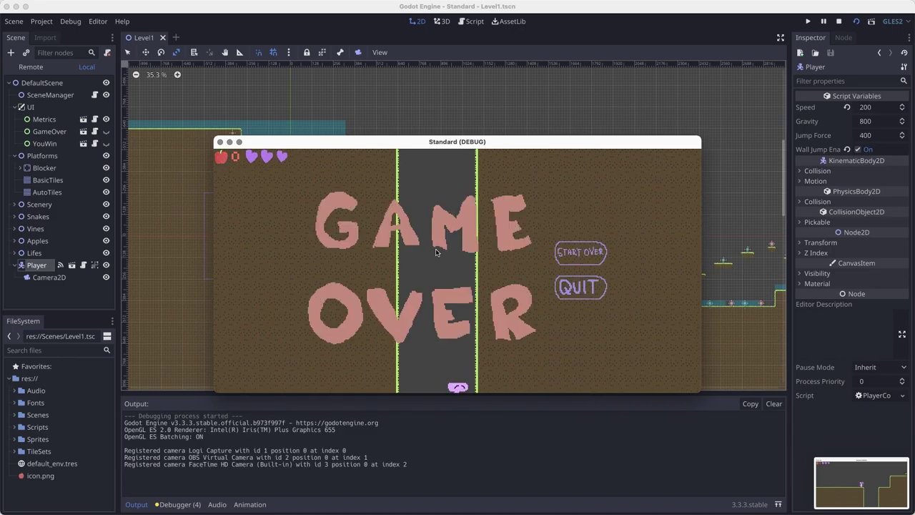
# Start the level over and capture a screenshot of the game window with the character on the ledge across the gap.
pyautogui.click(582, 252)
pyautogui.press('Right')
pyautogui.press('space')
pyautogui.press('Right')
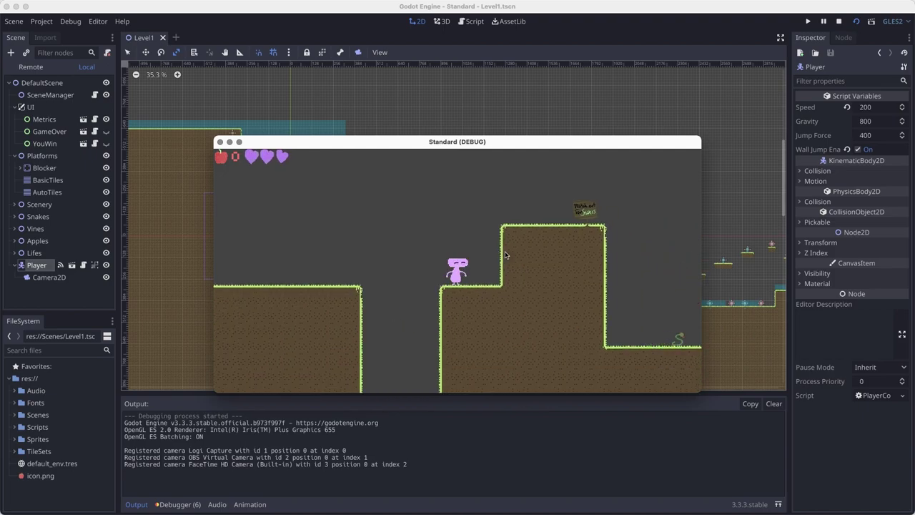
pyautogui.press('super+shift+4')
pyautogui.press('space')
pyautogui.click(503, 253)
# Jump the character up to the snake warning sign and capture a screenshot of the game window there.
pyautogui.press('Right')
pyautogui.press('space')
pyautogui.press('space')
pyautogui.press('Right')
pyautogui.press('Right')
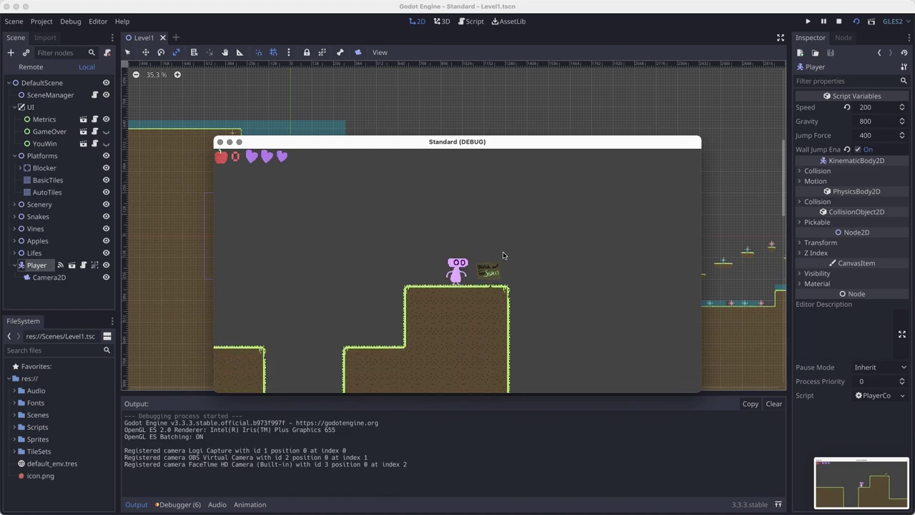
pyautogui.press('shift+super+5')
pyautogui.click(502, 255)
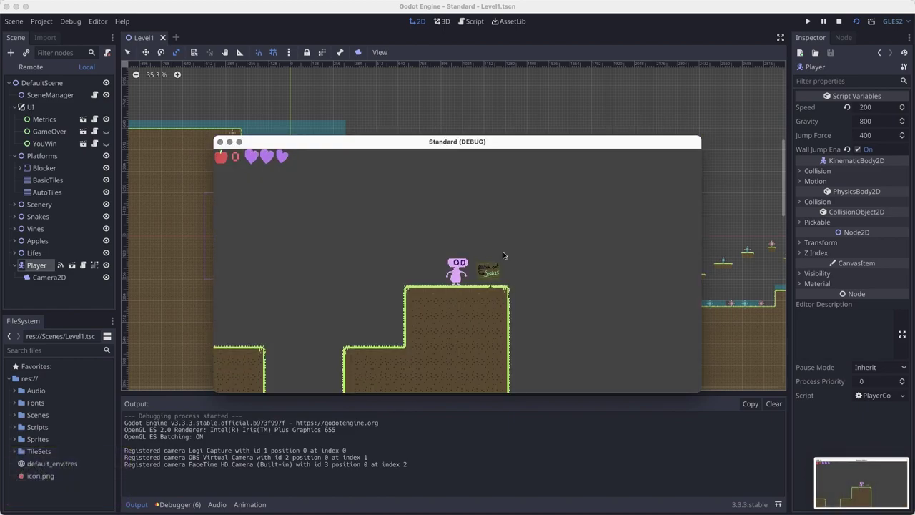
# Drop the character from the sign hill to the snake's ledge and capture a screenshot of the game window there.
pyautogui.press('Right')
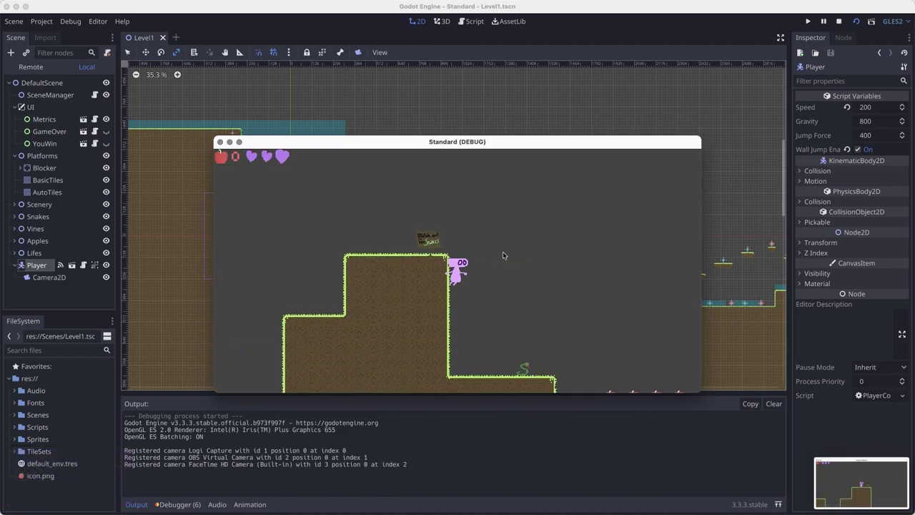
pyautogui.press('Right')
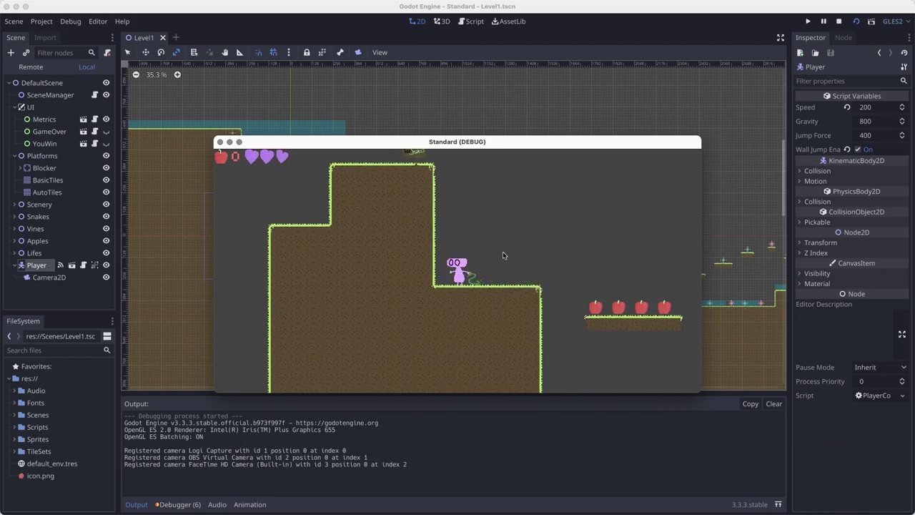
pyautogui.press('Left')
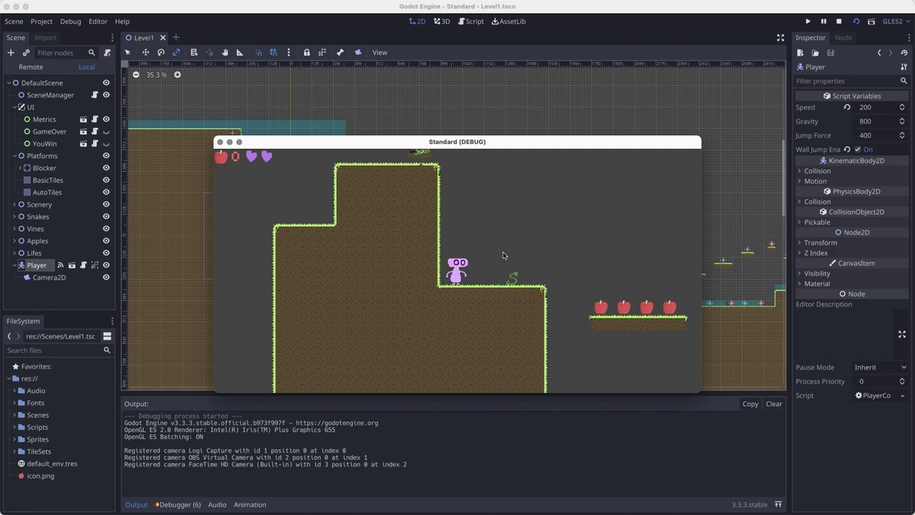
pyautogui.press('Right')
pyautogui.press('shift+super+4')
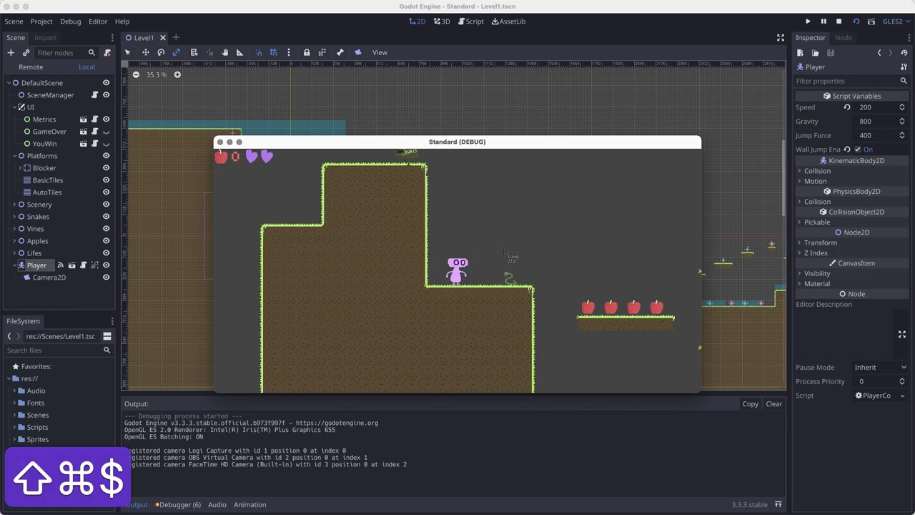
pyautogui.press('space')
pyautogui.click(501, 255)
# Jump the character around on the snake's ledge and capture another screenshot of the game window.
pyautogui.press('Up')
pyautogui.press('Left')
pyautogui.press('Right')
pyautogui.press('shift+super+4')
pyautogui.press('space')
pyautogui.click(503, 254)
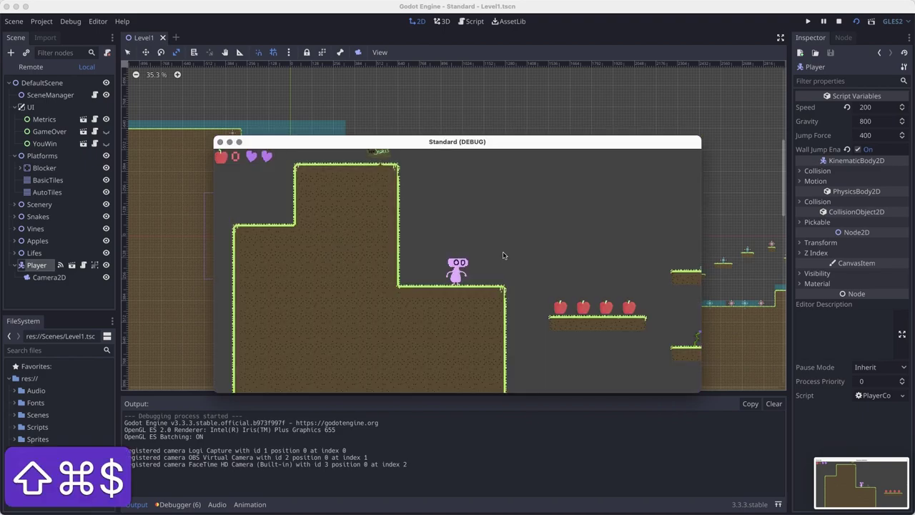
# Walk the character toward the end of the snake's ledge facing the apple platform and capture the game window.
pyautogui.press('Right')
pyautogui.press('shift+super+4')
pyautogui.press('space')
pyautogui.click(503, 254)
# Play across the apple platform and the lower vine platform, and start the level over.
pyautogui.press('Up')
pyautogui.press('Right')
pyautogui.press('Left')
pyautogui.press('Right')
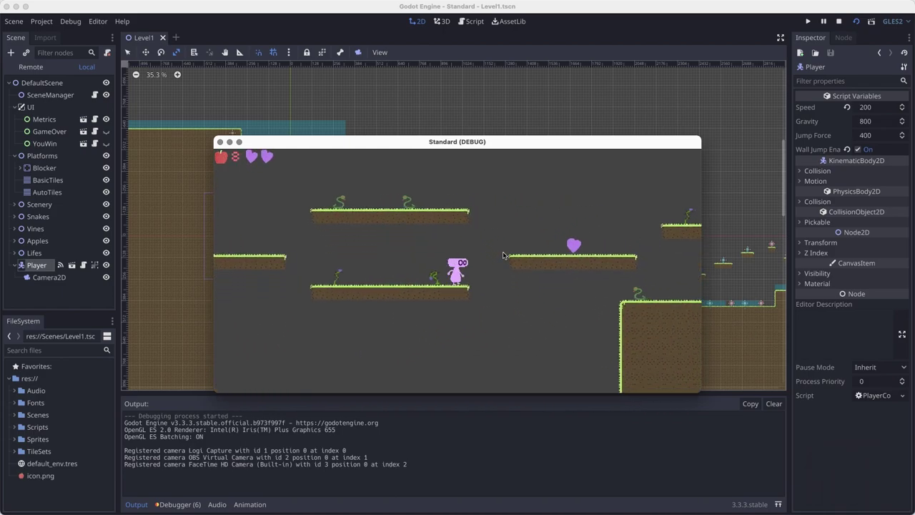
pyautogui.press('Right')
pyautogui.click(587, 255)
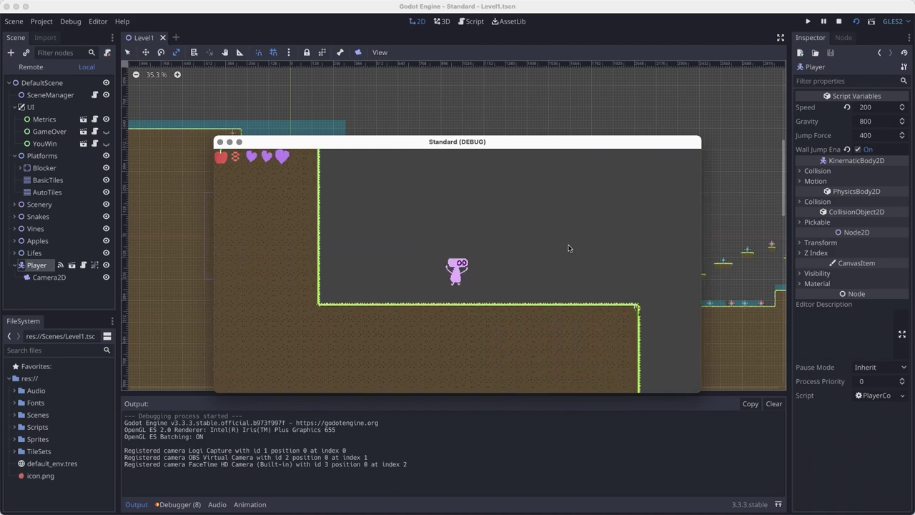
# Replay the level up to the floating platform with the heart and capture a screenshot of the game window there.
pyautogui.press('Right')
pyautogui.press('space')
pyautogui.press('Right')
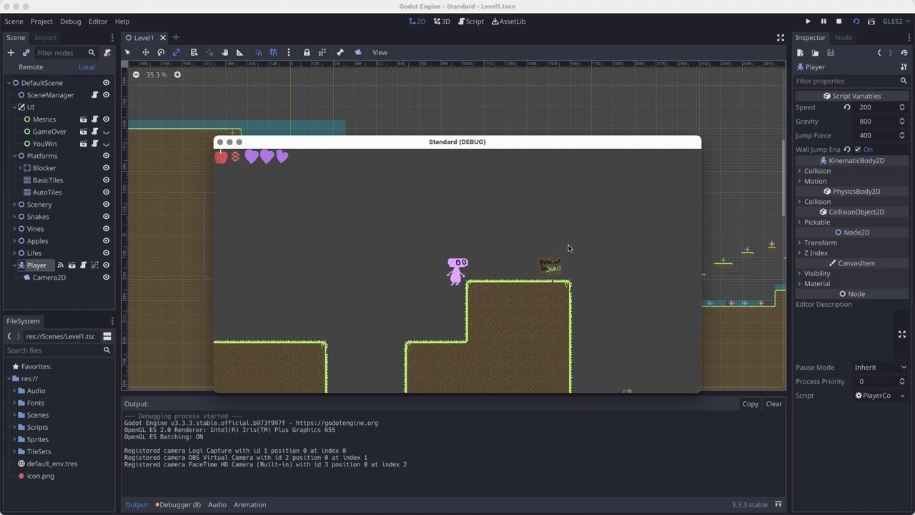
pyautogui.press('Right')
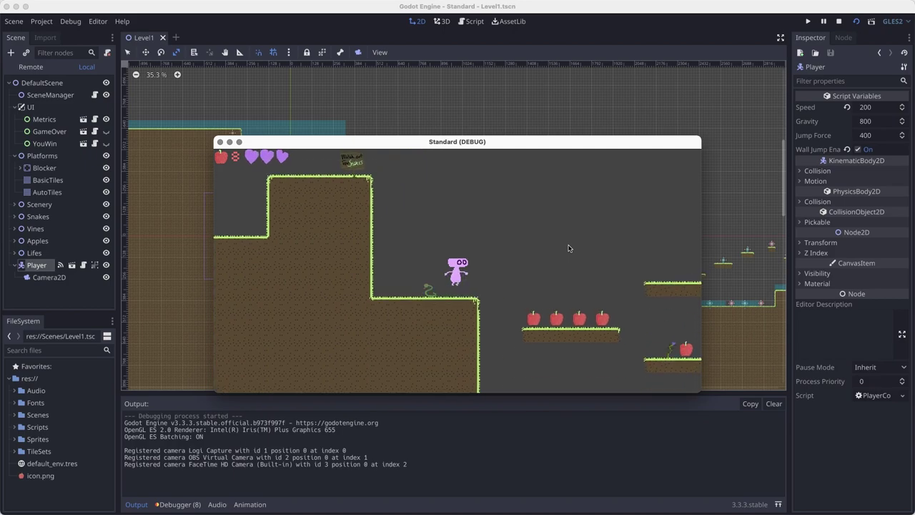
pyautogui.press('Right')
pyautogui.press('space')
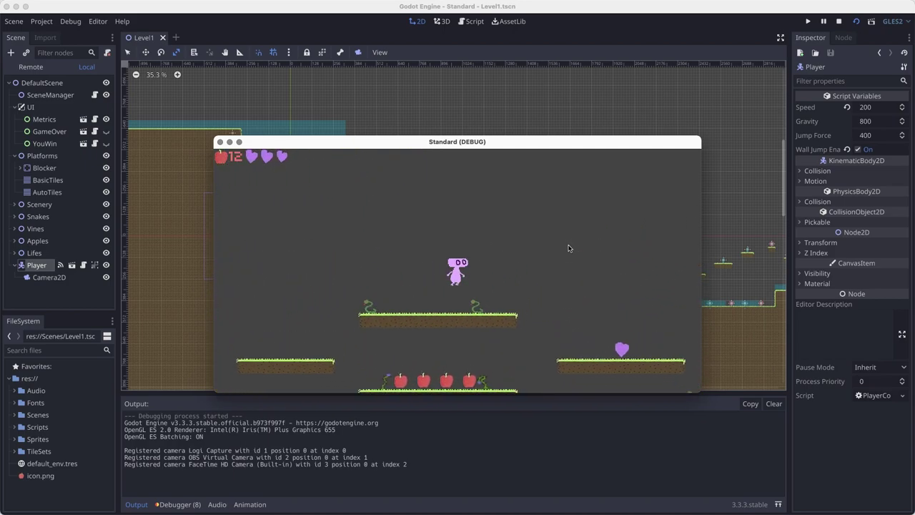
pyautogui.press('super+shift+4')
pyautogui.press('space')
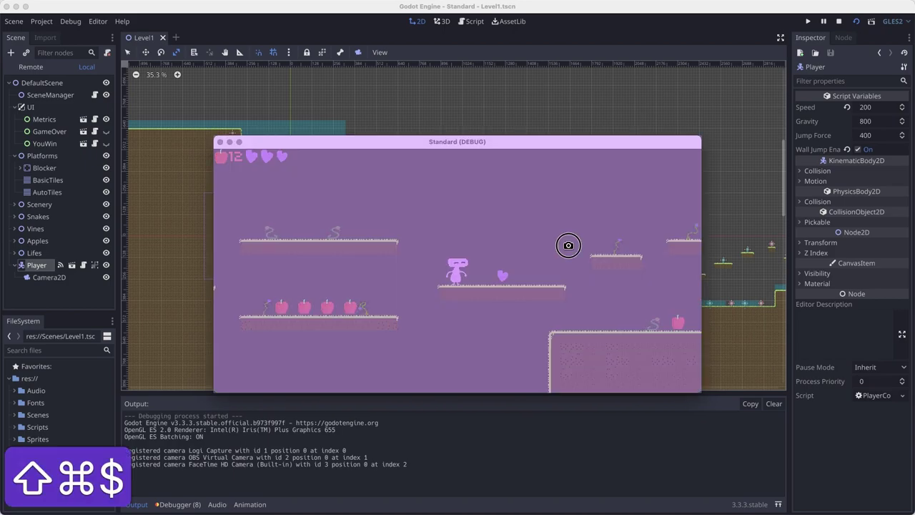
pyautogui.click(568, 248)
# Collect the heart, jump to the first small vine platform, and capture a screenshot of the game window.
pyautogui.press('Right')
pyautogui.press('space')
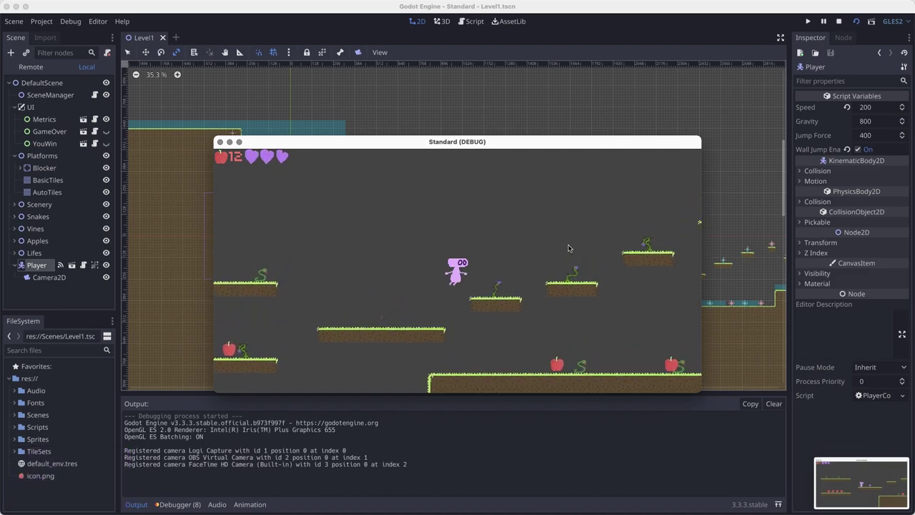
pyautogui.press('super+shift+4')
pyautogui.press('space')
pyautogui.click(568, 248)
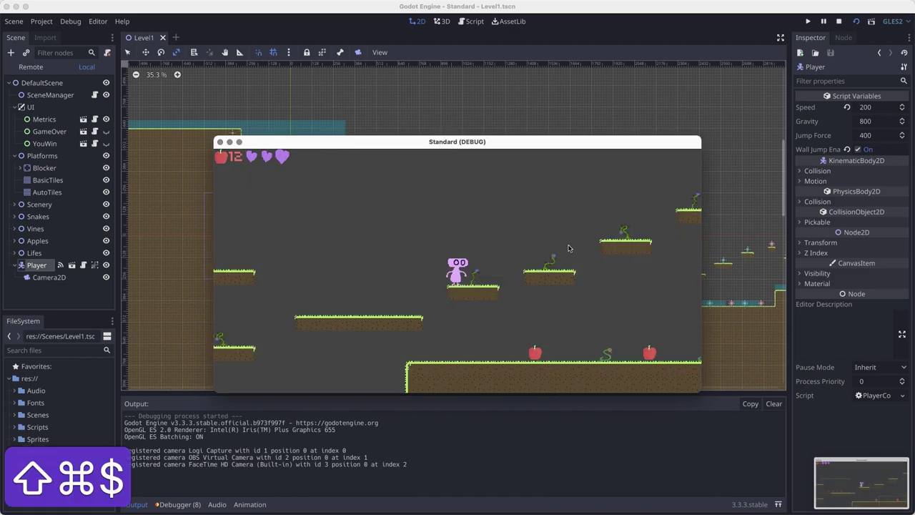
# Climb the character to the third vine platform and capture a screenshot of the game window there.
pyautogui.press('Right')
pyautogui.press('space')
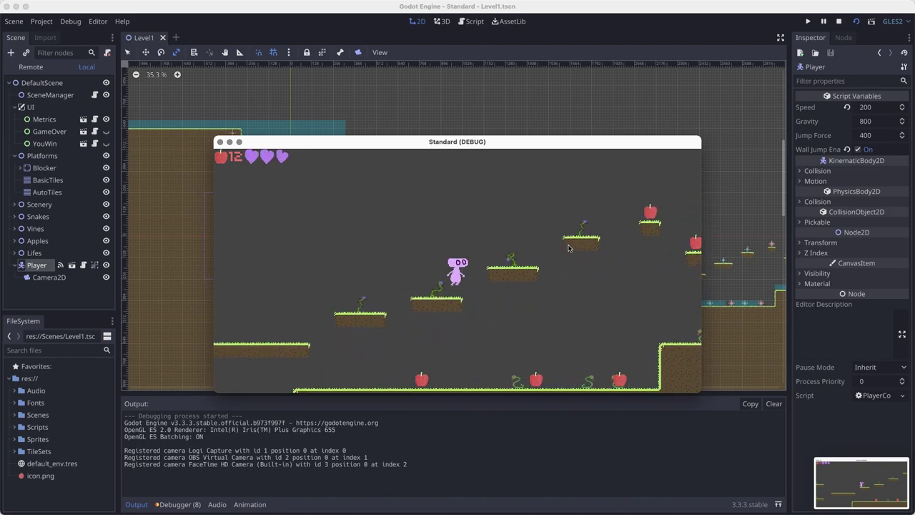
pyautogui.press('Right')
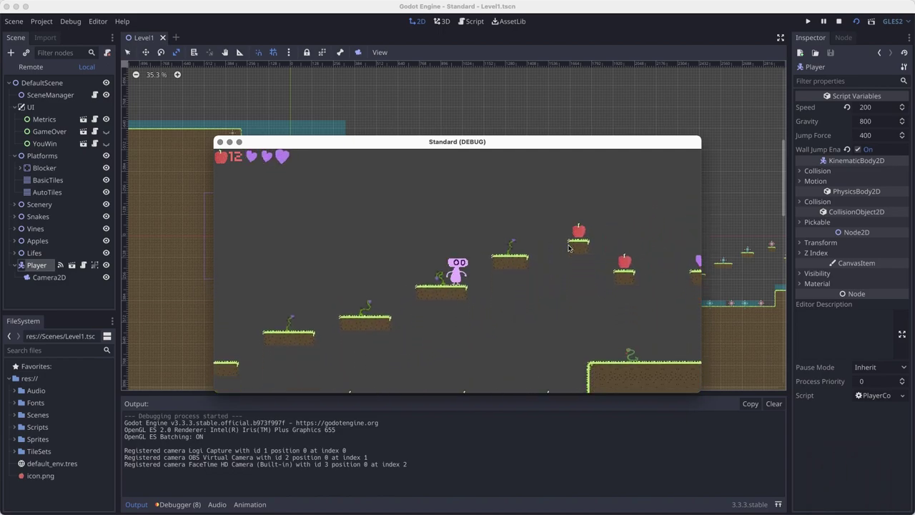
pyautogui.press('super+shift+4')
pyautogui.press('space')
pyautogui.click(568, 248)
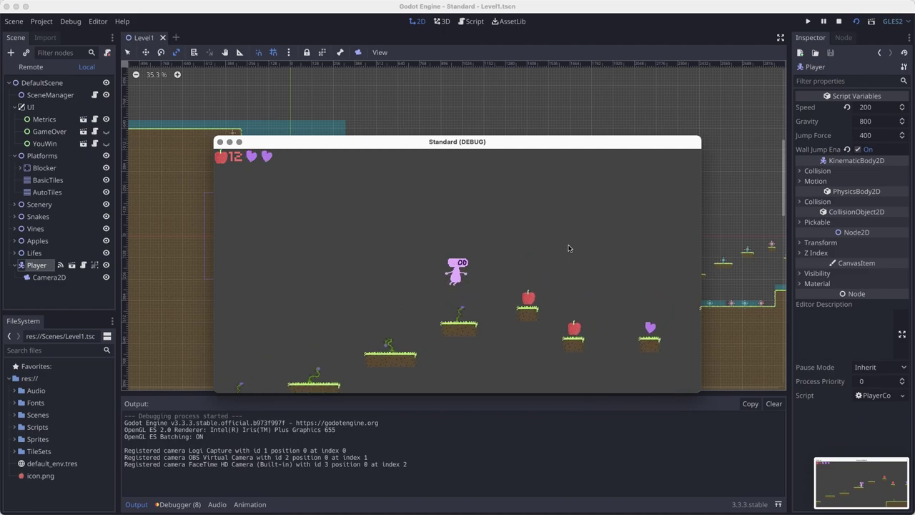
# Bring the character down to the raised snake ground, collect the heart between the snakes, and capture the game window.
pyautogui.press('Right')
pyautogui.press('space')
pyautogui.press('Right')
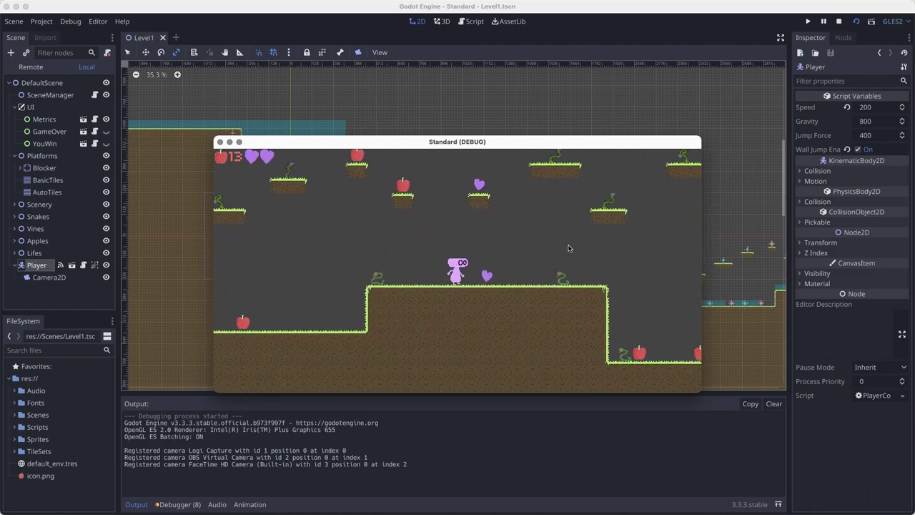
pyautogui.press('Right')
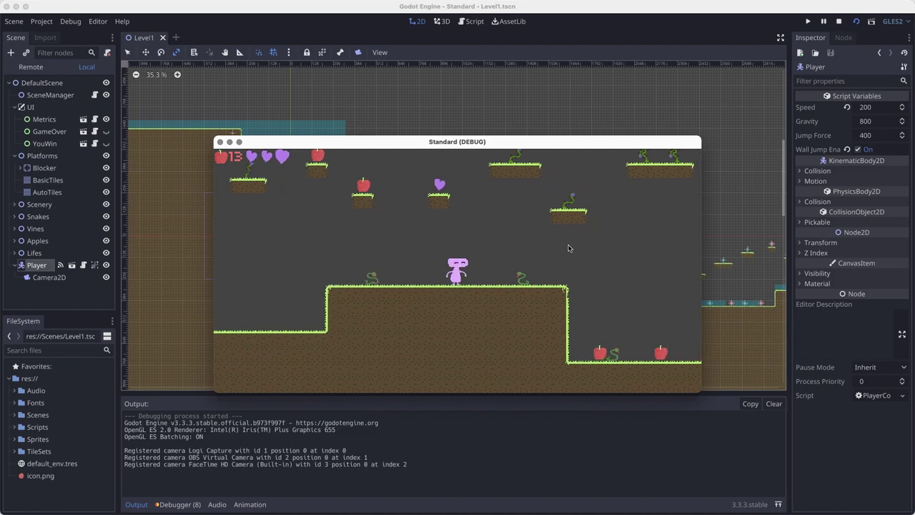
pyautogui.press('super+shift+4')
pyautogui.press('space')
pyautogui.click(568, 246)
# Jump over the snake down to the lower ground with the row of apples and capture the game window.
pyautogui.press('Right')
pyautogui.press('Up')
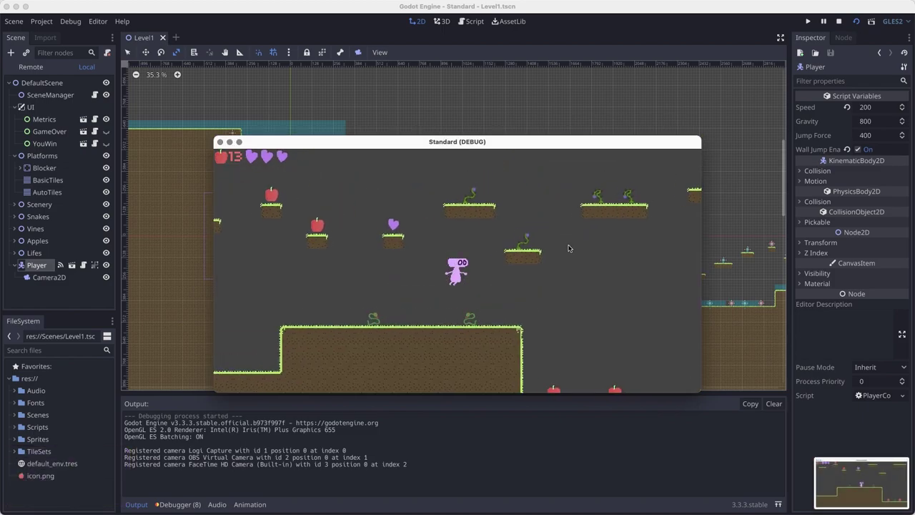
pyautogui.press('Up')
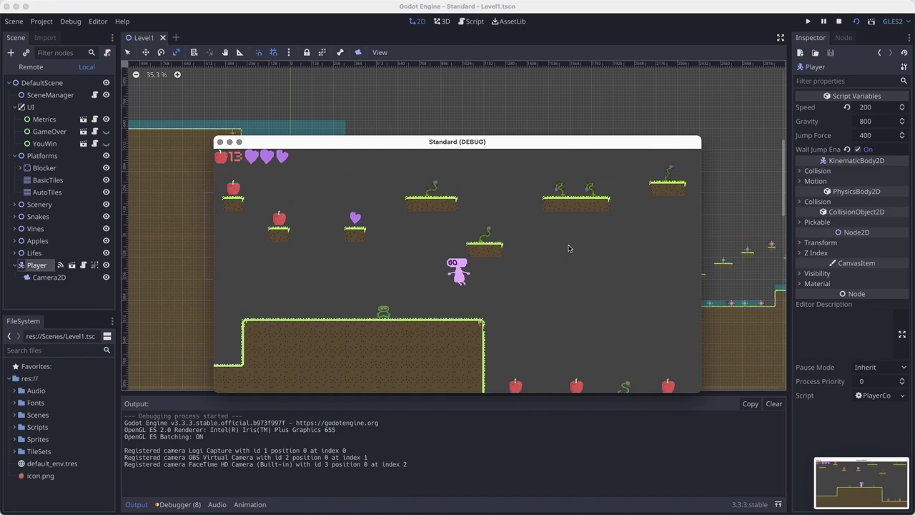
pyautogui.press('Right')
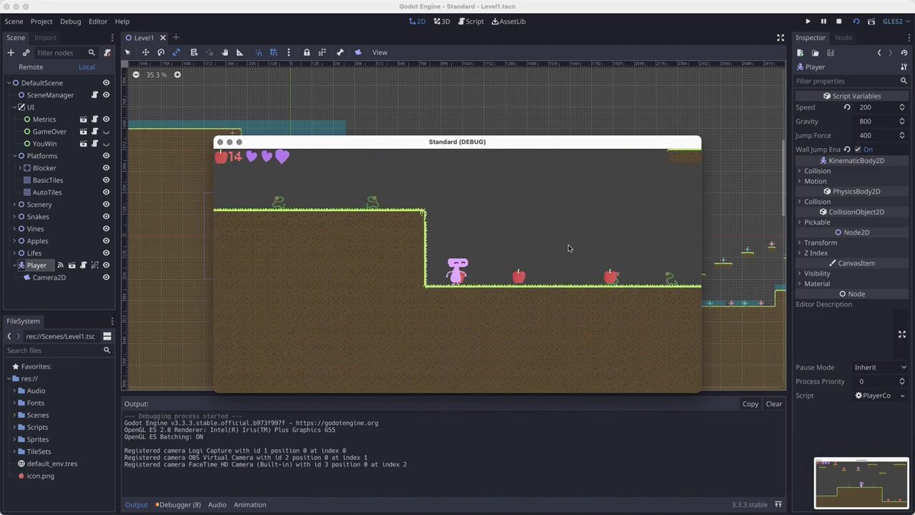
pyautogui.press('shift+super+4')
pyautogui.press('space')
pyautogui.click(568, 245)
# Move the character past the apples and snakes toward the next drop and capture a screenshot of the game window.
pyautogui.press('Right')
pyautogui.press('Up')
pyautogui.press('Right')
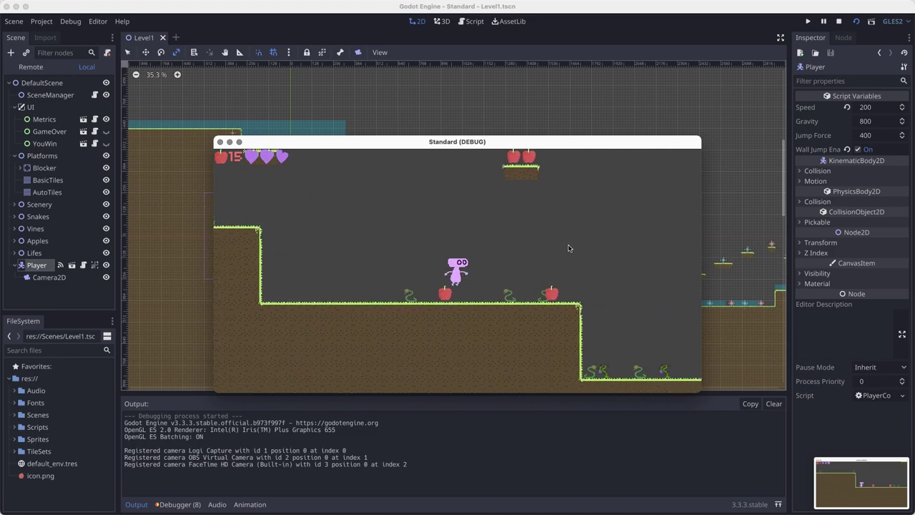
pyautogui.press('shift+super+4')
pyautogui.press('space')
pyautogui.click(568, 248)
# Play on into the pit of vines and snakes and start the level over.
pyautogui.press('Right')
pyautogui.press('Up')
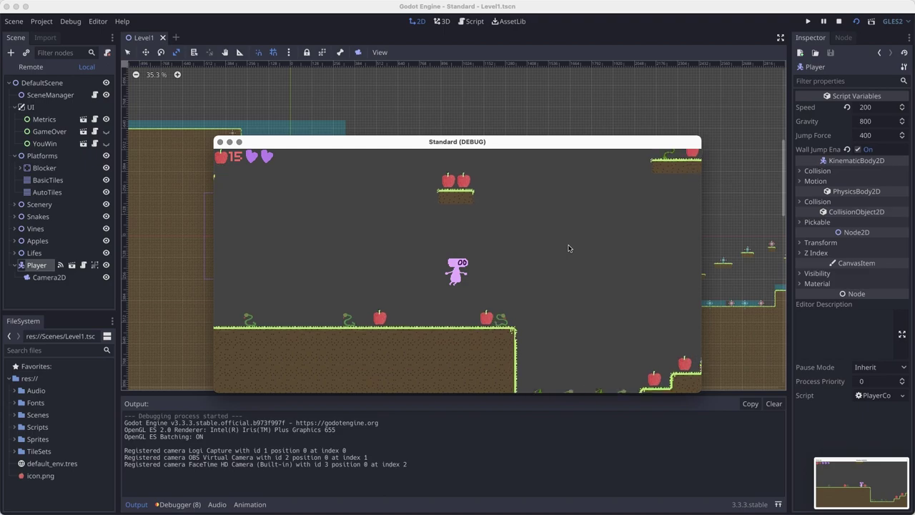
pyautogui.press('Right')
pyautogui.press('Right')
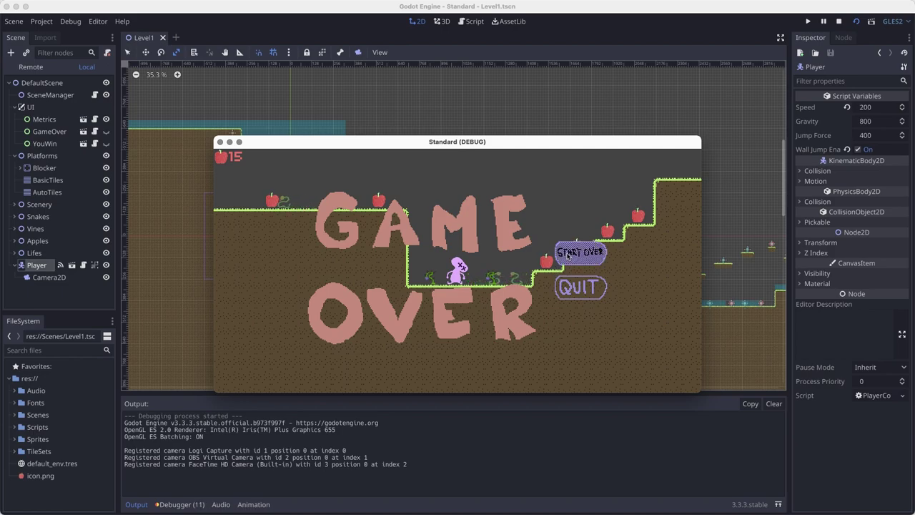
pyautogui.click(569, 254)
# Playtest the level's opening by jumping the first gap, the sign hill and the snake ledge.
pyautogui.press('Right')
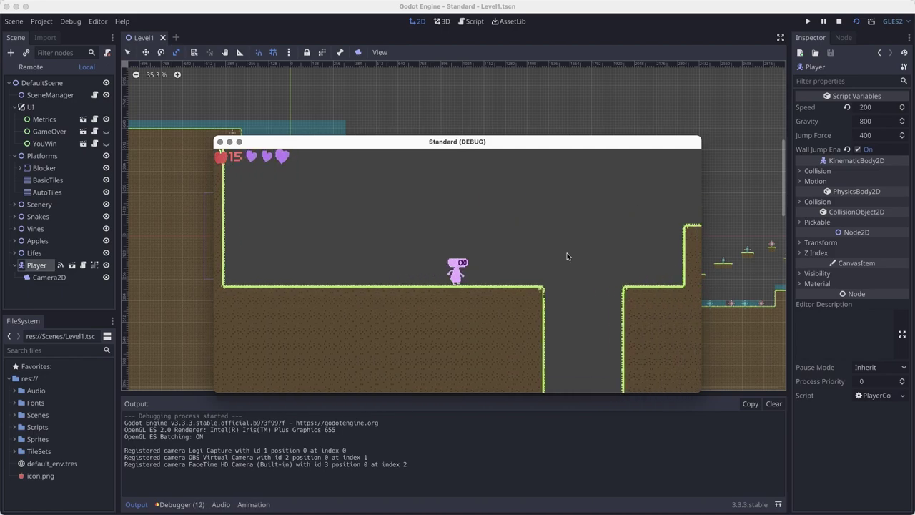
pyautogui.press('Right')
pyautogui.press('space')
pyautogui.press('space')
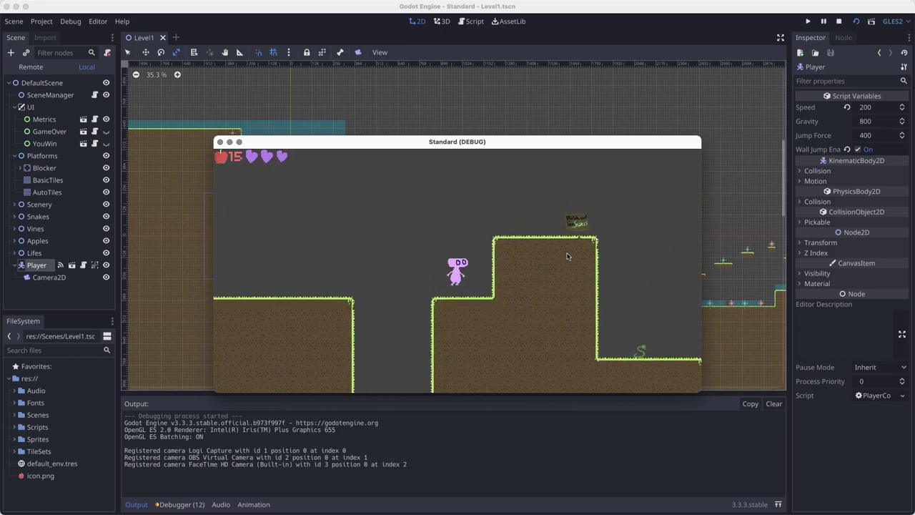
pyautogui.press('Right')
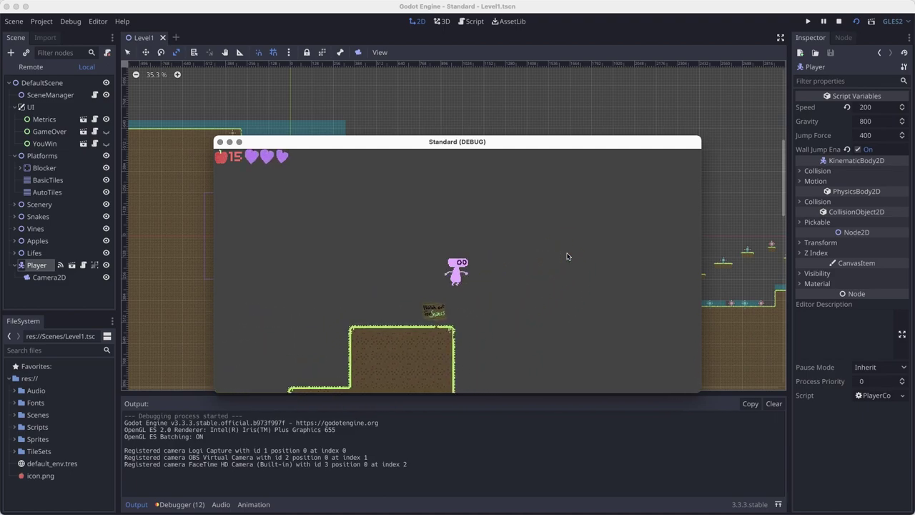
pyautogui.press('Right')
pyautogui.press('space')
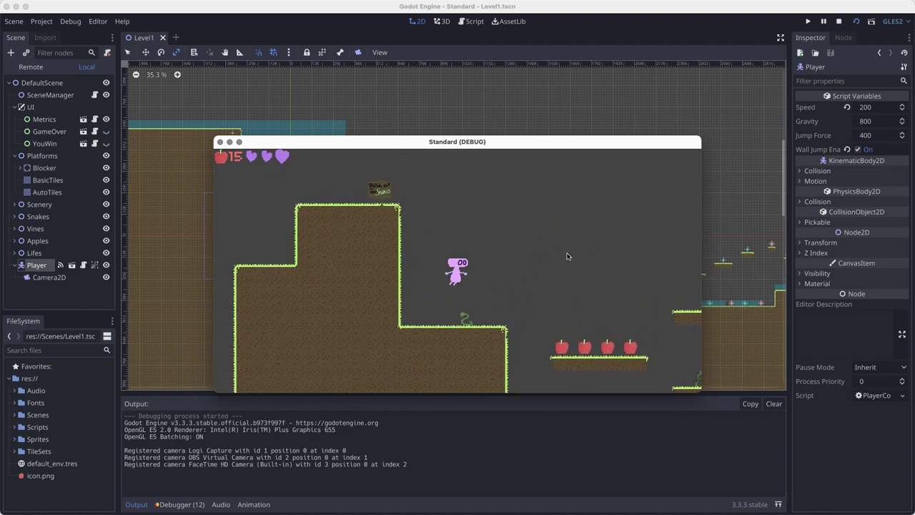
# Playtest the apple, heart and vine platforms, collecting apples on the way to the high vine platforms.
pyautogui.press('Right')
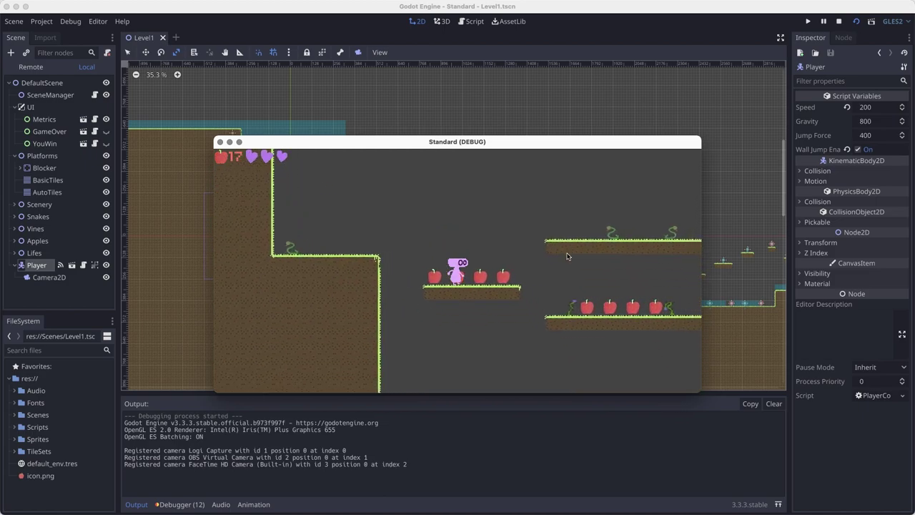
pyautogui.press('Right')
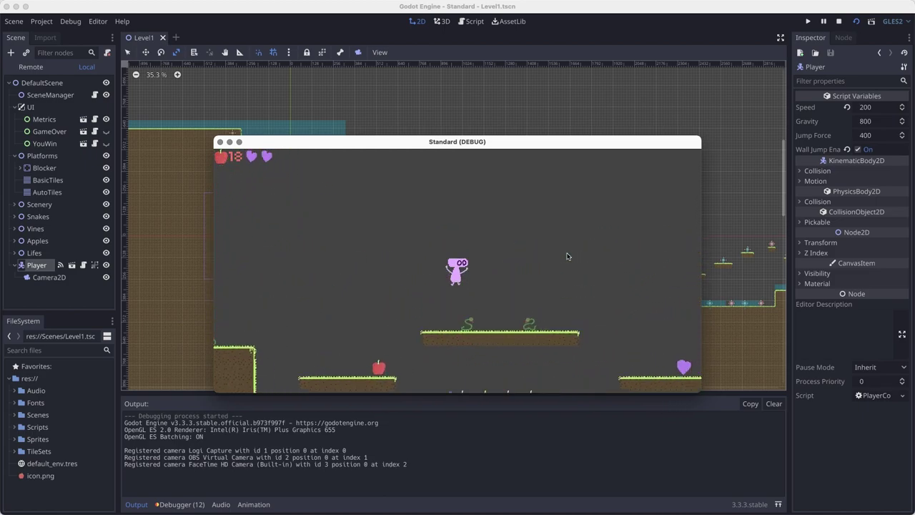
pyautogui.press('Right')
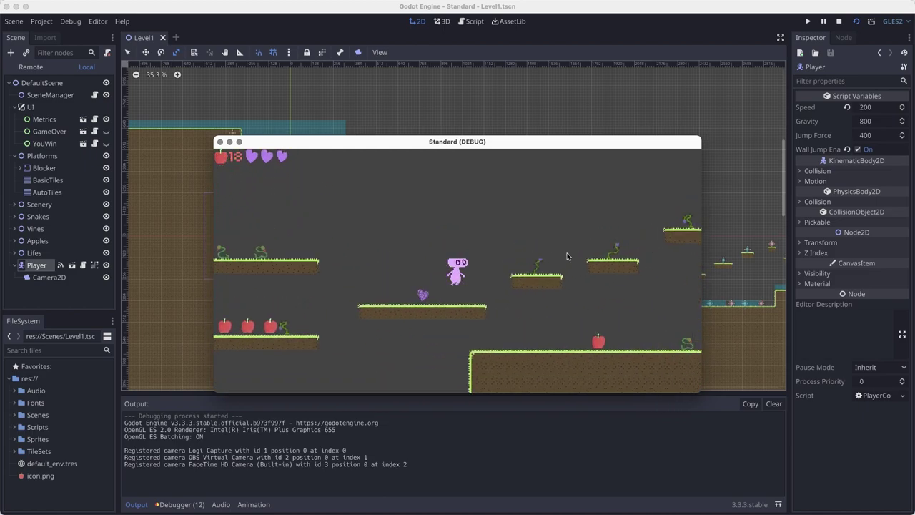
pyautogui.press('Right')
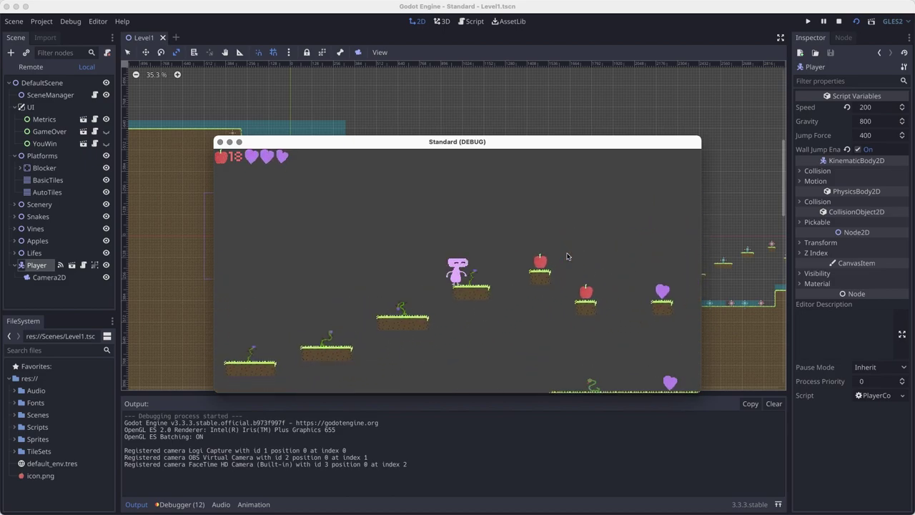
pyautogui.press('Right')
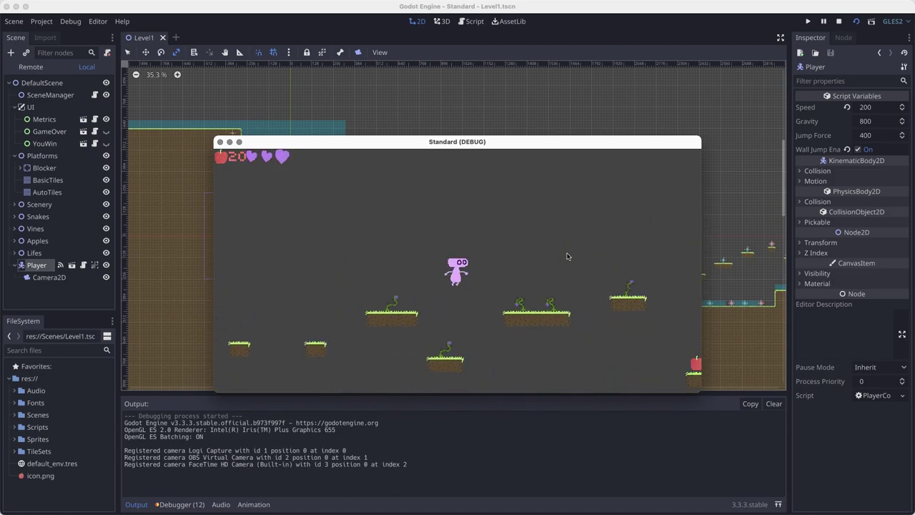
# Continue jumping through the section beyond the high vine platforms and capture a screenshot of the game there.
pyautogui.press('space')
pyautogui.press('Left')
pyautogui.press('space')
pyautogui.press('Right')
pyautogui.press('Left')
pyautogui.press('Right')
pyautogui.press('space')
pyautogui.press('Left')
pyautogui.press('shift+super+4')
pyautogui.scroll(-3, 393, 228)
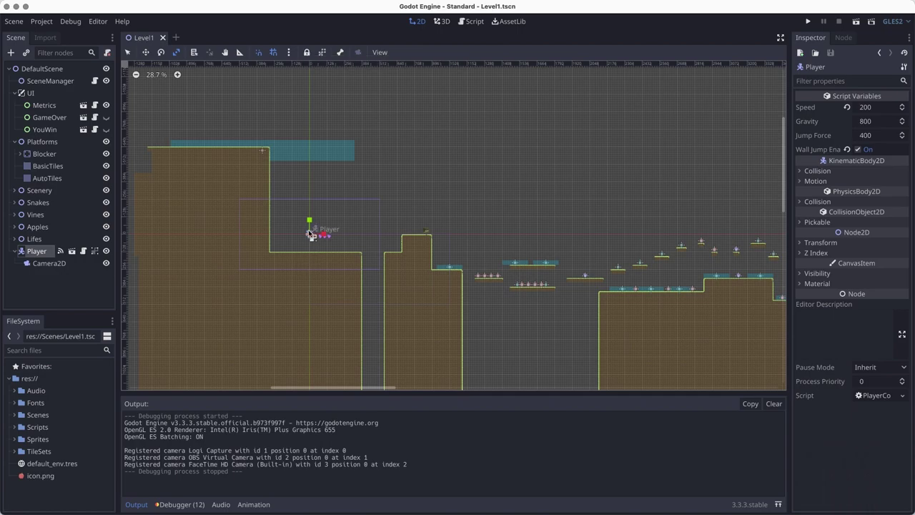
pyautogui.moveTo(326, 225); pyautogui.dragTo(567, 181)
pyautogui.press('super+z')
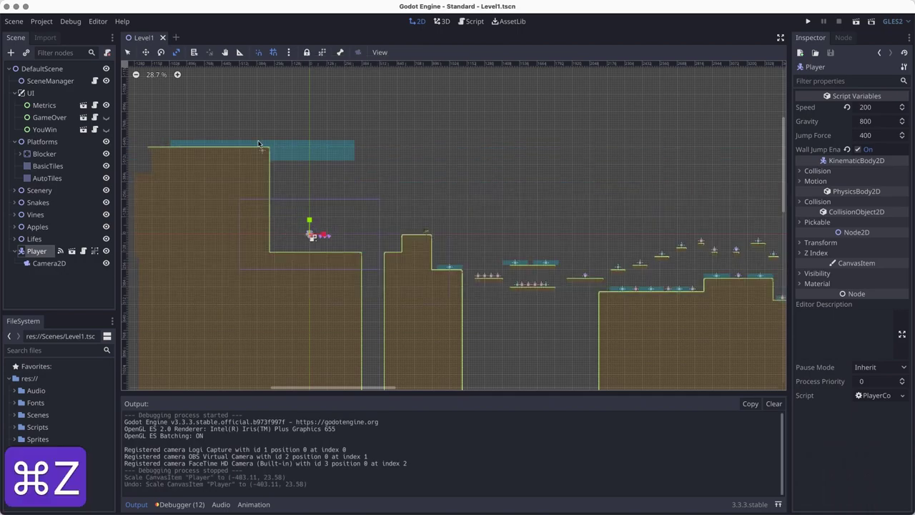
# Move the Player above the small floating heart platform, to about (3120, 0), and save the scene.
pyautogui.press('q')
pyautogui.moveTo(310, 234); pyautogui.dragTo(425, 223)
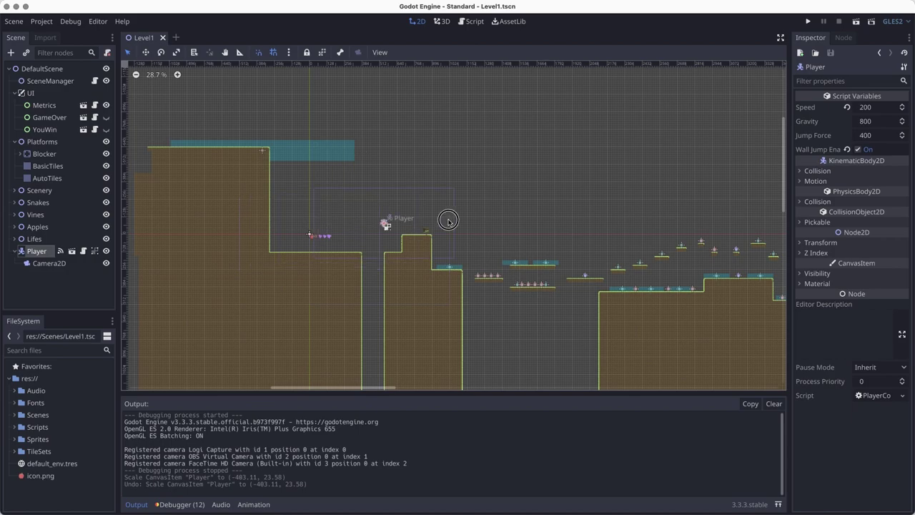
pyautogui.moveTo(626, 195); pyautogui.dragTo(626, 195)
pyautogui.moveTo(626, 195); pyautogui.dragTo(390, 132, button='middle')
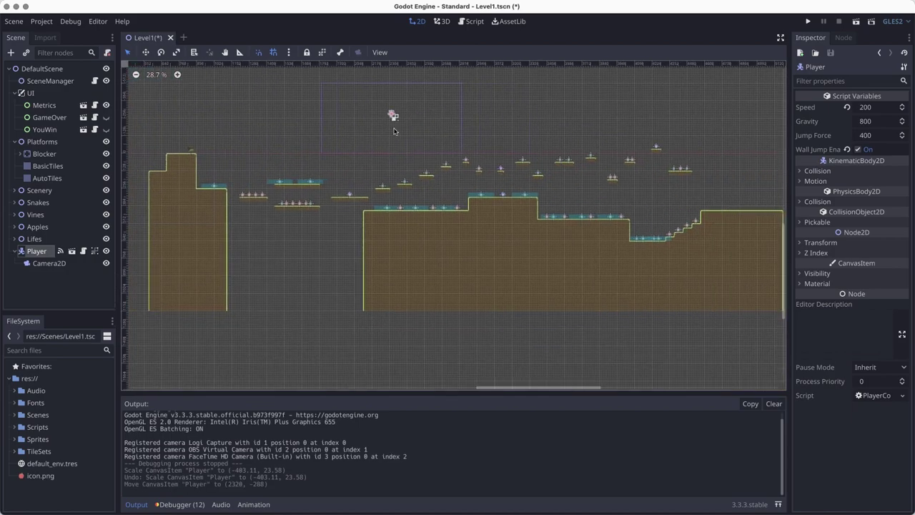
pyautogui.moveTo(455, 115); pyautogui.dragTo(601, 120)
pyautogui.scroll(10, 423, 157)
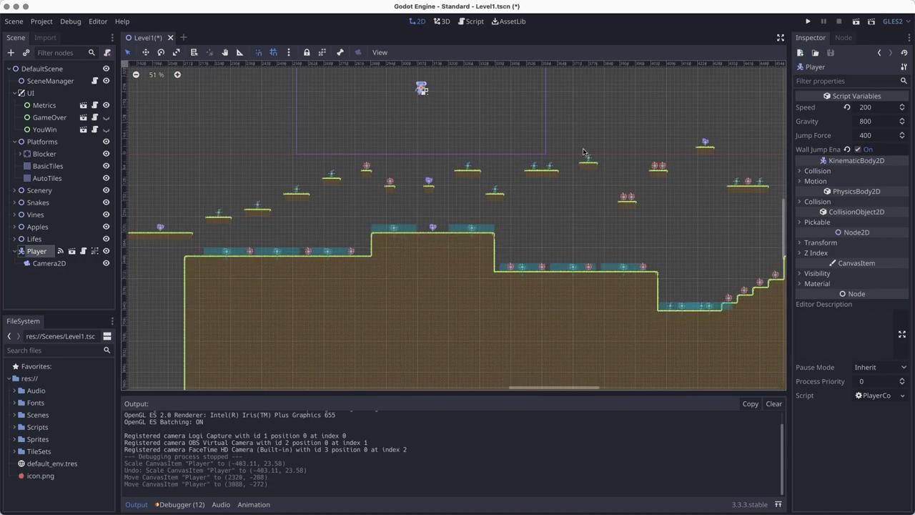
pyautogui.moveTo(423, 123); pyautogui.dragTo(434, 222)
pyautogui.press('super+s')
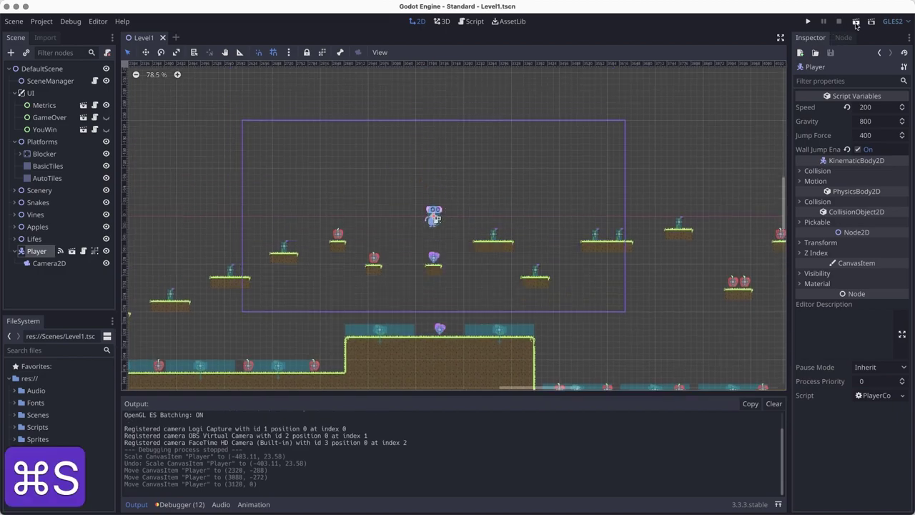
# Run the current scene, playtest the vine platforms beyond the small heart platform, and close the game.
pyautogui.click(856, 22)
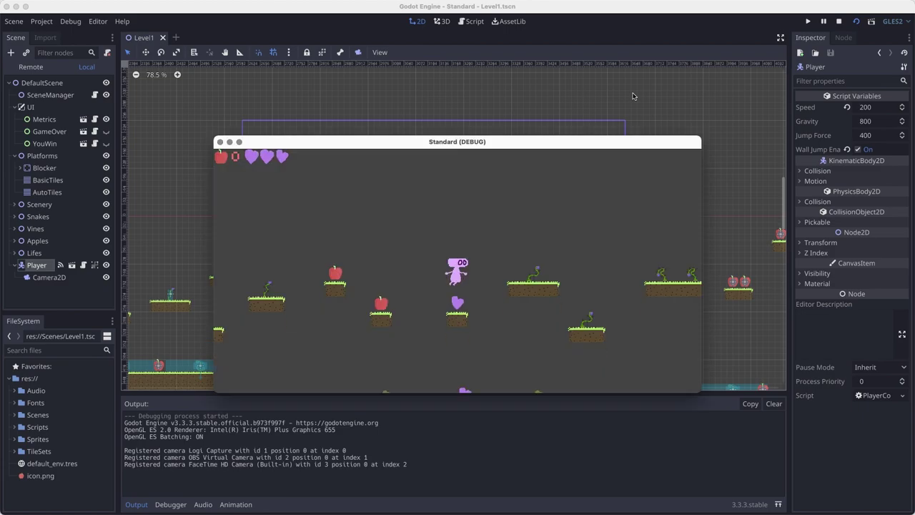
pyautogui.press('space')
pyautogui.press('Right')
pyautogui.press('space')
pyautogui.press('Right')
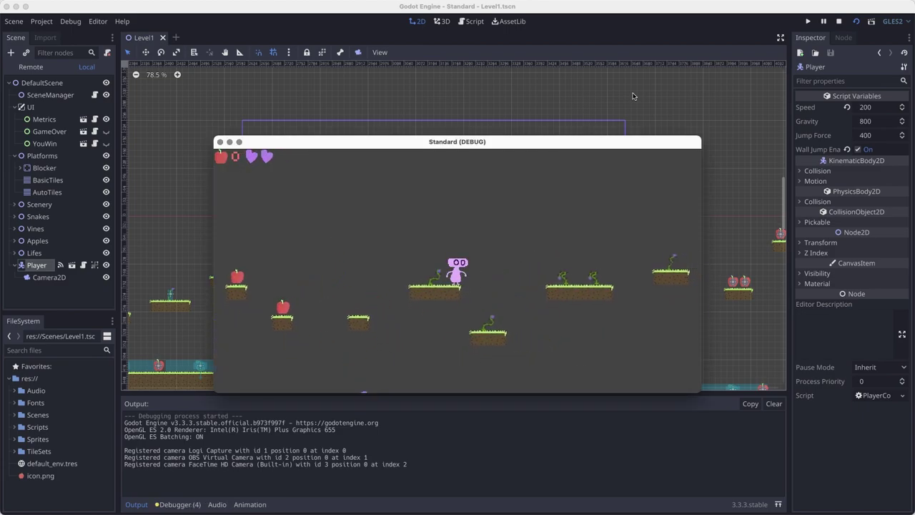
pyautogui.press('Right')
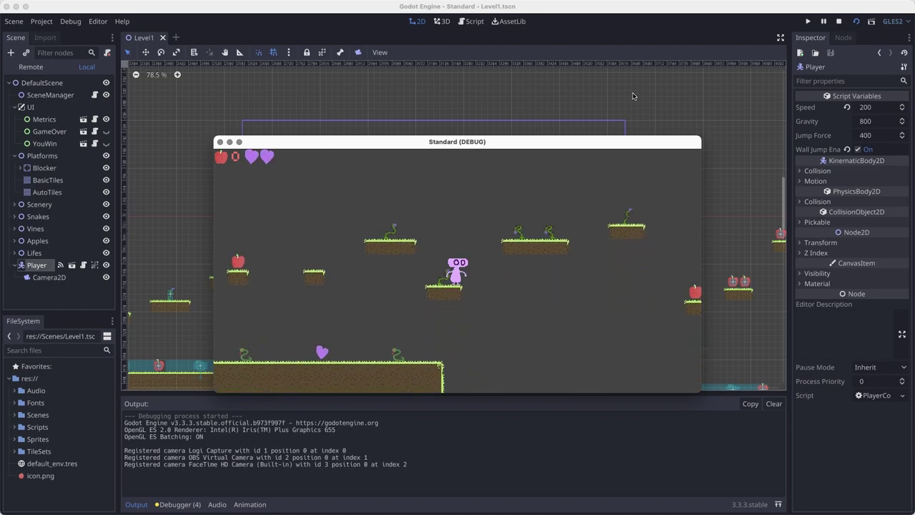
pyautogui.press('Right')
pyautogui.press('Up')
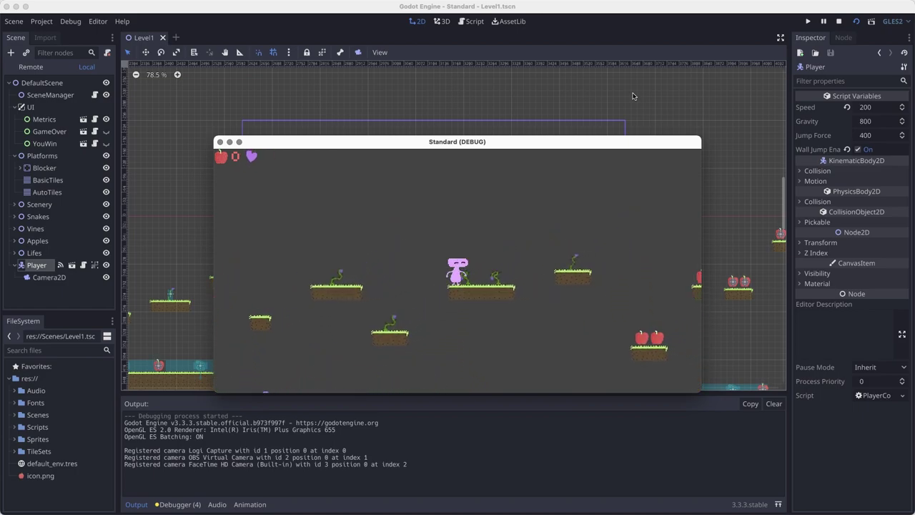
pyautogui.press('Up')
pyautogui.press('Right')
pyautogui.press('Right')
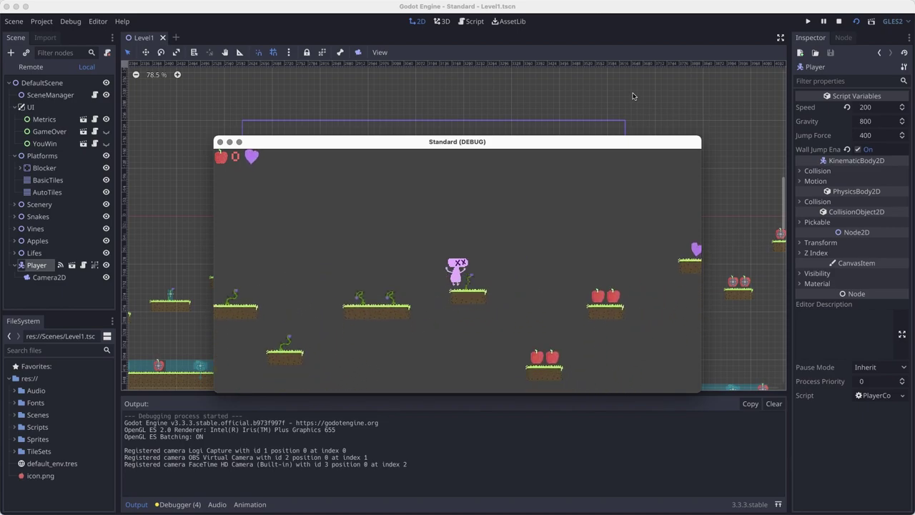
pyautogui.click(218, 142)
# Extend the lower vine platform beyond the small heart platform by one tile on its right side, using AutoTiles.
pyautogui.moveTo(387, 279); pyautogui.dragTo(299, 265, button='middle')
pyautogui.scroll(4, 437, 276)
pyautogui.moveTo(544, 315); pyautogui.dragTo(468, 309, button='middle')
pyautogui.keyDown('ctrl'); pyautogui.scroll(1, 468, 308); pyautogui.keyUp('ctrl')
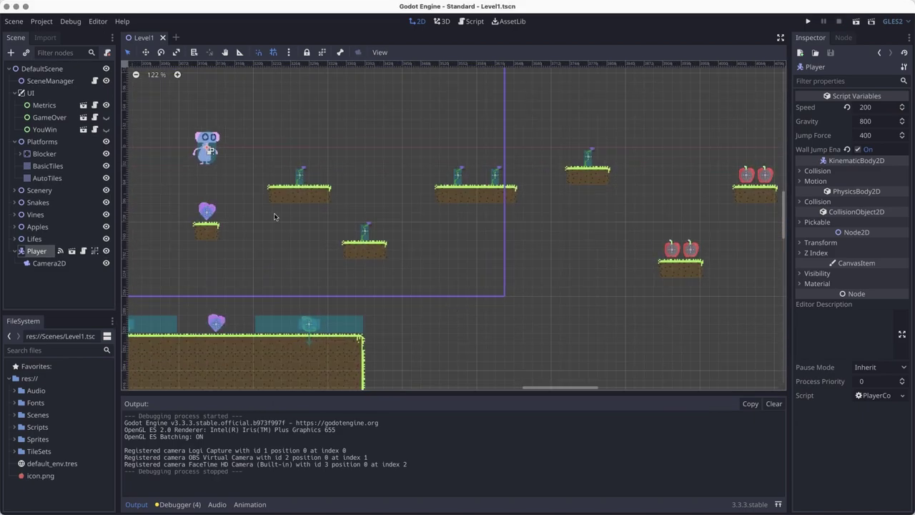
pyautogui.click(47, 178)
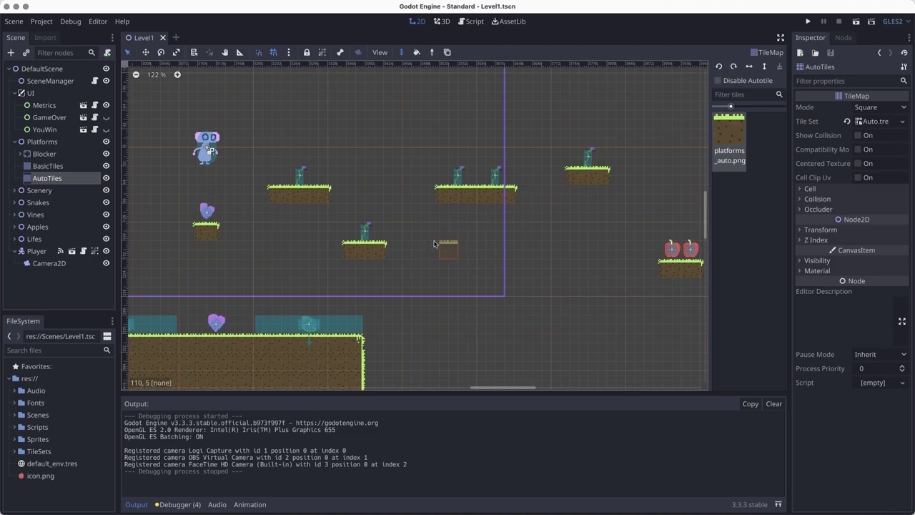
pyautogui.rightClick(397, 248)
pyautogui.rightClick(408, 248)
pyautogui.hscroll(3, 422, 285)
pyautogui.scroll(1, 421, 285)
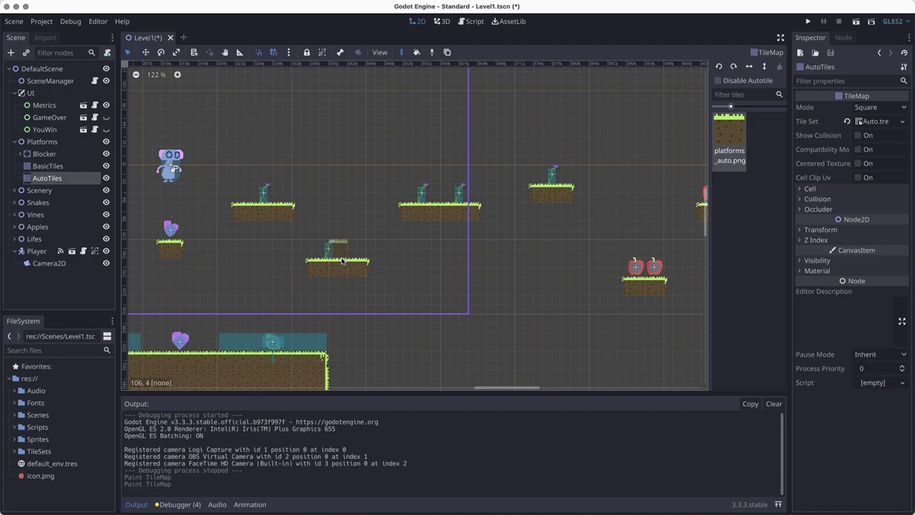
# Move the widened platform's vine to about (3408, 144) and the first vine of the two-vine platform to about (3568, 48).
pyautogui.click(15, 213)
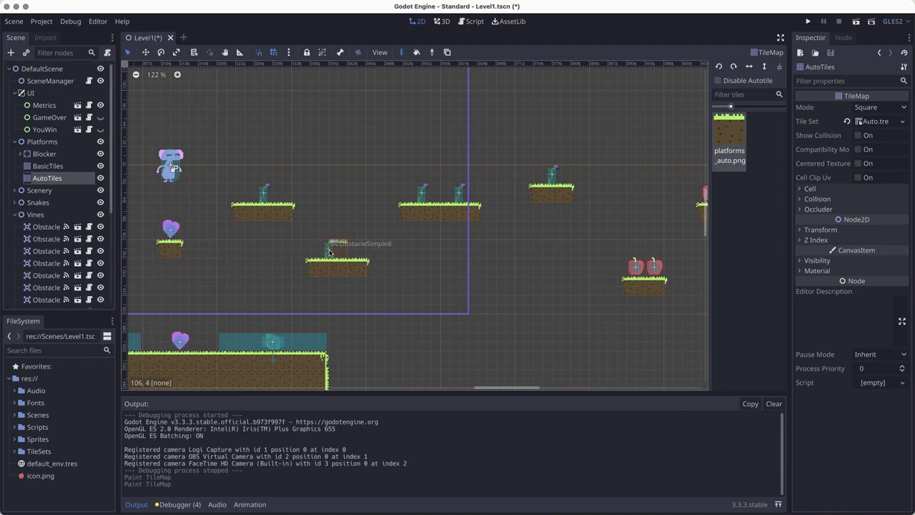
pyautogui.scroll(-5, 34, 227)
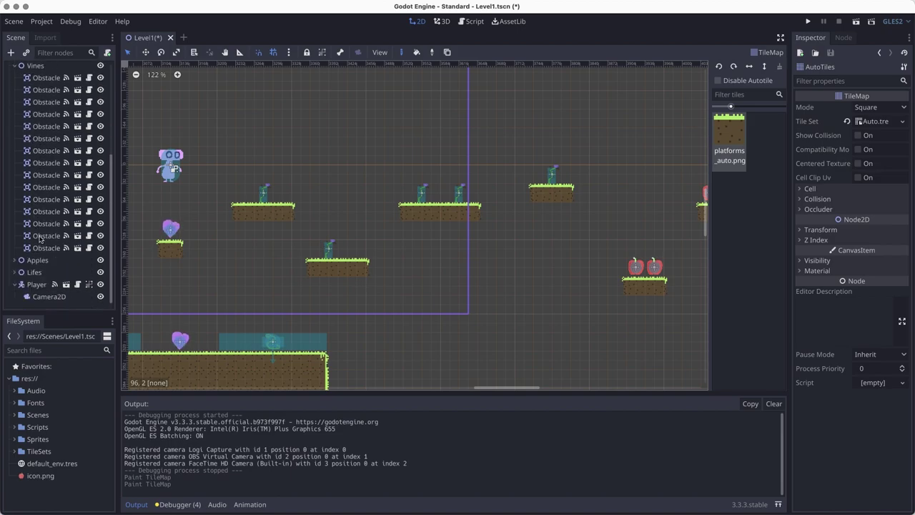
pyautogui.click(42, 247)
pyautogui.moveTo(335, 250); pyautogui.dragTo(347, 226)
pyautogui.hscroll(3, 336, 243)
pyautogui.press('super+s')
pyautogui.moveTo(385, 243); pyautogui.dragTo(348, 259, button='middle')
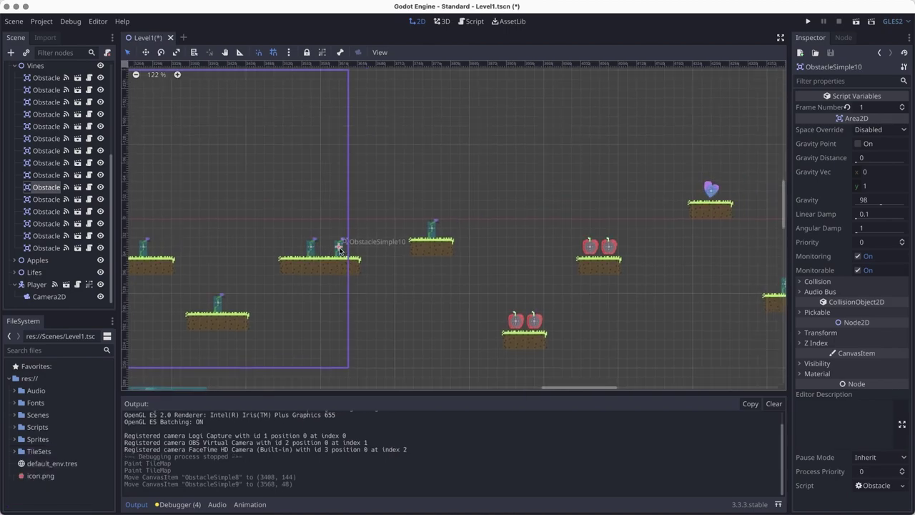
# Reduce the two-vine platform to one centred vine at about (3584, 48), deleting ObstacleSimple10, and save the scene.
pyautogui.rightClick(47, 189)
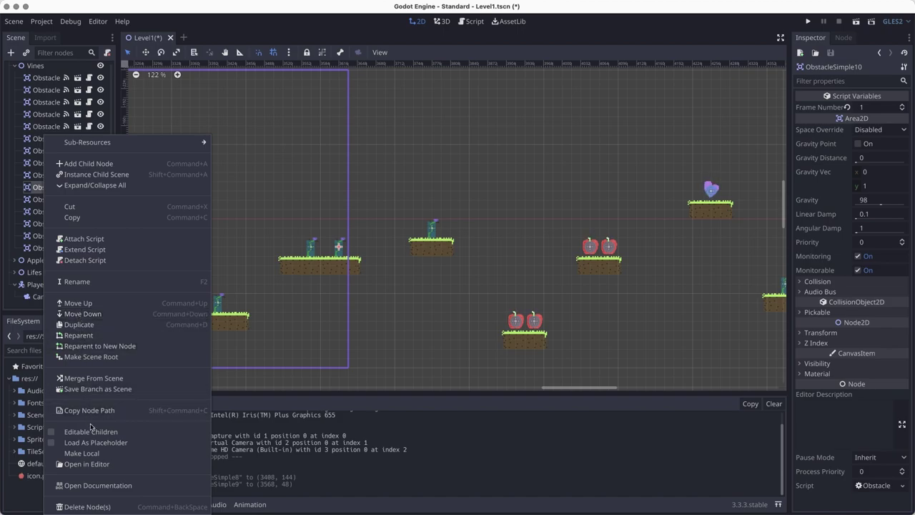
pyautogui.click(87, 507)
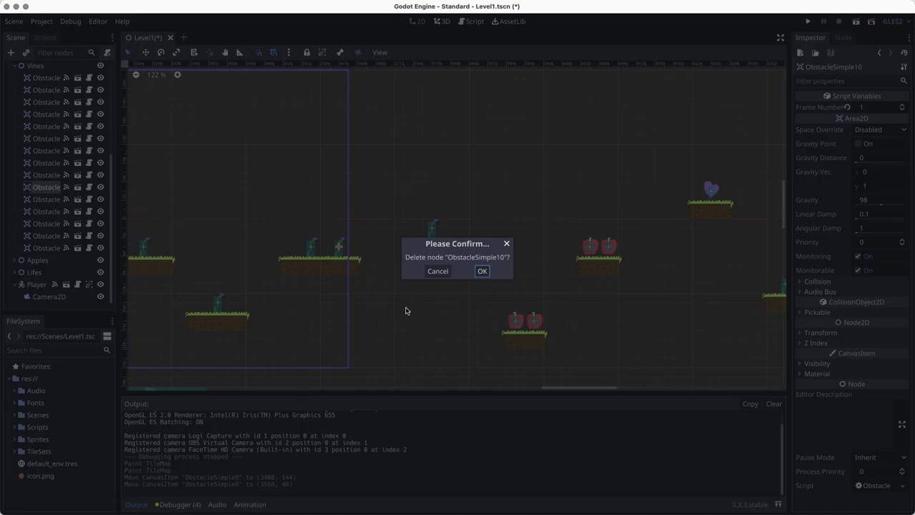
pyautogui.click(481, 271)
pyautogui.moveTo(312, 253); pyautogui.dragTo(327, 254)
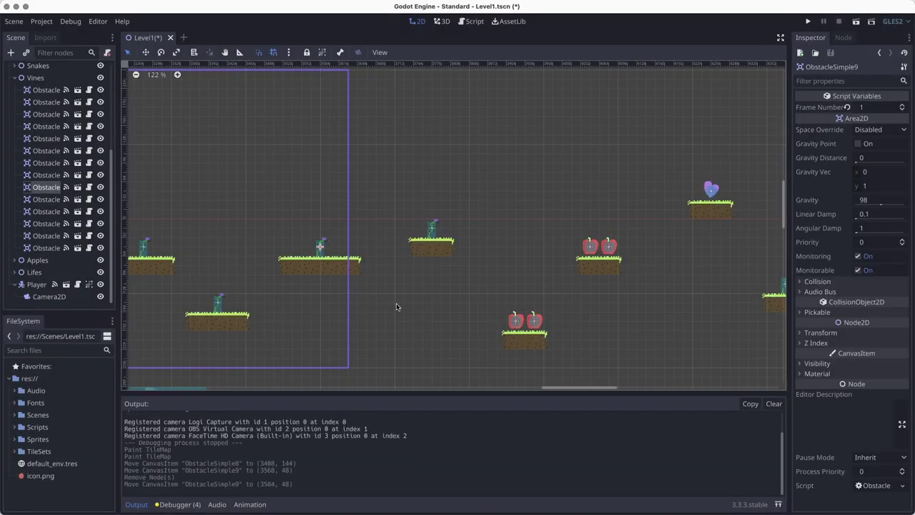
pyautogui.press('super+s')
# Extend the single-vine platform before the apple platforms by one AutoTiles tile on its right side and save the scene.
pyautogui.hscroll(3, 337, 314)
pyautogui.scroll(1, 337, 314)
pyautogui.scroll(5, 57, 179)
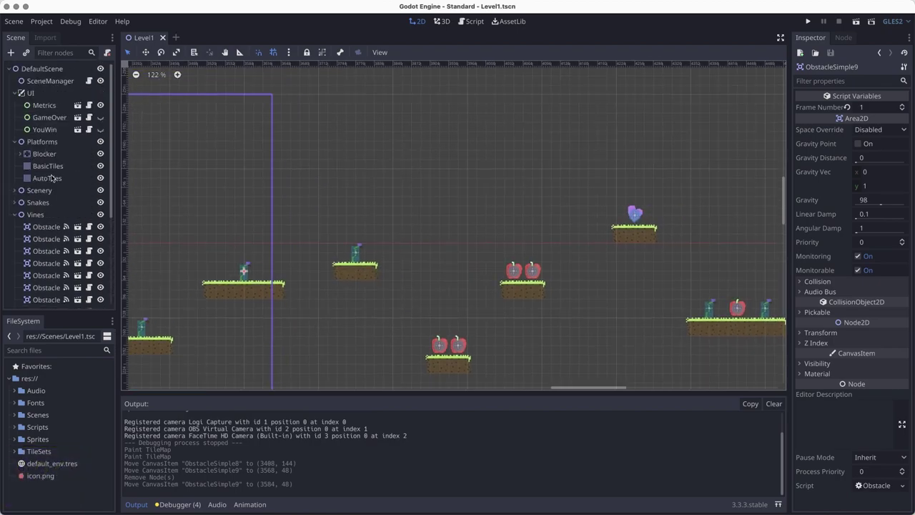
pyautogui.click(47, 178)
pyautogui.click(390, 275)
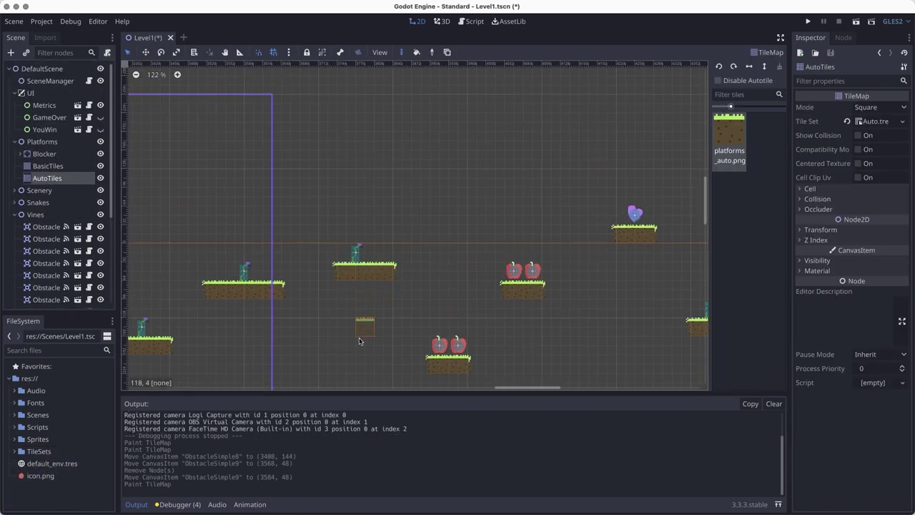
pyautogui.press('super+s')
# Run the current scene and playtest the jumps across the adjusted vine platforms.
pyautogui.click(855, 24)
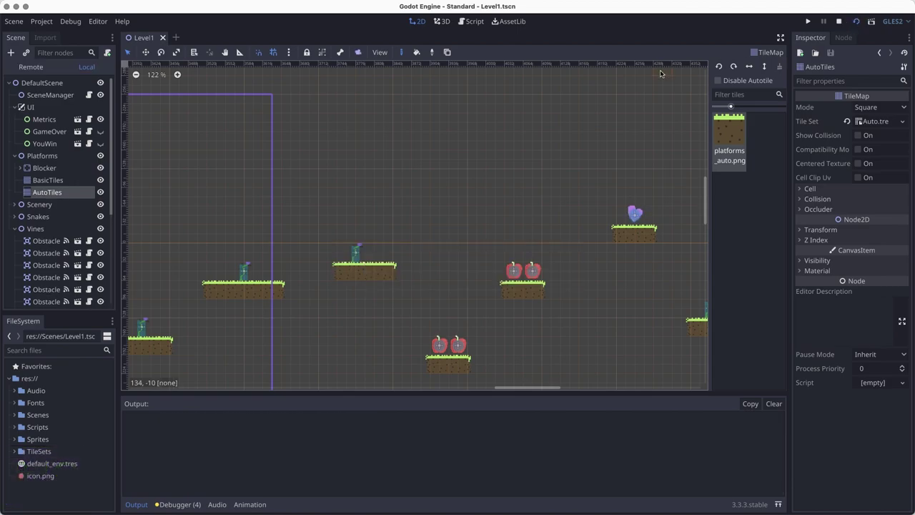
pyautogui.press('Right')
pyautogui.press('space')
pyautogui.press('space')
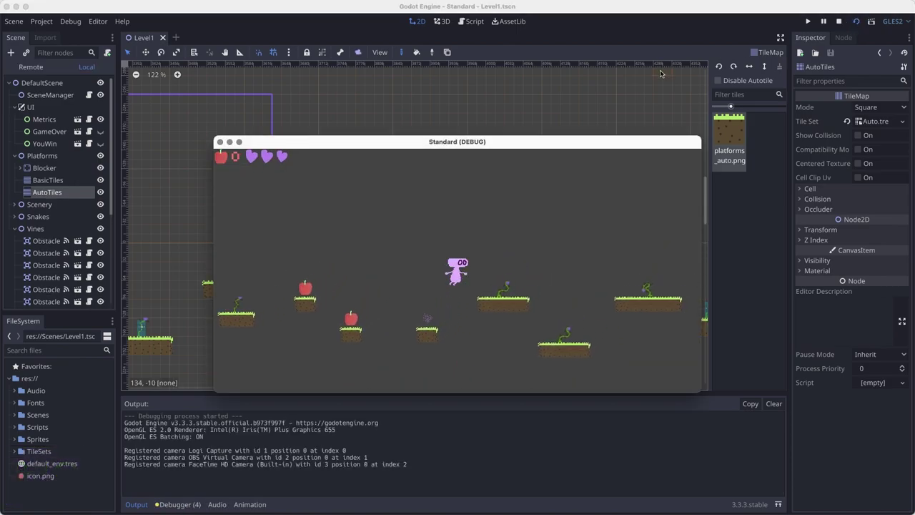
pyautogui.press('space')
pyautogui.press('Right')
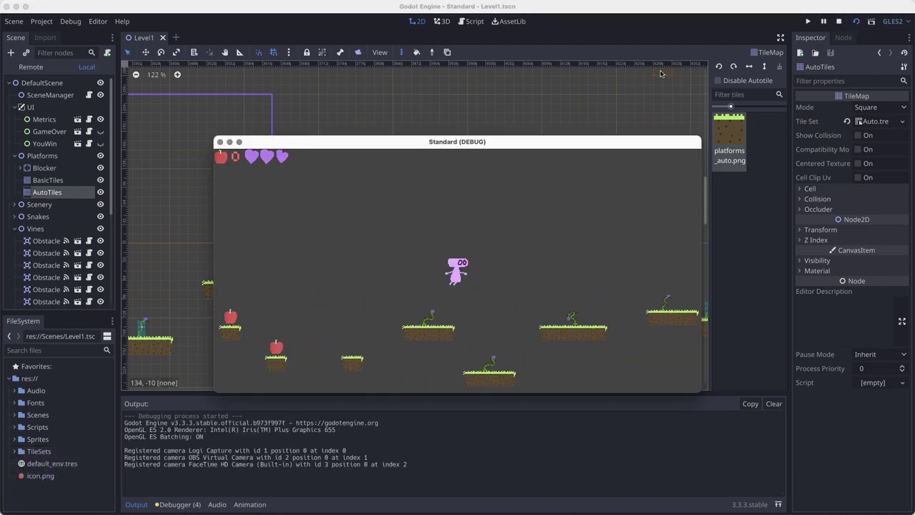
pyautogui.press('space')
pyautogui.press('Right')
pyautogui.press('Right')
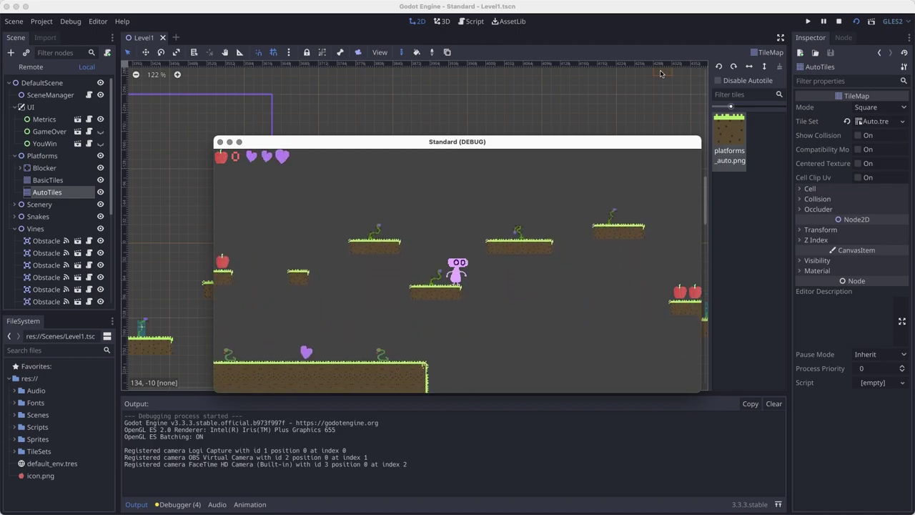
pyautogui.press('Right')
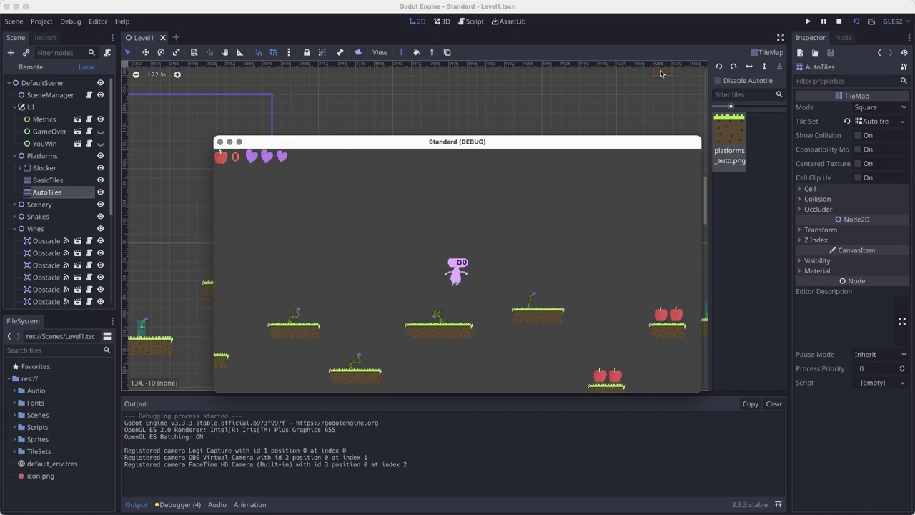
pyautogui.press('Right')
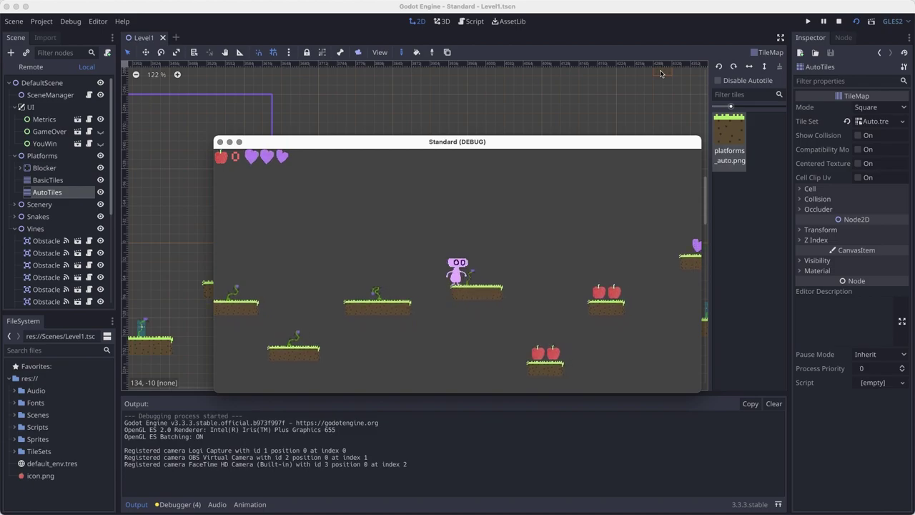
# Playtest the apple and heart platforms through to the high ground past the apple stairs, and close the game.
pyautogui.press('Right')
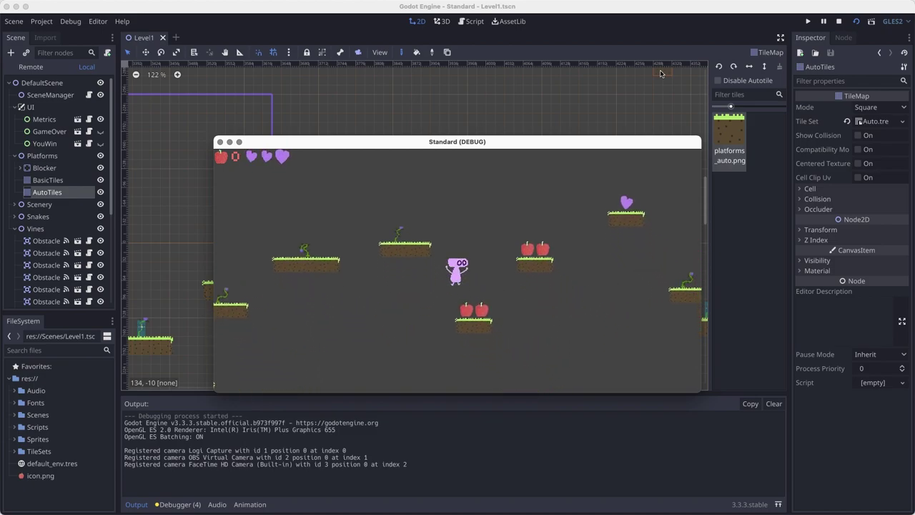
pyautogui.press('space')
pyautogui.press('Right')
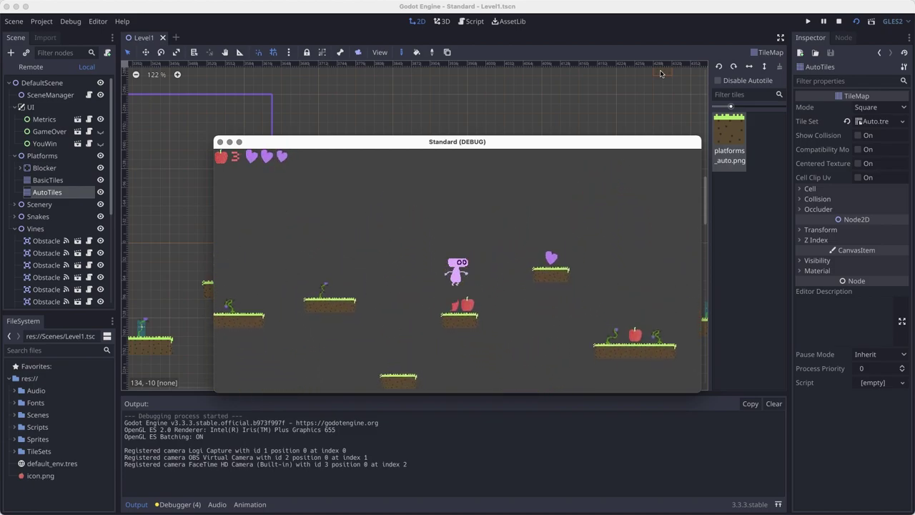
pyautogui.press('Right')
pyautogui.press('space')
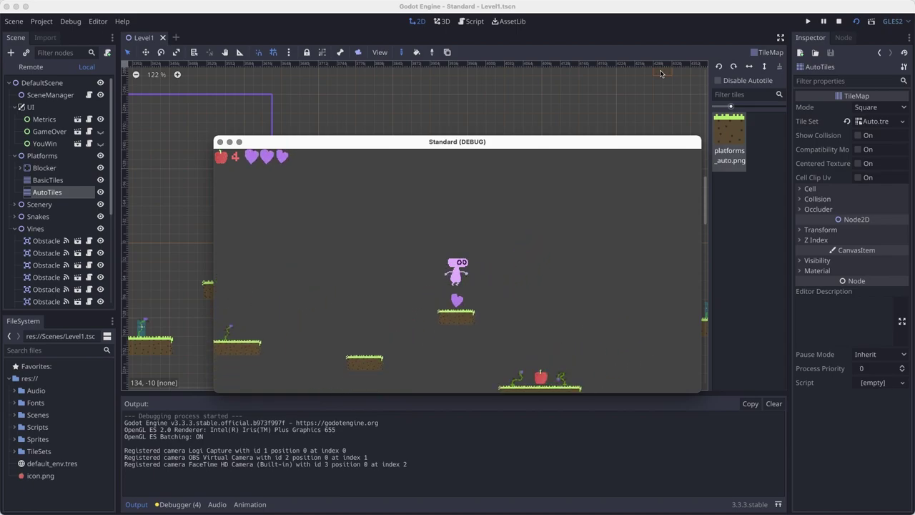
pyautogui.press('Right')
pyautogui.press('space')
pyautogui.press('Right')
pyautogui.press('space')
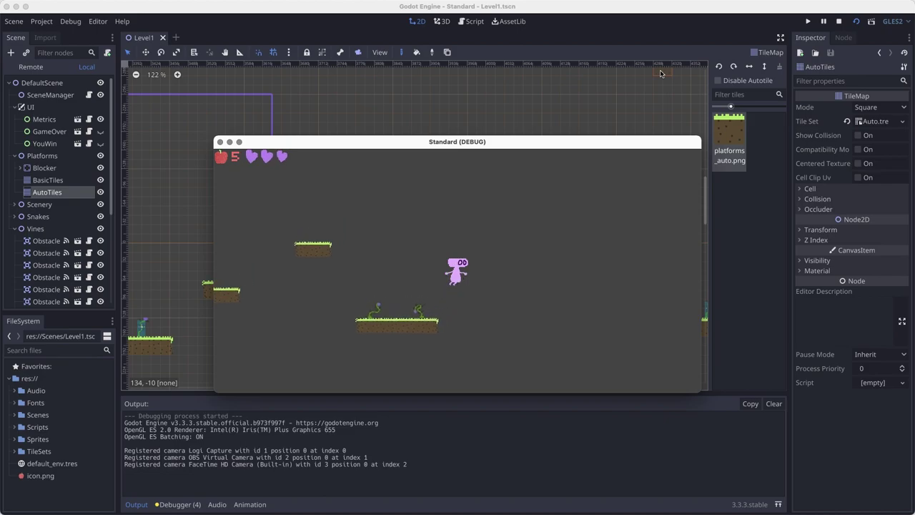
pyautogui.press('Left')
pyautogui.press('space')
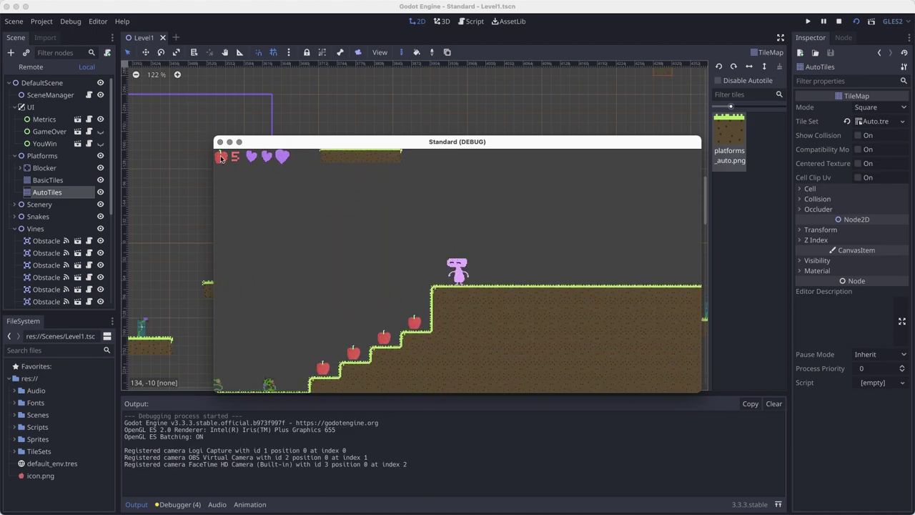
pyautogui.press('Escape')
pyautogui.press('super+s')
pyautogui.hscroll(10, 566, 303)
pyautogui.scroll(-5, 566, 304)
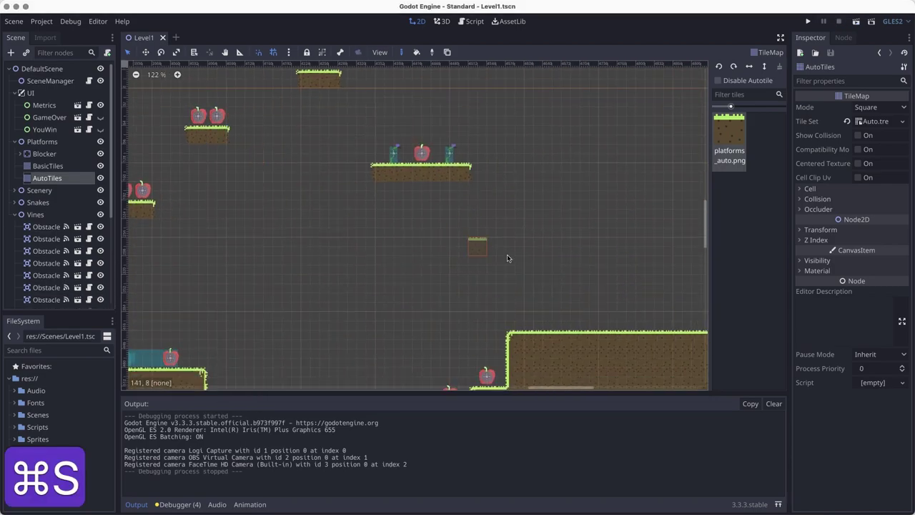
pyautogui.moveTo(501, 246); pyautogui.dragTo(642, 245)
pyautogui.hscroll(8, 368, 292)
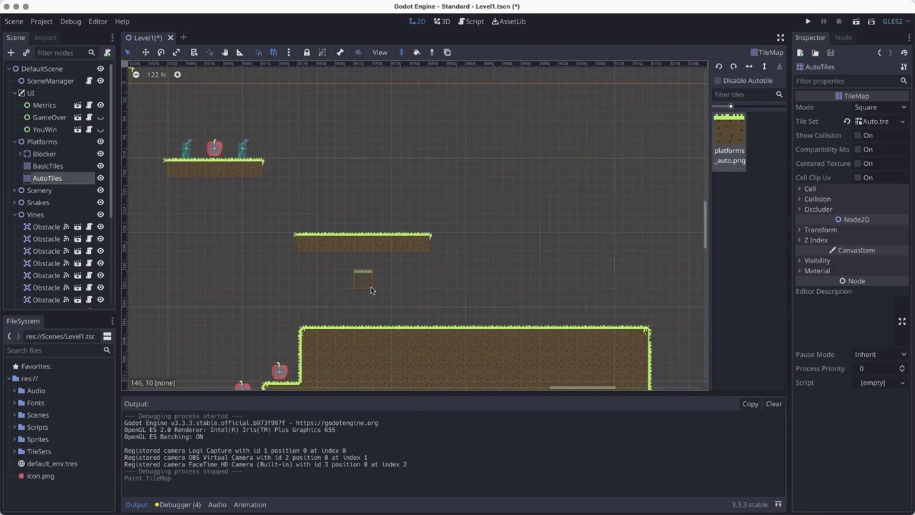
pyautogui.press('super+z')
# Paint a four-tile floating platform between the vine-and-apple platform and the high ground beyond the apple stairs, and save the scene.
pyautogui.moveTo(258, 244); pyautogui.dragTo(340, 245)
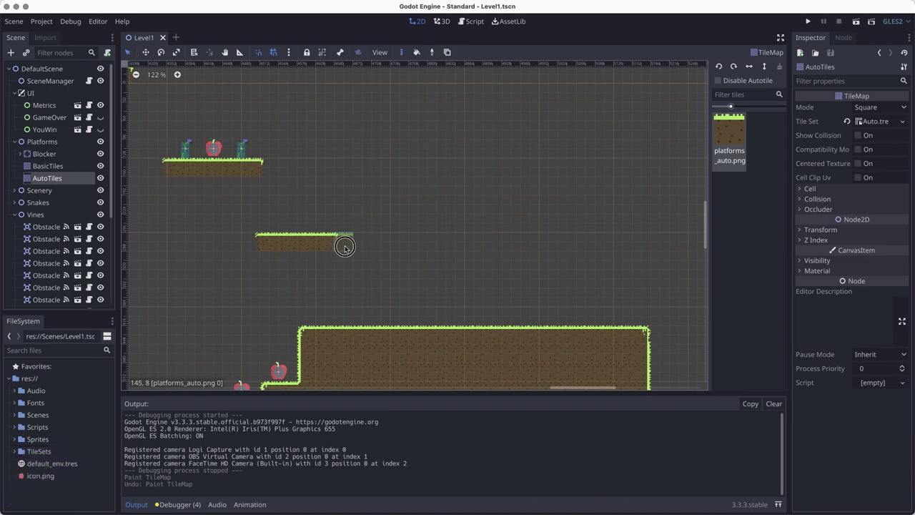
pyautogui.press('super+s')
pyautogui.hscroll(-4, 466, 238)
pyautogui.scroll(-2, 465, 239)
pyautogui.scroll(2, 480, 288)
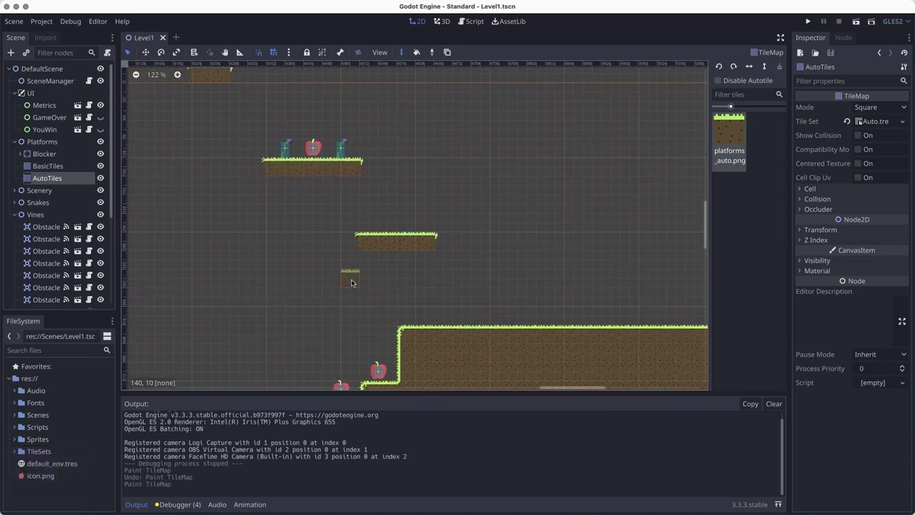
# Duplicate the right vine of the vine-and-apple platform twice, placing the copies at (4528, 240) and (4624, 240) on the new platform.
pyautogui.scroll(-5, 45, 231)
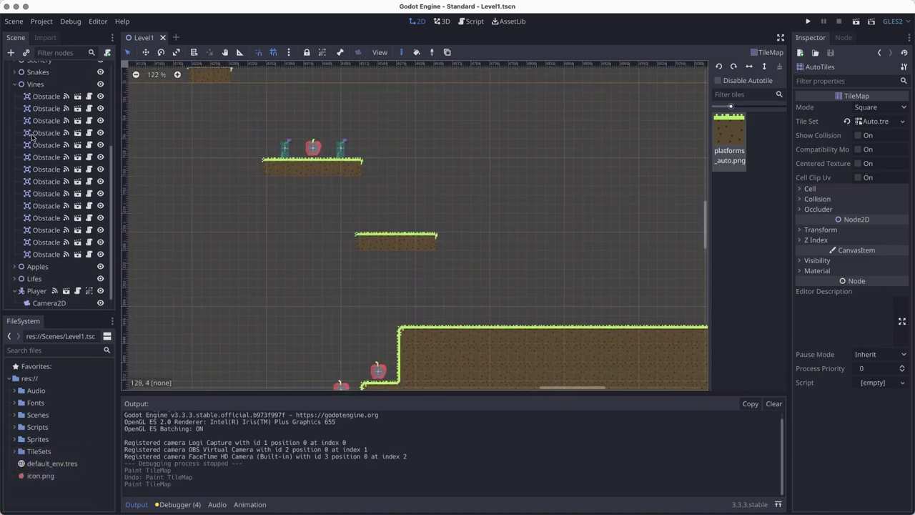
pyautogui.click(15, 85)
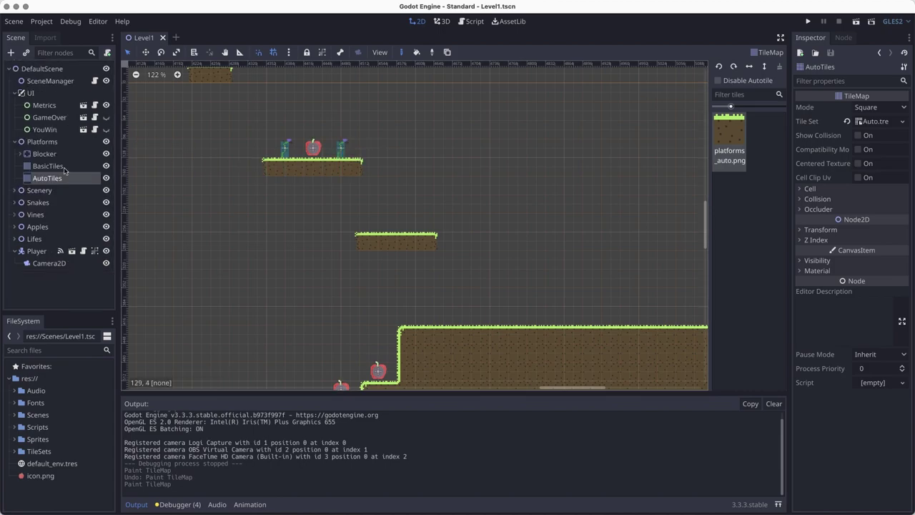
pyautogui.click(342, 148)
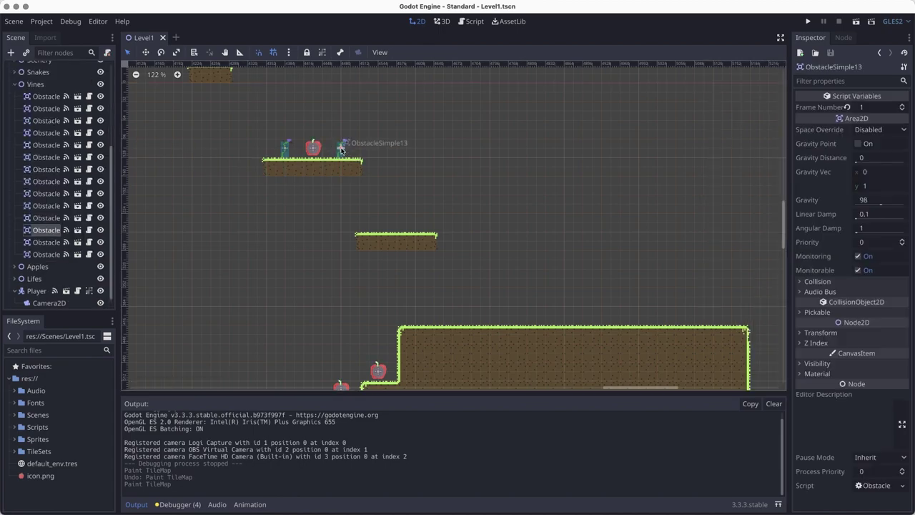
pyautogui.press('super+d')
pyautogui.moveTo(342, 148); pyautogui.dragTo(425, 223)
pyautogui.press('super+d')
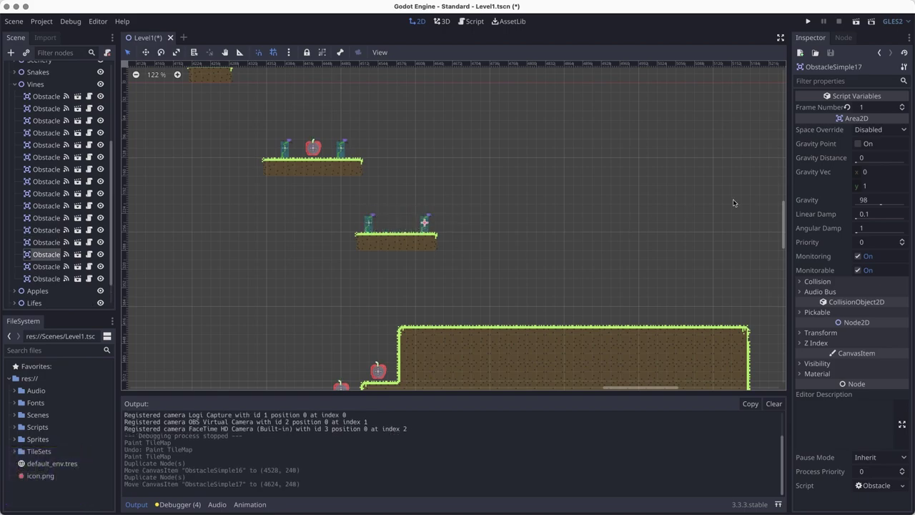
# Duplicate the vine at the new platform's right end in place, set the copy's frame number to 2, and duplicate it again.
pyautogui.press('super+d')
pyautogui.click(901, 104)
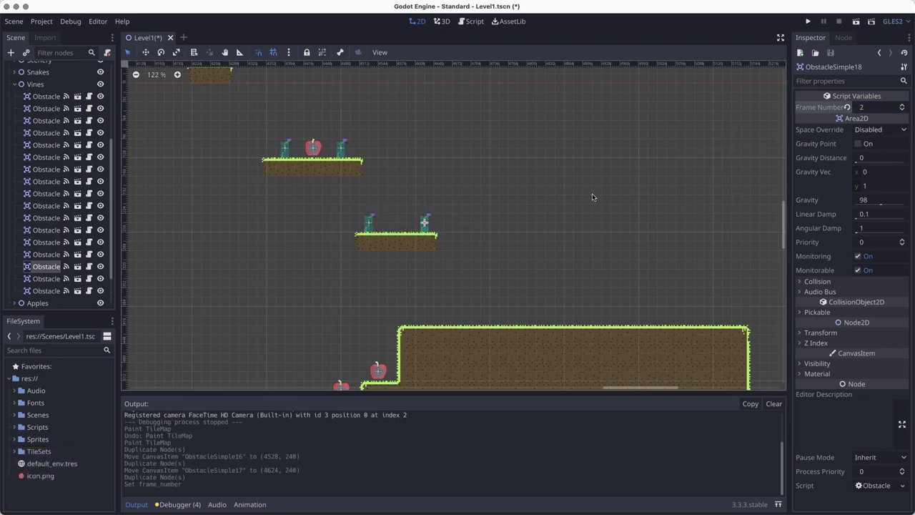
pyautogui.press('super+d')
# Duplicate the top stair apple, place the copy between the new platform's vines at (4576, 240), and save the scene.
pyautogui.scroll(-3, 499, 159)
pyautogui.click(351, 298)
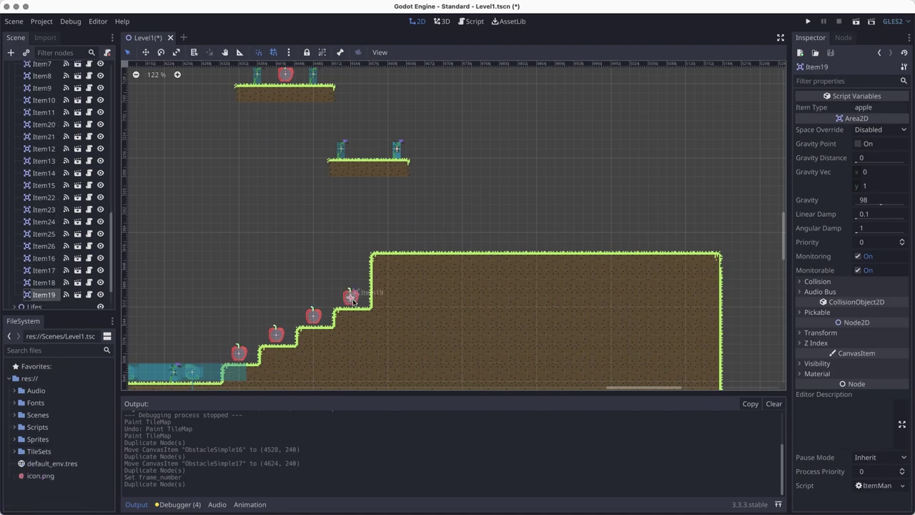
pyautogui.press('super+d')
pyautogui.moveTo(352, 298); pyautogui.dragTo(369, 149)
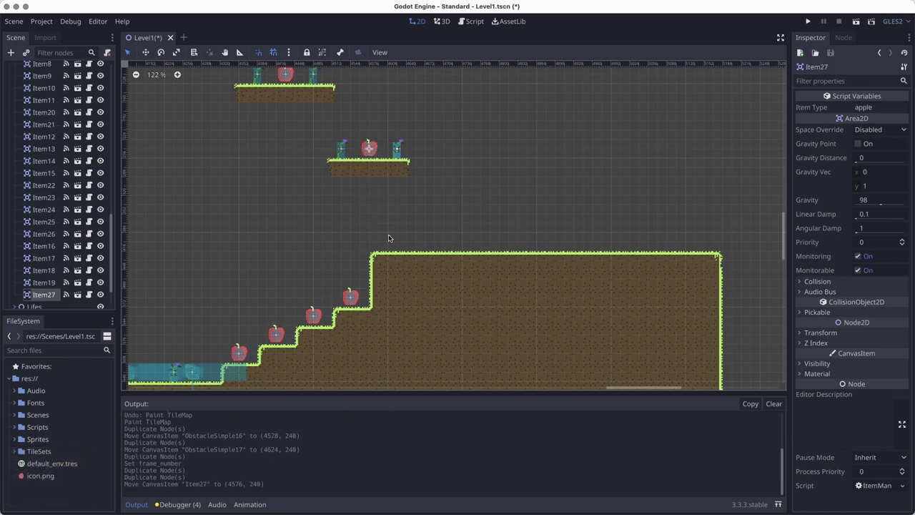
pyautogui.press('super+s')
# Run the current scene and playtest the jumps across the single-vine platforms to the double-apple platforms.
pyautogui.press('super+b')
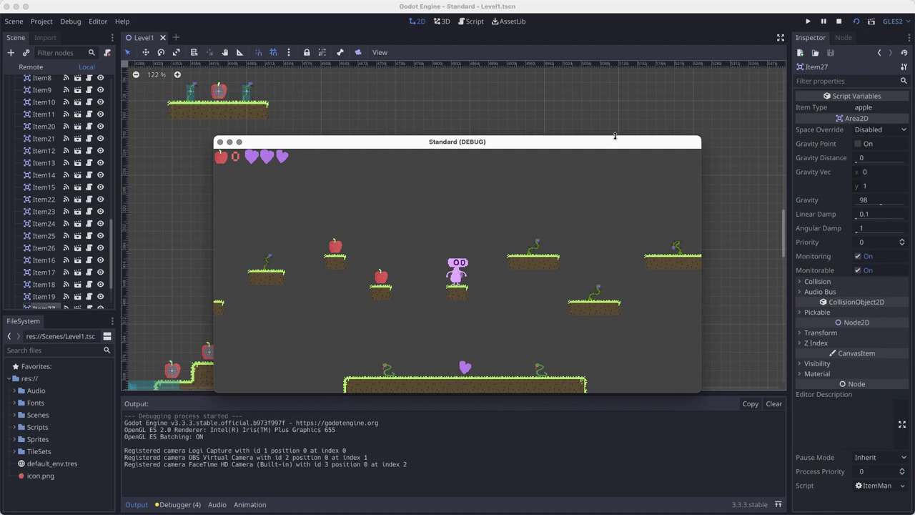
pyautogui.press('Right')
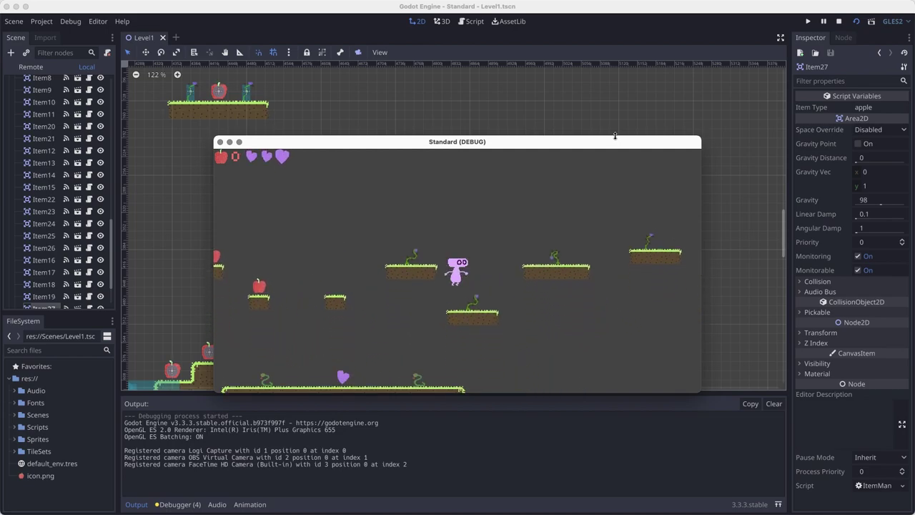
pyautogui.press('Right')
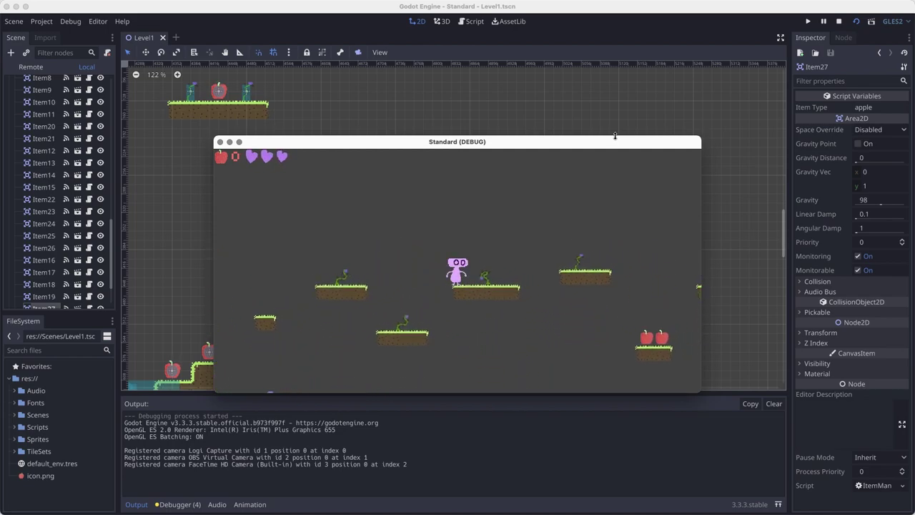
pyautogui.press('Right')
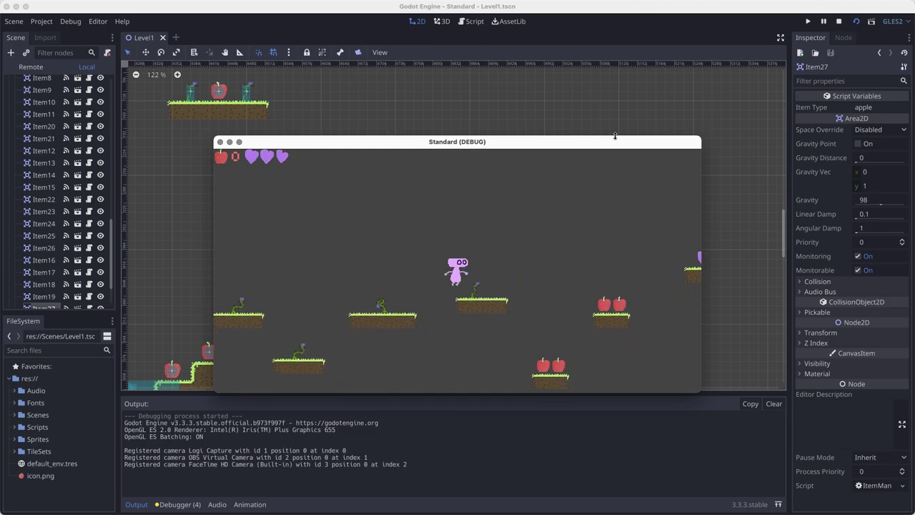
pyautogui.press('Right')
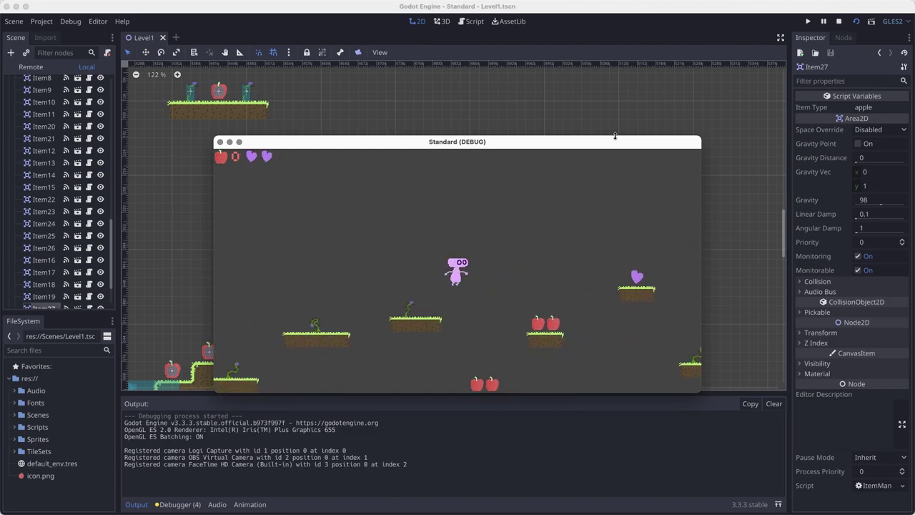
pyautogui.press('Right')
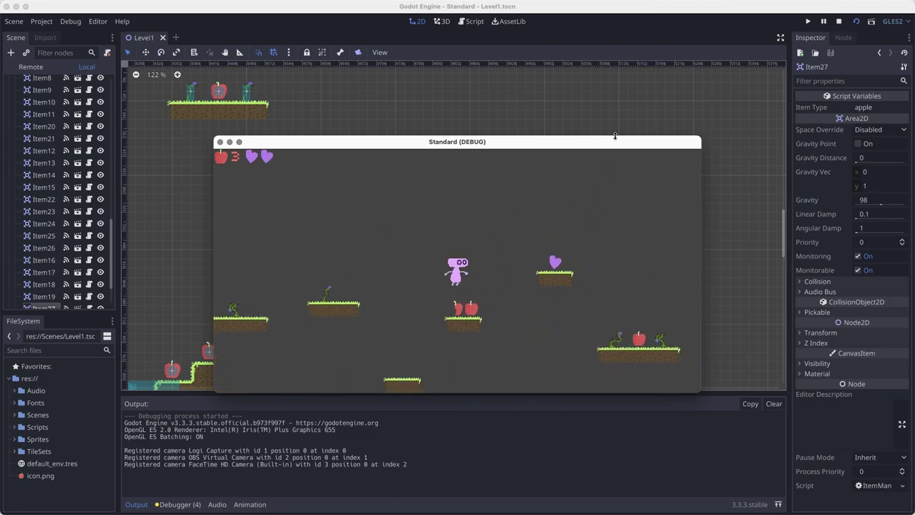
# Playtest from the heart platform over both vine-and-apple platforms down to the high ground, and close the game.
pyautogui.press('Right')
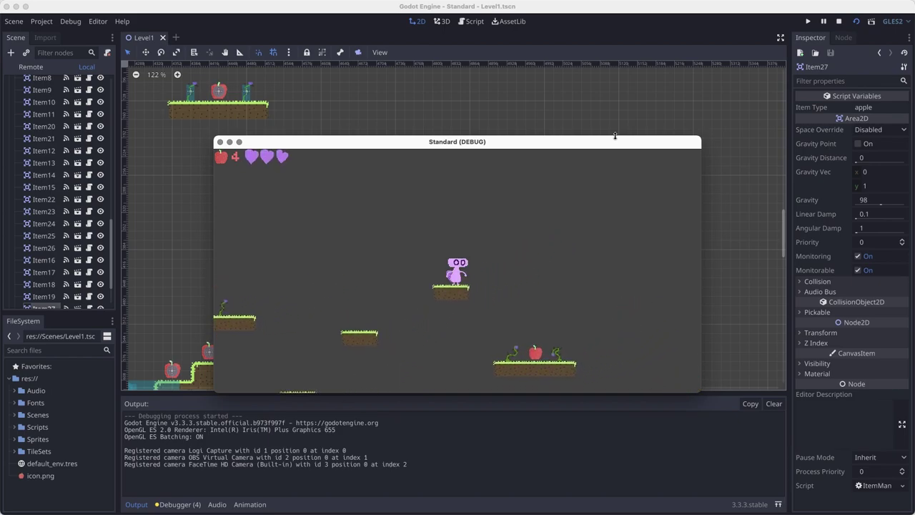
pyautogui.press('Right')
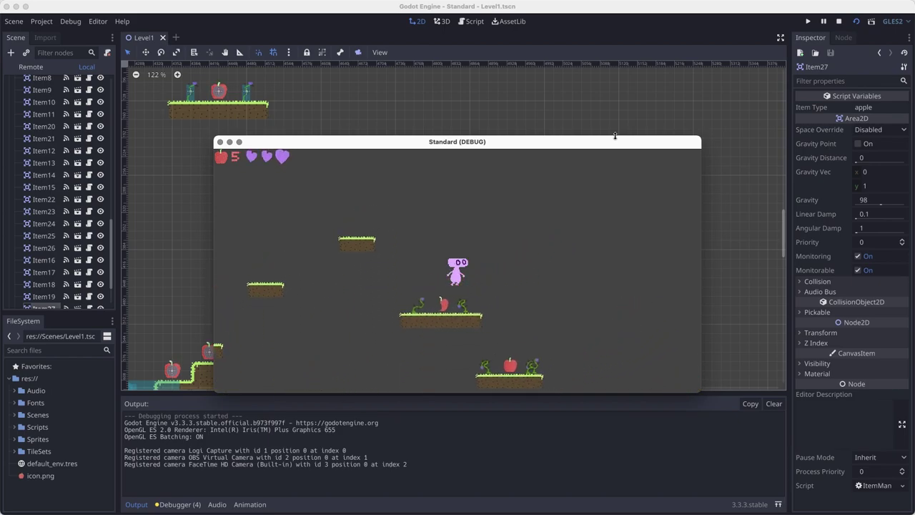
pyautogui.press('Right')
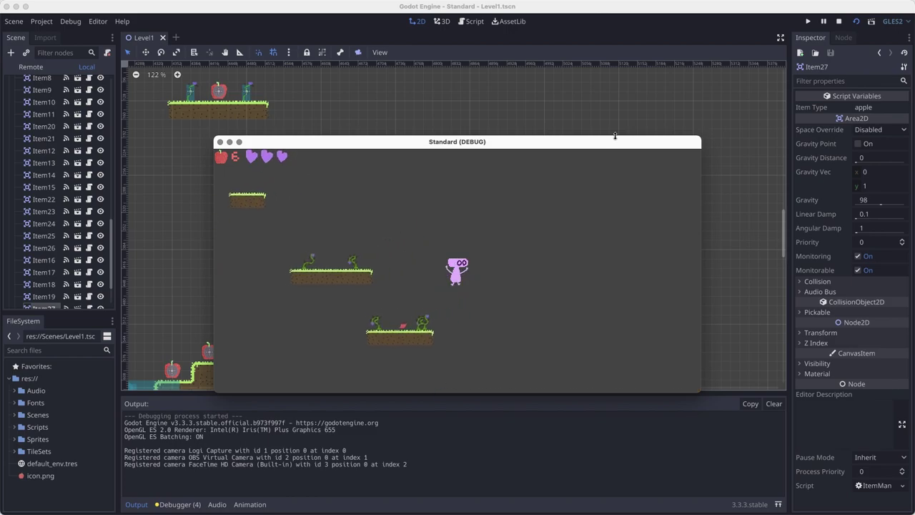
pyautogui.press('Right')
pyautogui.press('Left')
pyautogui.press('Right')
pyautogui.press('Left')
pyautogui.press('Right')
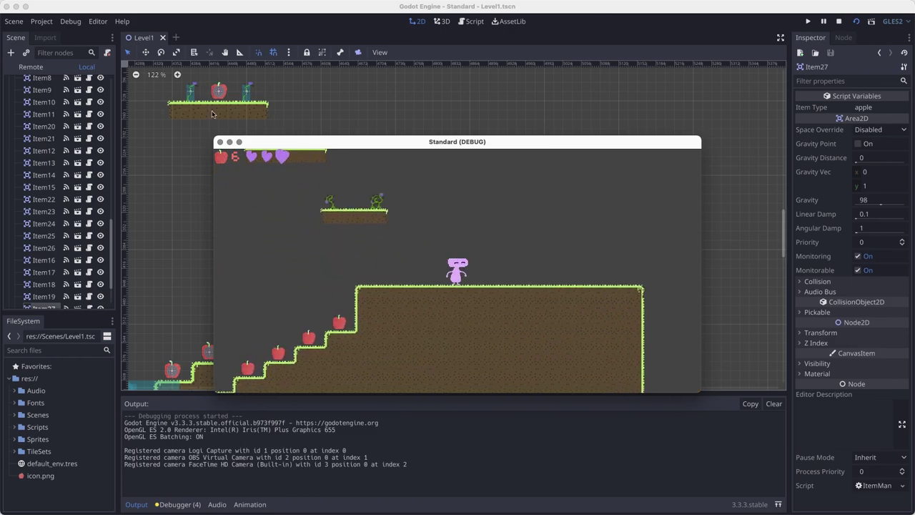
pyautogui.click(220, 143)
# Save the scene and collapse the Vines and Apples groups in the scene tree.
pyautogui.press('super+s')
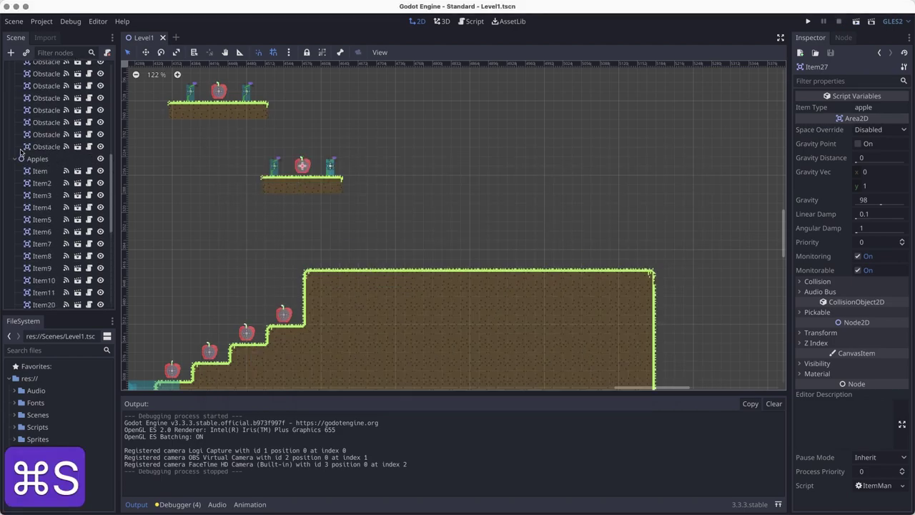
pyautogui.click(17, 158)
pyautogui.click(16, 161)
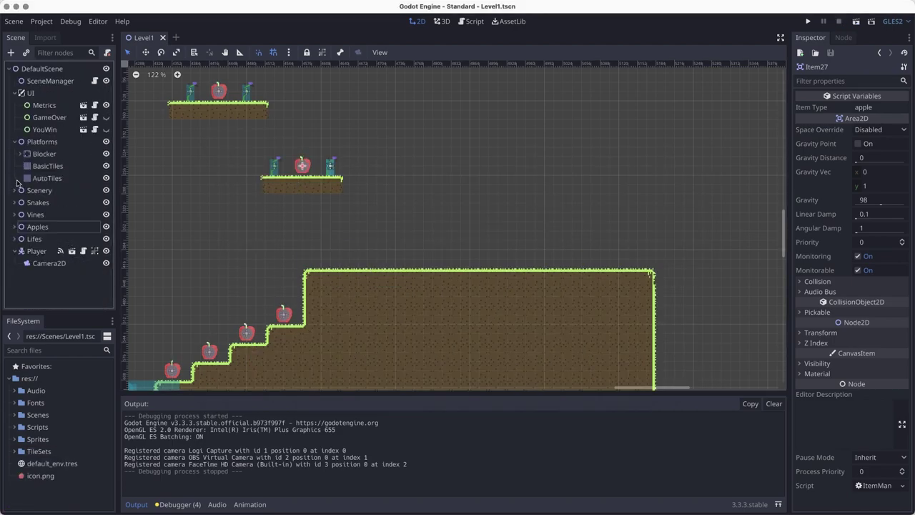
# Save and run the scene again, playing across the vine platforms and on to the apple platforms.
pyautogui.press('super+s')
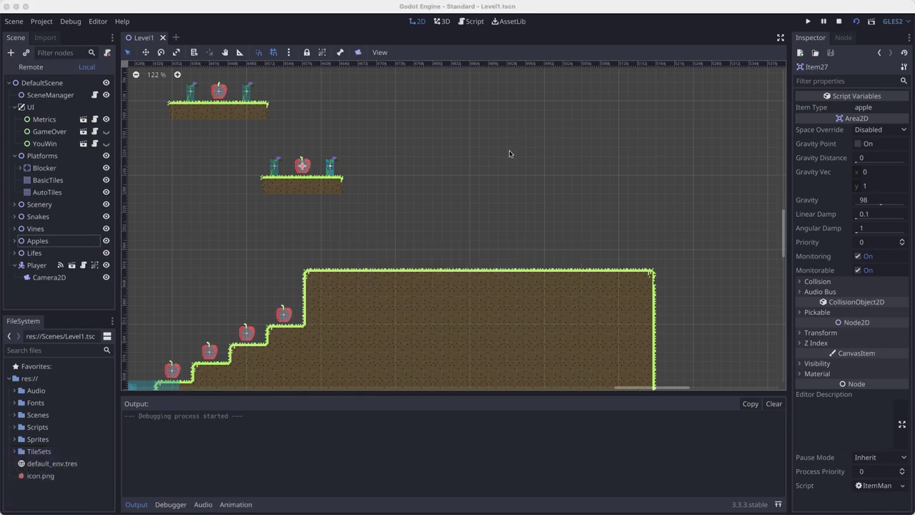
pyautogui.press('Right')
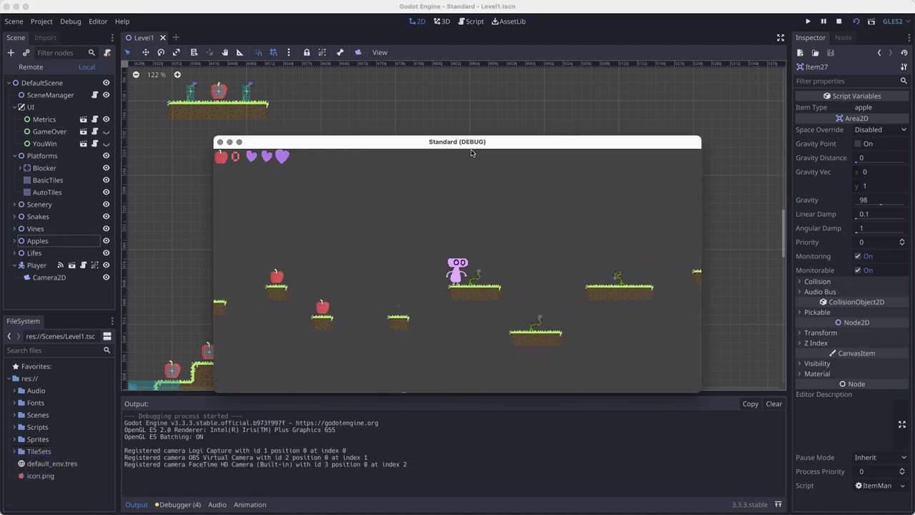
pyautogui.press('space')
pyautogui.press('Right')
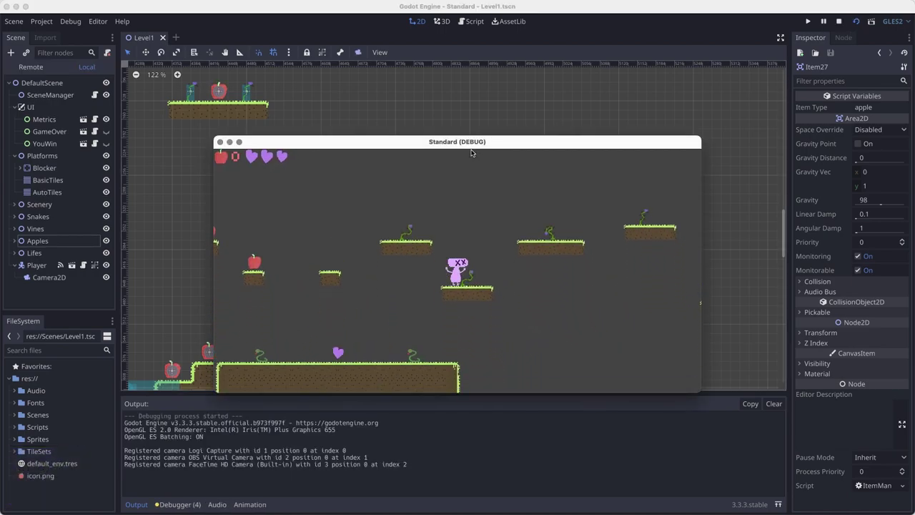
pyautogui.press('Left')
pyautogui.press('space')
pyautogui.press('Right')
pyautogui.press('Right')
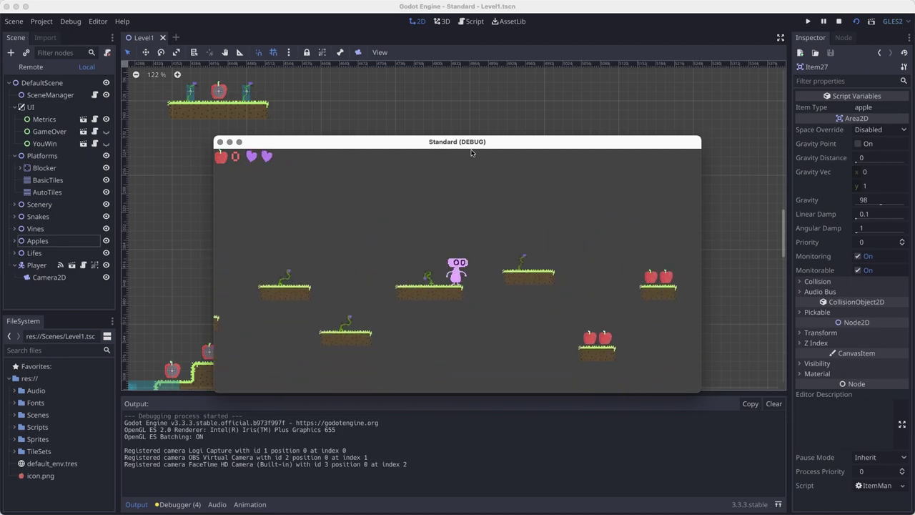
pyautogui.press('space')
# Capture screenshots of the running game window at the apple, heart and vine platforms.
pyautogui.press('shift+super+s')
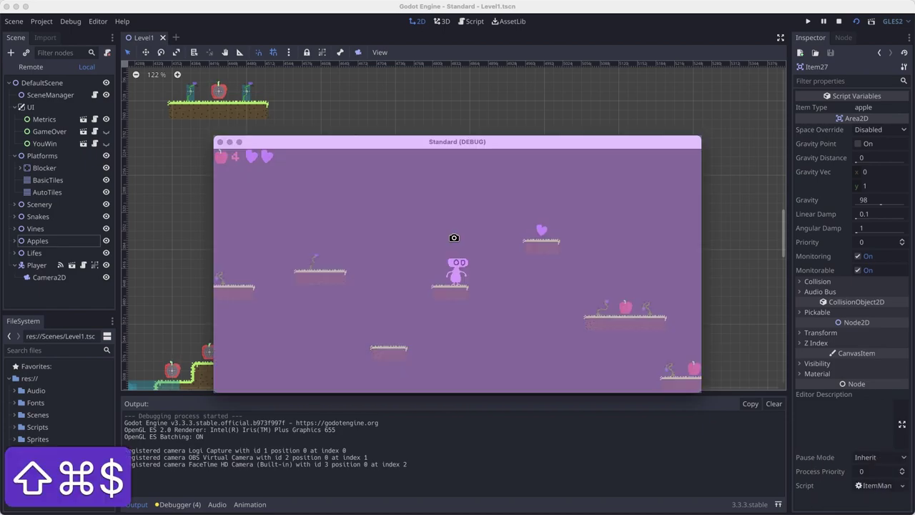
pyautogui.press('shift+super+s')
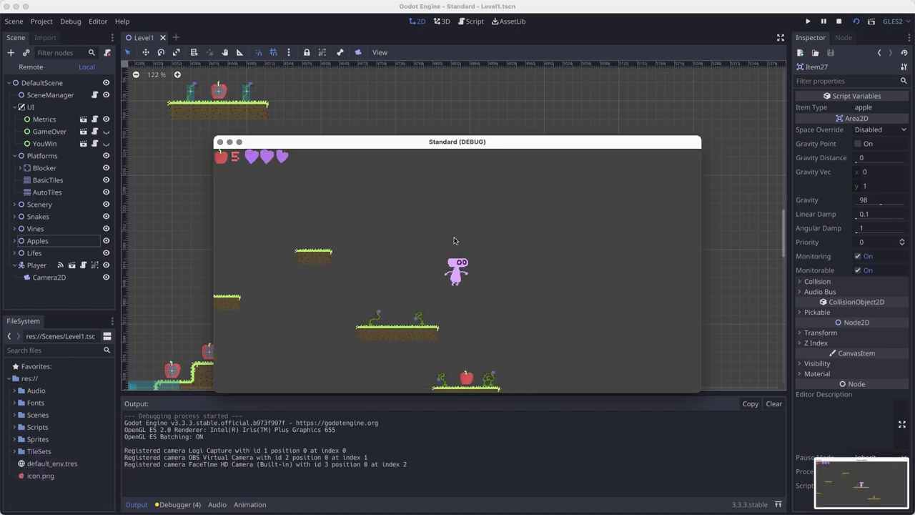
pyautogui.press('shift+super+s')
# Save the scene and quit the Godot editor.
pyautogui.press('super+s')
pyautogui.press('super+q')
pyautogui.click(472, 273)
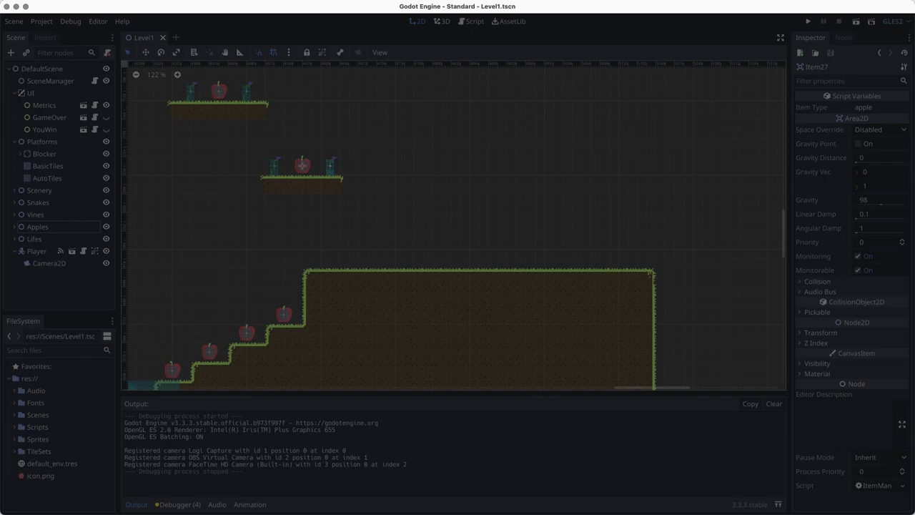
# Switch to the browser and create a new post on the MMP 270 class site.
pyautogui.press('super+n')
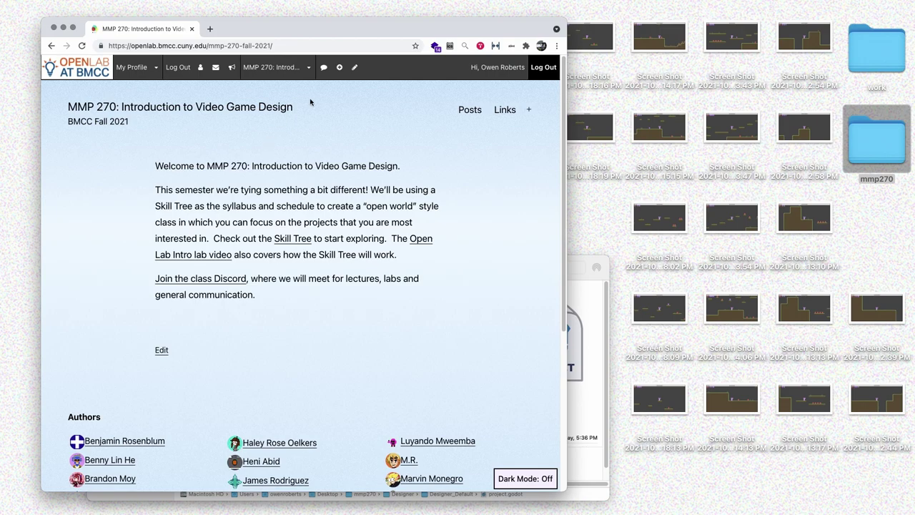
pyautogui.moveTo(339, 67)
pyautogui.click(350, 98)
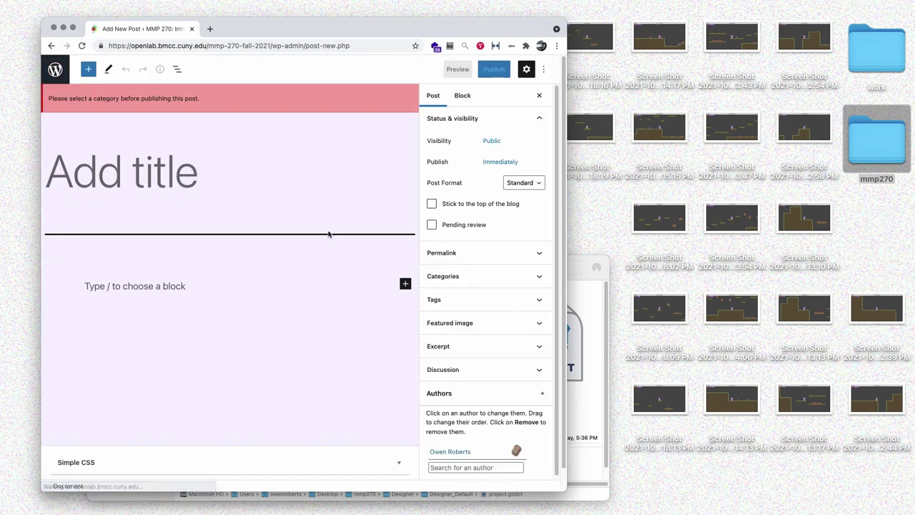
# Search the post categories for "level" and assign the Level Design category.
pyautogui.click(460, 306)
pyautogui.click(451, 326)
pyautogui.write('level')
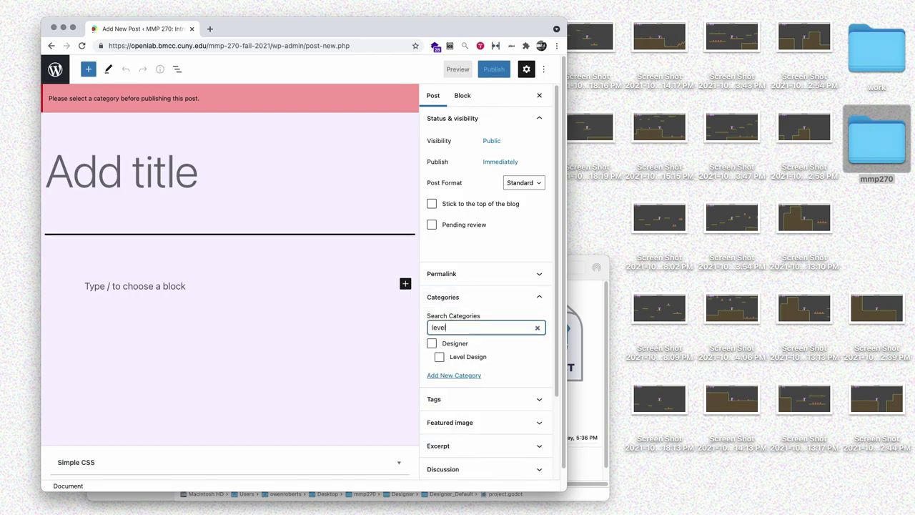
pyautogui.click(461, 356)
# Title the post "My first level" and write the opening paragraph "Here is the progression of my first level.".
pyautogui.click(180, 144)
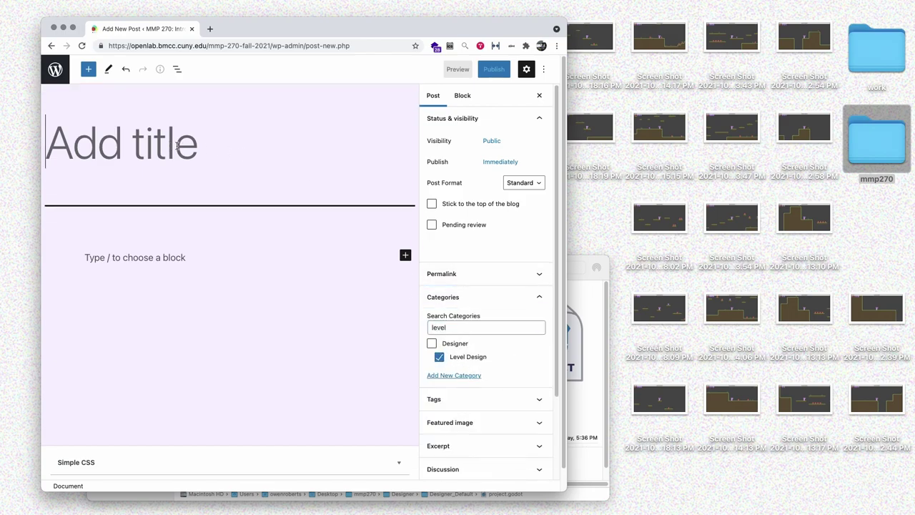
pyautogui.write('My first ')
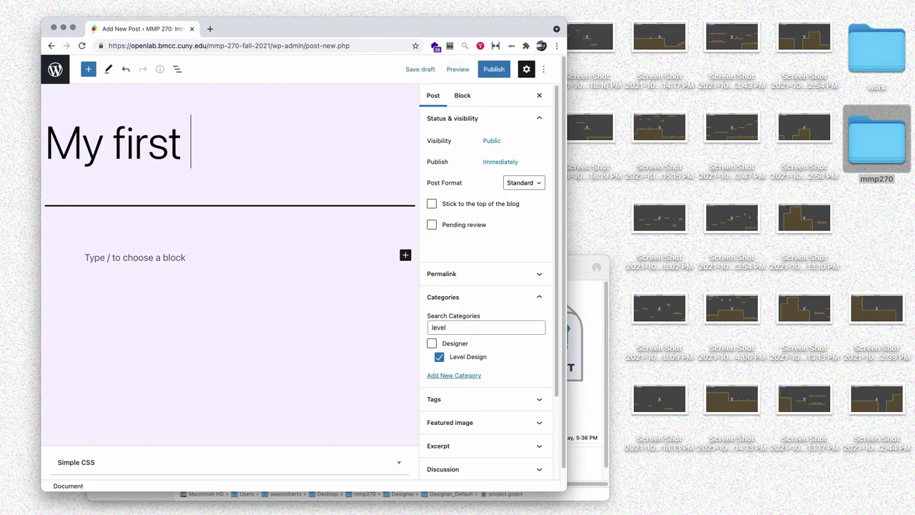
pyautogui.write('level')
pyautogui.click(162, 274)
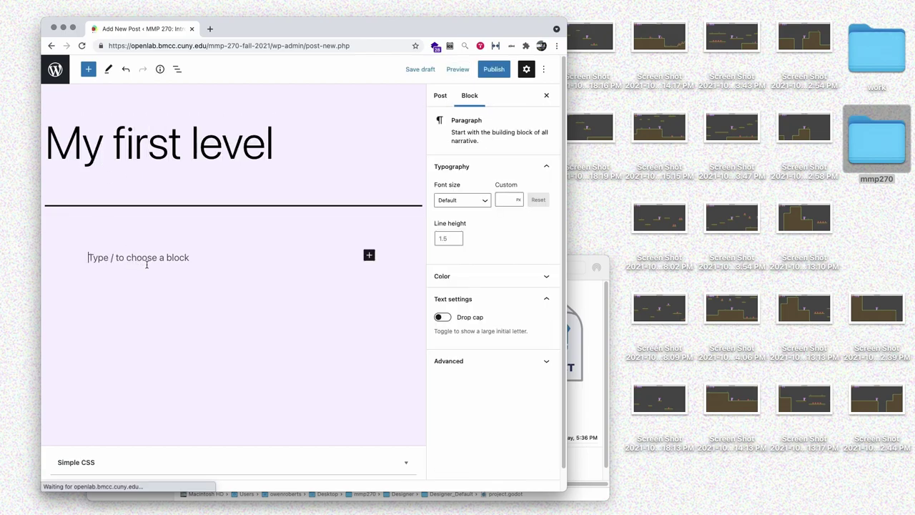
pyautogui.write('Here')
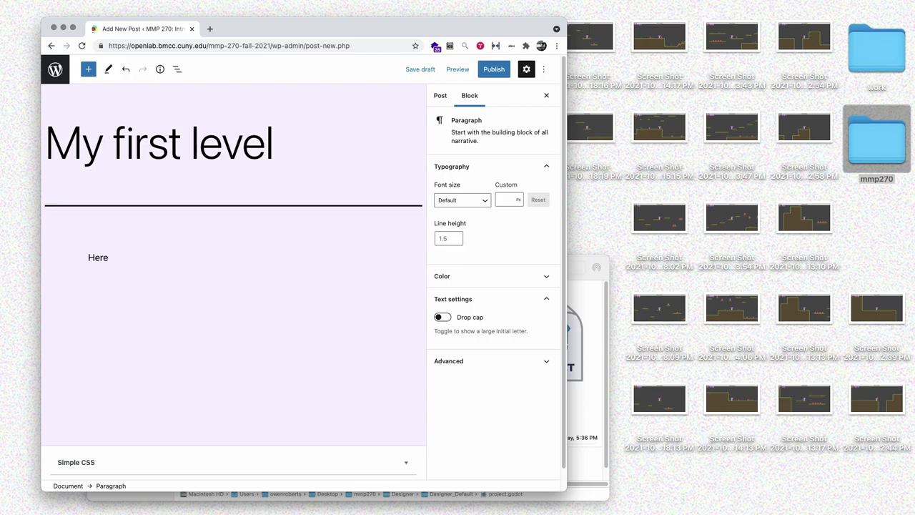
pyautogui.write(' is the progression of my first level.')
# Insert the earliest level screenshot from the desktop below the opening paragraph, and continue in the empty block beneath it.
pyautogui.press('Return')
pyautogui.moveTo(885, 312); pyautogui.dragTo(171, 277)
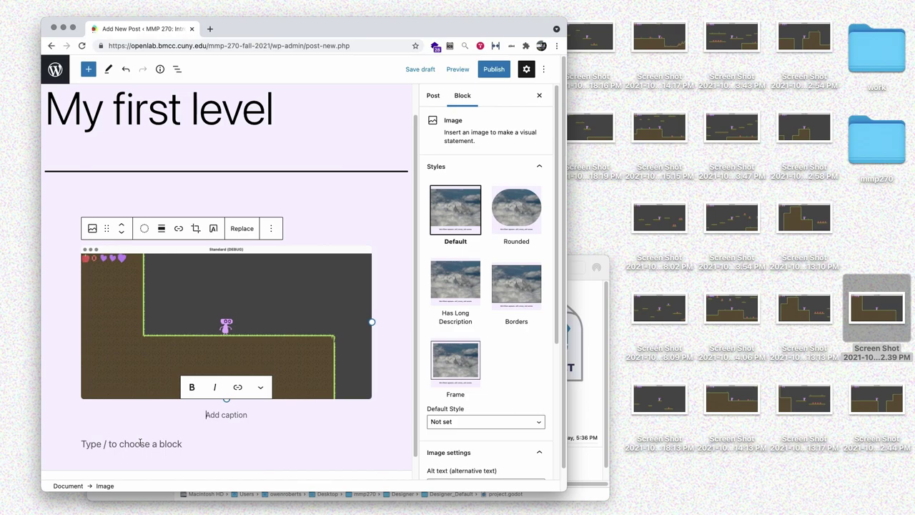
pyautogui.click(146, 439)
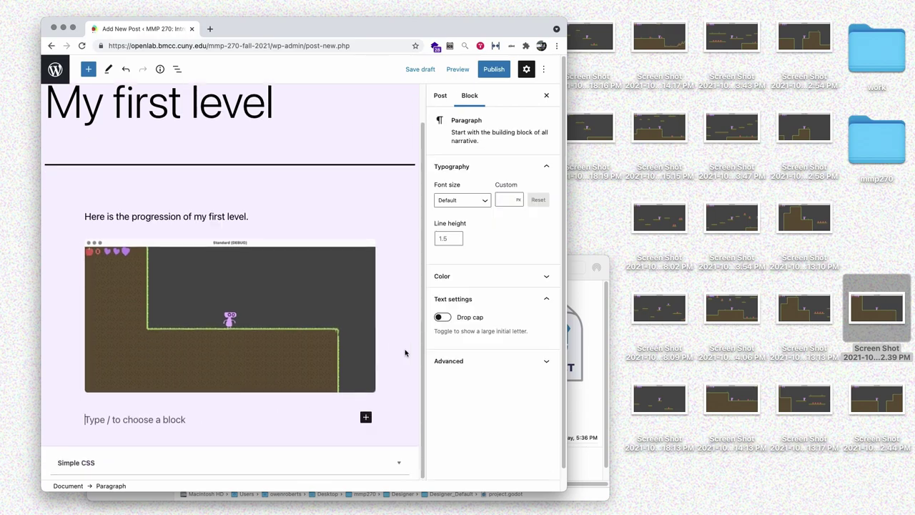
# Write "The wall prevents they player from going left. The cliff show the player has to jump and about how far their jump goes." below the screenshot.
pyautogui.write('The wall prevents they pla')
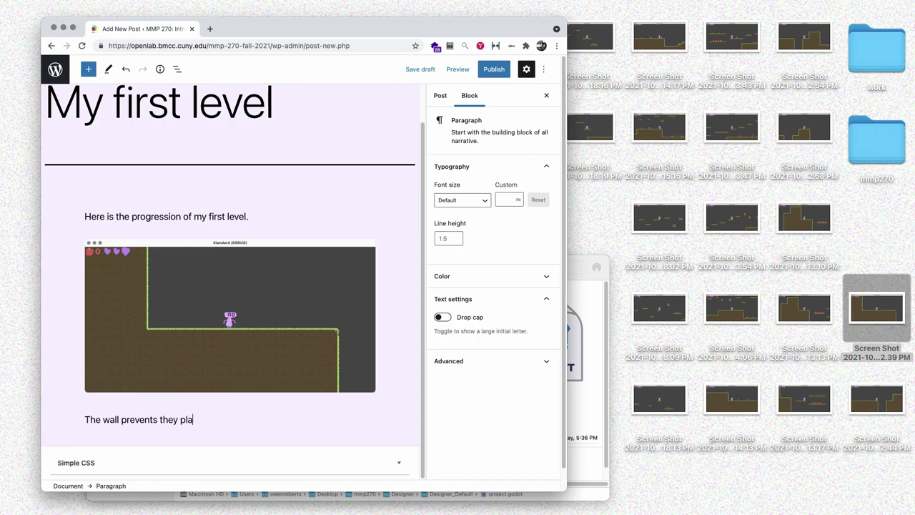
pyautogui.write('yer from going left.  The cliff show the pla')
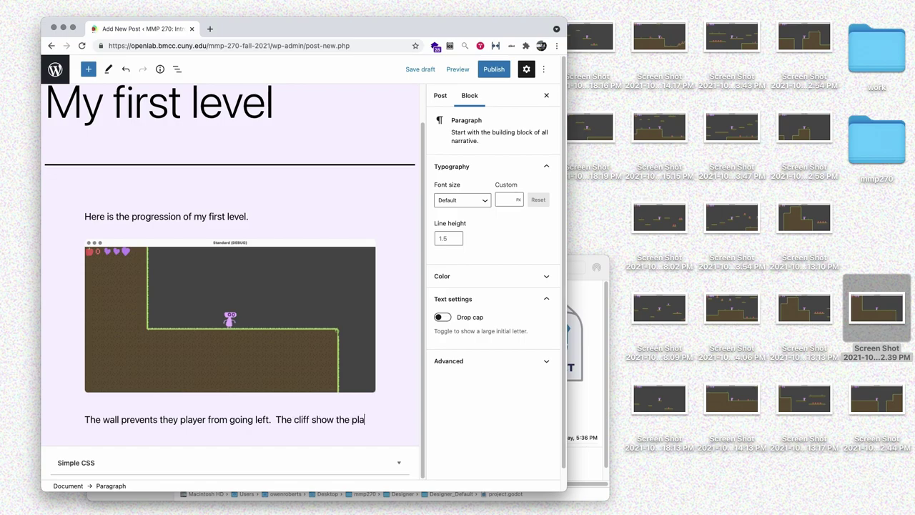
pyautogui.write('yer has to jump an')
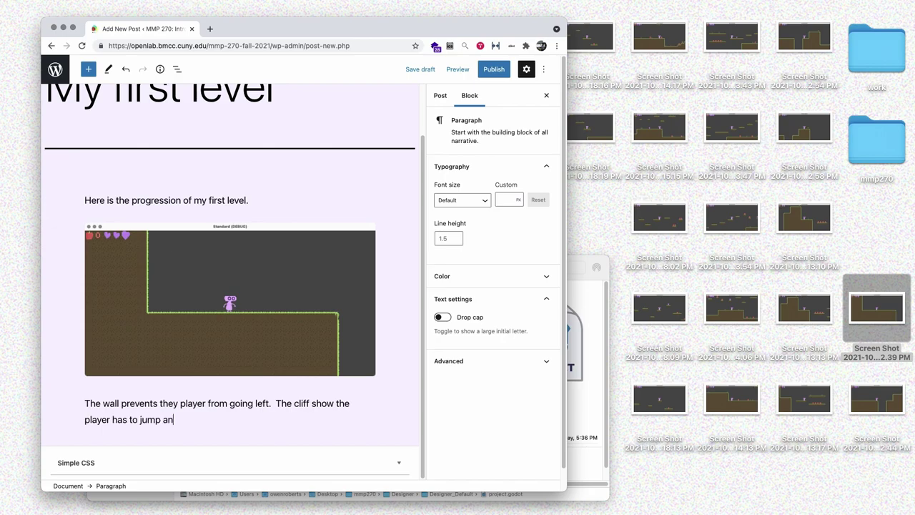
pyautogui.write('d about how far their jump goes.')
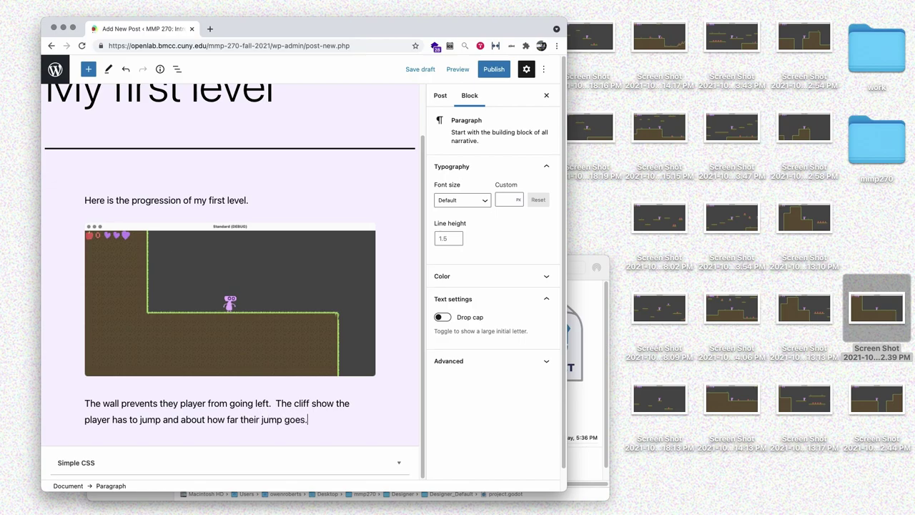
# Insert the desktop screenshot ending in 2.44 PM below that paragraph and continue in the empty block beneath it.
pyautogui.press('Return')
pyautogui.moveTo(876, 399); pyautogui.dragTo(177, 413)
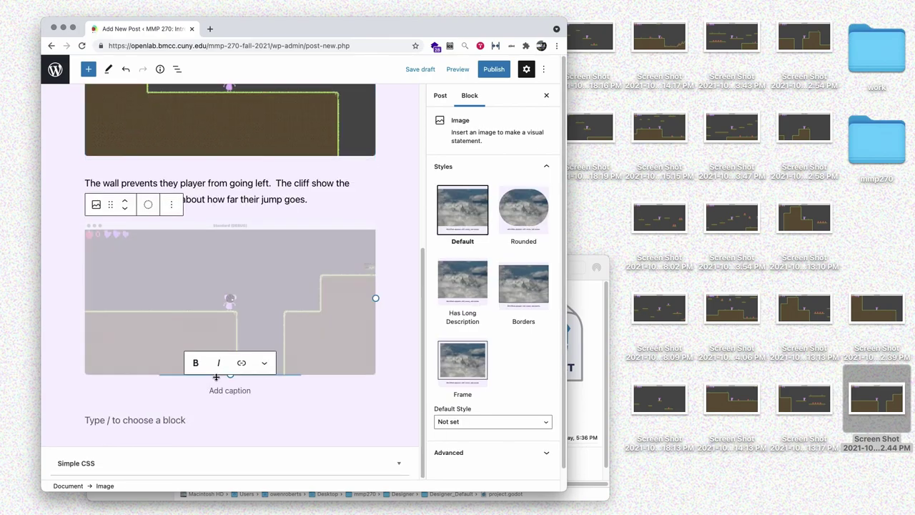
pyautogui.click(200, 423)
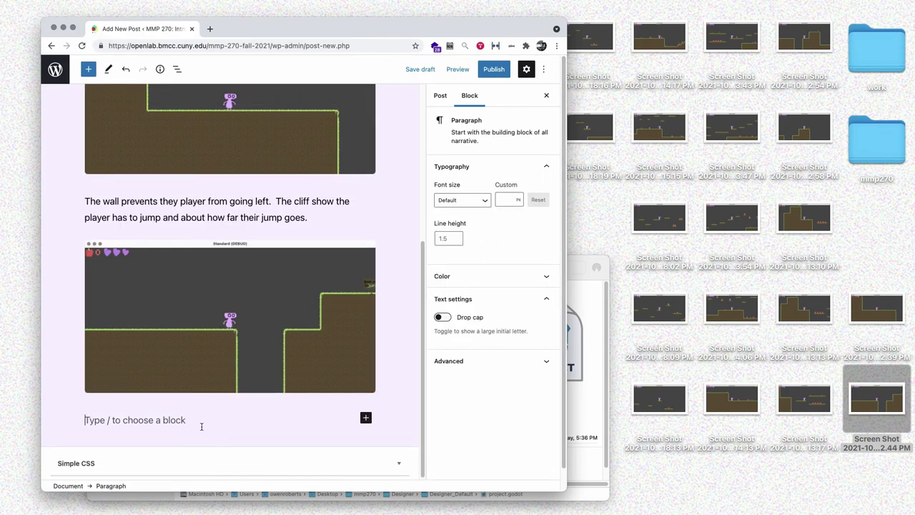
# Begin the next paragraph with "The next wall can only be jumped with the wall jump, so the player will learn this technique.".
pyautogui.write('The next wall can')
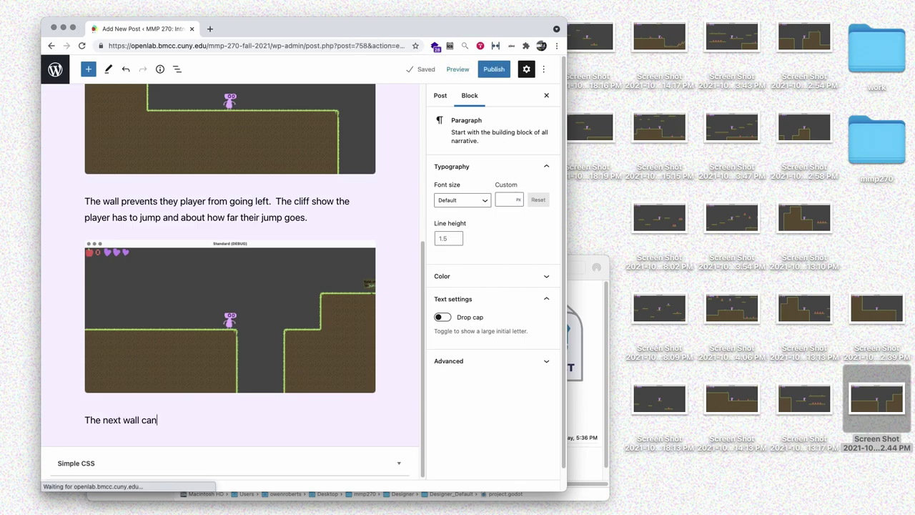
pyautogui.write(' only be jumped with the wall jump, so the player')
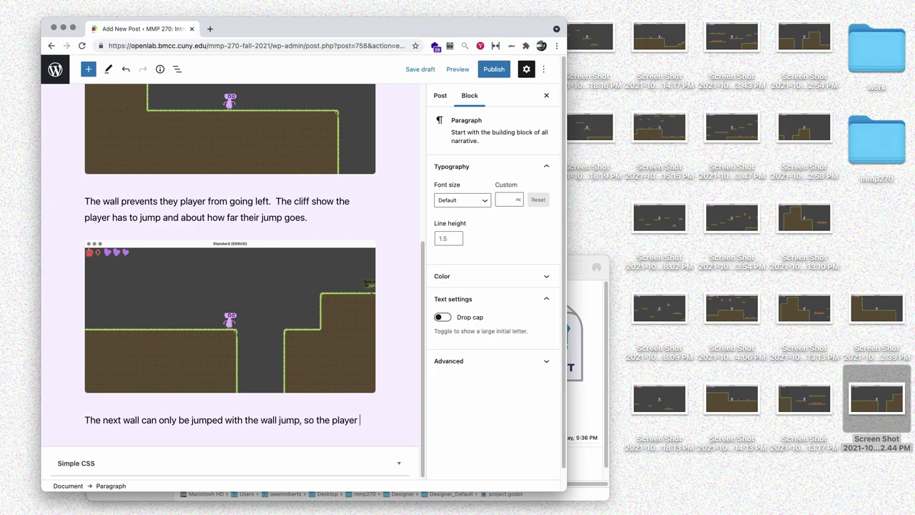
pyautogui.write(' will learn ')
pyautogui.write('this tech')
# Finish the paragraph with "There is a sign that says watch out for snakes, foreshadowing the enemy." and start a new block.
pyautogui.write('nique.  There is a sign that says watch out for st')
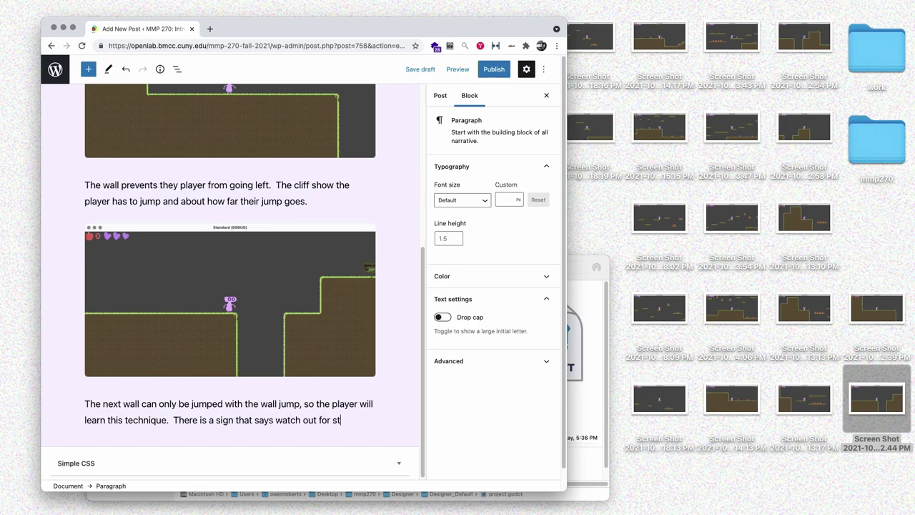
pyautogui.press('BackSpace')
pyautogui.write('nakes, foresh')
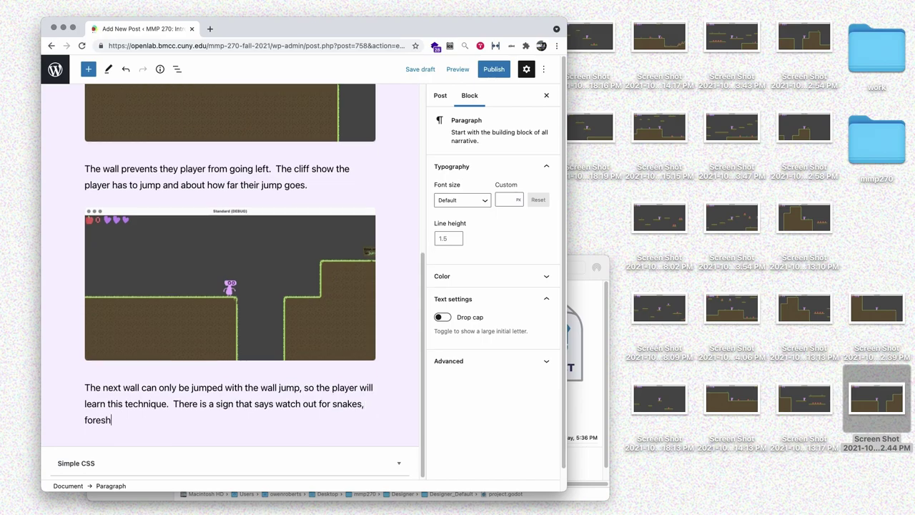
pyautogui.write('ado')
pyautogui.press('BackSpace')
pyautogui.write('dowing the enemy.')
pyautogui.press('Return')
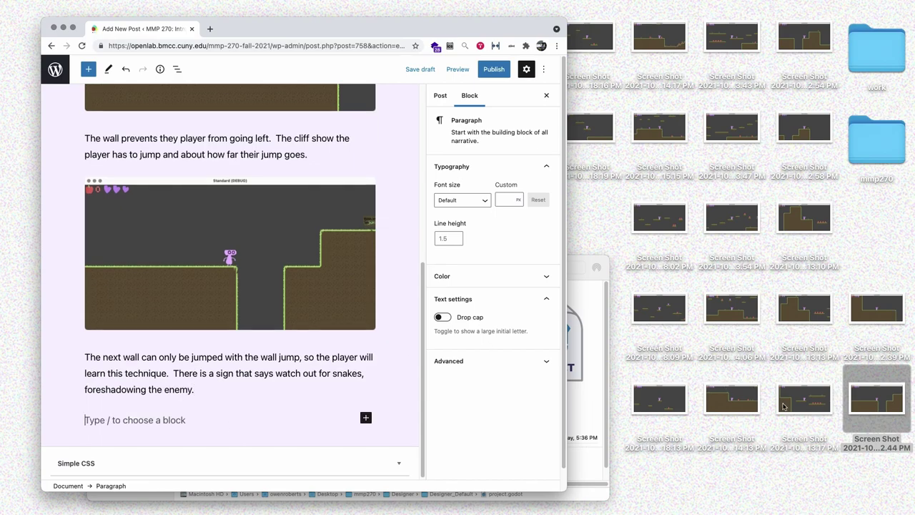
# Check the desktop screenshots for the snake encounter, insert the one ending in 6.13.10 PM, and continue in the empty block below it.
pyautogui.click(801, 61)
pyautogui.click(813, 123)
pyautogui.press('space')
pyautogui.press('space')
pyautogui.click(806, 216)
pyautogui.press('space')
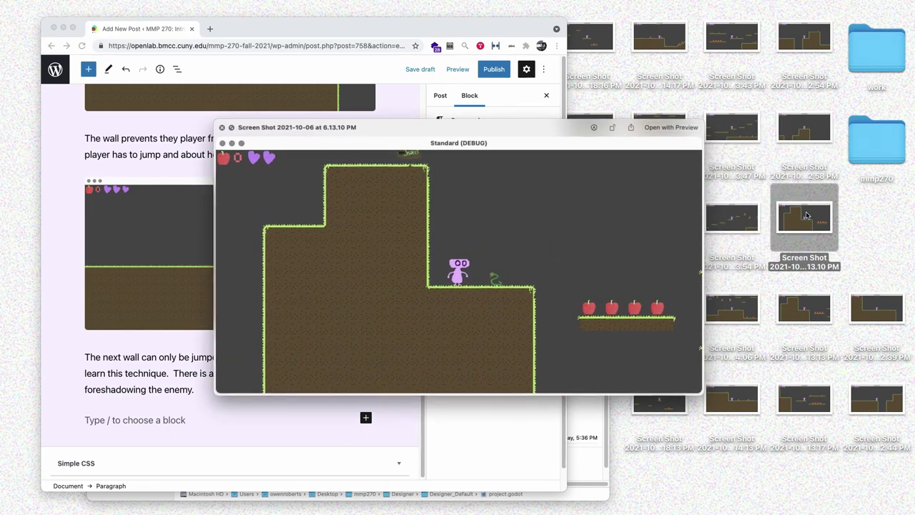
pyautogui.press('space')
pyautogui.moveTo(795, 228); pyautogui.dragTo(164, 386)
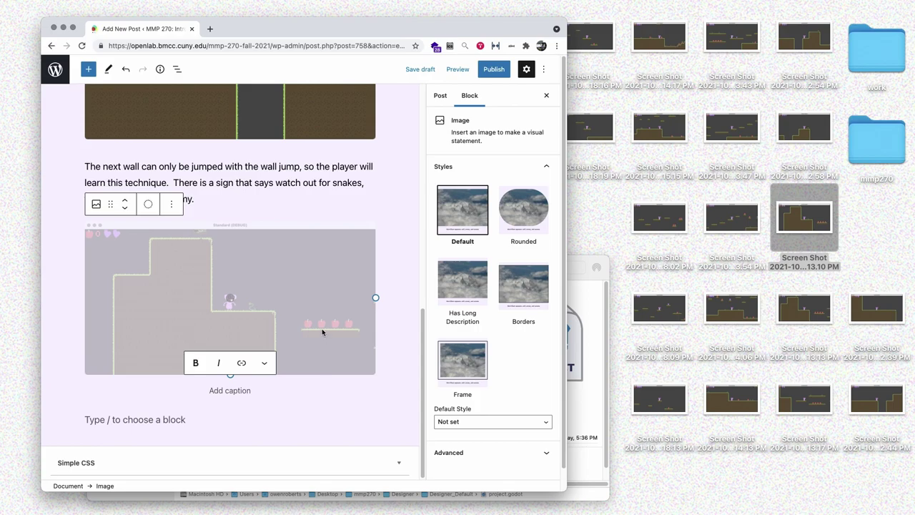
pyautogui.click(370, 411)
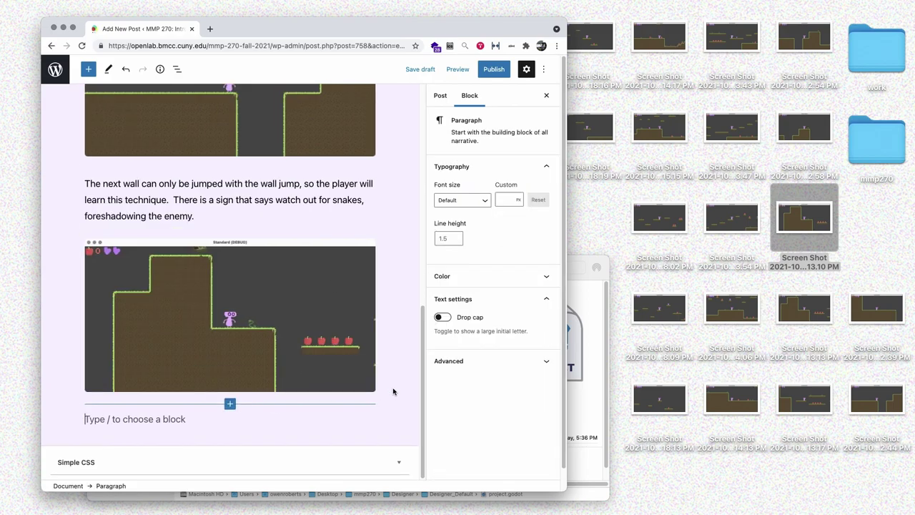
# Preview the post in a new tab, review its text, images and category from start to end, and close the preview.
pyautogui.click(461, 69)
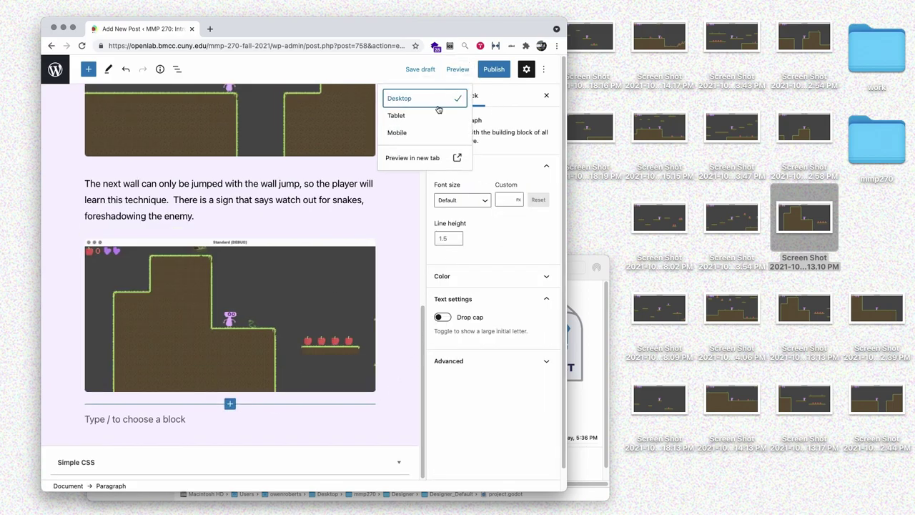
pyautogui.click(419, 159)
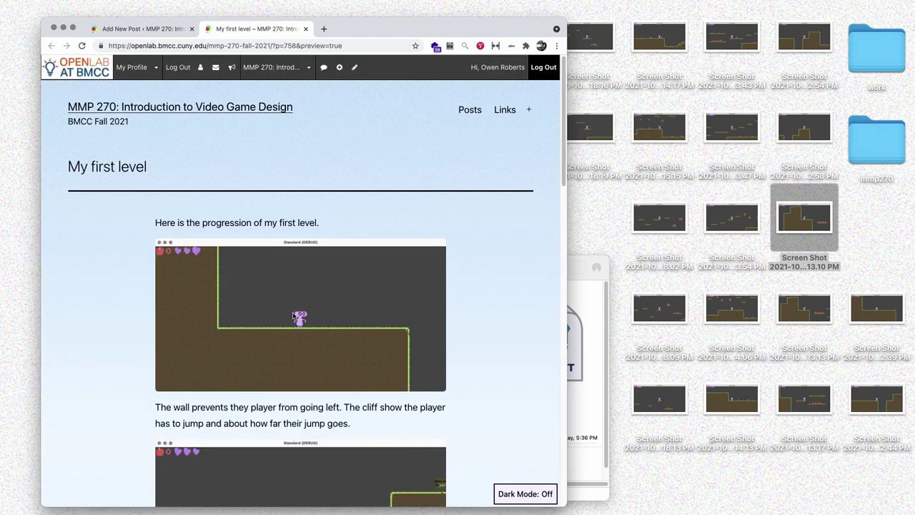
pyautogui.scroll(-6, 293, 315)
pyautogui.scroll(-7, 292, 315)
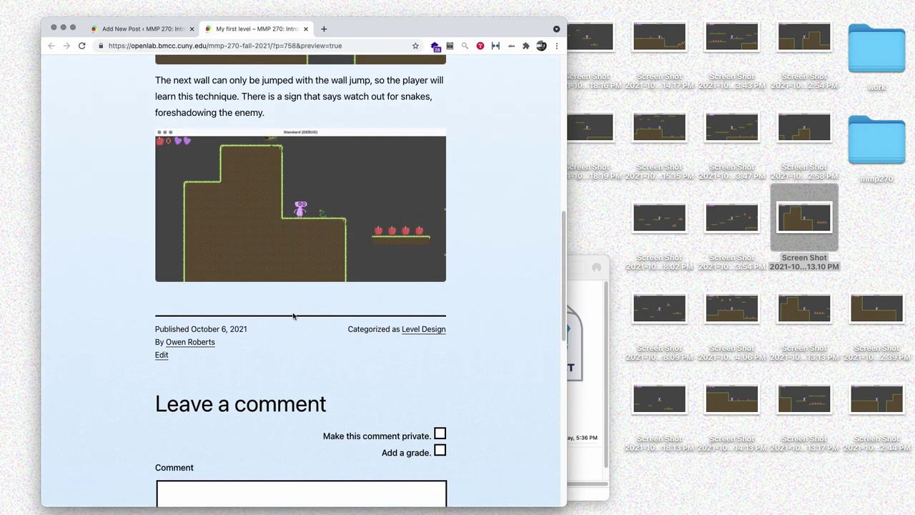
pyautogui.scroll(10, 292, 315)
pyautogui.scroll(3, 292, 315)
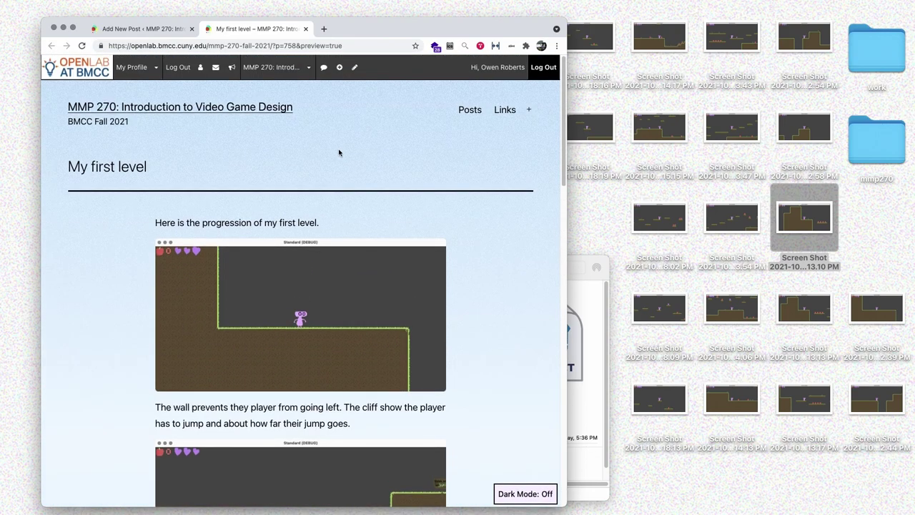
pyautogui.click(306, 29)
# Start publishing the post and bring up its pre-publish checks.
pyautogui.click(493, 70)
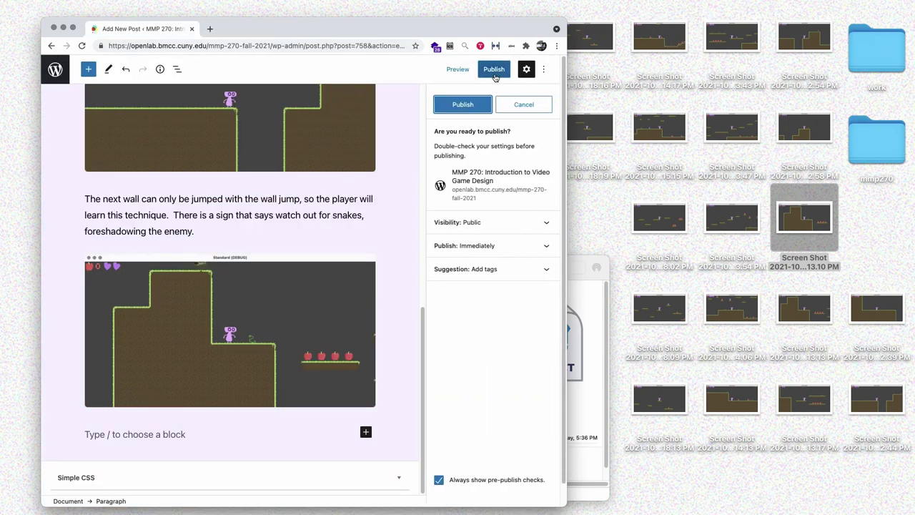